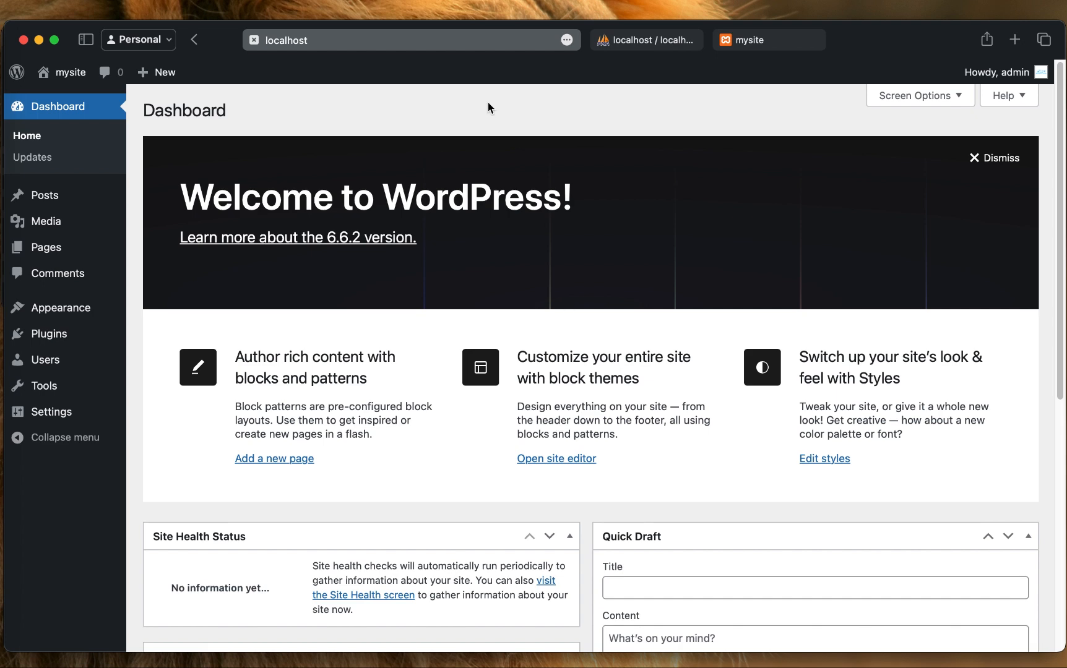
# Look over the dashboard's widgets, and examine the mysite front page's hero and services sections
pyautogui.scroll(-1, 288, 307)
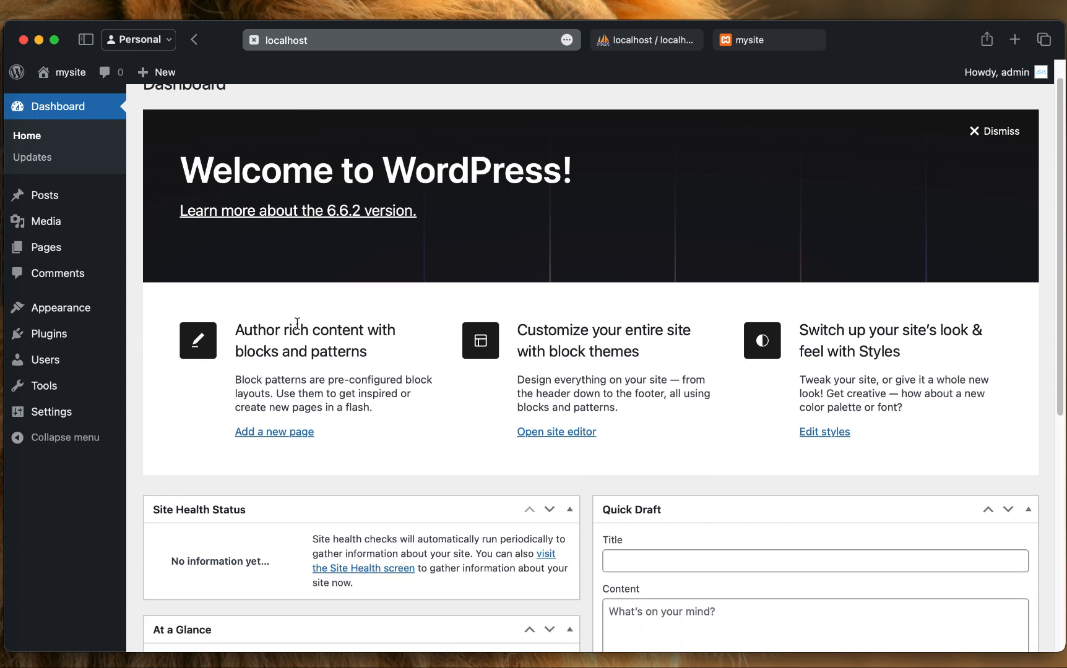
pyautogui.scroll(-10, 526, 366)
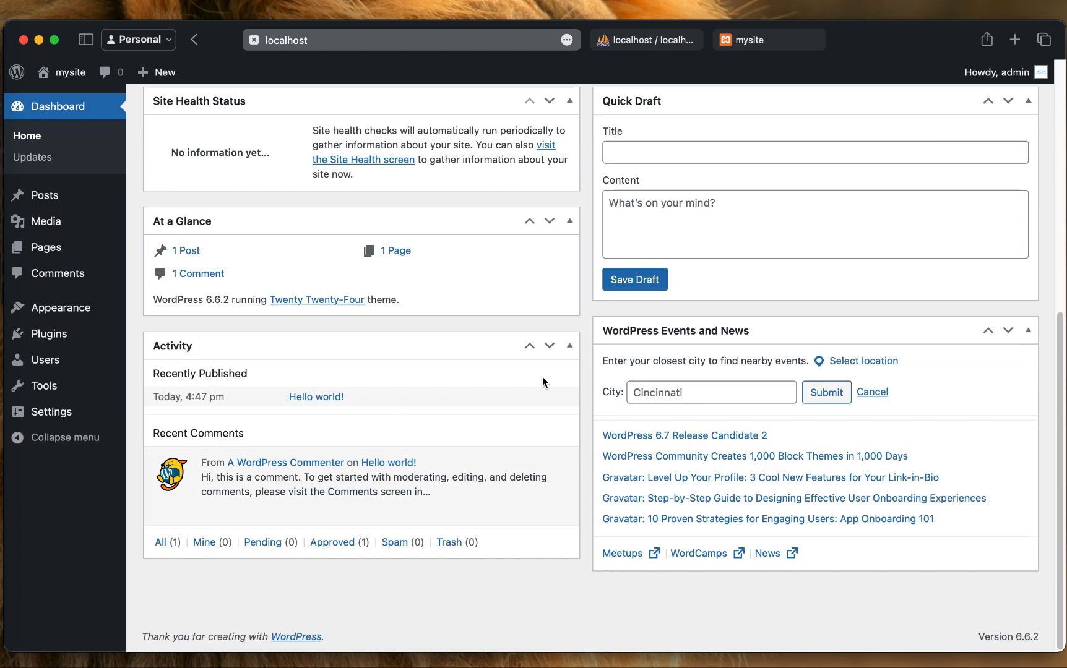
pyautogui.scroll(11, 543, 382)
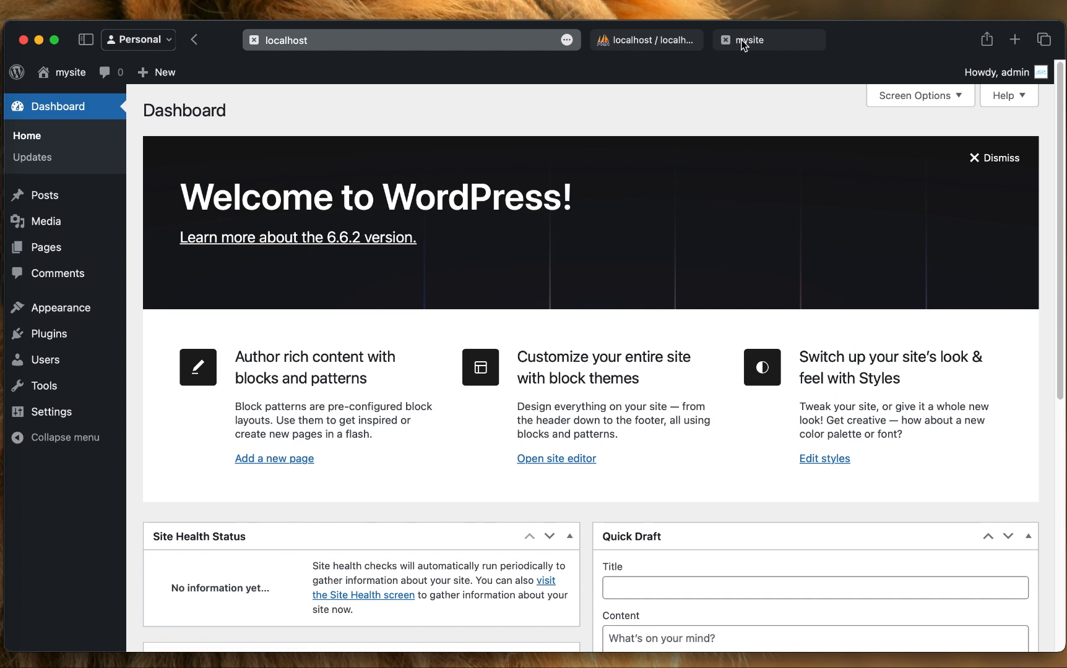
pyautogui.moveTo(743, 44); pyautogui.dragTo(640, 39)
pyautogui.click(639, 39)
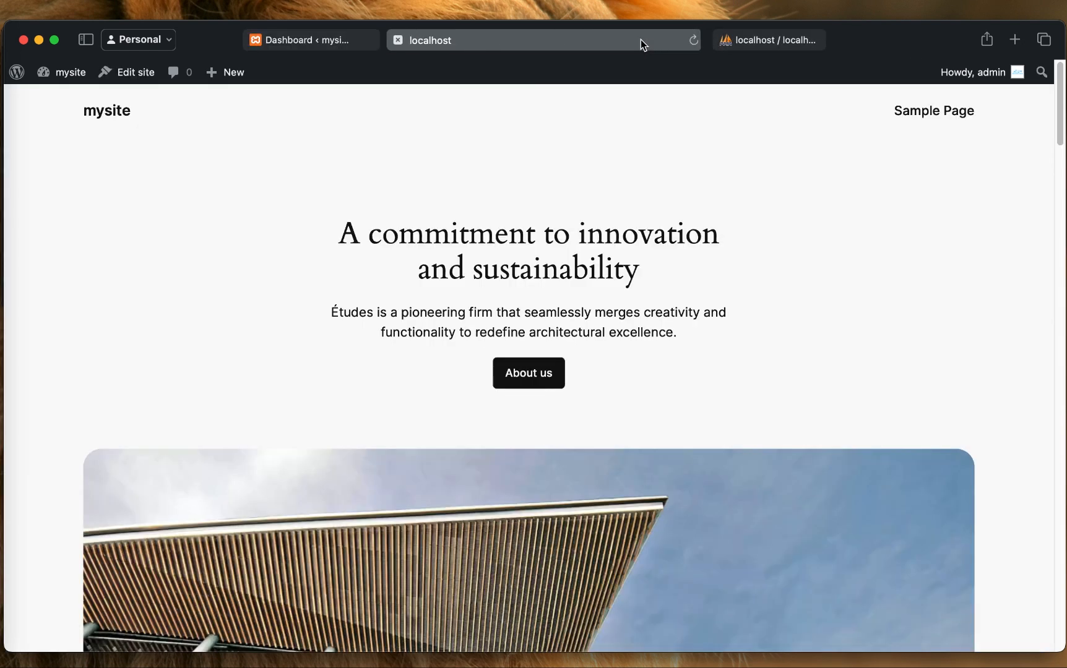
pyautogui.scroll(-10, 468, 293)
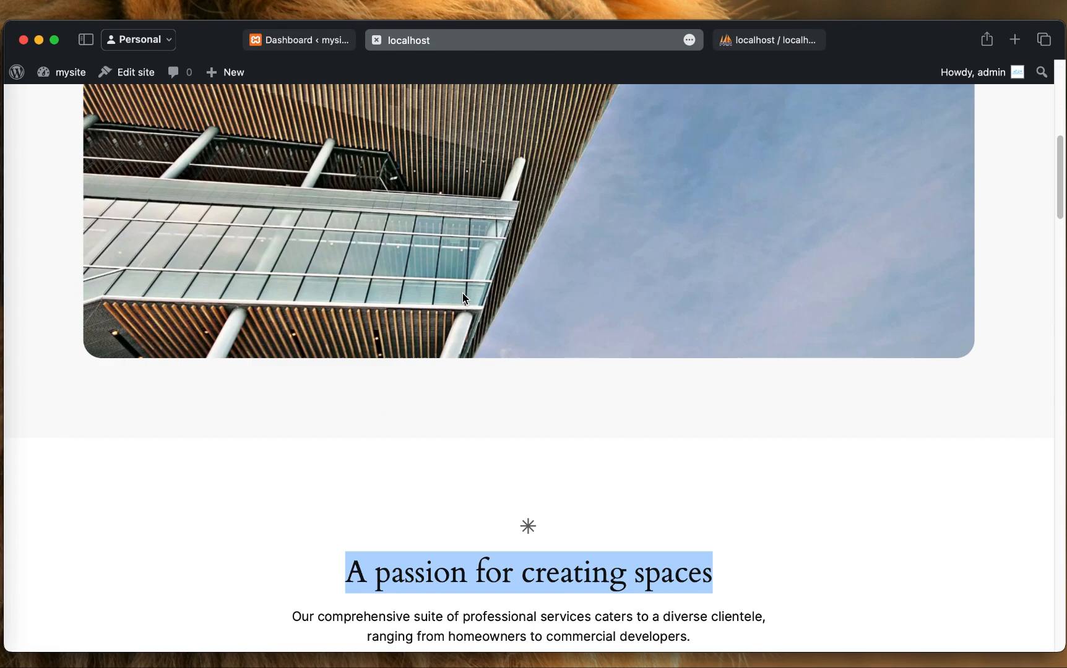
pyautogui.scroll(-8, 463, 293)
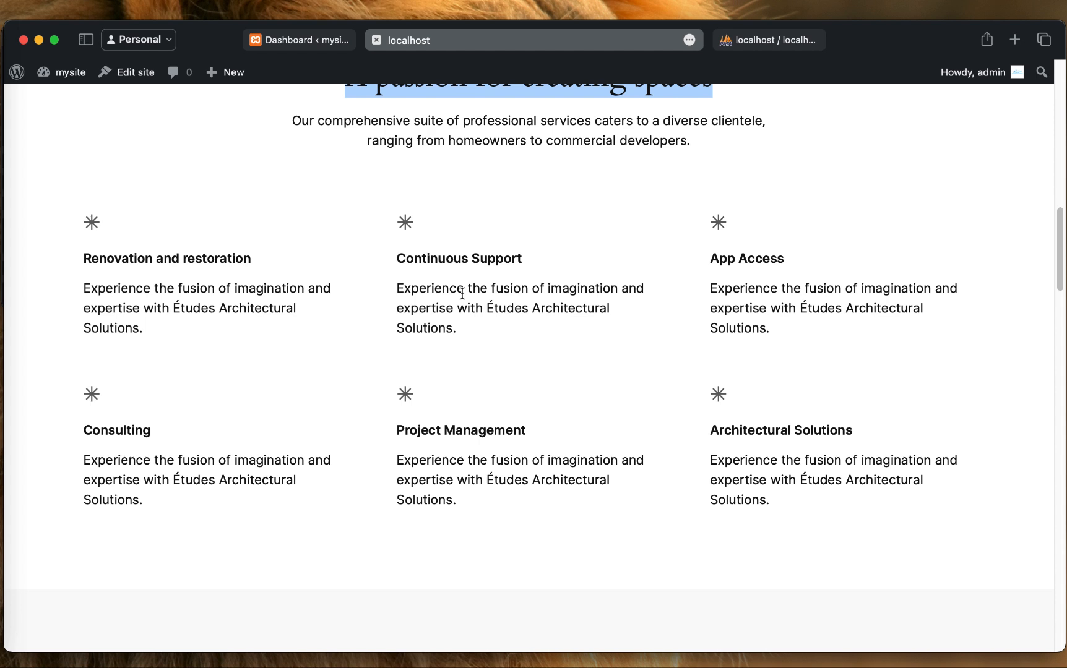
pyautogui.scroll(-1, 462, 293)
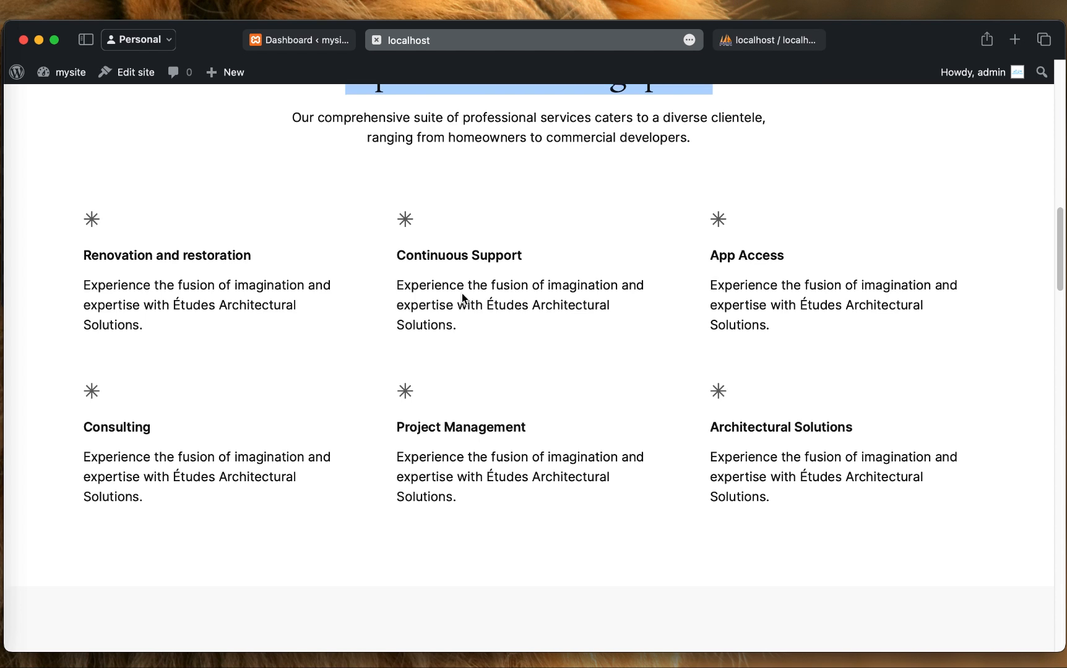
pyautogui.scroll(16, 463, 294)
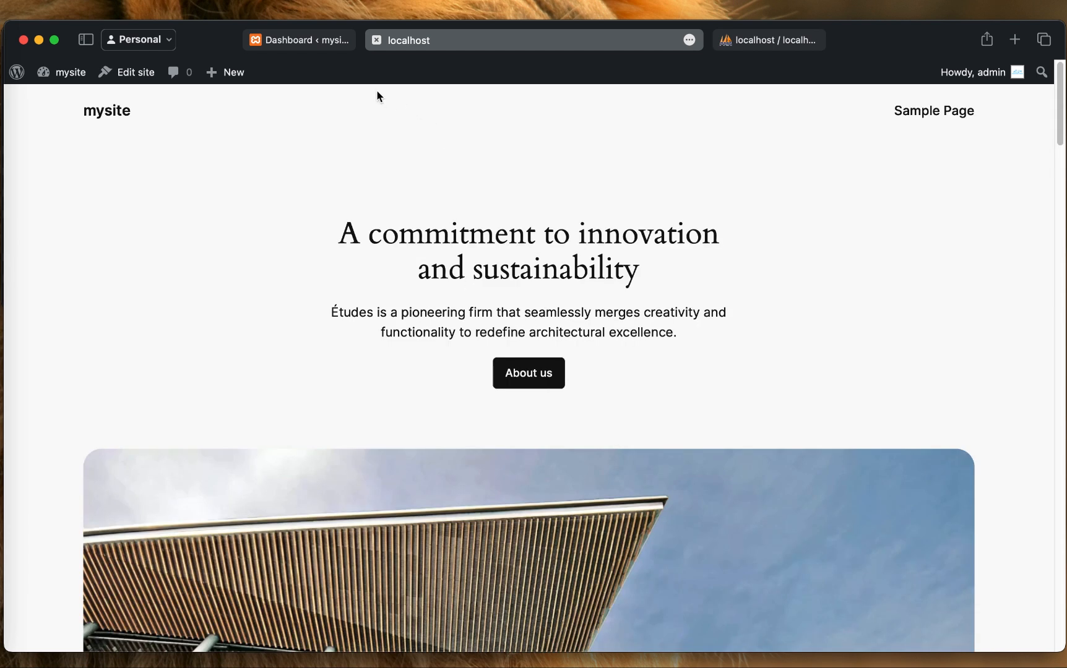
# Return to the dashboard, open the site's installed themes, and start adding a new theme
pyautogui.click(316, 41)
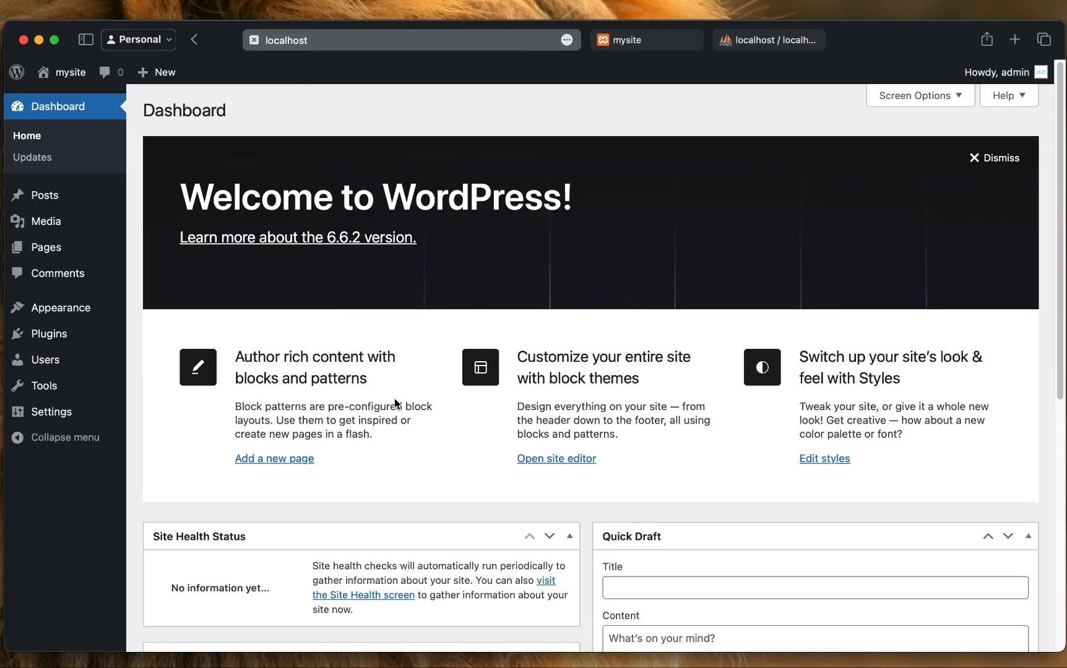
pyautogui.moveTo(37, 324)
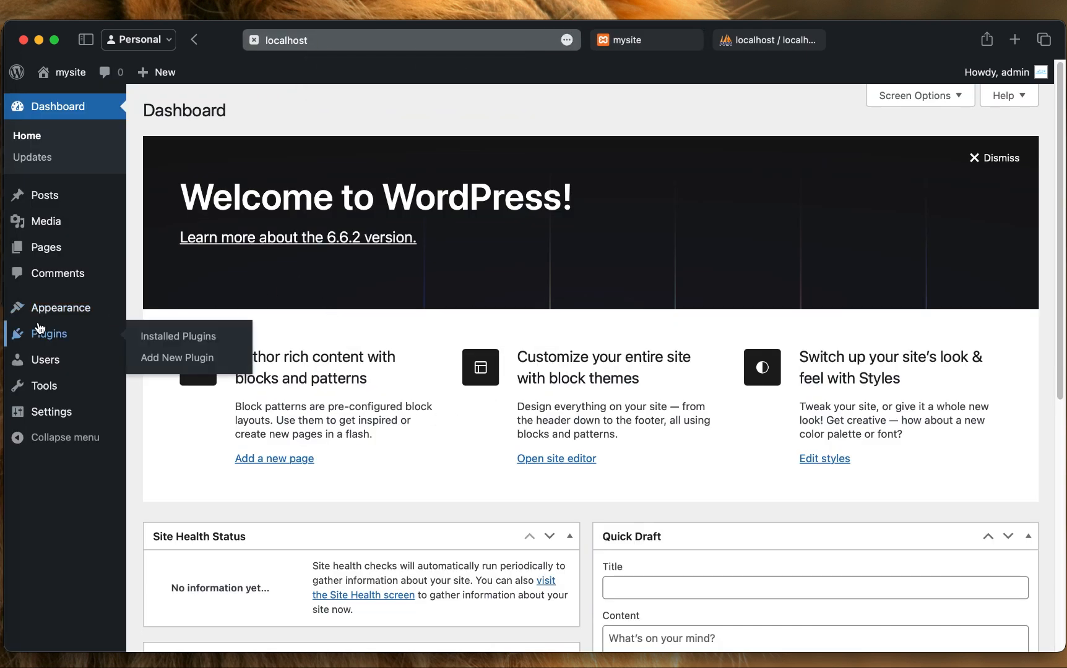
pyautogui.moveTo(74, 306)
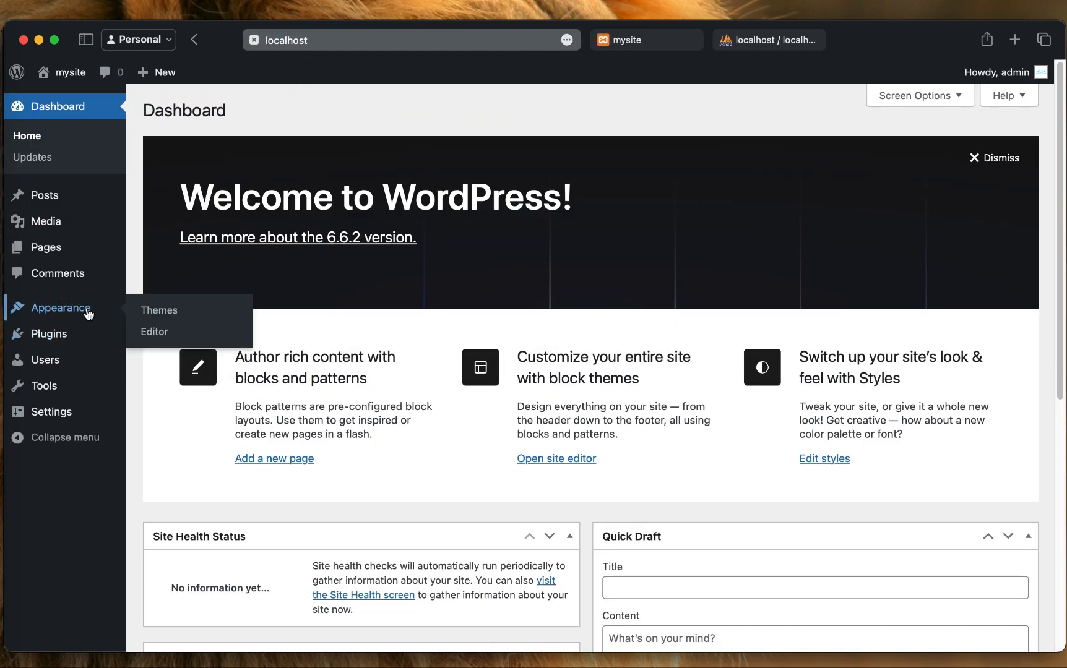
pyautogui.click(68, 313)
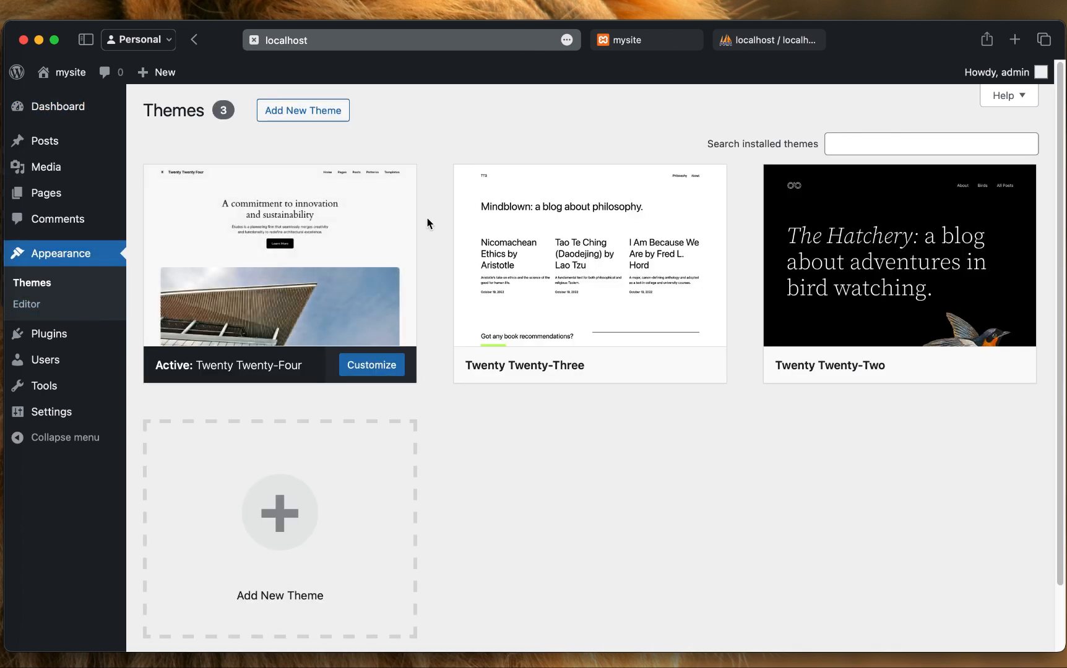
pyautogui.moveTo(885, 281)
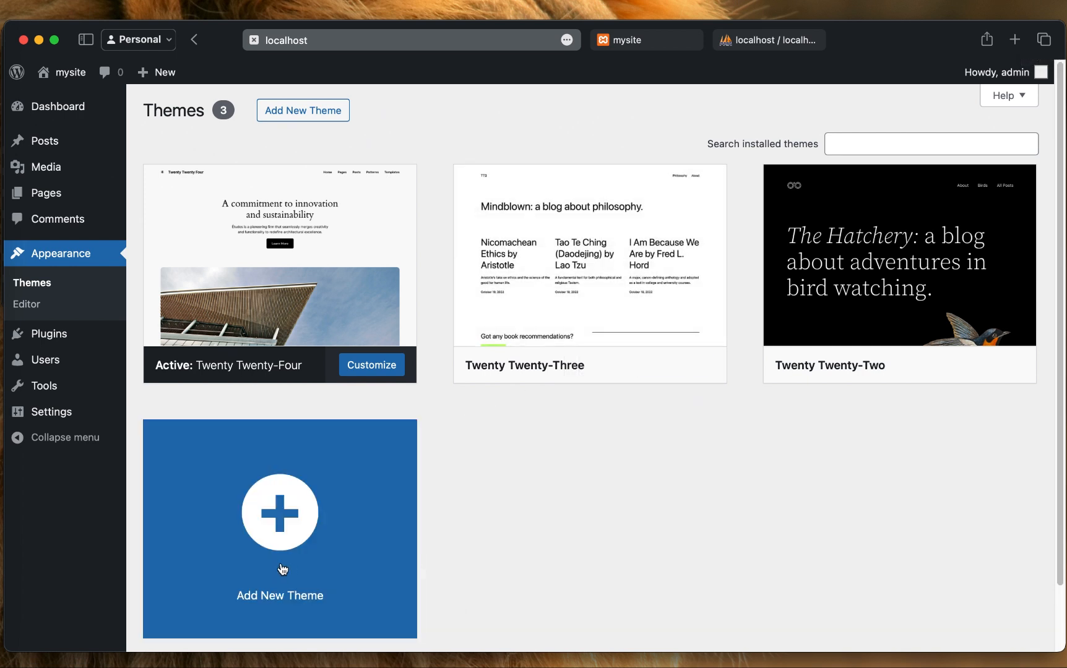
pyautogui.click(281, 536)
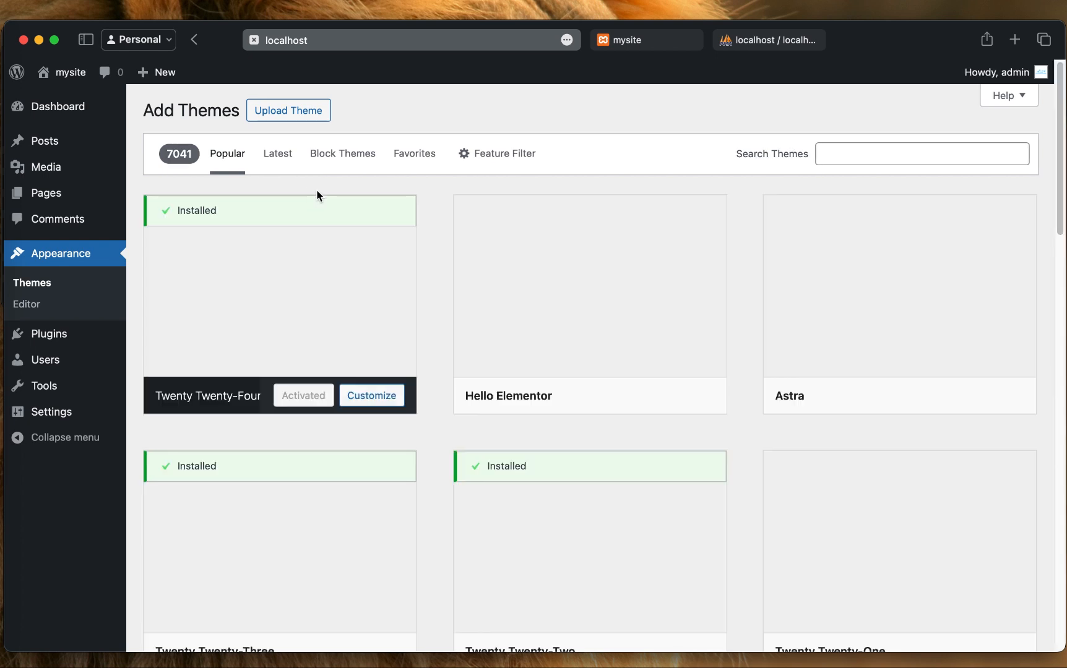
# Browse the popular themes in the theme directory and compare their preview designs
pyautogui.scroll(-5, 656, 491)
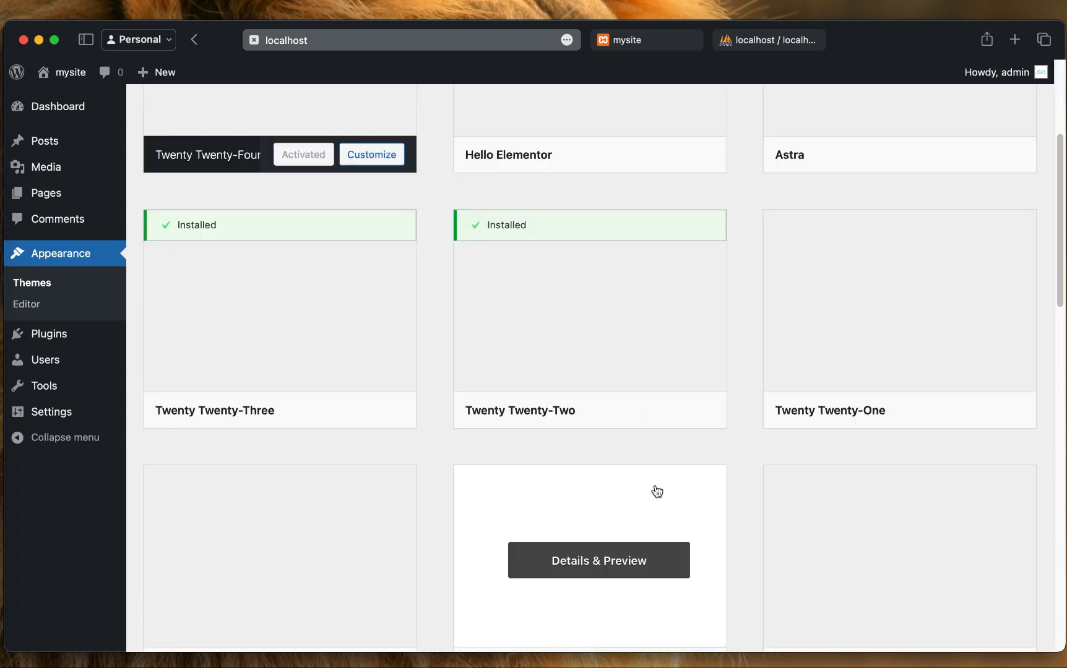
pyautogui.scroll(5, 657, 492)
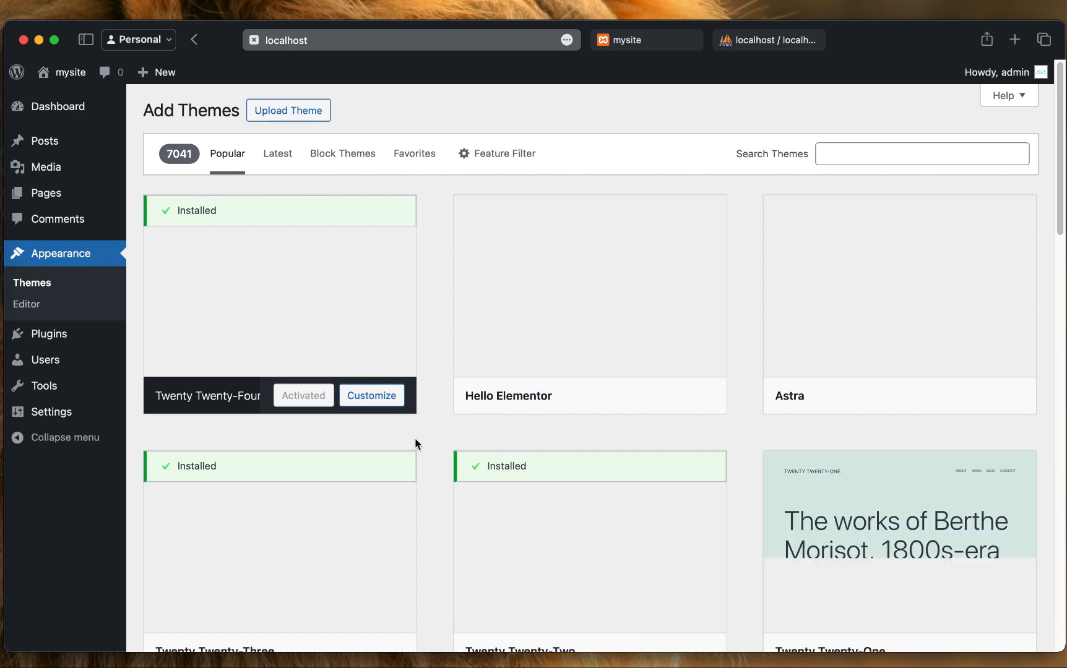
pyautogui.scroll(-5, 379, 437)
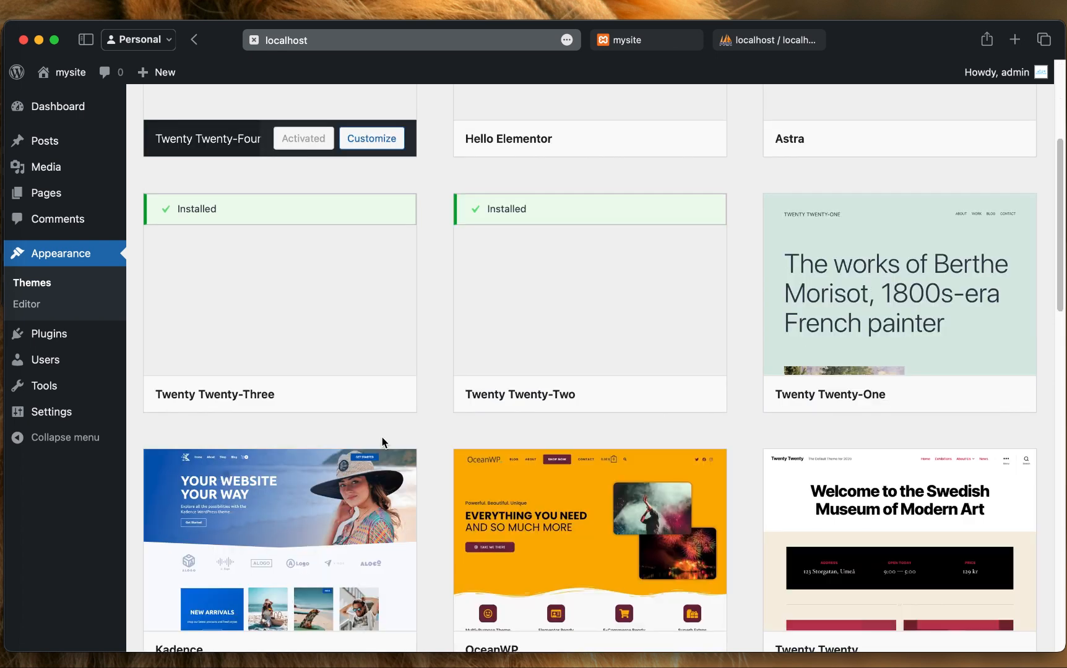
pyautogui.scroll(-2, 382, 437)
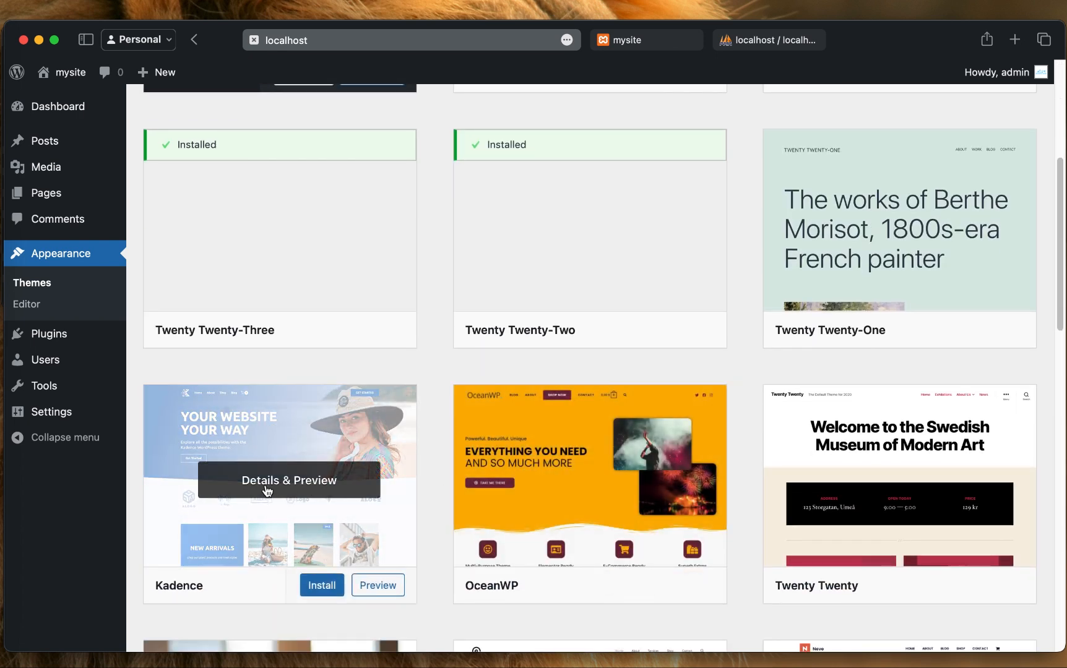
pyautogui.scroll(-6, 433, 517)
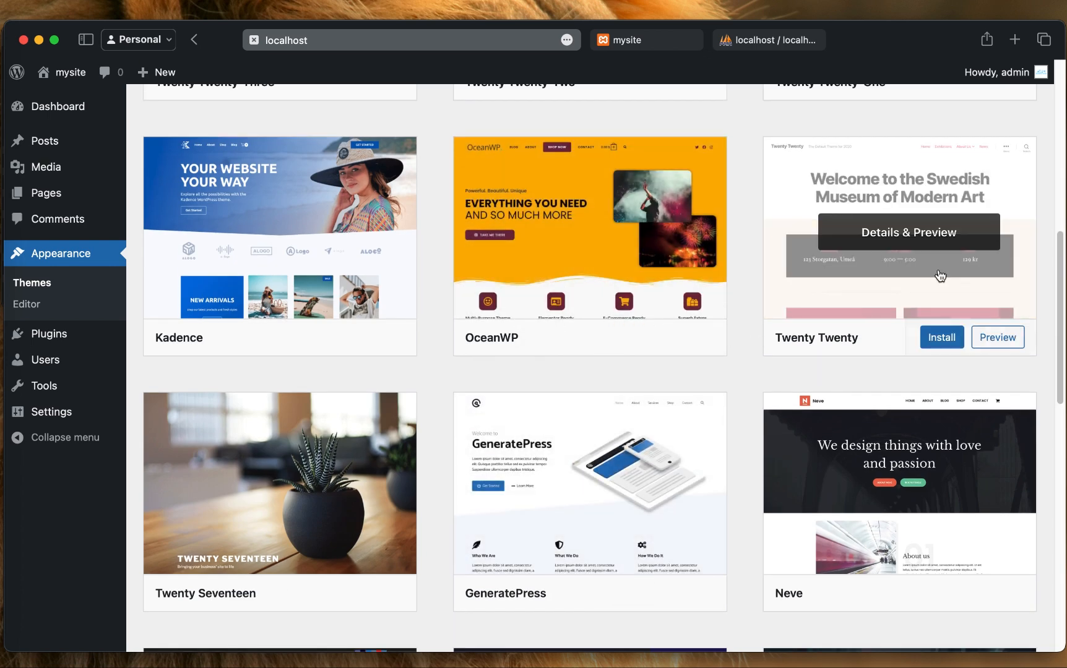
pyautogui.scroll(-6, 746, 519)
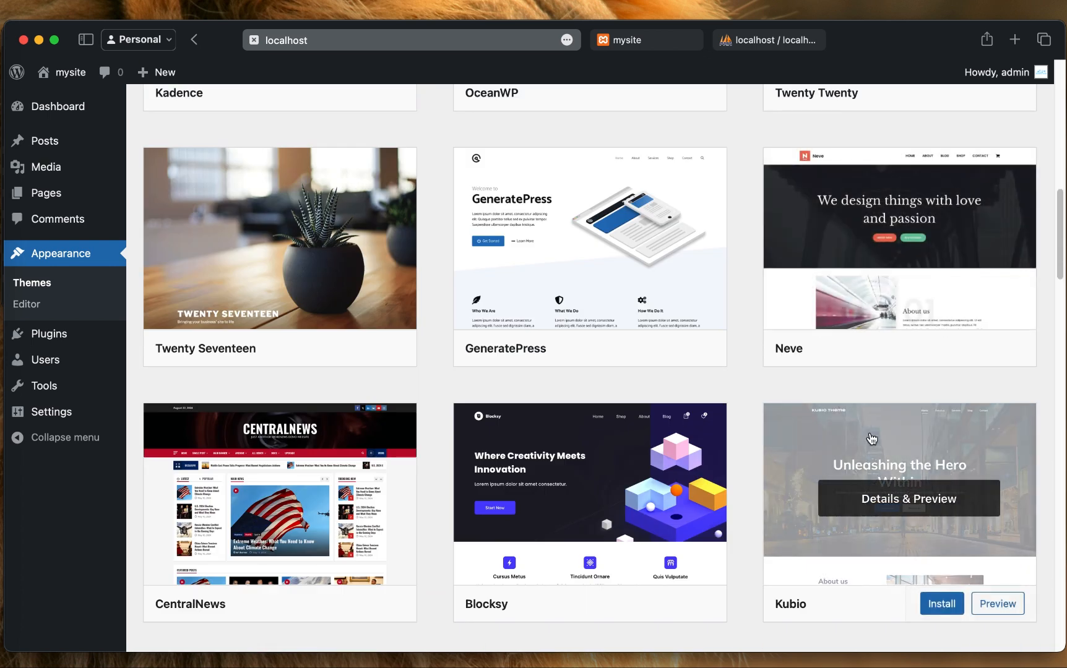
pyautogui.scroll(-1, 328, 575)
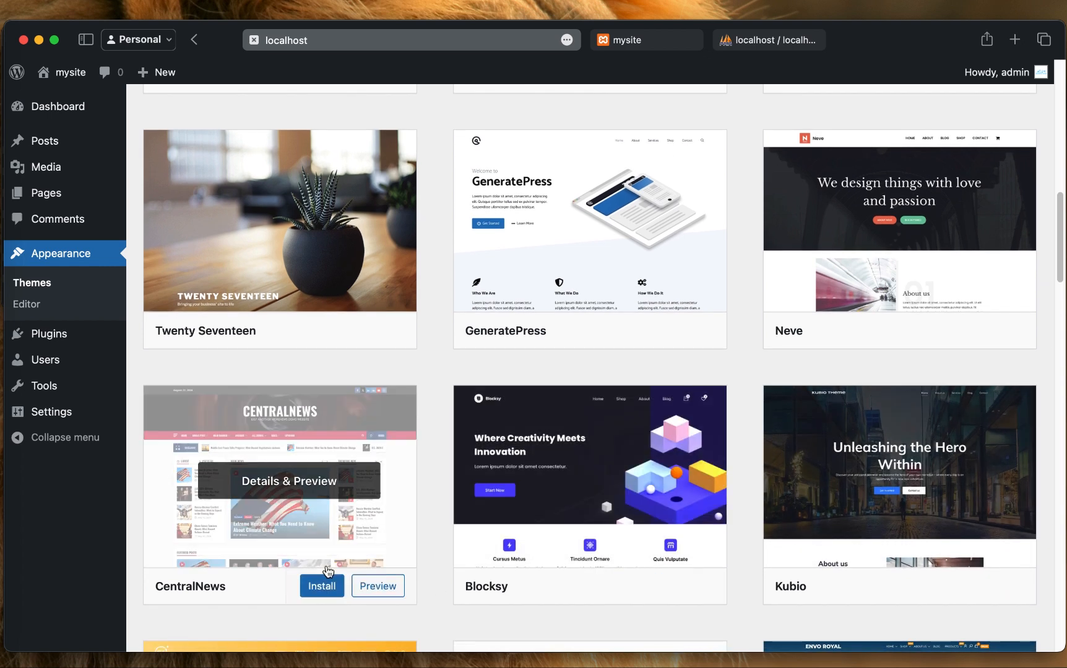
pyautogui.scroll(-3, 328, 570)
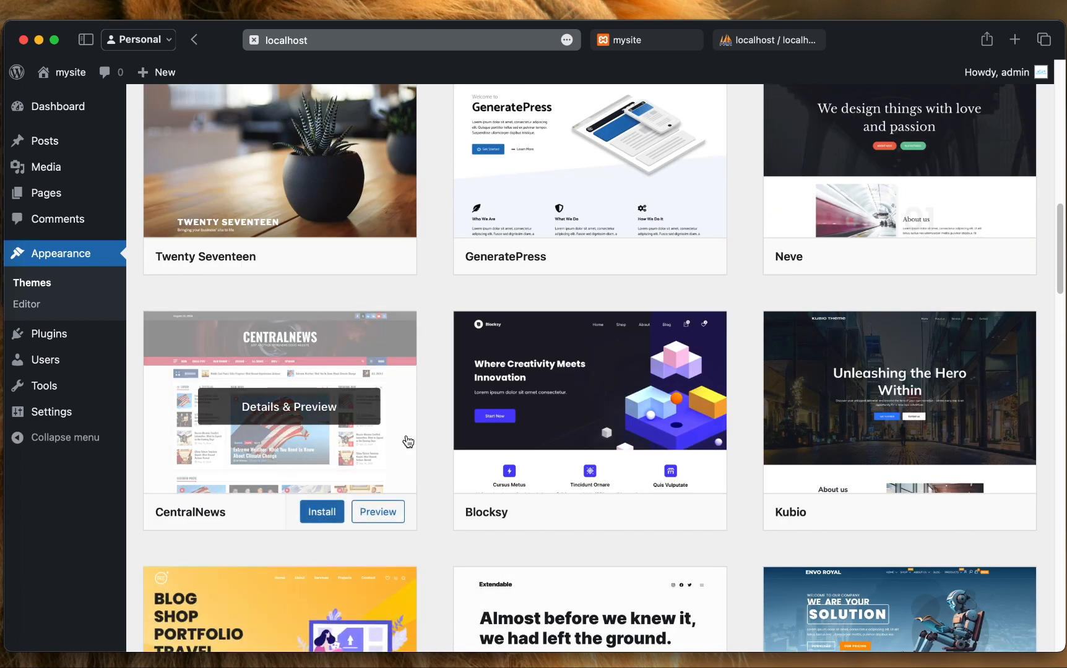
pyautogui.scroll(-6, 381, 506)
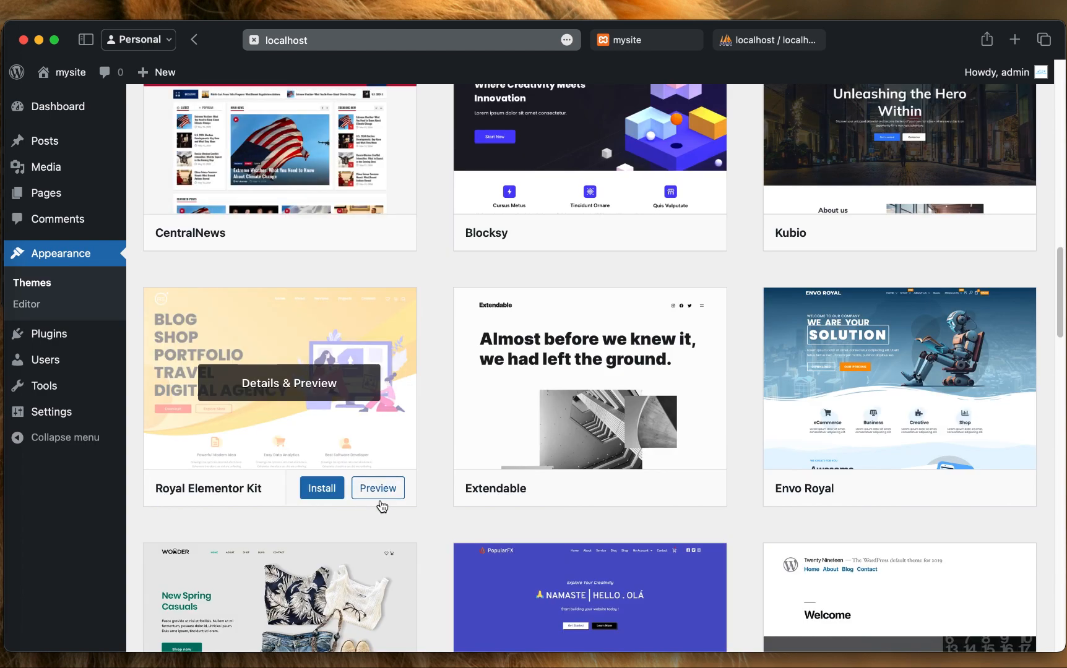
pyautogui.scroll(4, 390, 507)
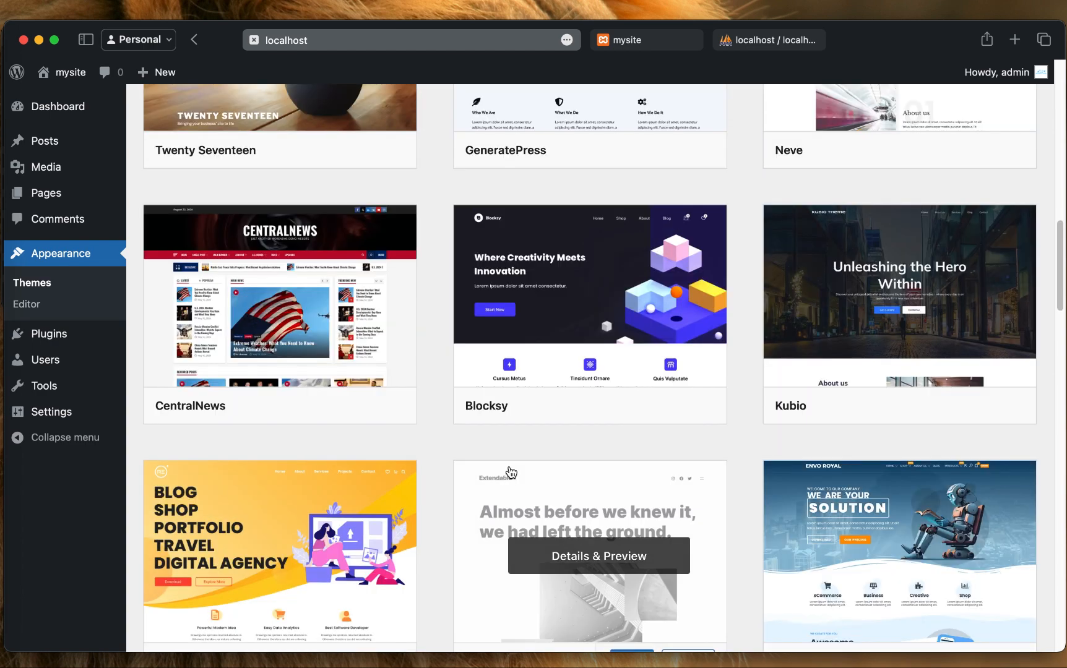
pyautogui.scroll(-5, 511, 474)
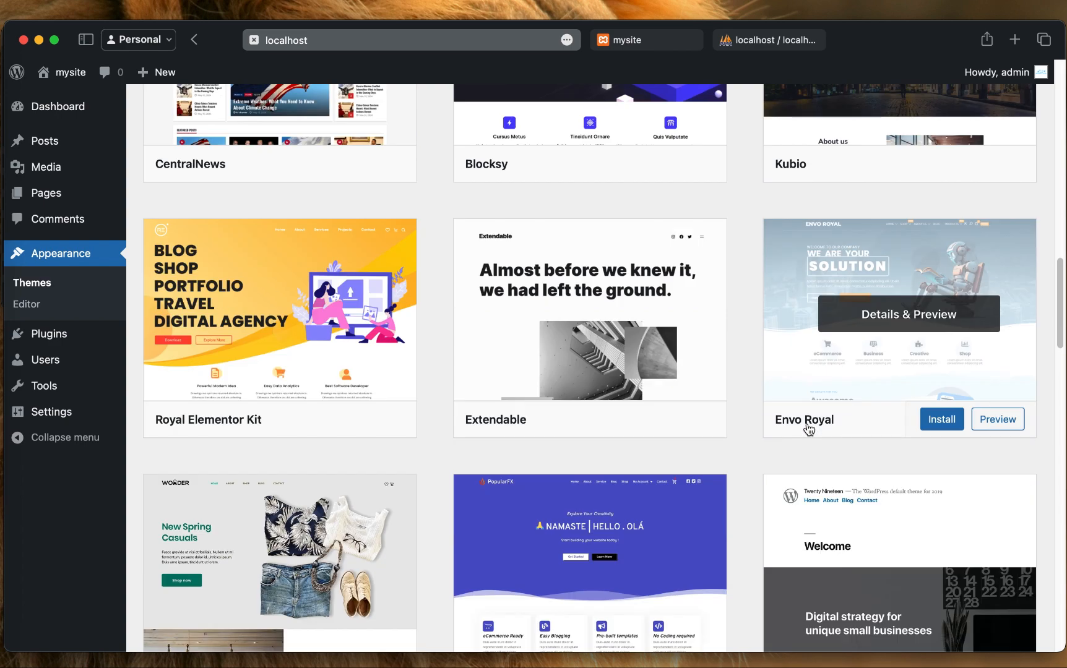
pyautogui.scroll(-5, 808, 429)
pyautogui.scroll(-2, 597, 388)
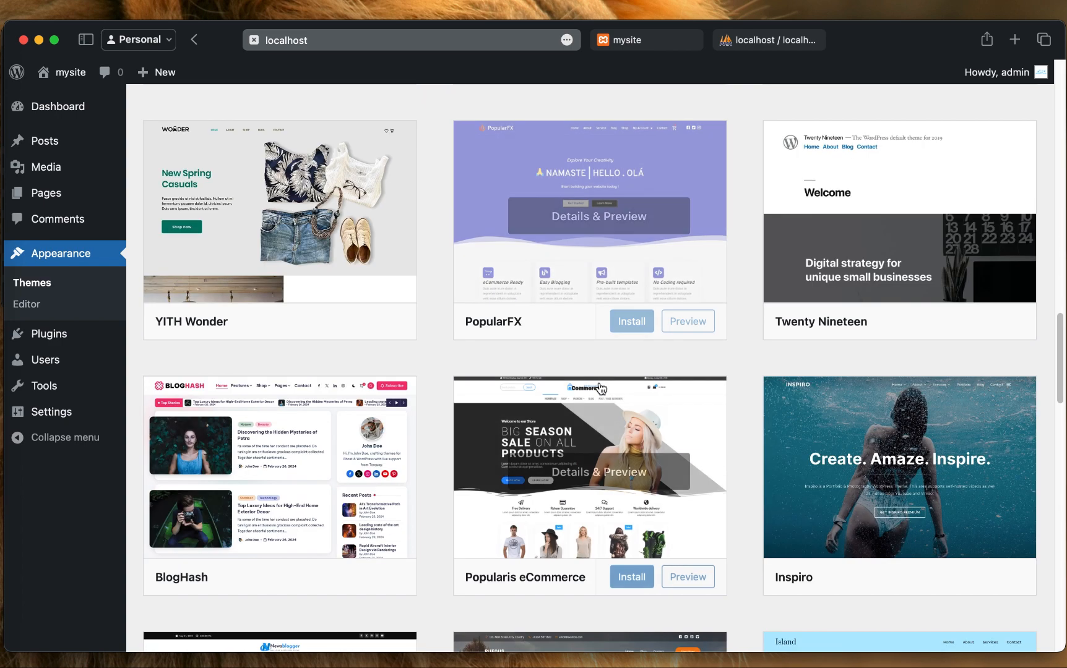
pyautogui.scroll(-1, 365, 214)
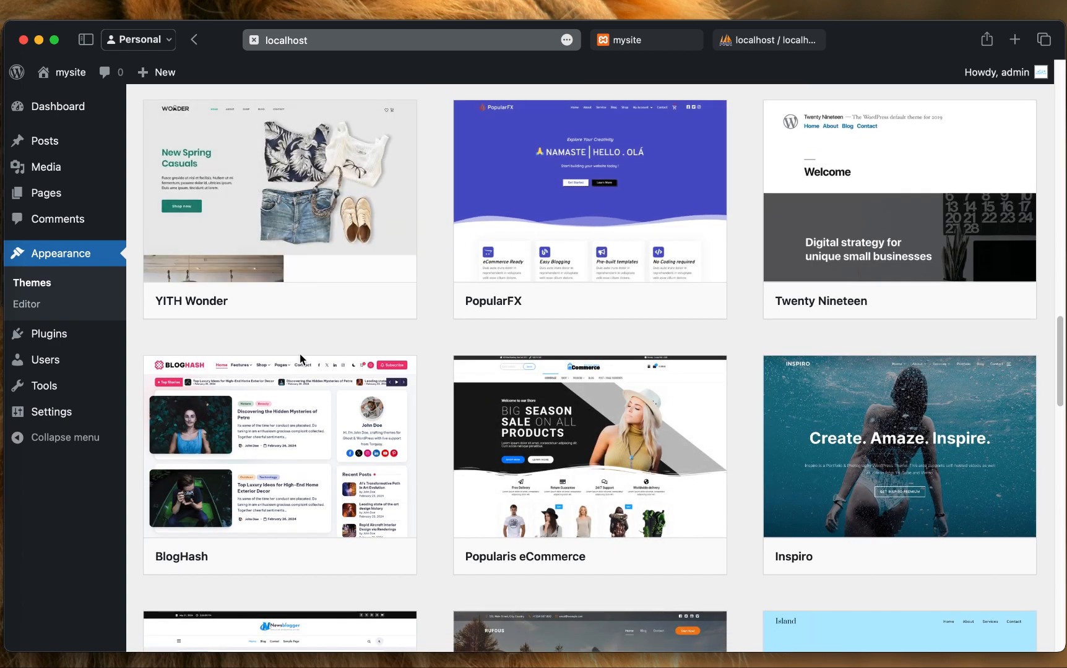
pyautogui.scroll(-1, 312, 403)
pyautogui.scroll(-4, 846, 540)
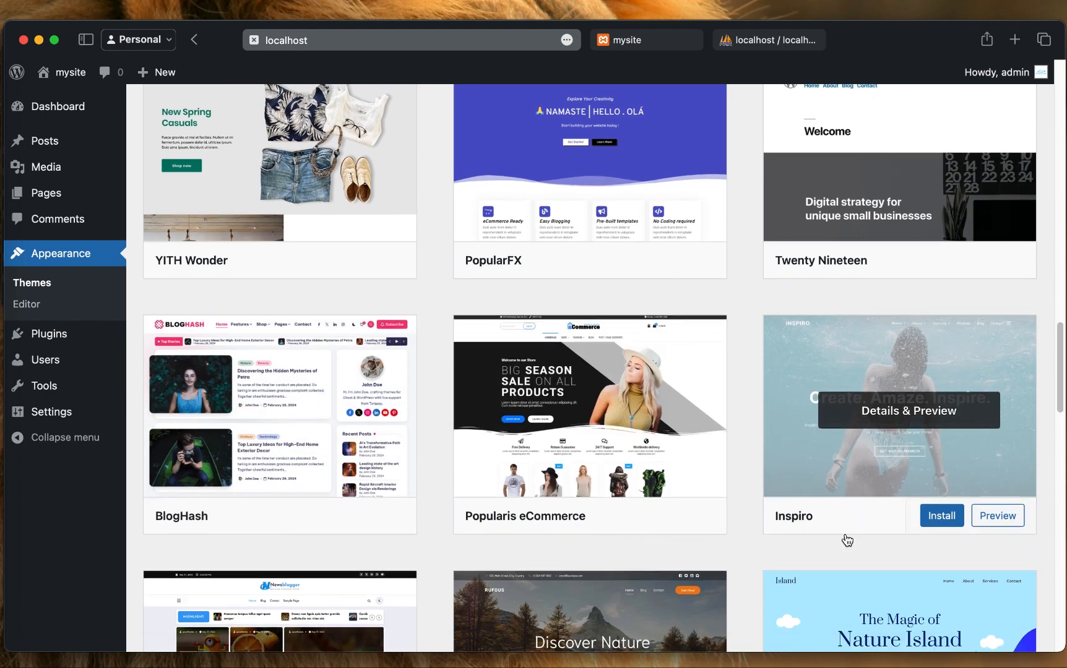
pyautogui.scroll(-15, 846, 541)
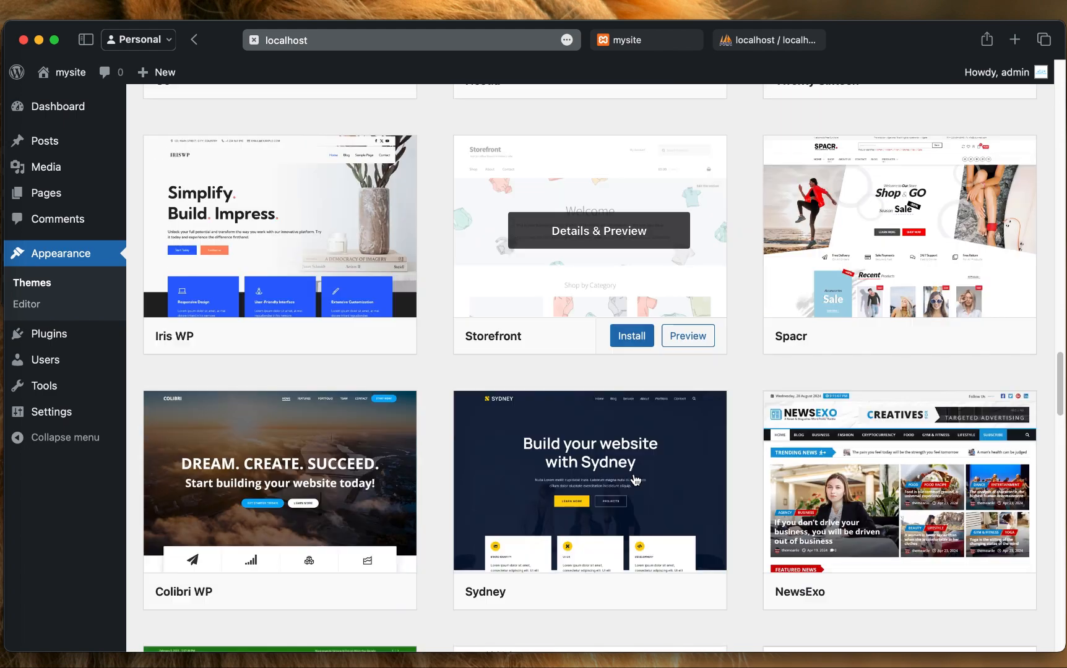
pyautogui.moveTo(635, 481)
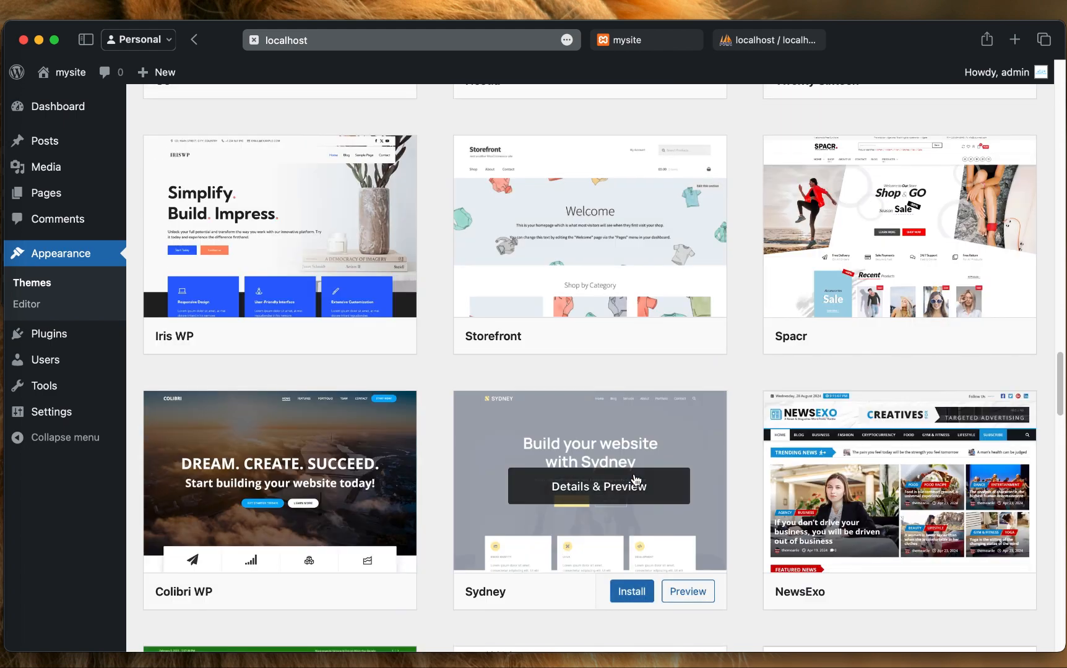
pyautogui.scroll(-2, 735, 504)
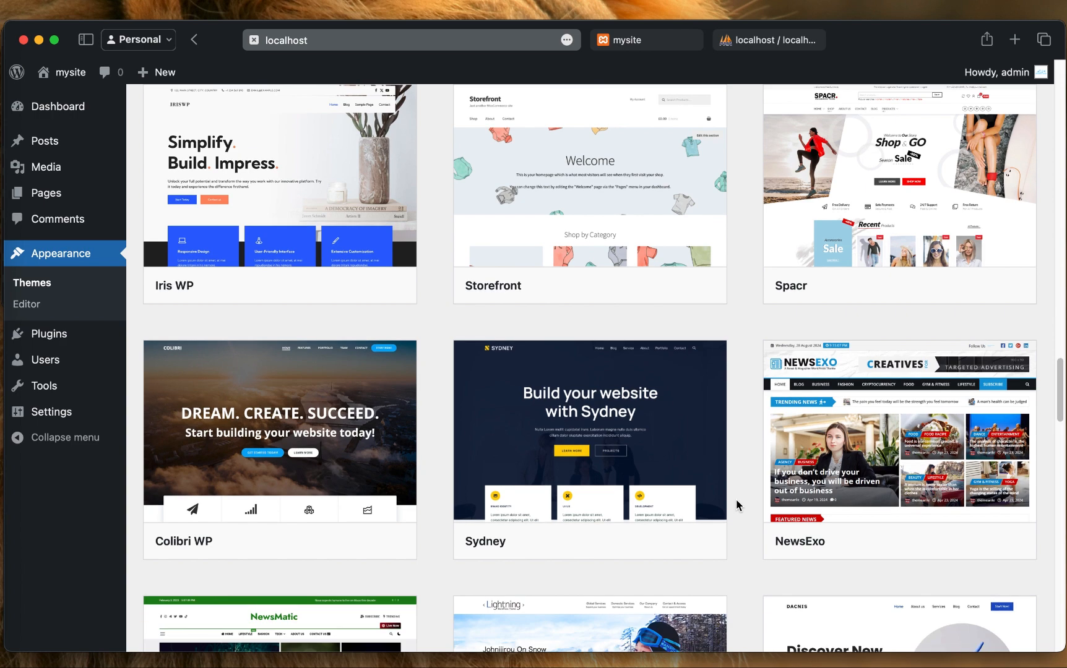
pyautogui.scroll(-4, 736, 504)
pyautogui.scroll(-2, 733, 501)
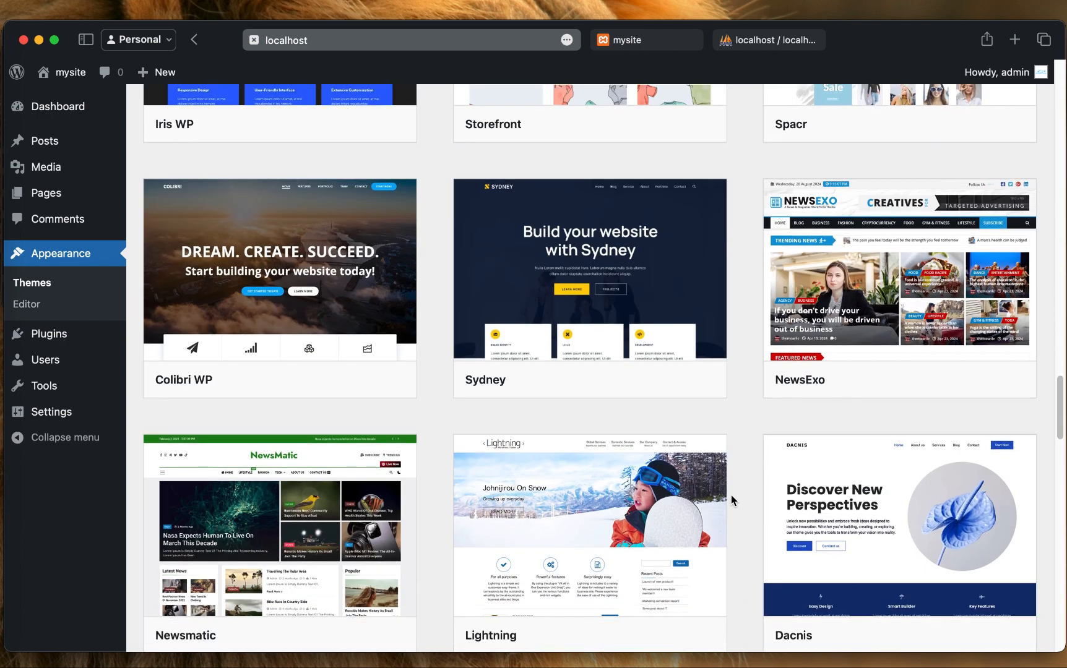
pyautogui.moveTo(726, 503)
pyautogui.scroll(-2, 726, 501)
pyautogui.scroll(-13, 726, 502)
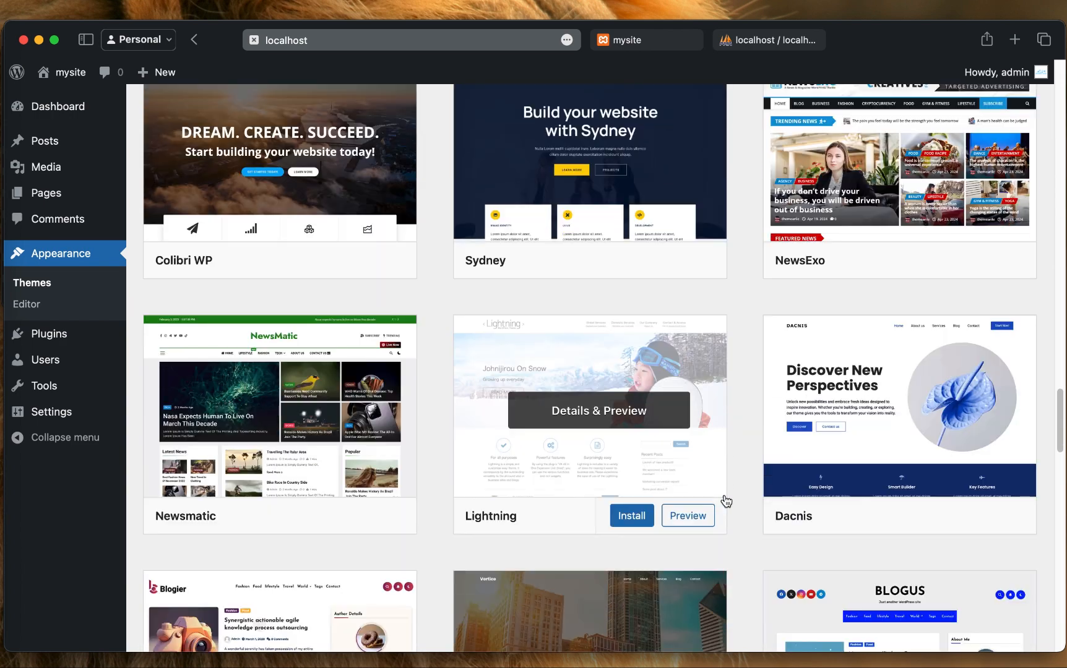
pyautogui.scroll(-8, 726, 501)
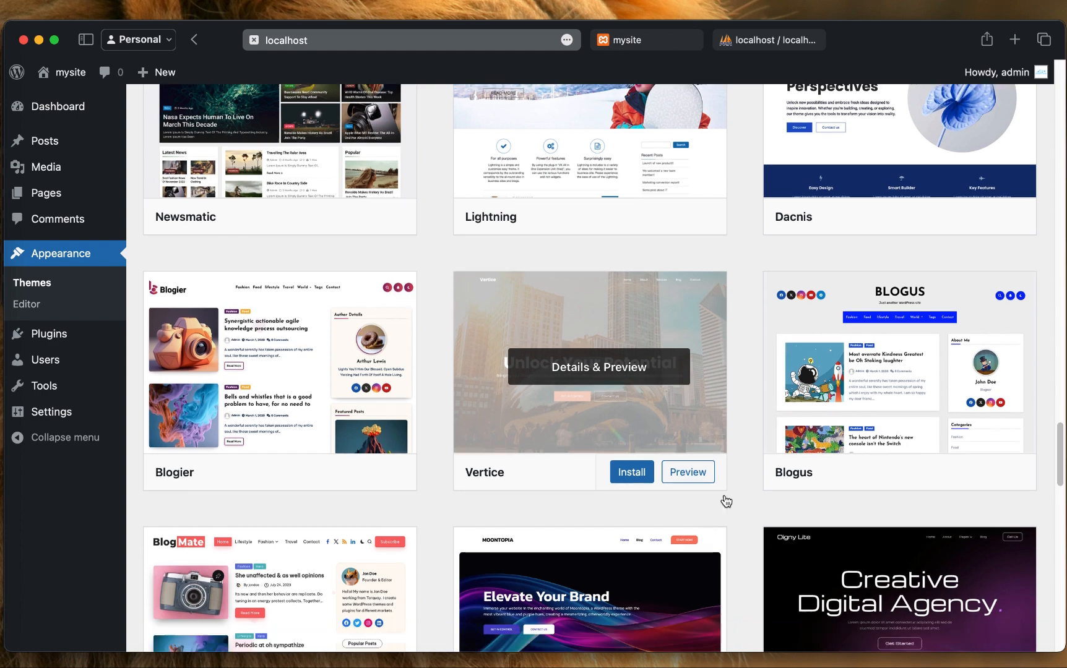
pyautogui.scroll(-5, 545, 464)
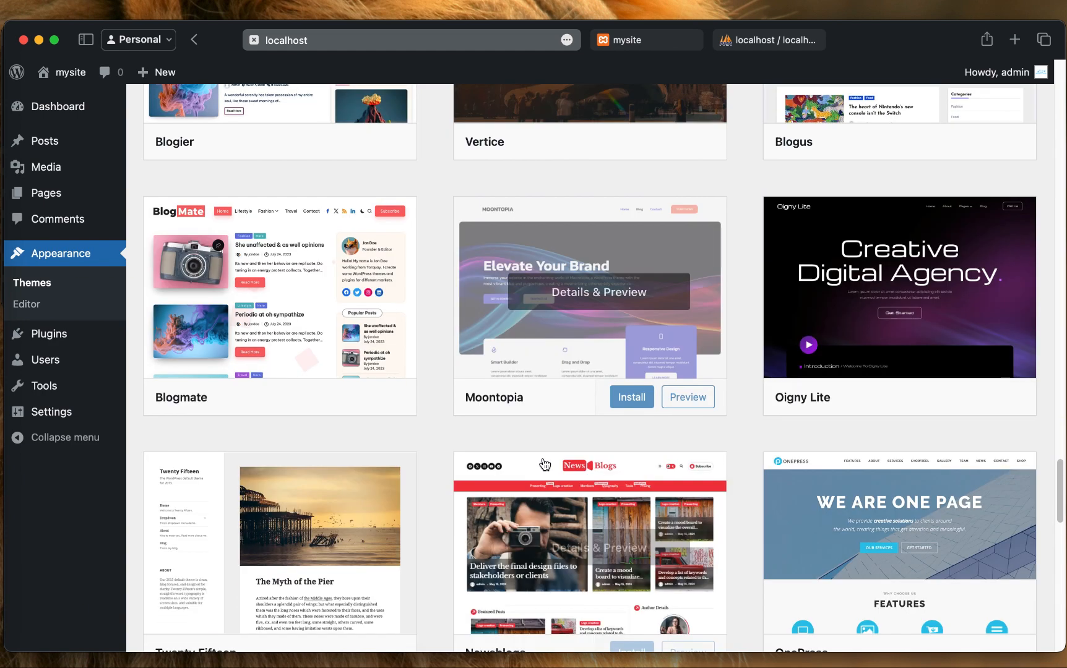
# Compare more designs farther down the theme directory, from Newsblogs and Woostify through Phlox, Customify, Altr and Mindscape
pyautogui.scroll(-3, 395, 485)
pyautogui.scroll(-20, 436, 486)
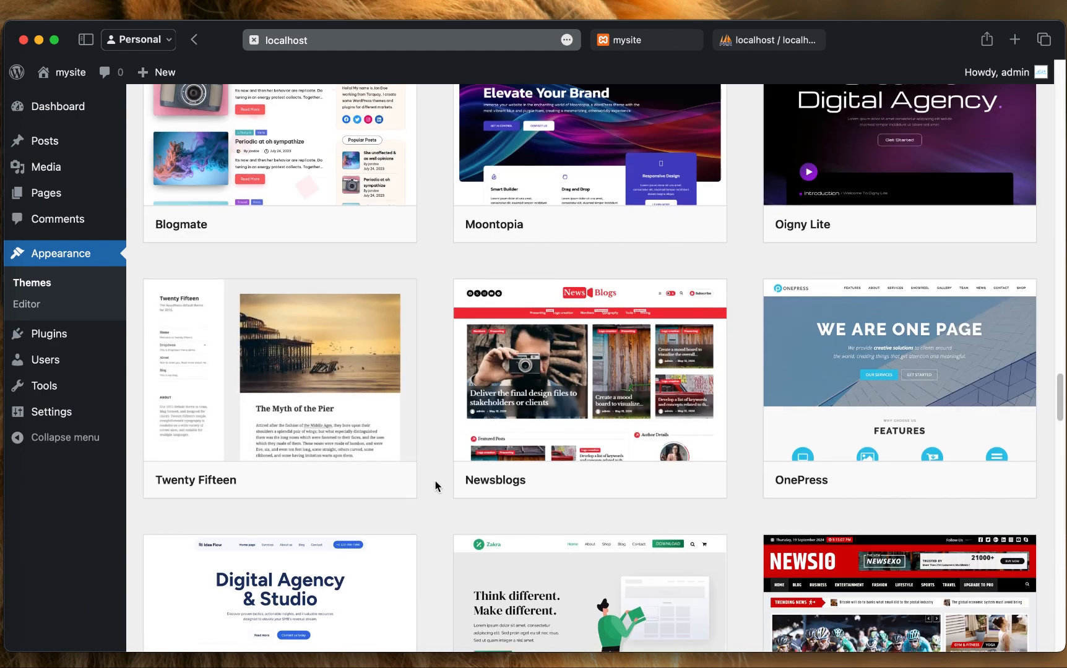
pyautogui.scroll(3, 436, 485)
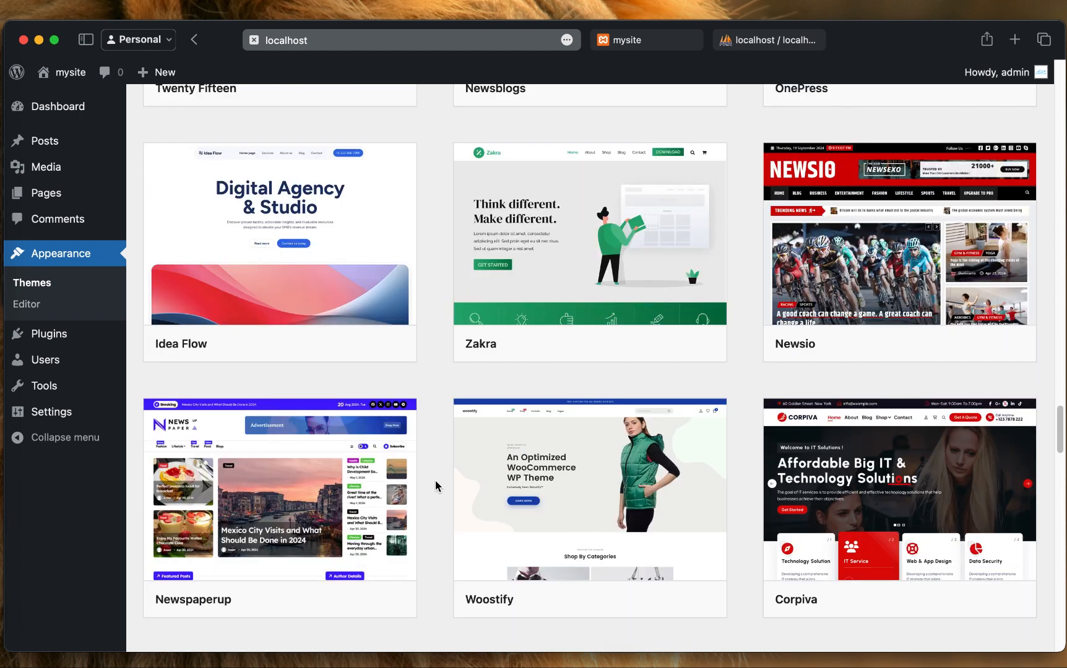
pyautogui.moveTo(704, 470)
pyautogui.scroll(-1, 422, 533)
pyautogui.moveTo(516, 508)
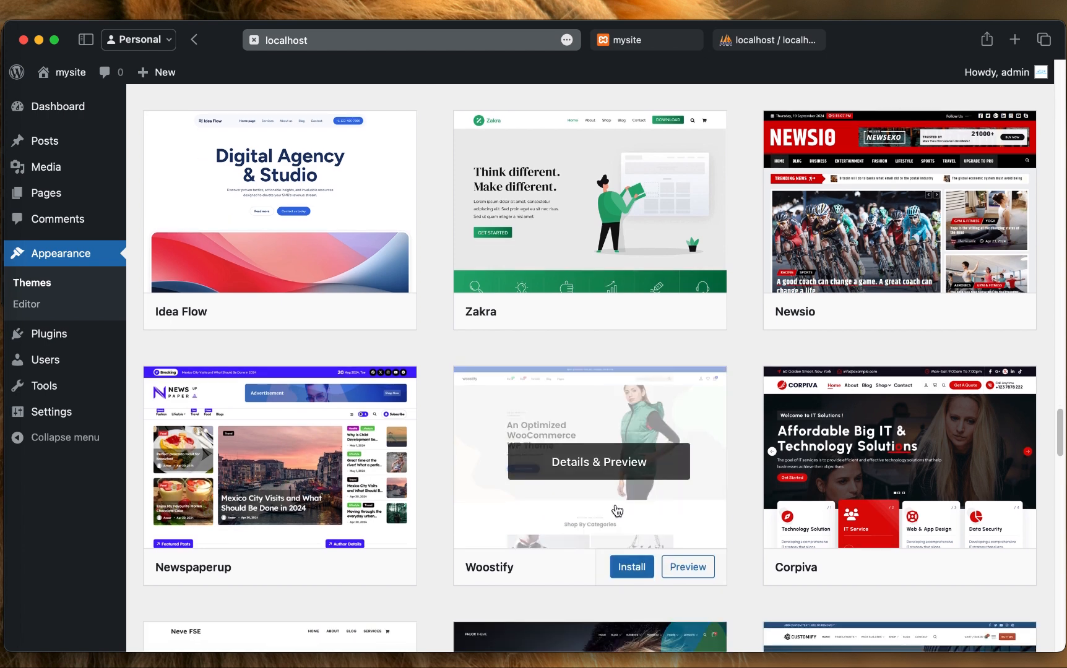
pyautogui.scroll(-1, 619, 517)
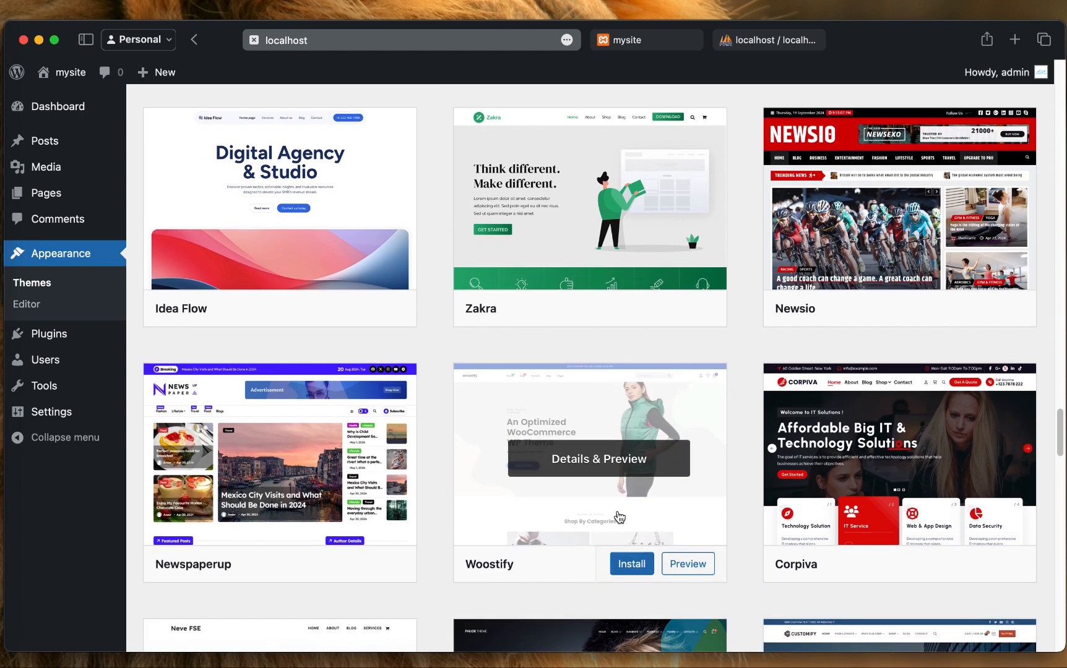
pyautogui.scroll(-5, 619, 518)
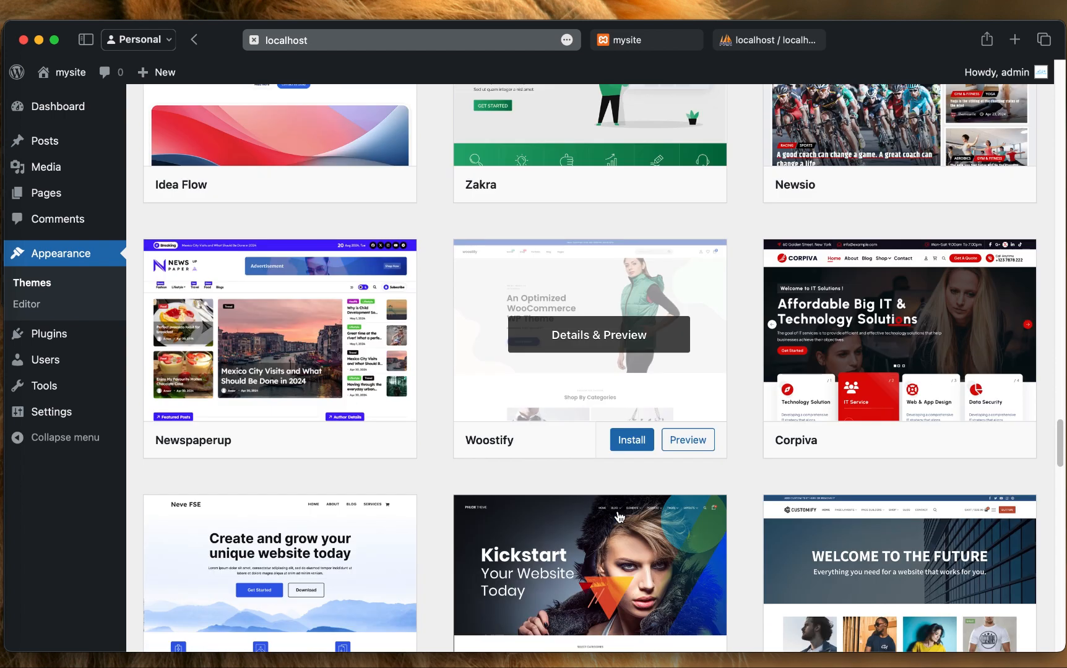
pyautogui.scroll(-6, 619, 518)
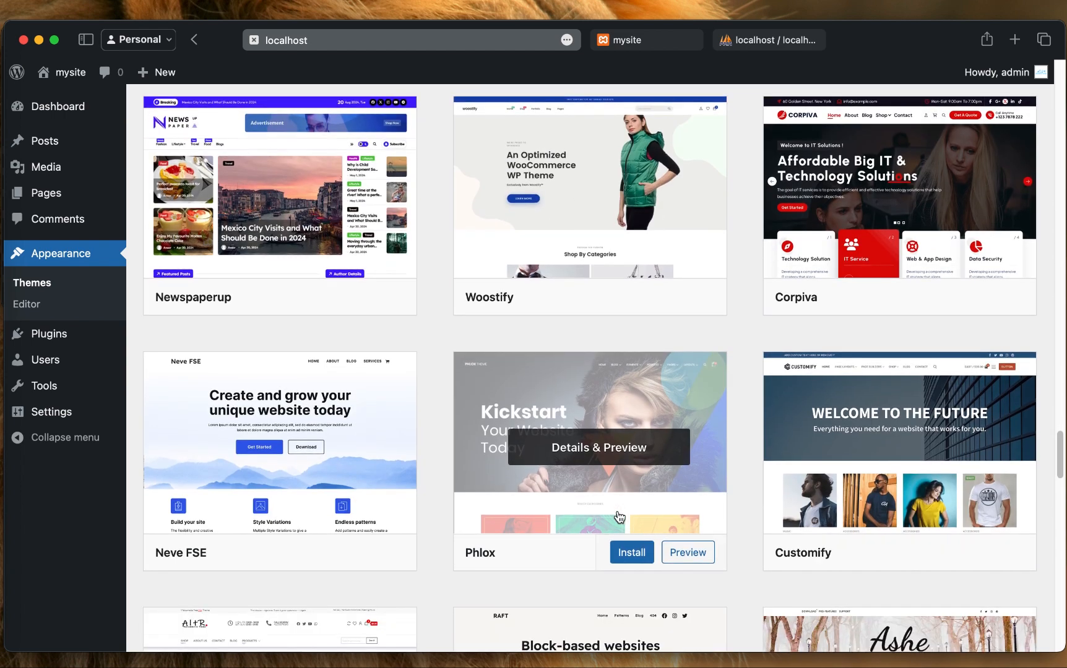
pyautogui.scroll(-1, 619, 517)
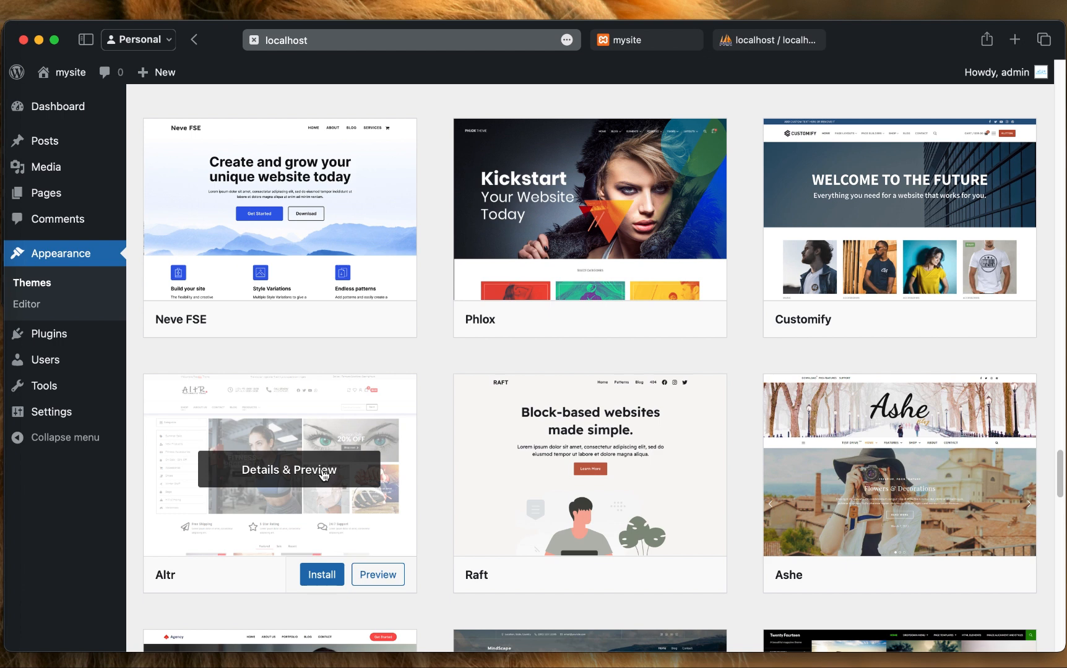
pyautogui.scroll(-5, 736, 475)
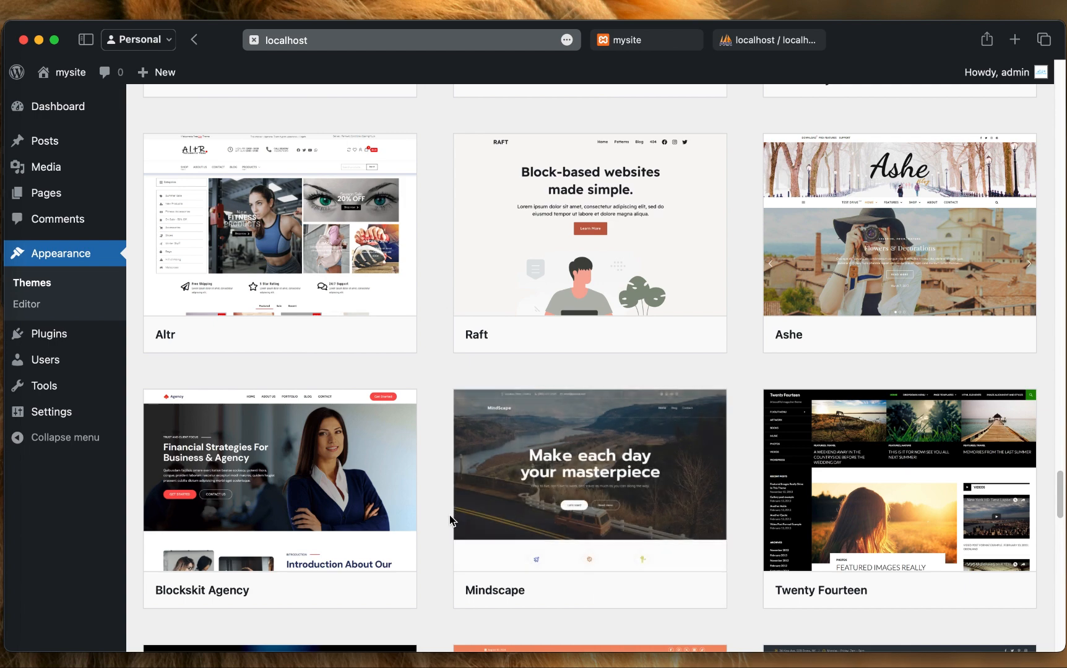
pyautogui.scroll(-3, 445, 519)
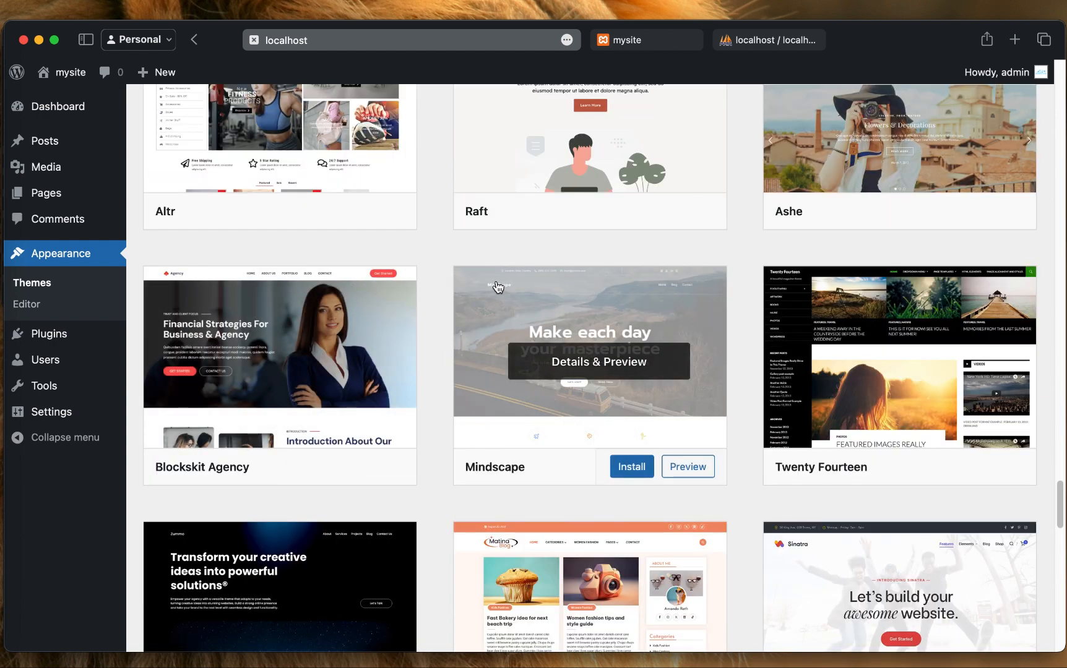
pyautogui.scroll(5, 650, 323)
pyautogui.scroll(7, 650, 323)
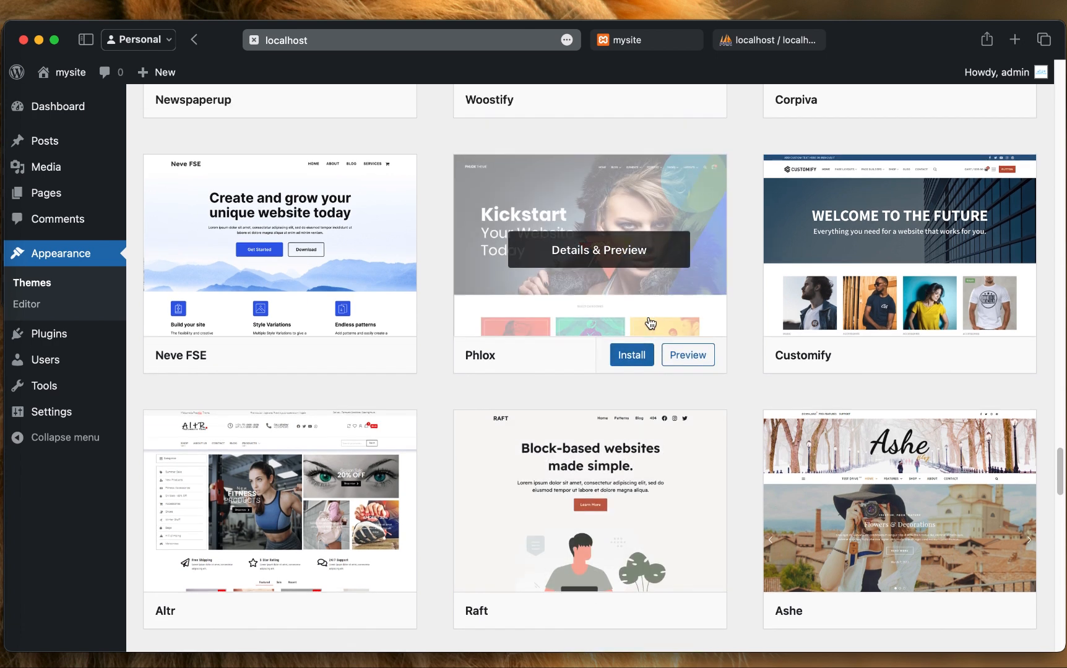
pyautogui.scroll(2, 650, 323)
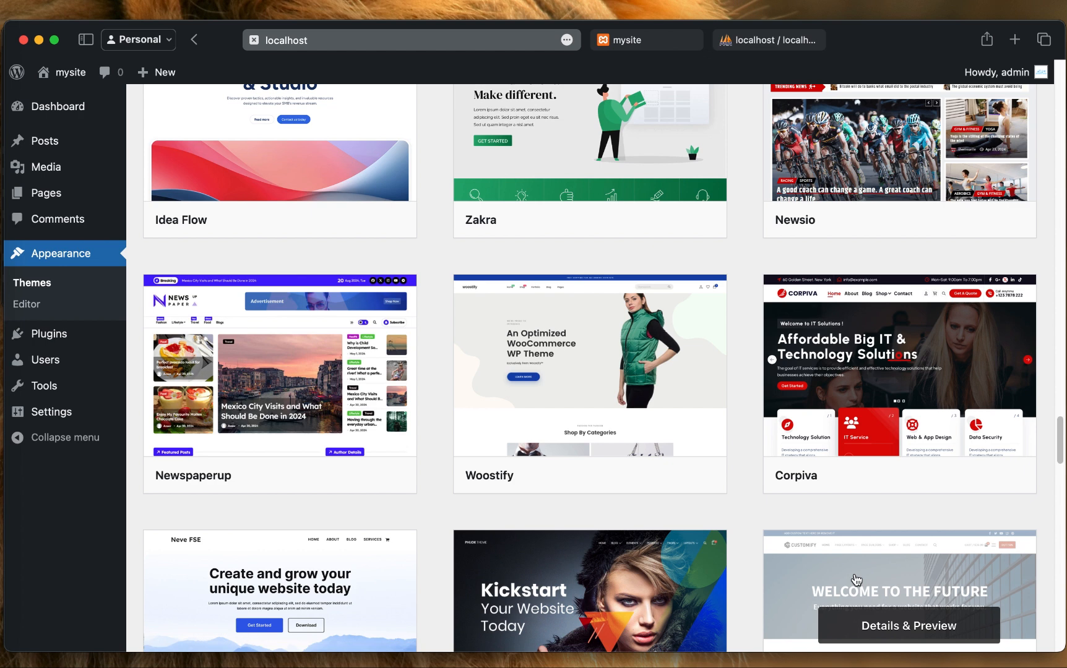
pyautogui.scroll(1, 856, 580)
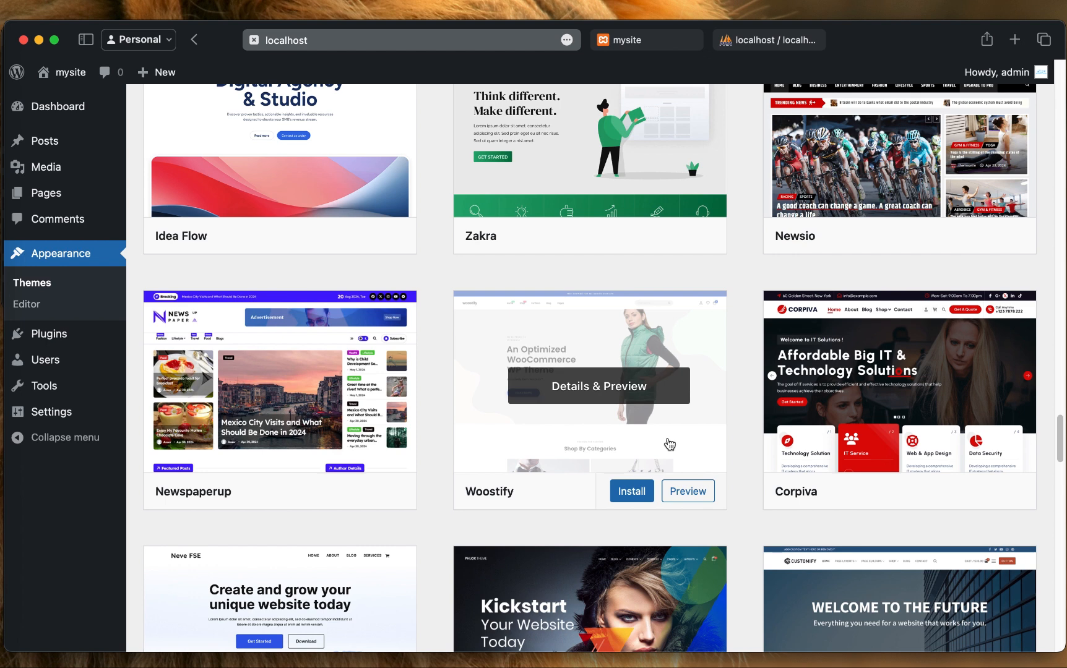
pyautogui.scroll(-5, 779, 464)
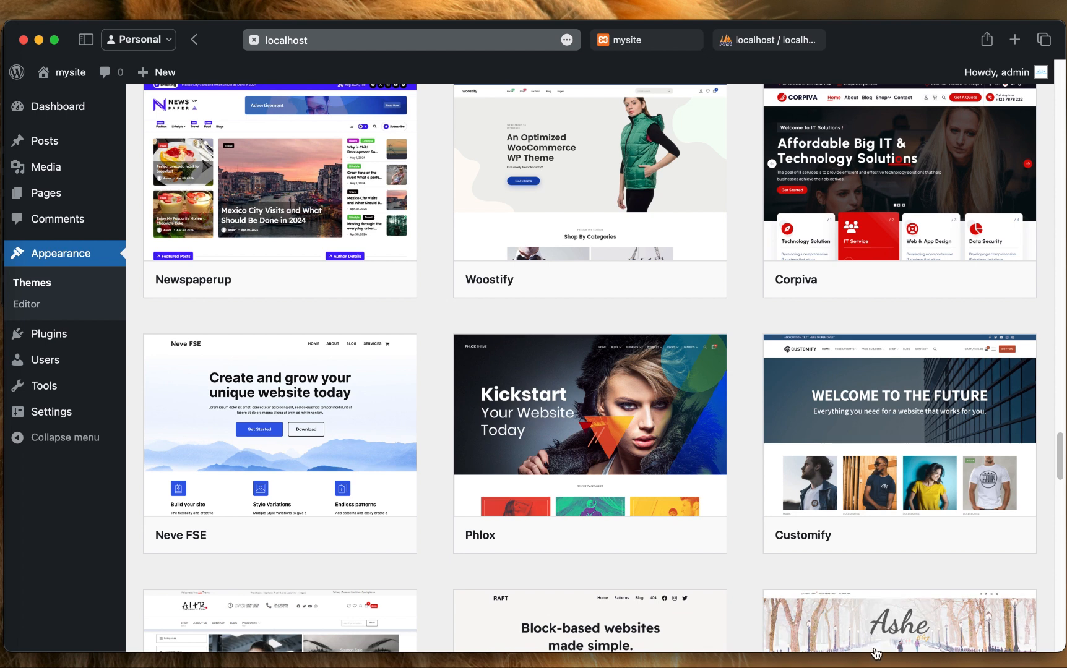
# Preview the Customify theme and read its rating, version and full description
pyautogui.moveTo(876, 485)
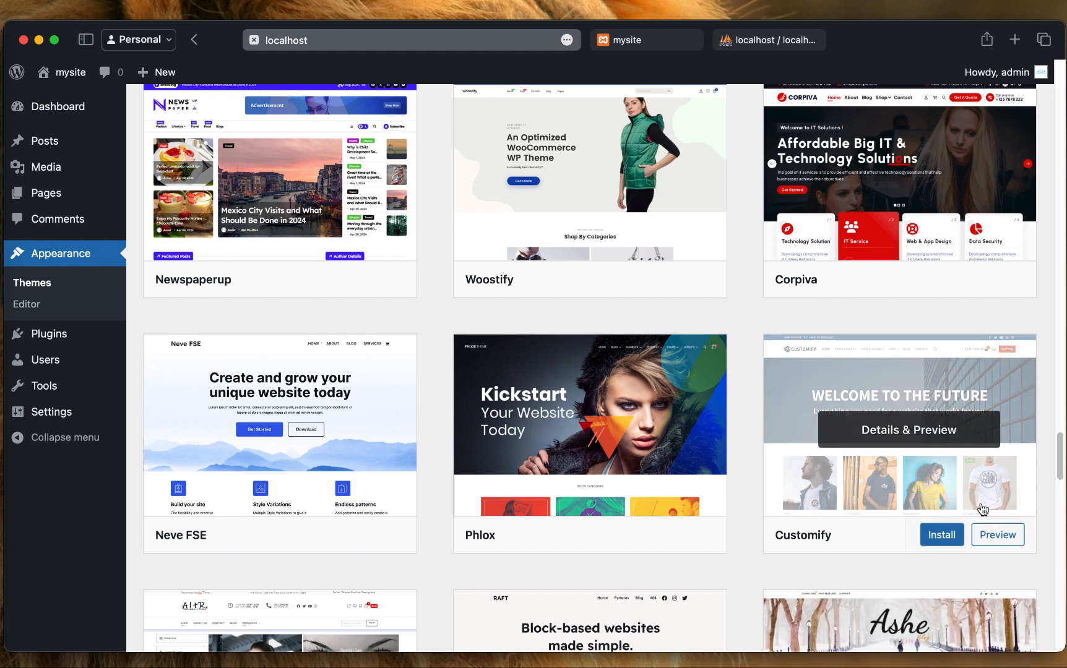
pyautogui.click(990, 536)
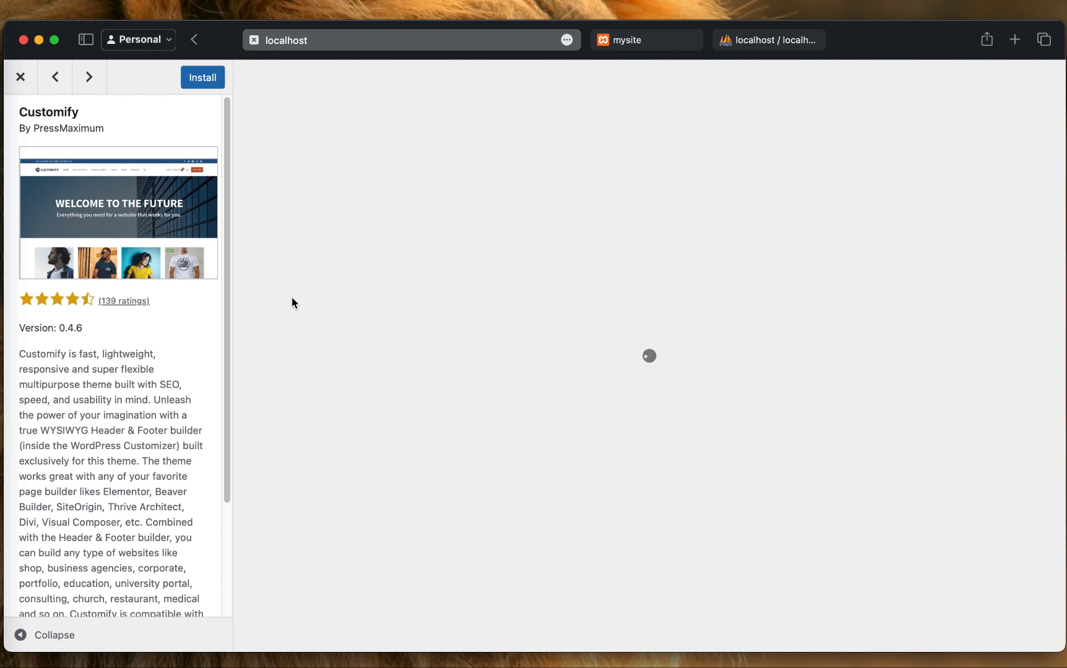
pyautogui.scroll(-5, 115, 275)
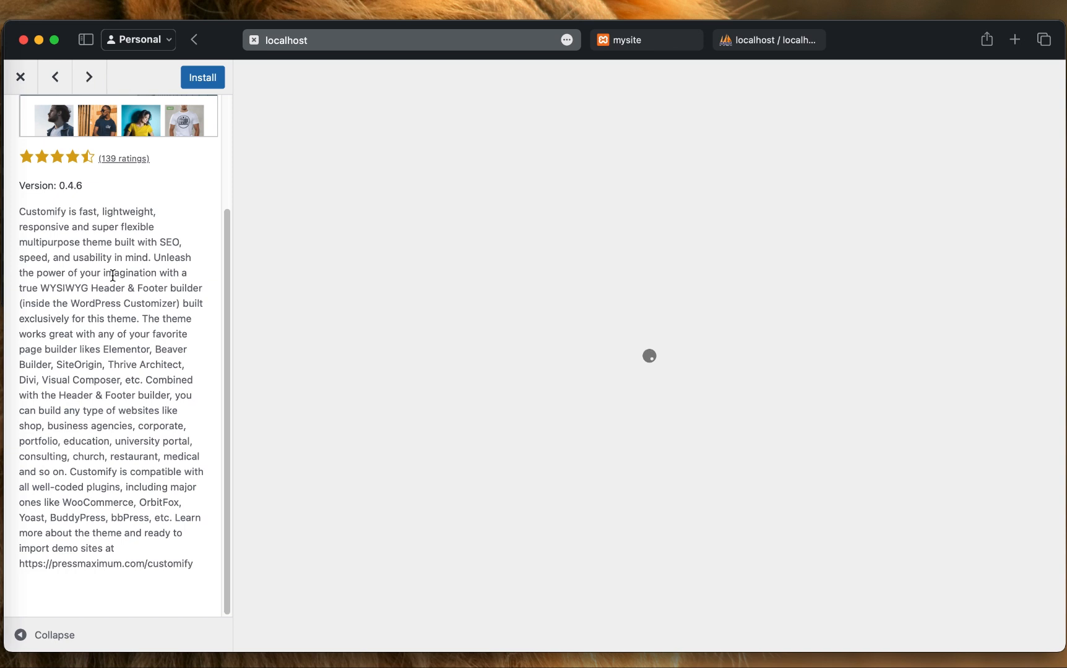
pyautogui.scroll(5, 112, 275)
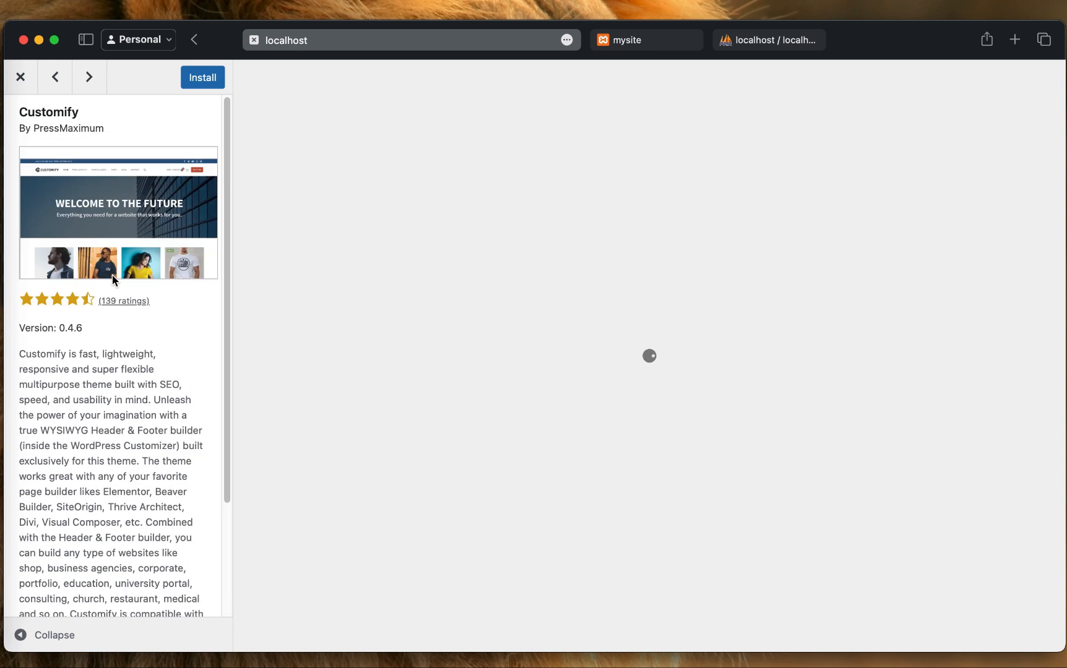
pyautogui.scroll(-5, 214, 439)
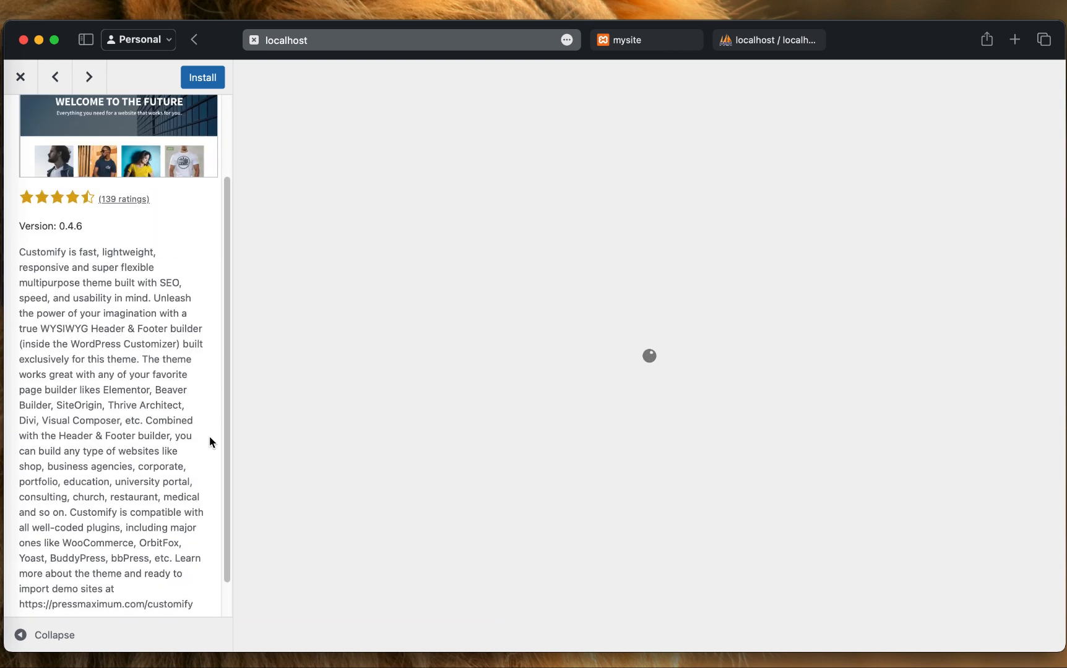
pyautogui.scroll(5, 165, 421)
pyautogui.scroll(-5, 165, 421)
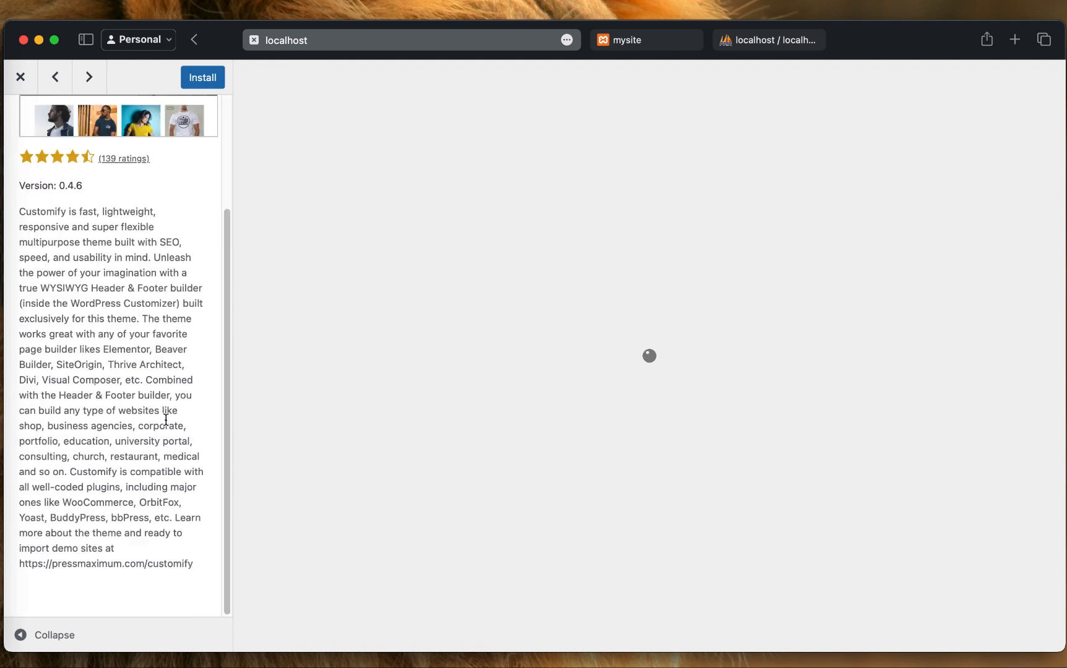
pyautogui.scroll(5, 165, 419)
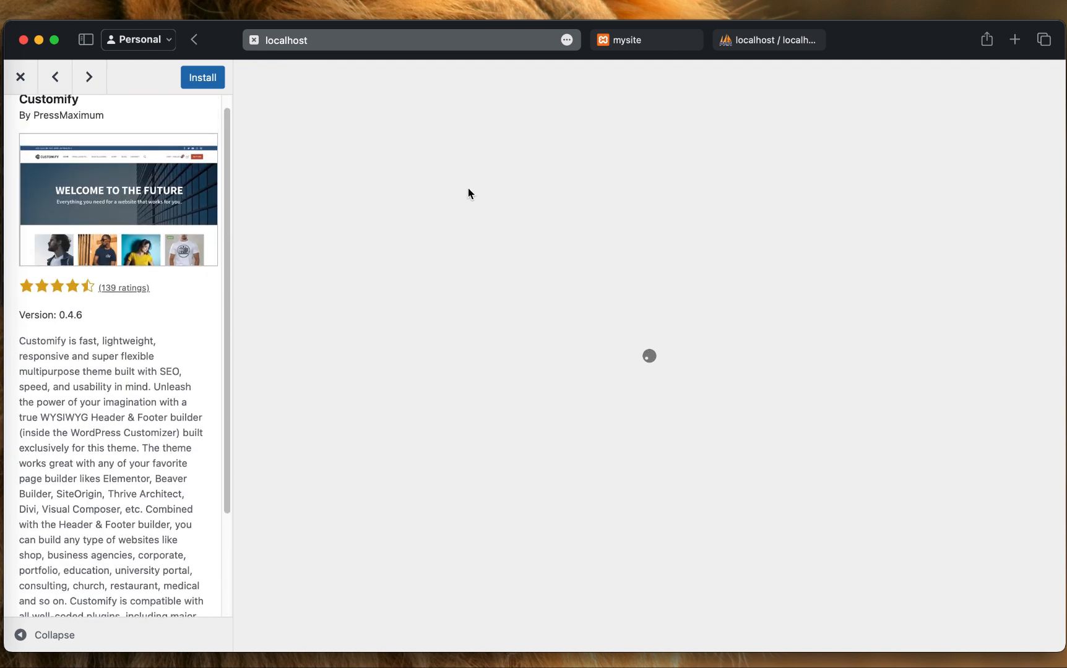
pyautogui.scroll(1, 145, 212)
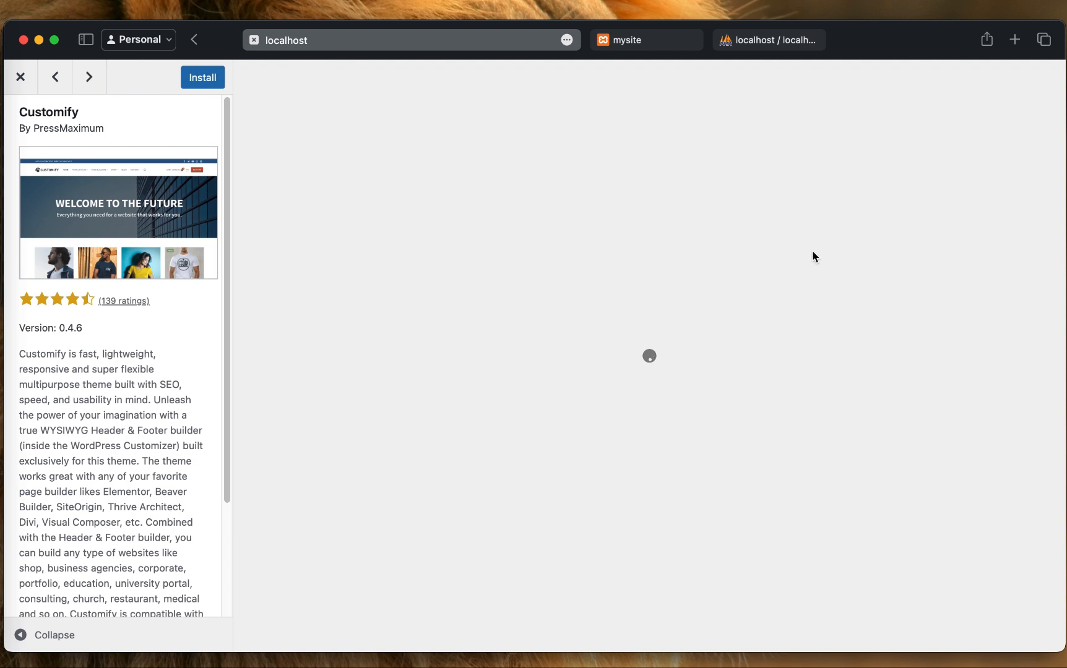
# Step back through the preceding themes' details, including Phlox and Neve FSE, and close the preview
pyautogui.click(57, 75)
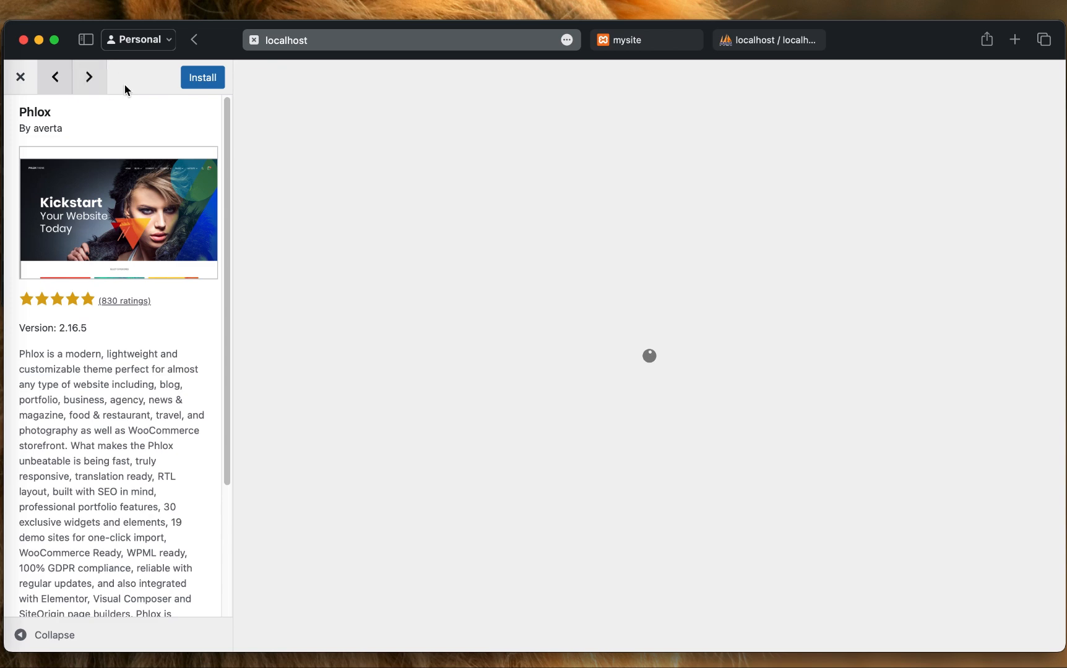
pyautogui.click(55, 80)
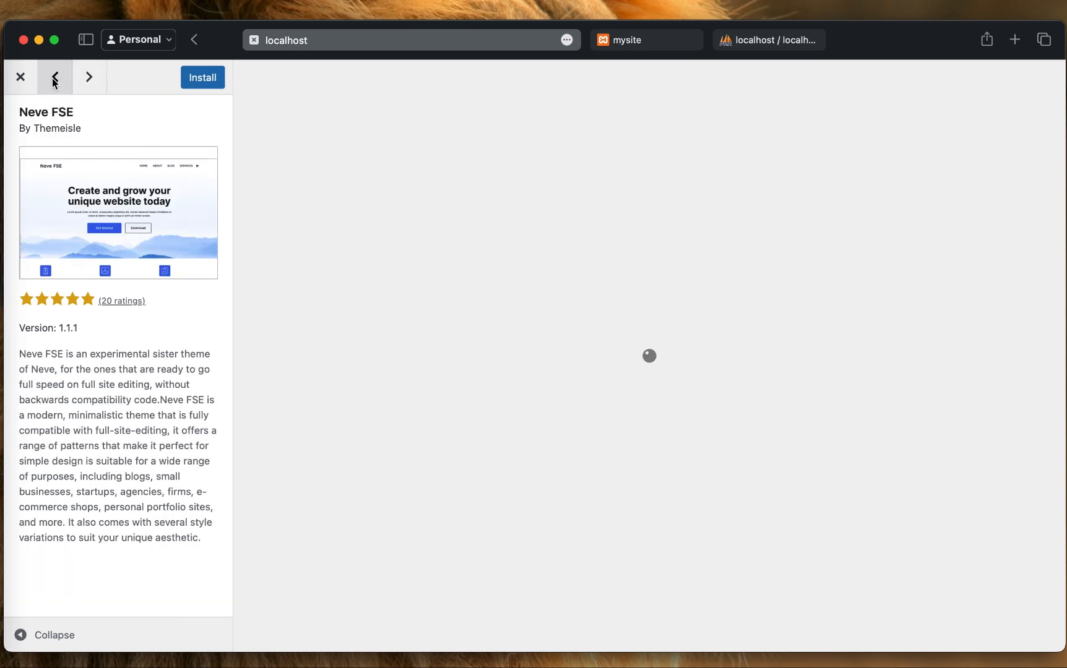
pyautogui.click(54, 80)
pyautogui.click(20, 77)
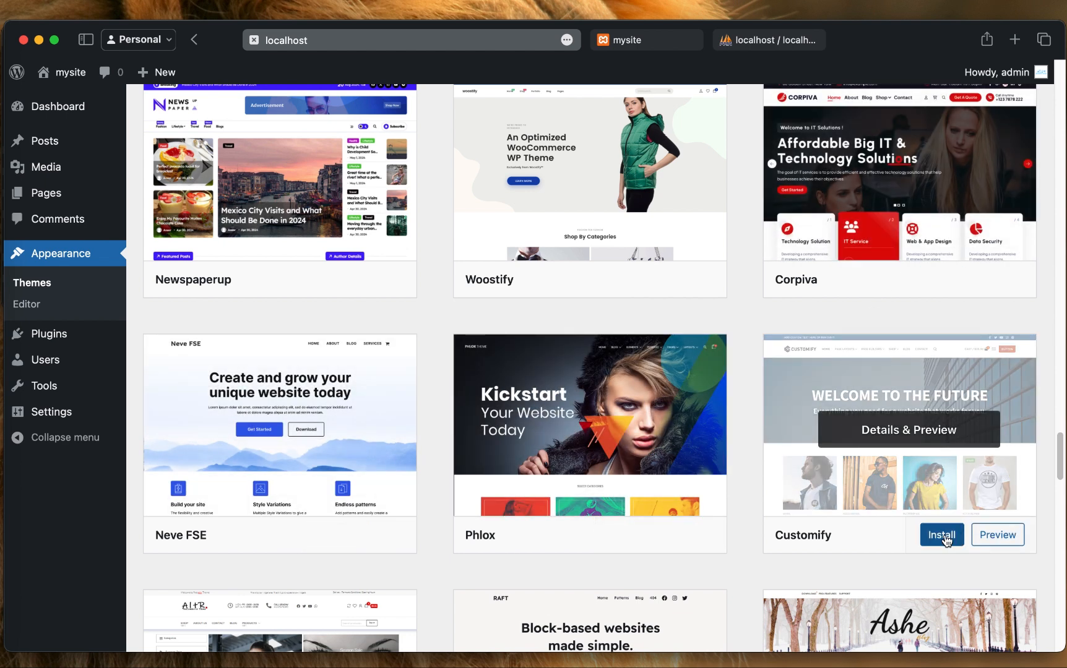
# Try to install the Customify theme over an FTP connection with localhost as the hostname, leaving the username and password empty
pyautogui.click(944, 536)
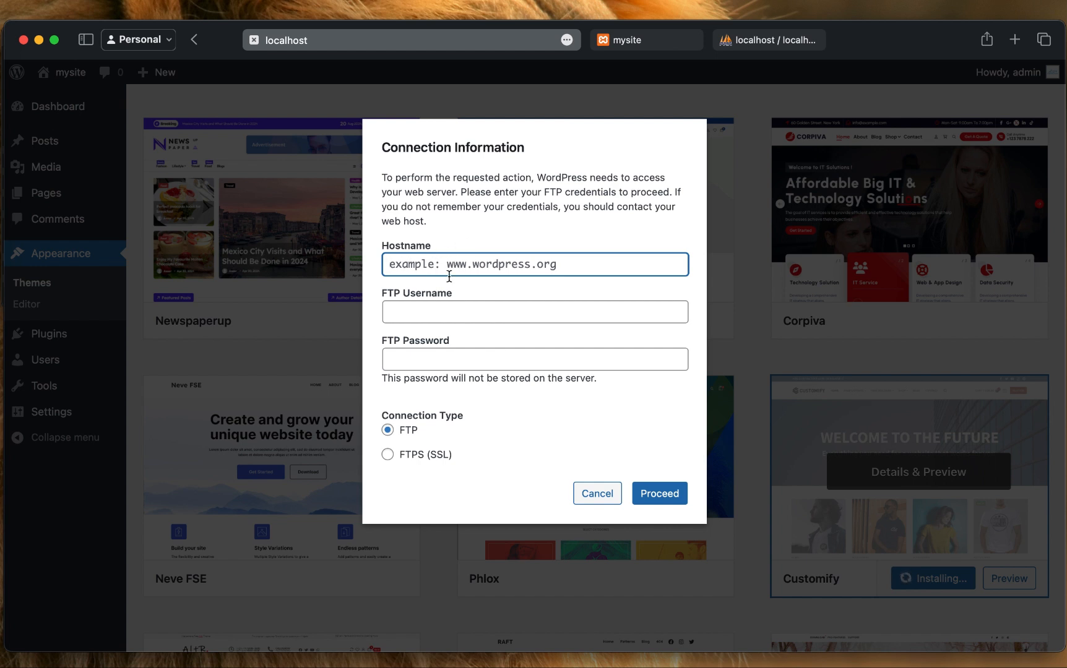
pyautogui.press('Tab')
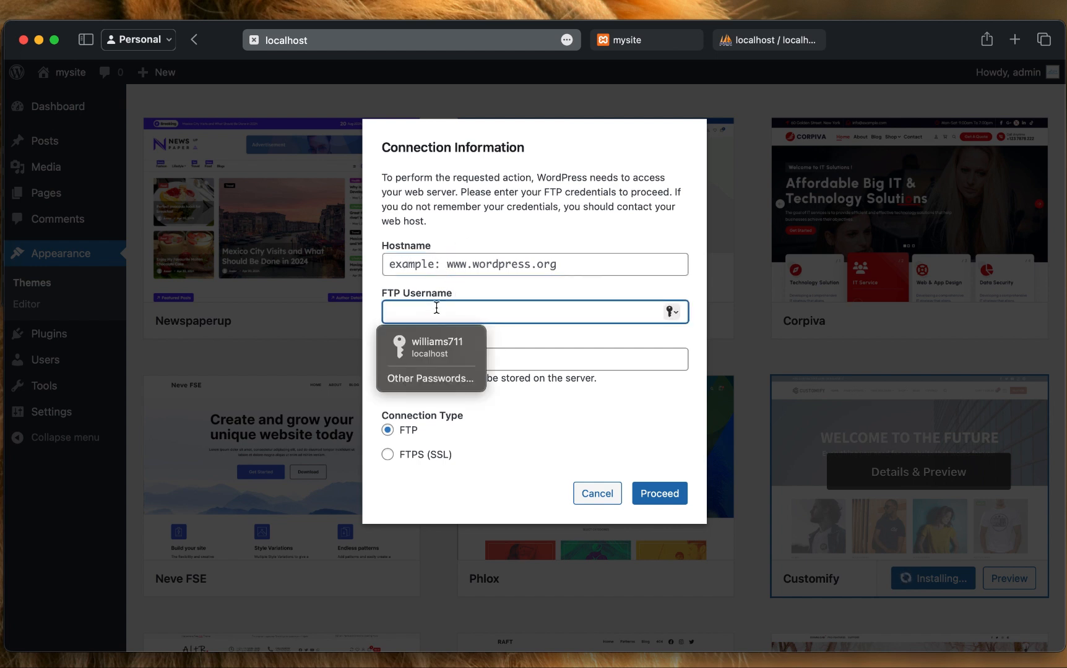
pyautogui.click(580, 352)
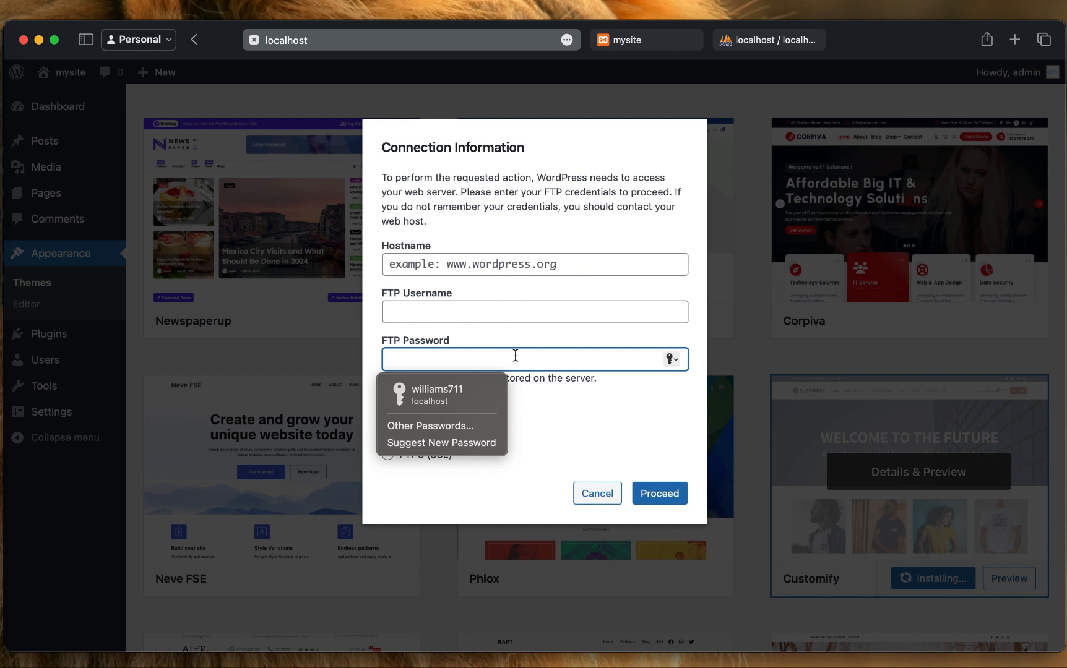
pyautogui.click(610, 412)
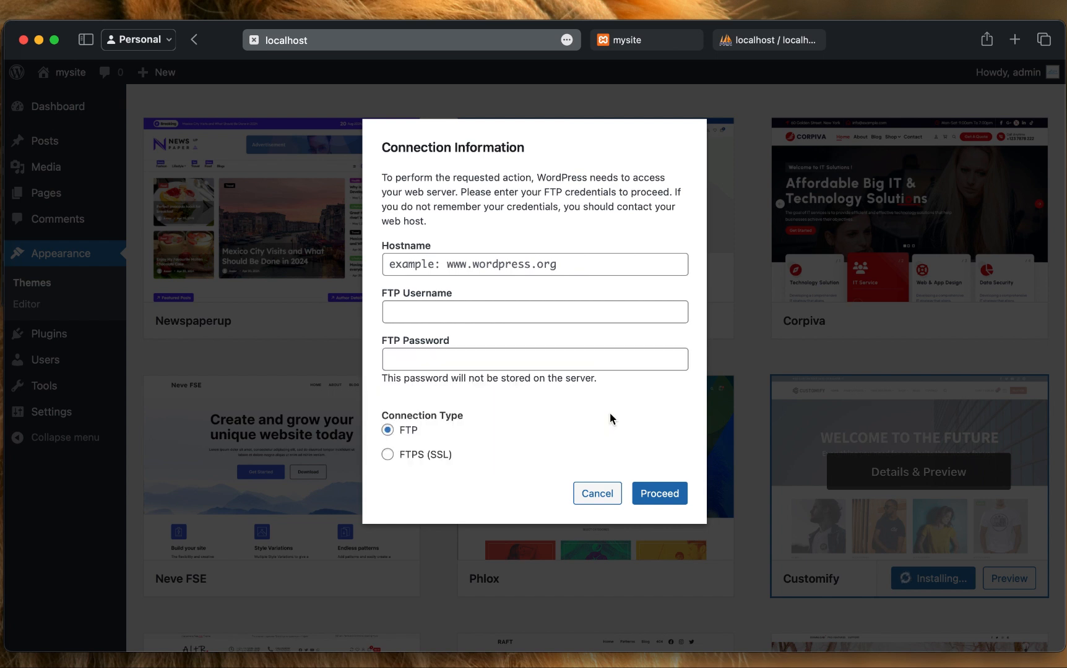
pyautogui.click(390, 456)
pyautogui.click(387, 429)
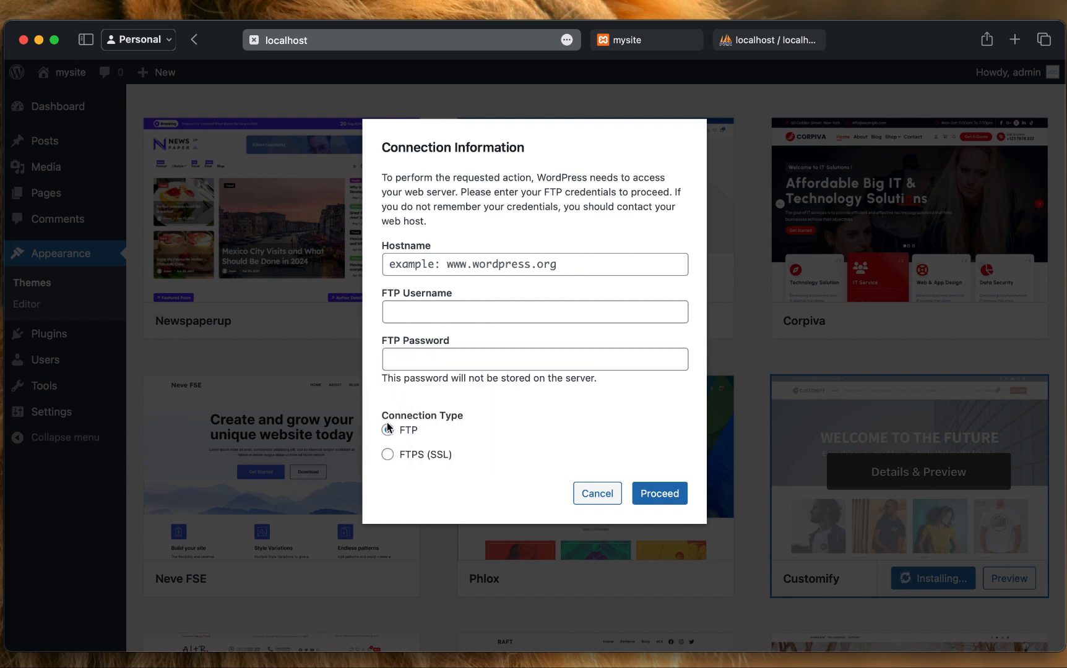
pyautogui.click(449, 267)
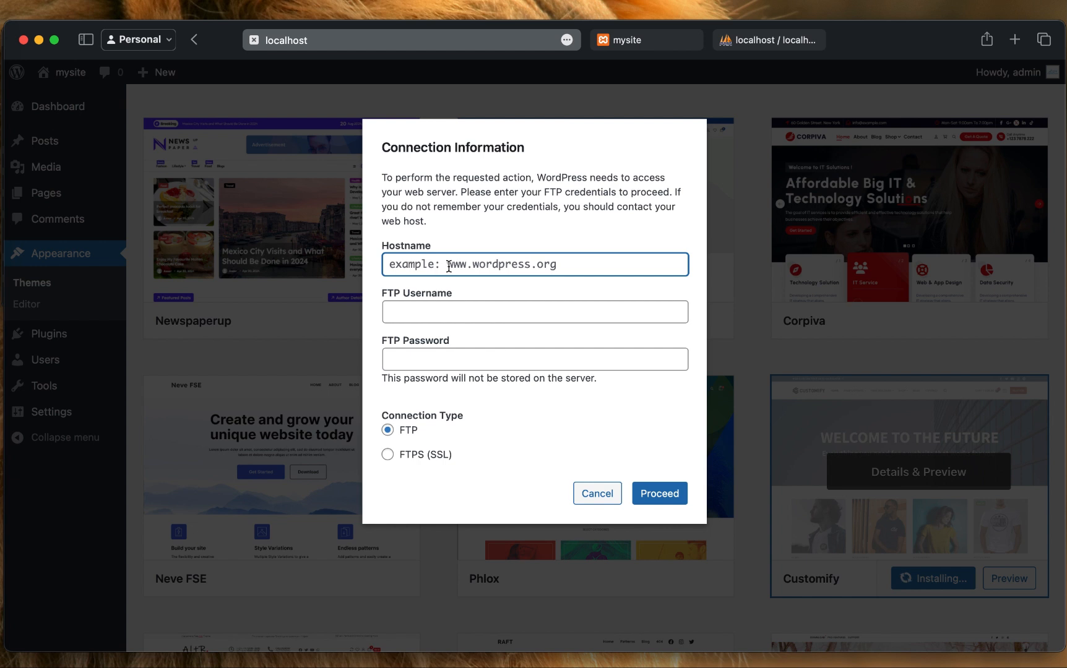
pyautogui.write('loca')
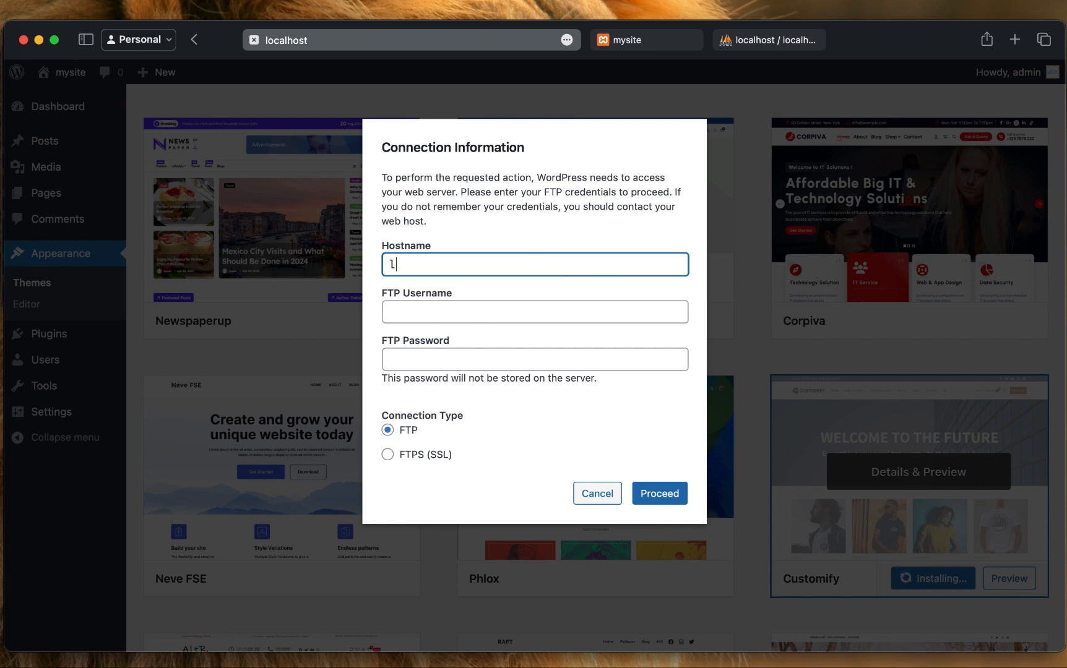
pyautogui.write('lhost')
pyautogui.click(660, 500)
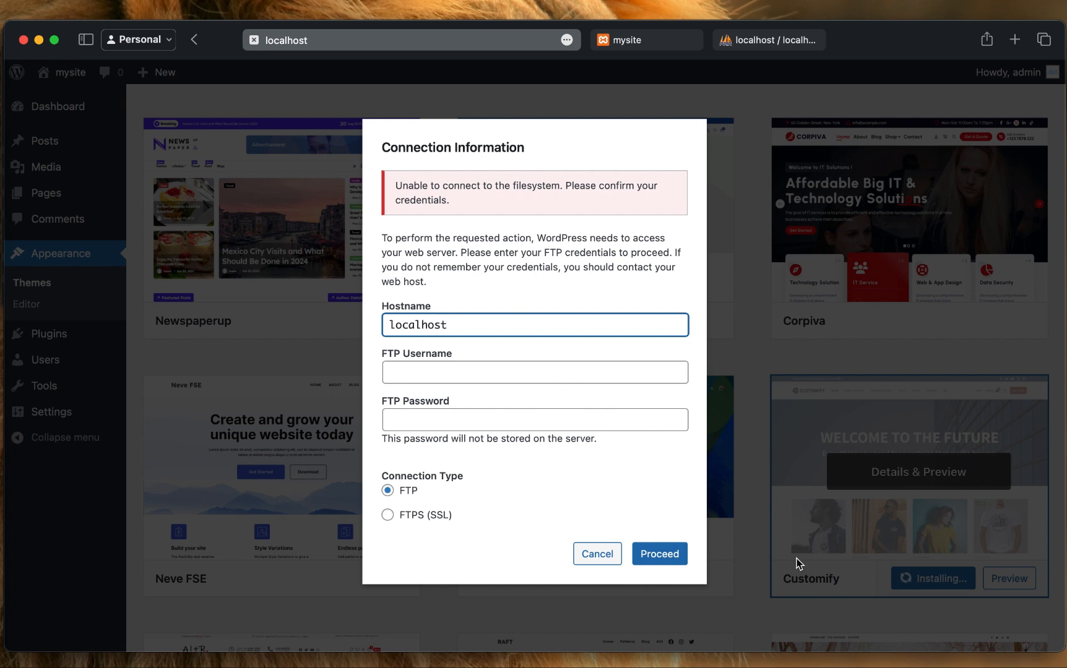
# Check the empty FTP credential fields, cancel the connection request for Customify, and go back to browsing the theme directory
pyautogui.click(538, 371)
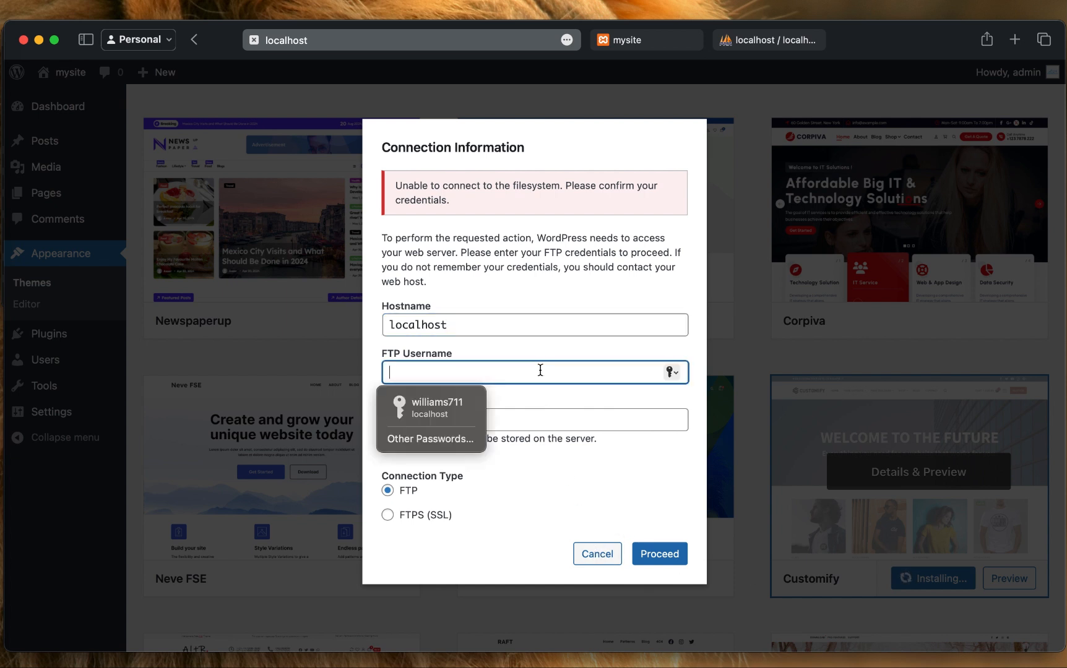
pyautogui.click(584, 425)
pyautogui.click(560, 395)
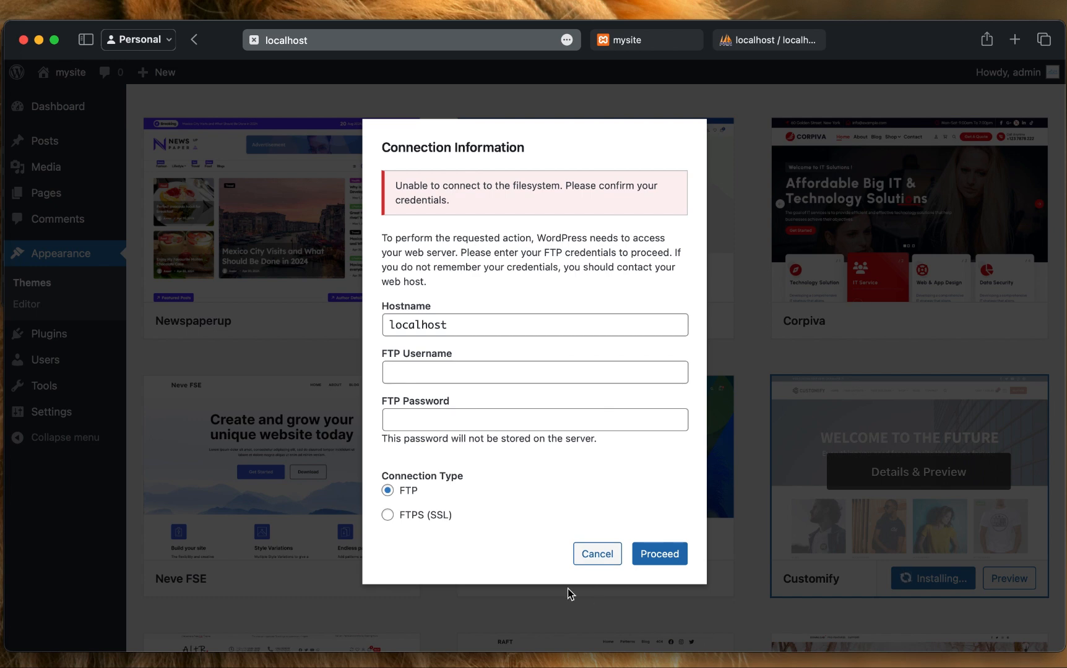
pyautogui.click(595, 555)
pyautogui.scroll(10, 599, 335)
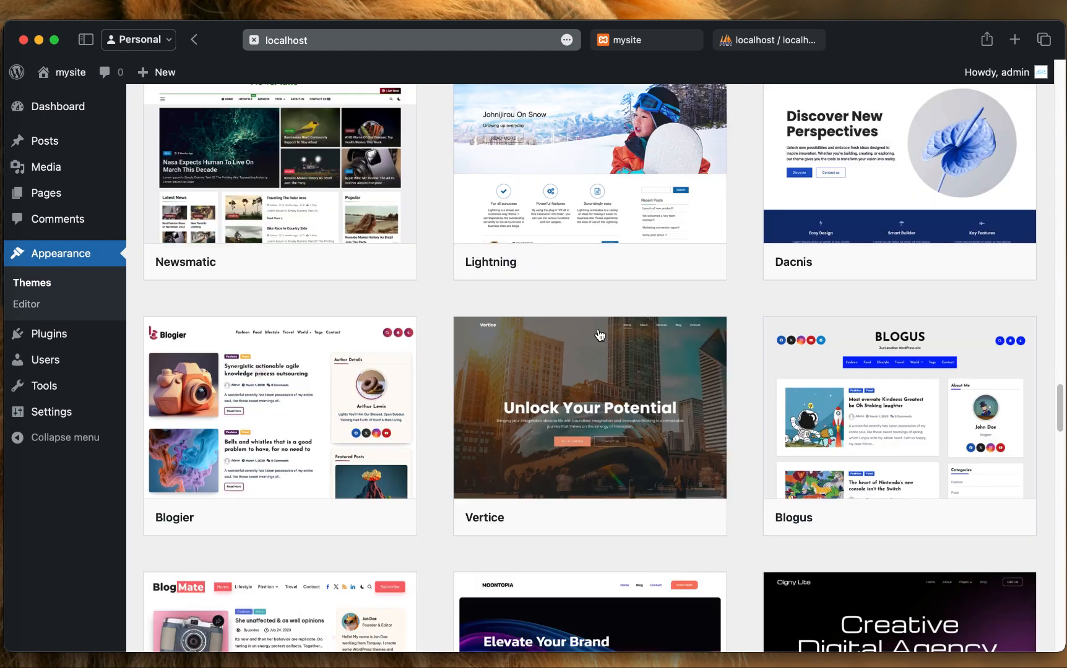
# Browse through the popular themes in the WordPress theme directory and return to the start of the list
pyautogui.scroll(15, 599, 335)
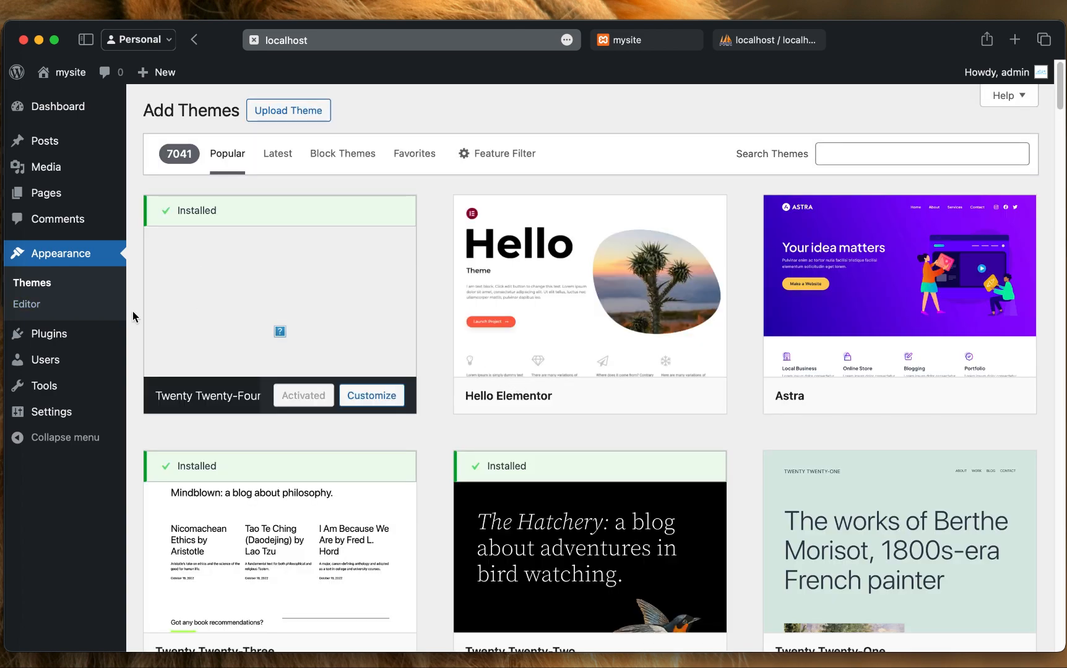
pyautogui.moveTo(57, 425)
pyautogui.scroll(-10, 591, 368)
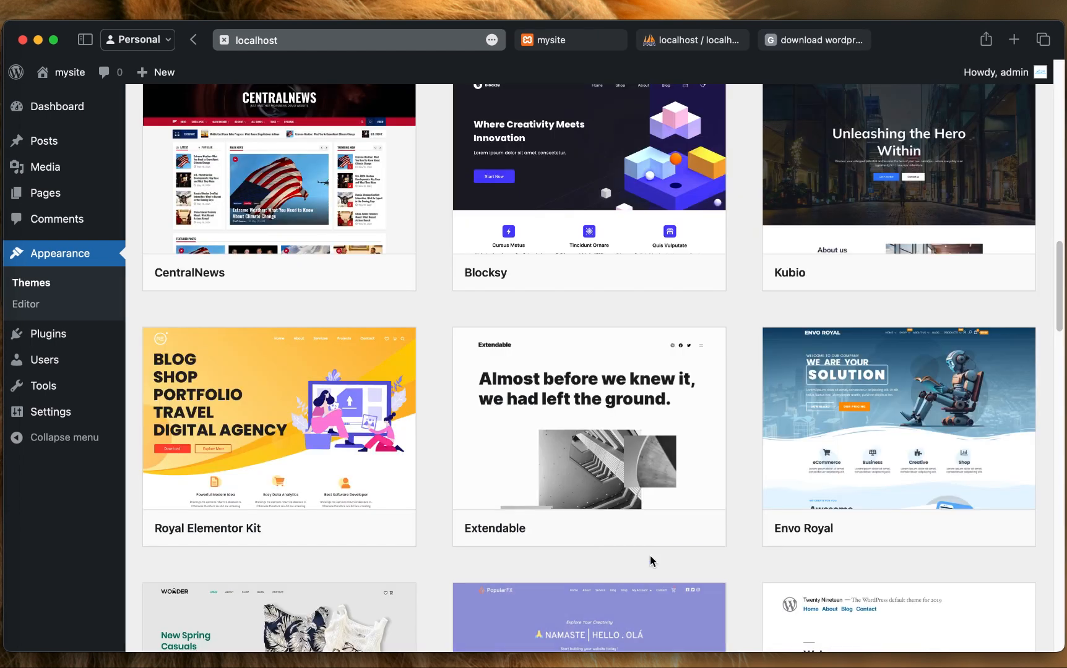
pyautogui.scroll(10, 589, 358)
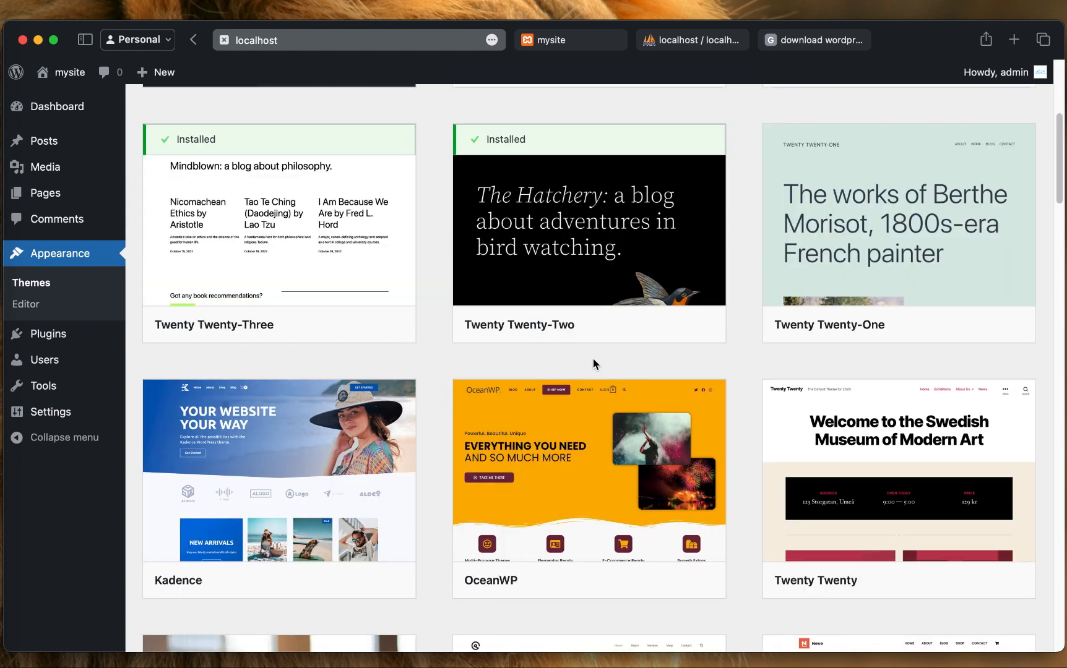
pyautogui.scroll(1, 594, 293)
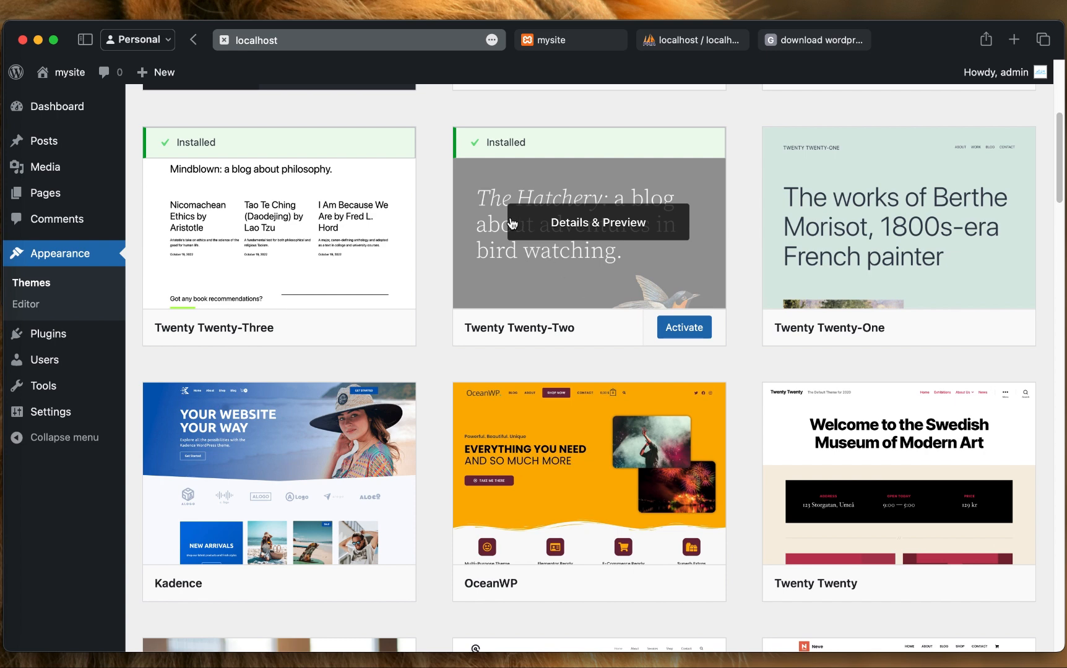
pyautogui.scroll(5, 512, 224)
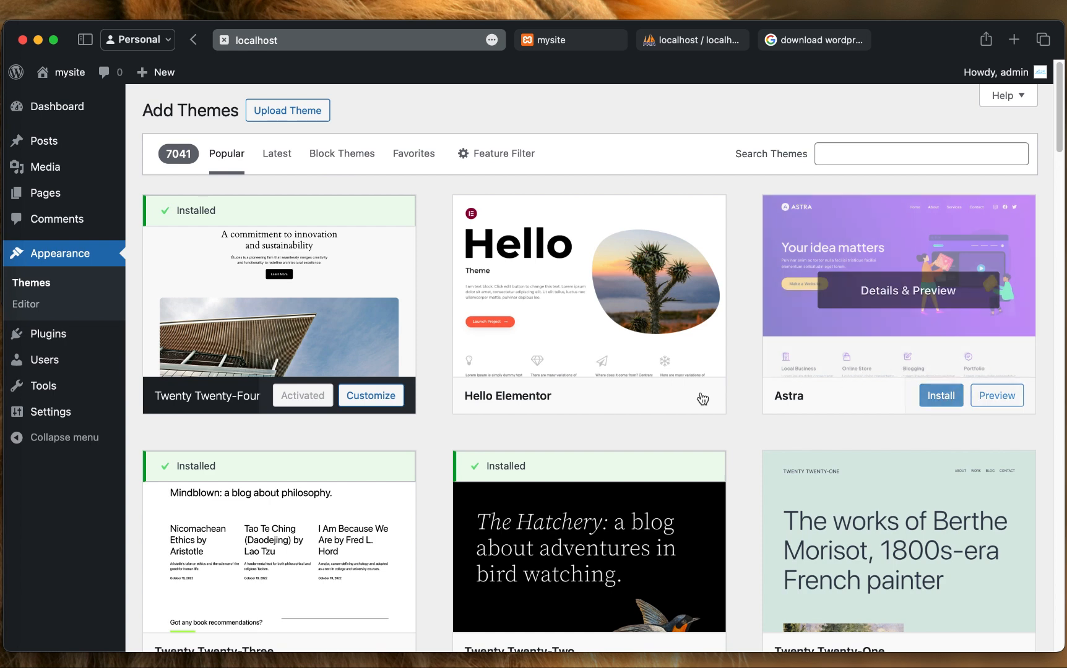
pyautogui.scroll(-20, 758, 371)
pyautogui.scroll(-15, 757, 371)
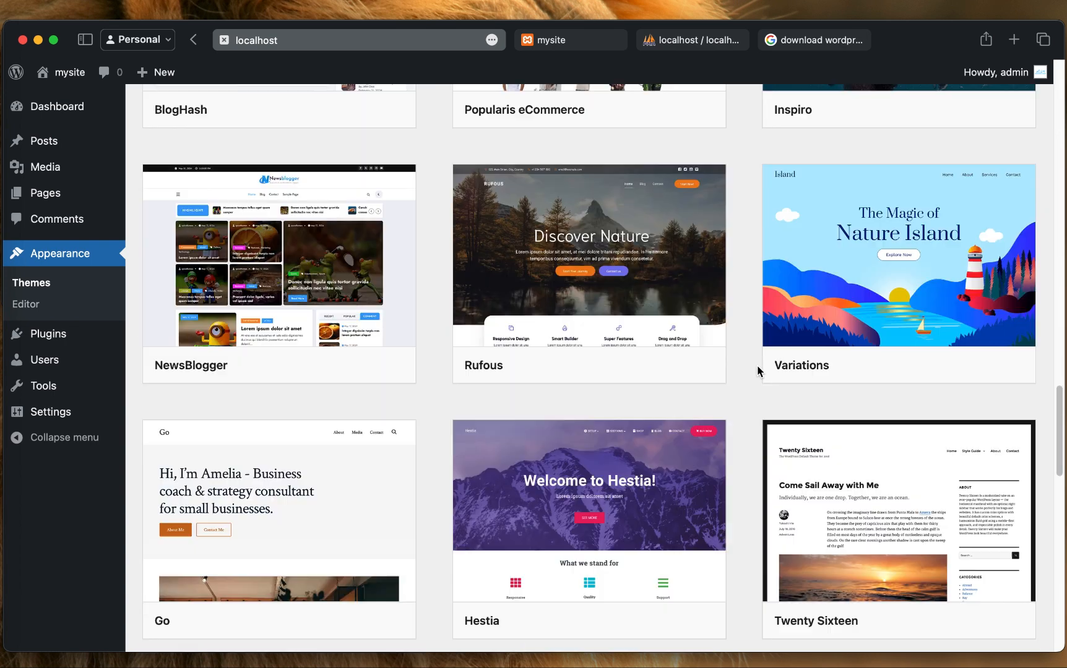
pyautogui.scroll(-12, 755, 370)
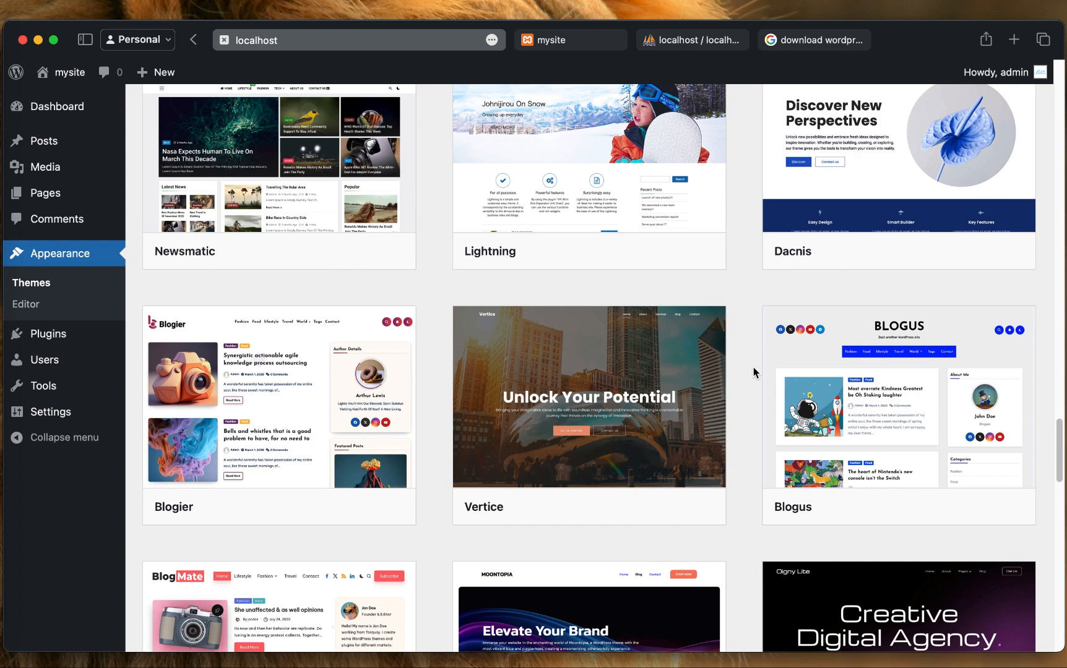
pyautogui.scroll(20, 754, 372)
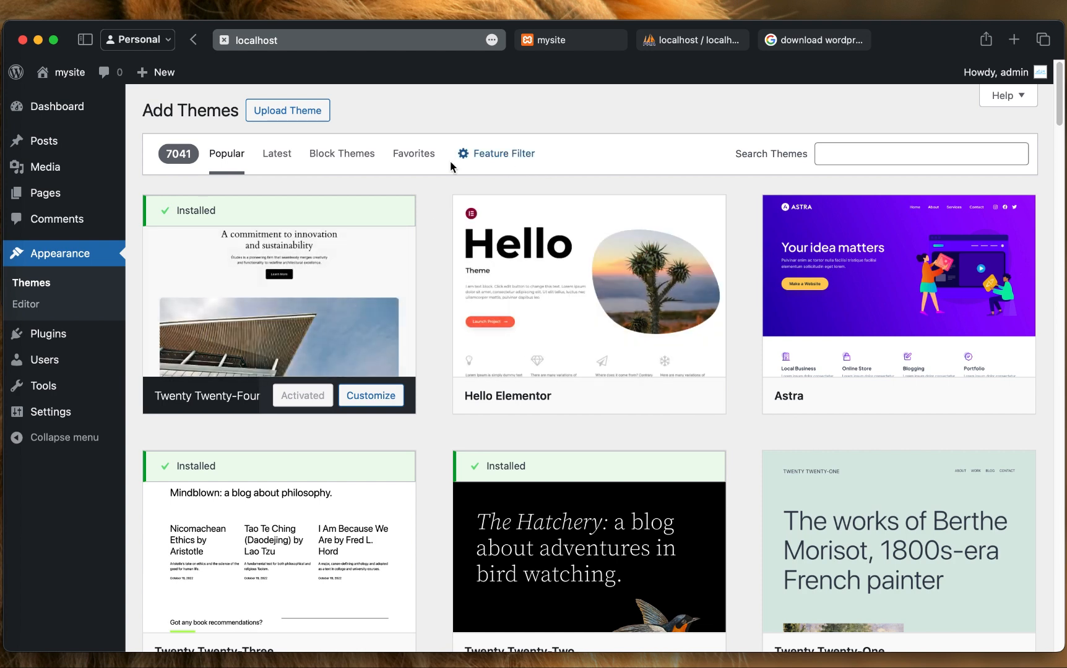
# Switch to the Google results for "download wordpress theme" and open WordPress.org's "Latest themes | Free WordPress Themes" result
pyautogui.click(812, 42)
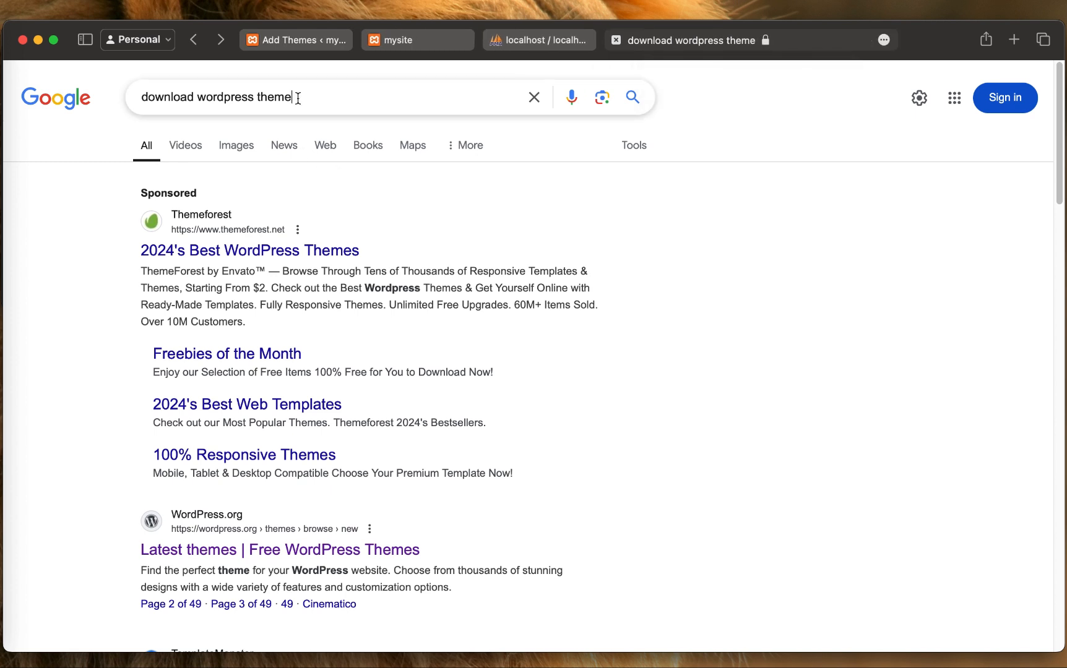
pyautogui.moveTo(292, 97); pyautogui.dragTo(114, 76)
pyautogui.click(149, 94)
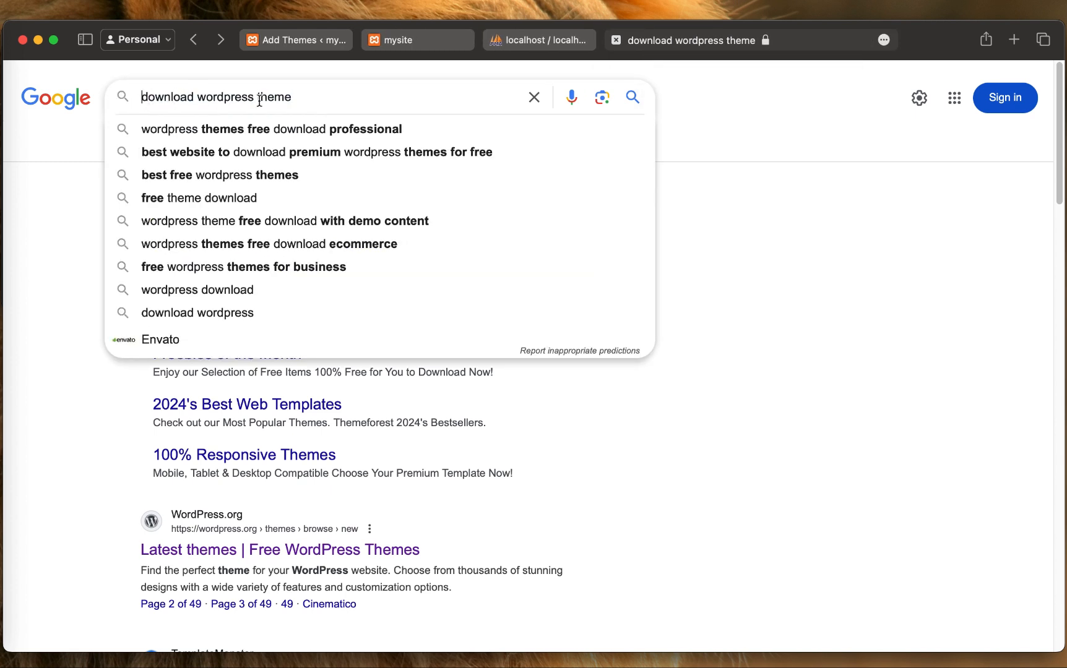
pyautogui.click(330, 101)
pyautogui.click(860, 297)
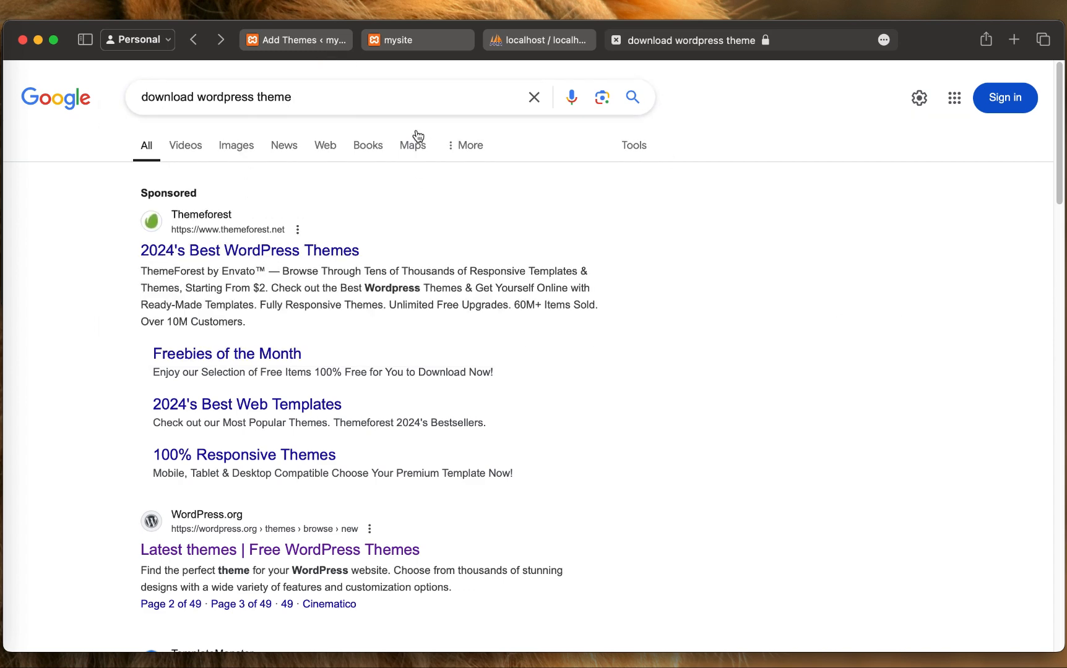
pyautogui.scroll(-3, 278, 494)
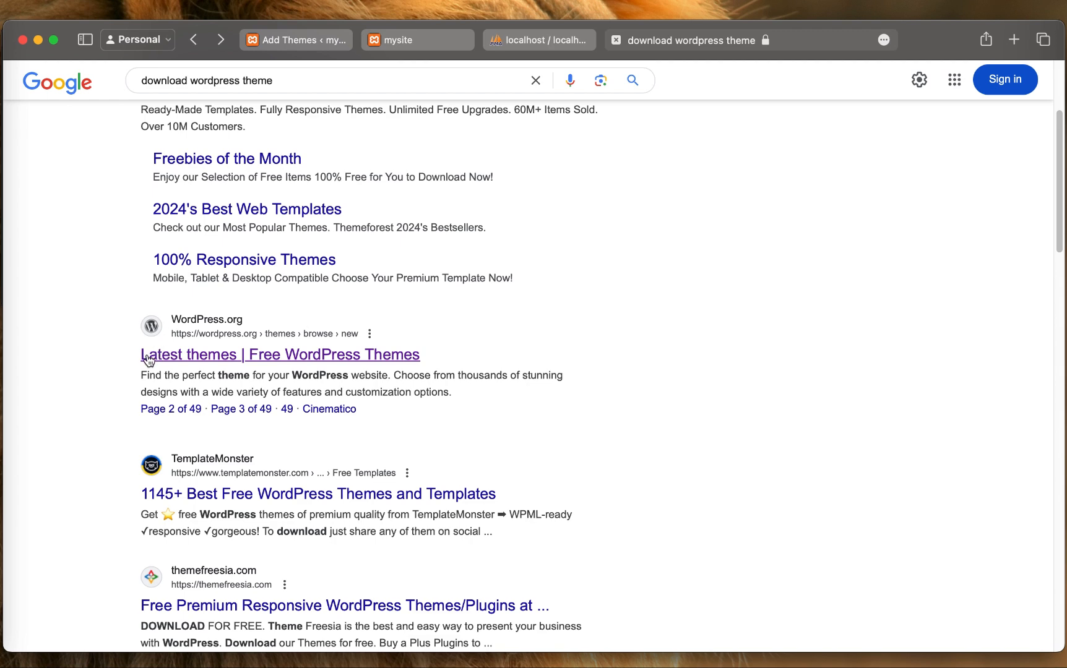
pyautogui.click(373, 357)
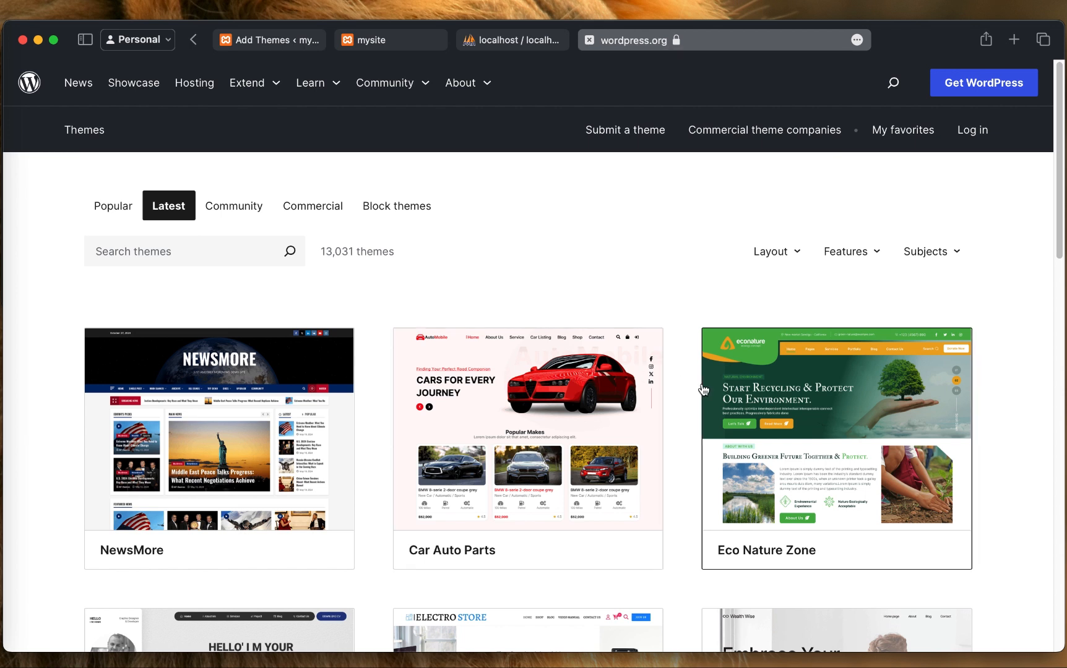
# Look through the first page of latest themes on WordPress.org for a suitable design
pyautogui.scroll(-1, 704, 389)
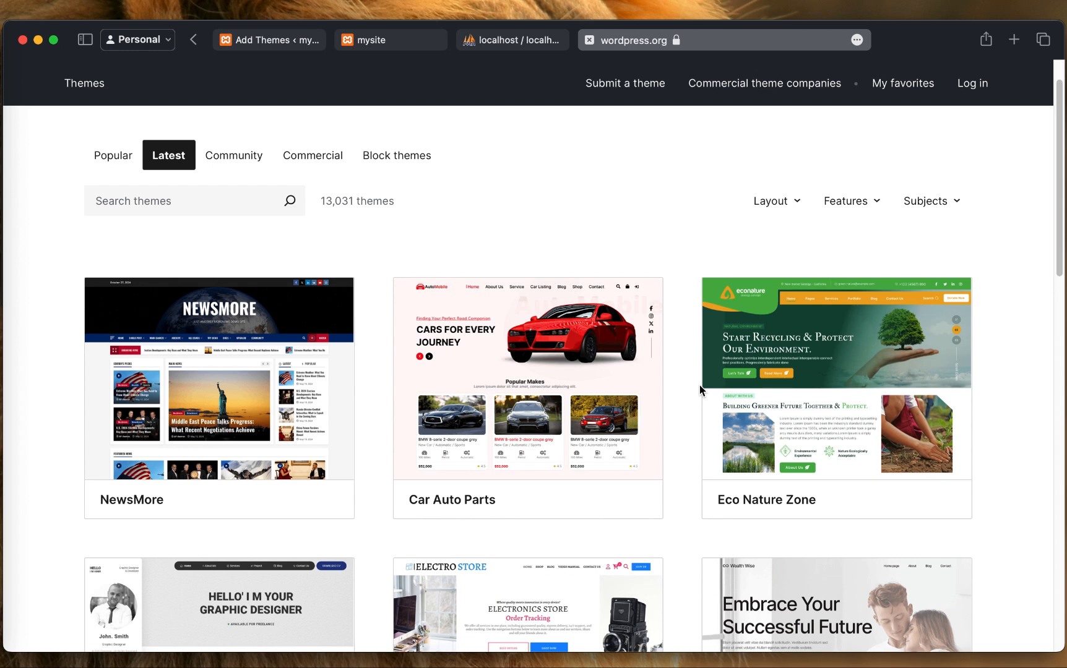
pyautogui.scroll(-1, 700, 390)
pyautogui.scroll(-1, 876, 359)
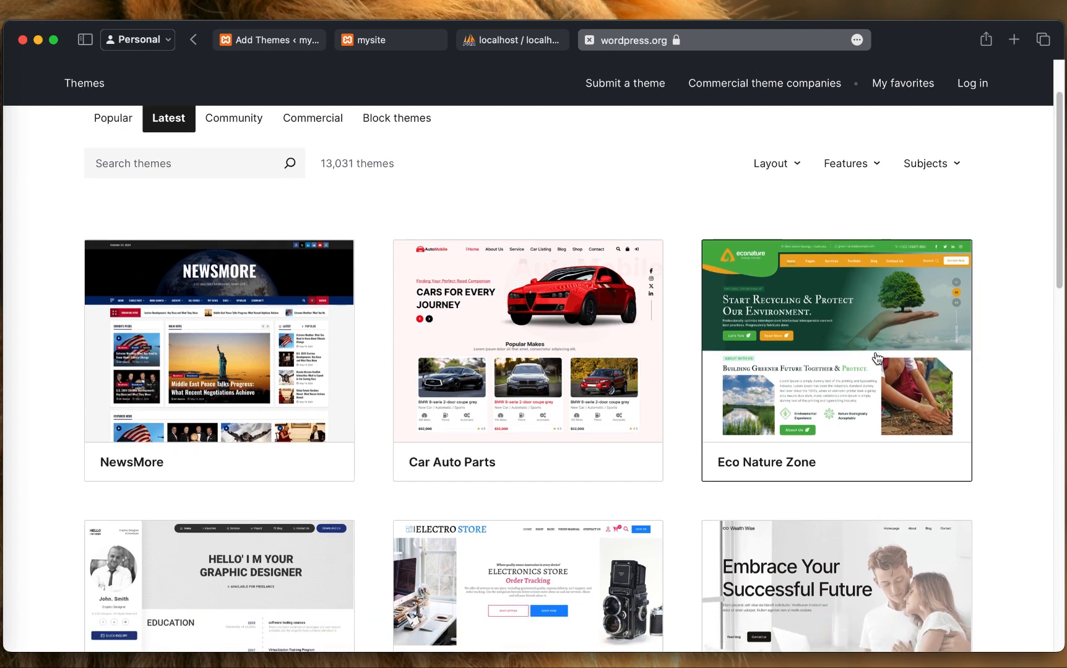
pyautogui.scroll(-3, 853, 407)
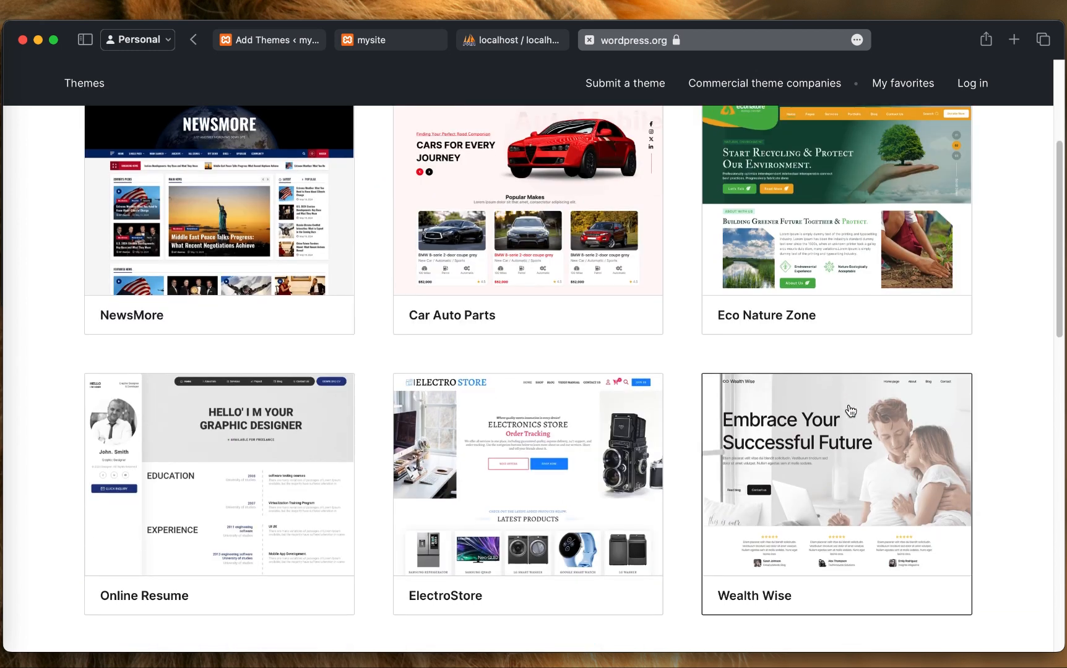
pyautogui.scroll(-4, 851, 411)
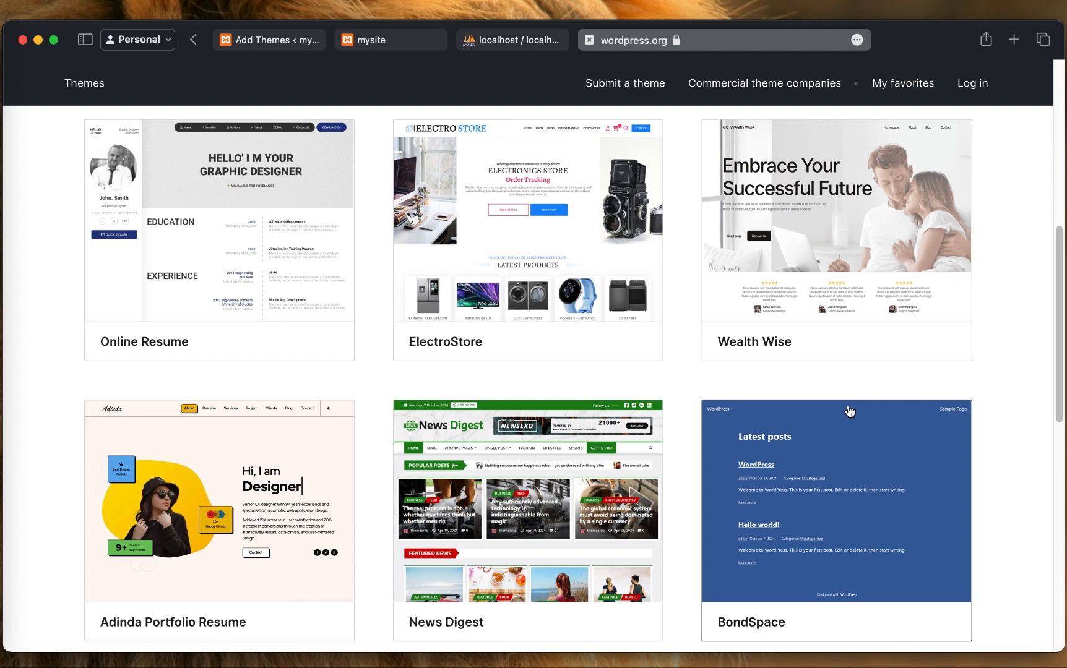
pyautogui.scroll(-4, 850, 412)
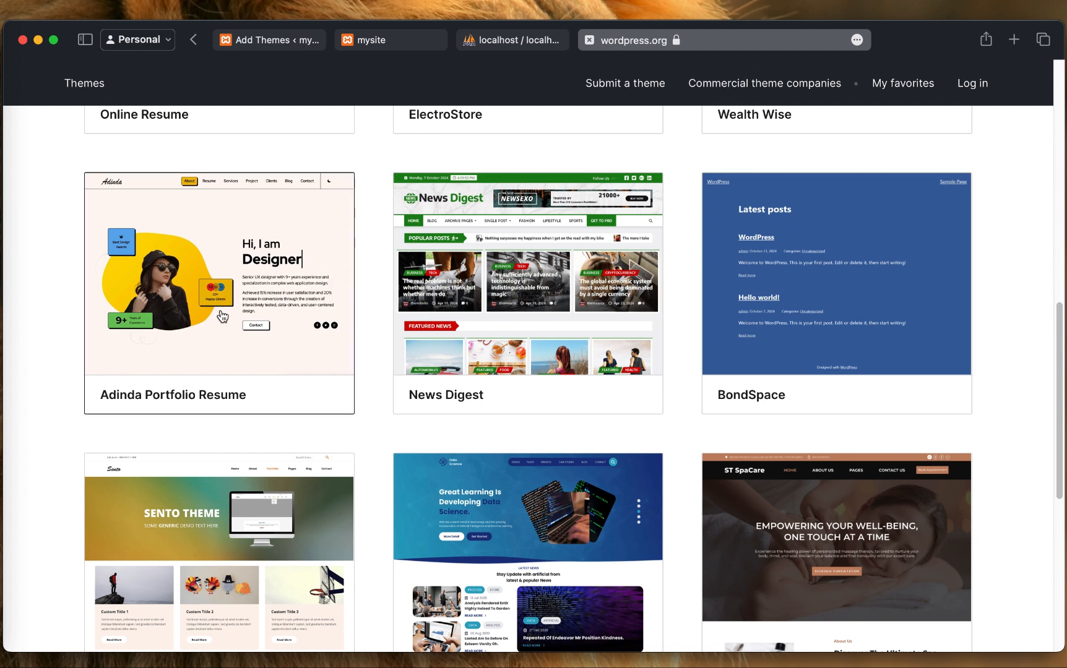
pyautogui.scroll(-1, 222, 316)
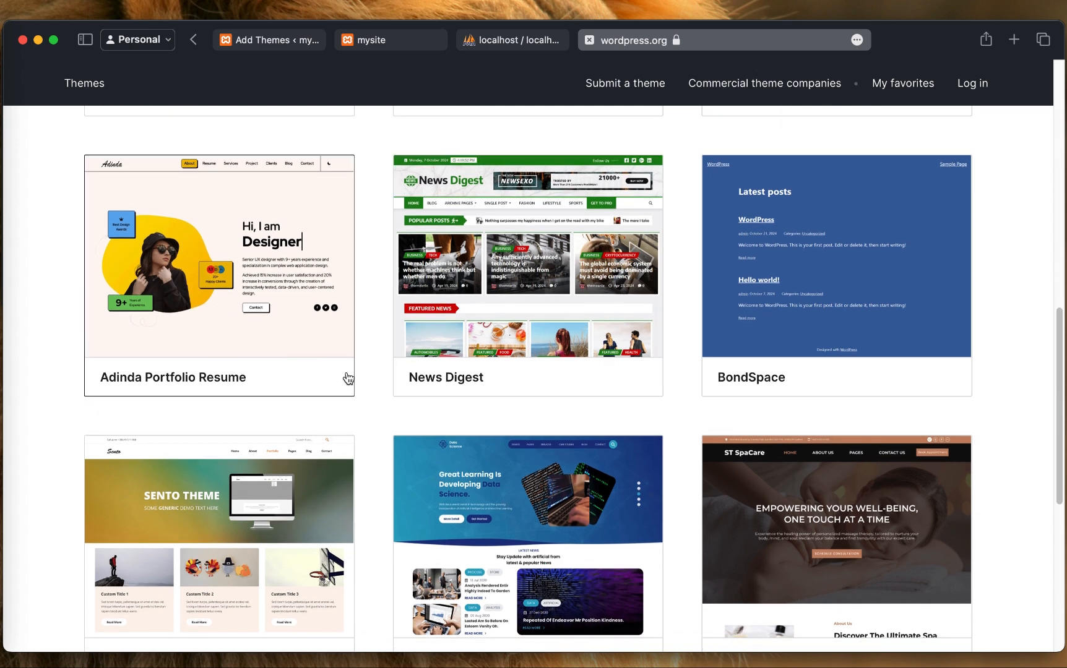
pyautogui.scroll(-1, 273, 334)
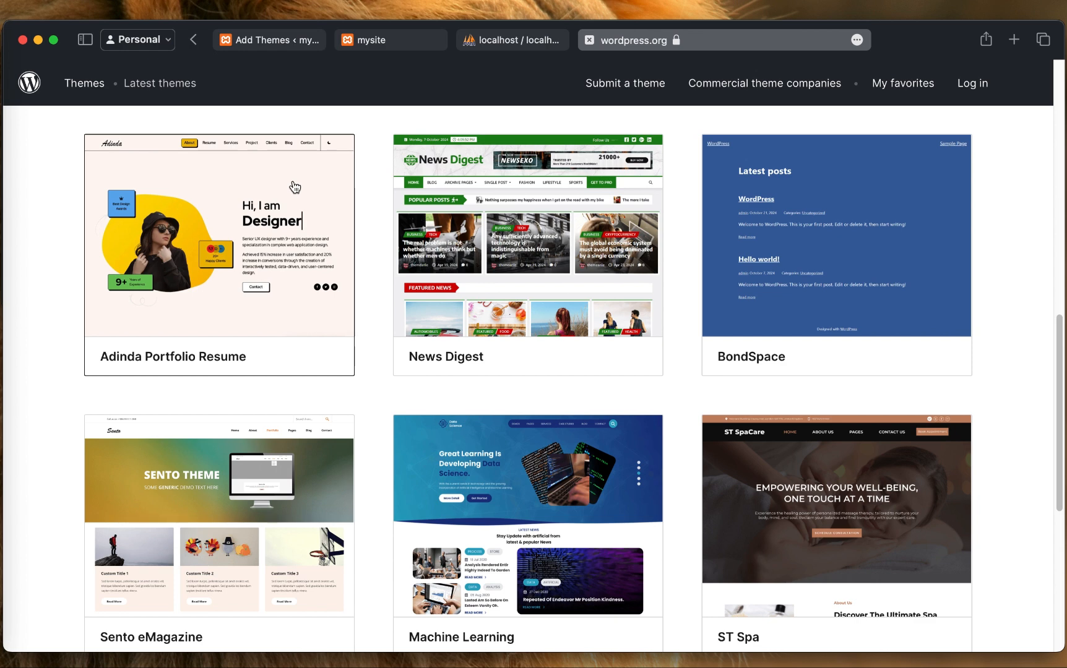
pyautogui.scroll(-3, 330, 250)
pyautogui.scroll(3, 330, 251)
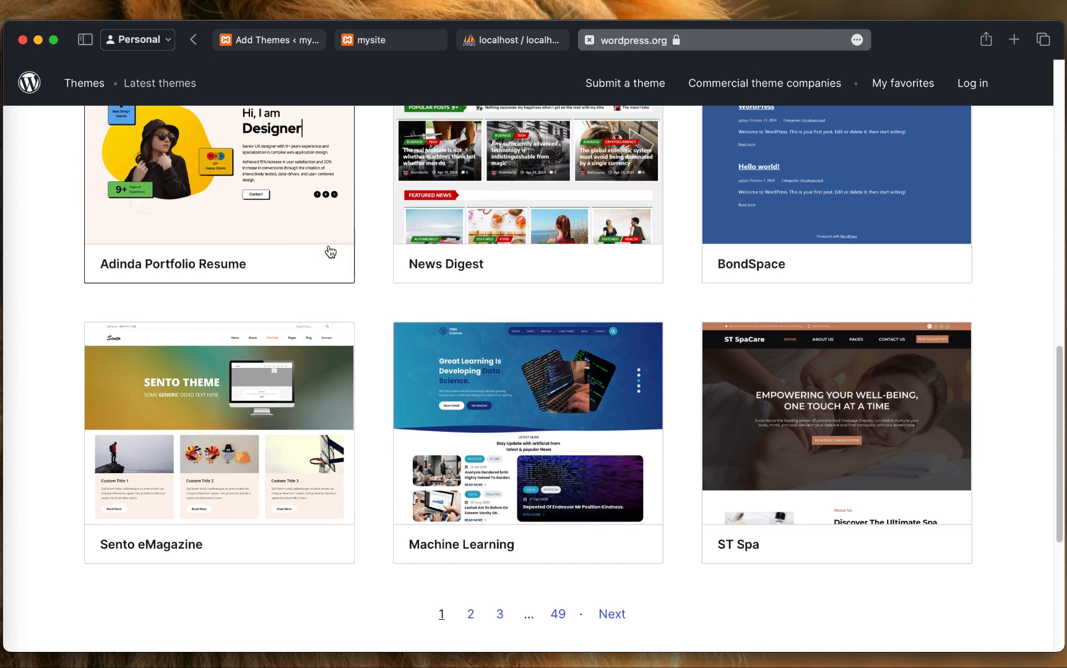
pyautogui.scroll(4, 331, 251)
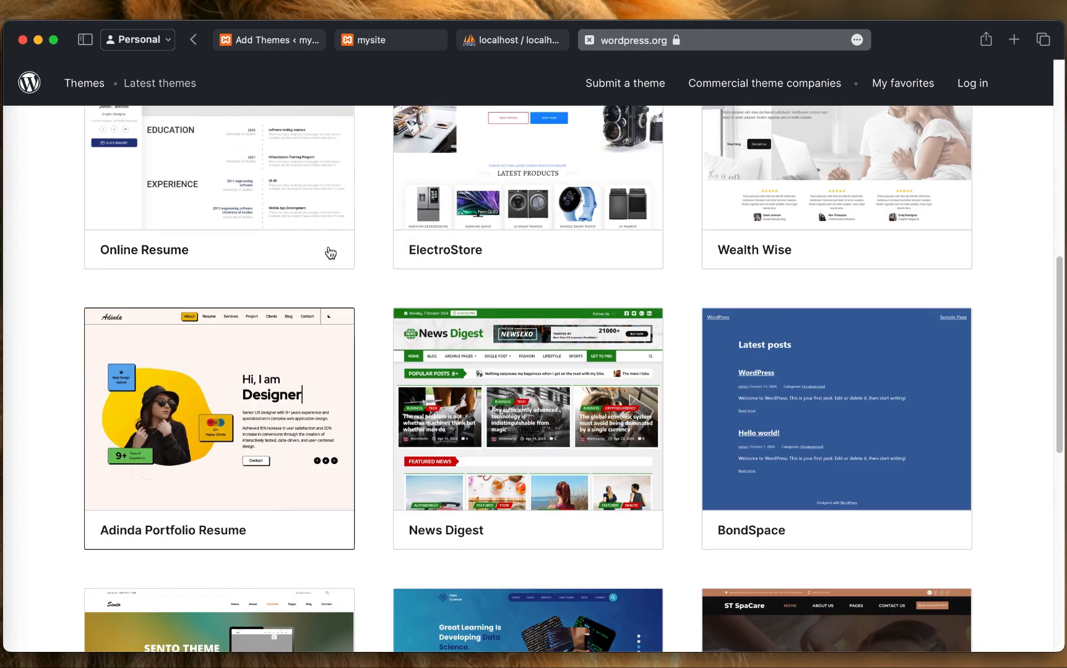
pyautogui.scroll(-2, 230, 417)
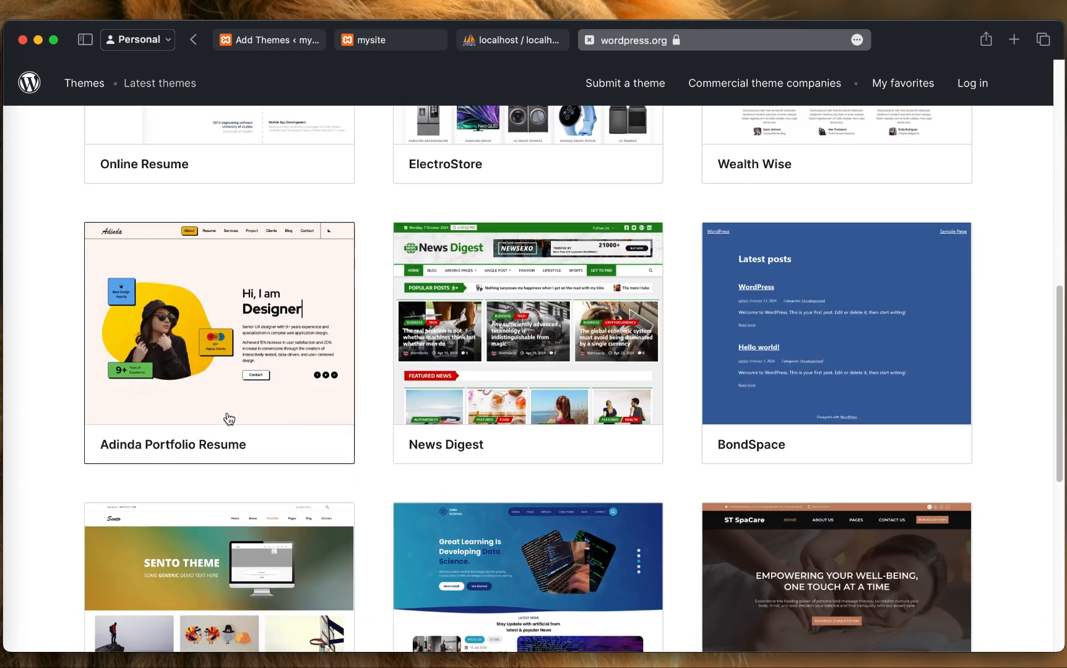
# Open the Adinda Portfolio Resume theme's page and download the theme, allowing downloads from wordpress.org
pyautogui.click(221, 413)
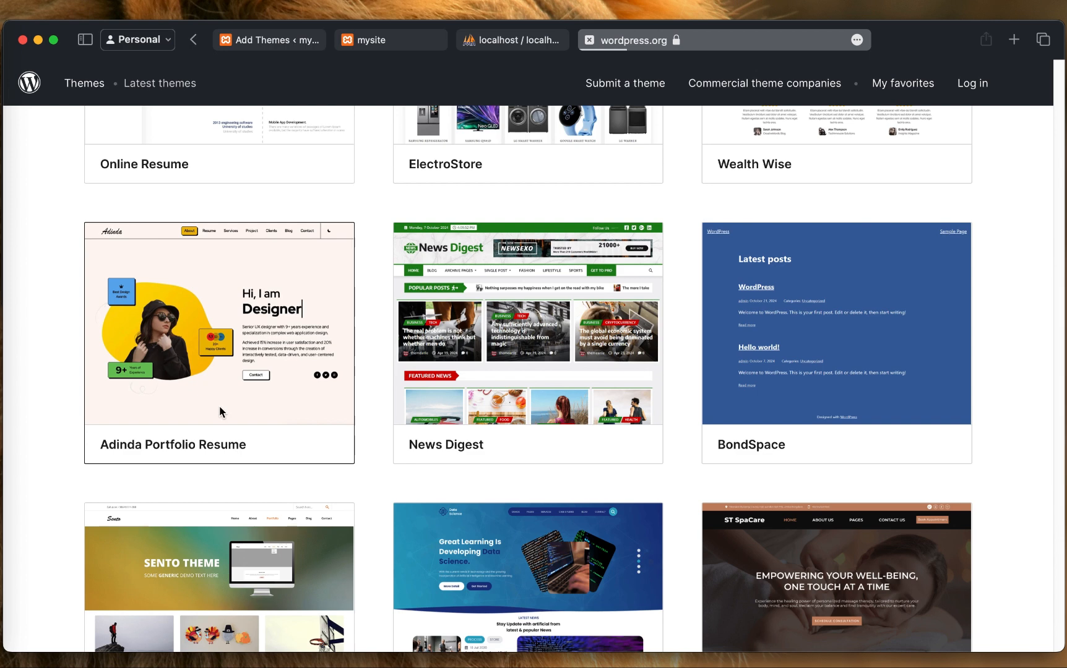
pyautogui.scroll(-5, 448, 455)
pyautogui.scroll(4, 445, 455)
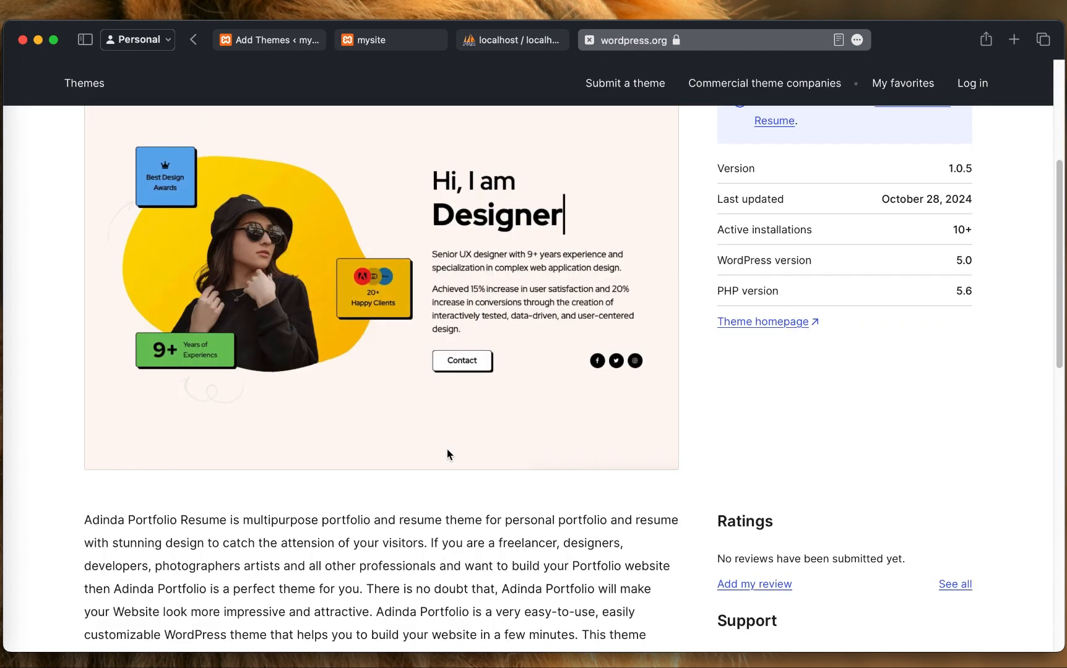
pyautogui.scroll(-2, 443, 452)
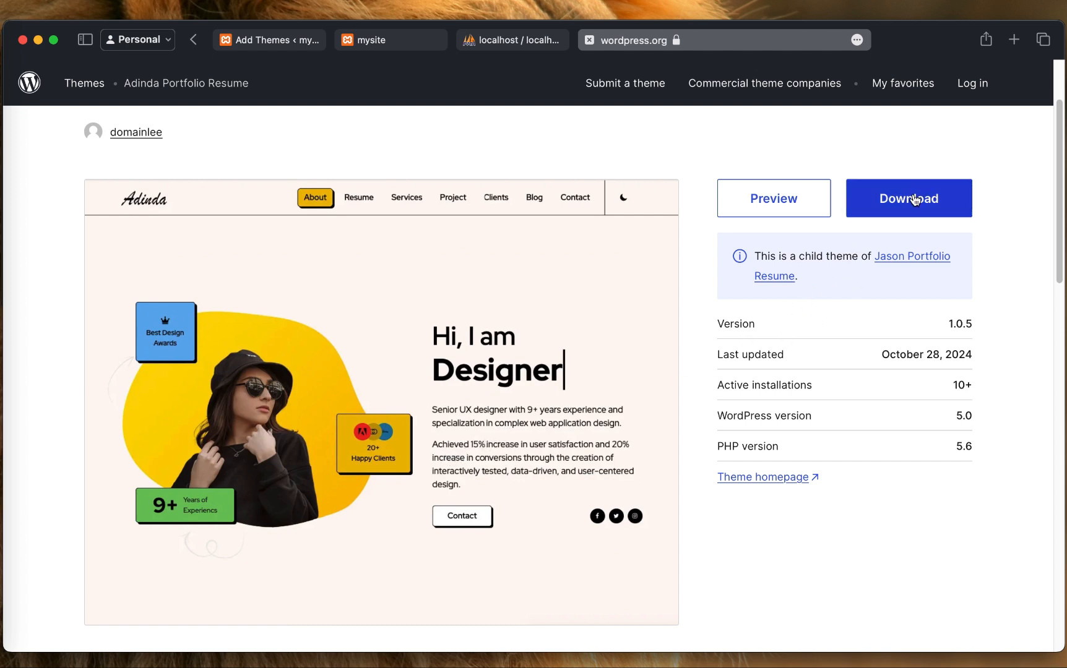
pyautogui.click(915, 198)
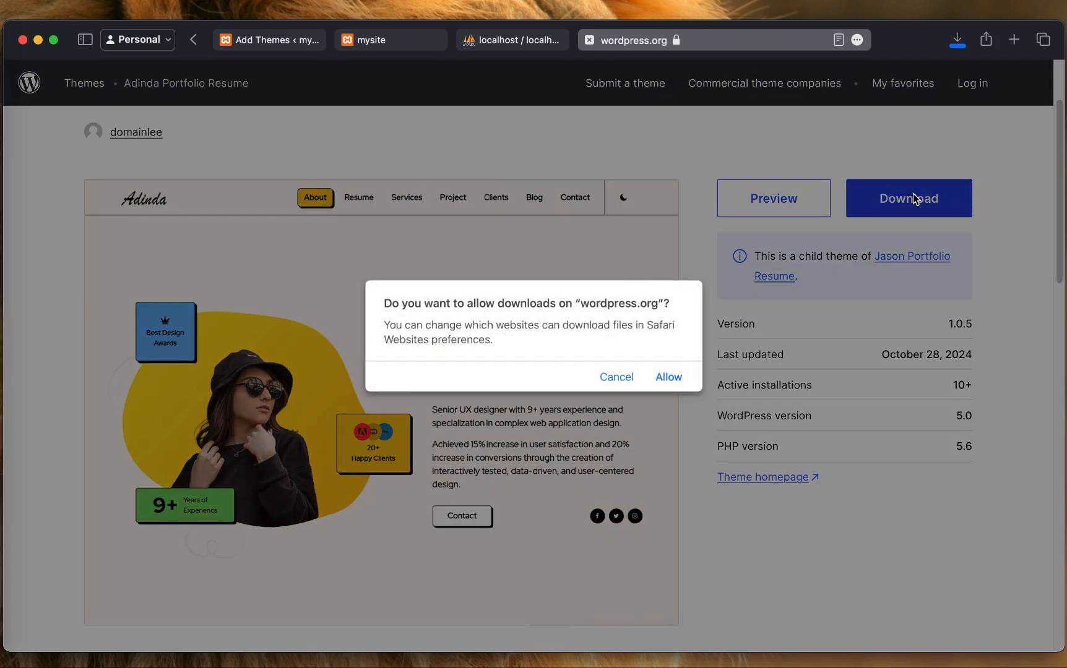
pyautogui.click(668, 379)
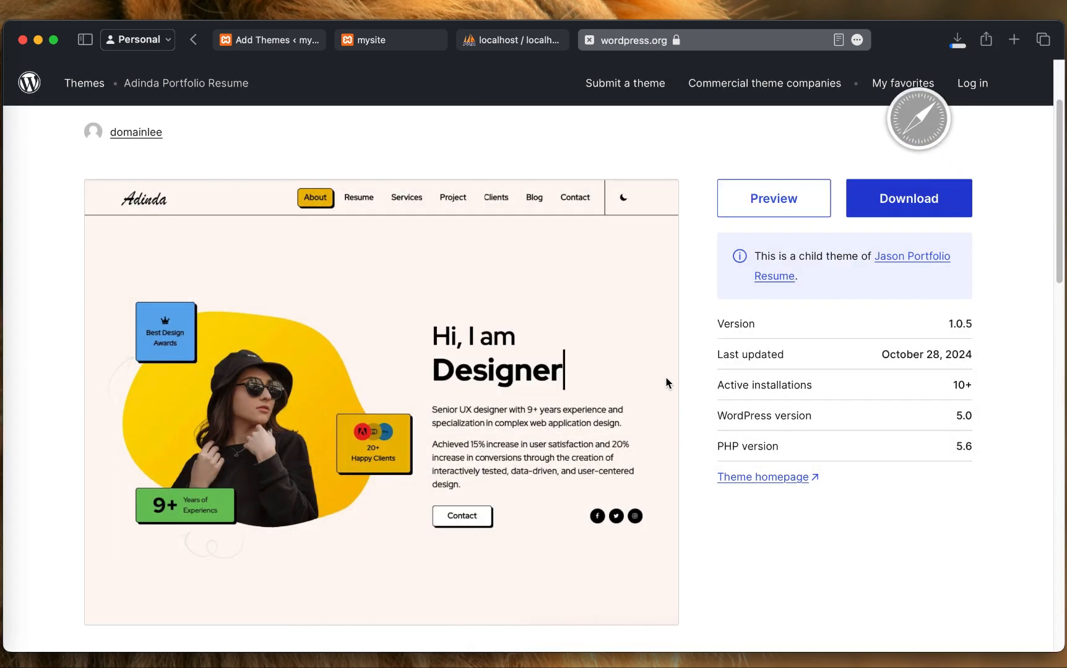
pyautogui.click(957, 41)
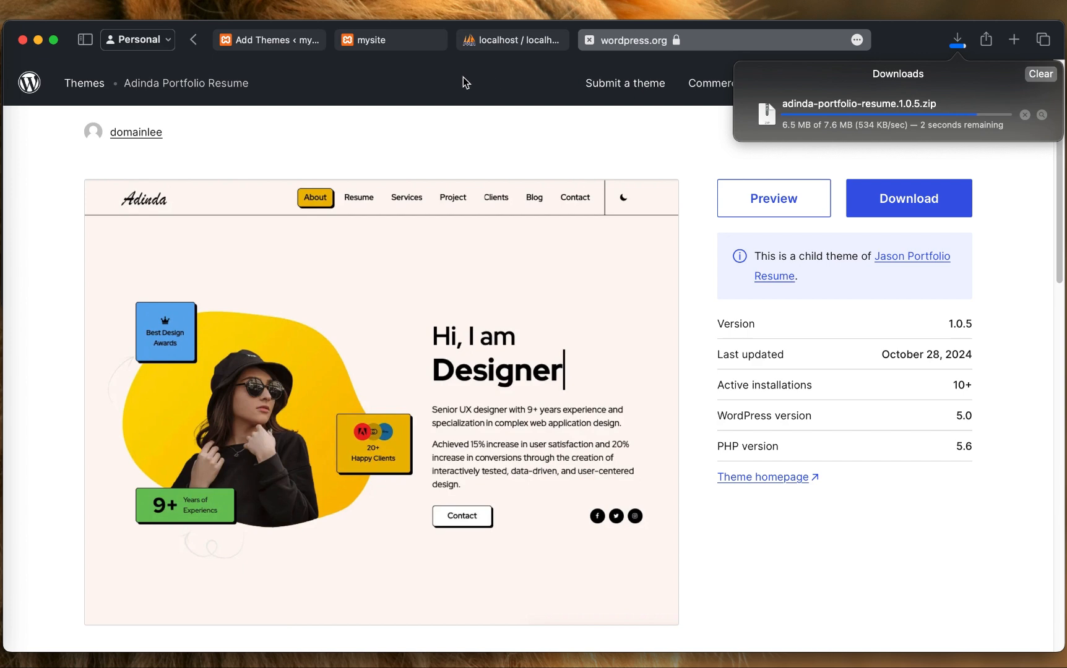
# Go back to the local site's Add Themes page and try to upload and install the downloaded adinda-portfolio-resume folder
pyautogui.click(259, 43)
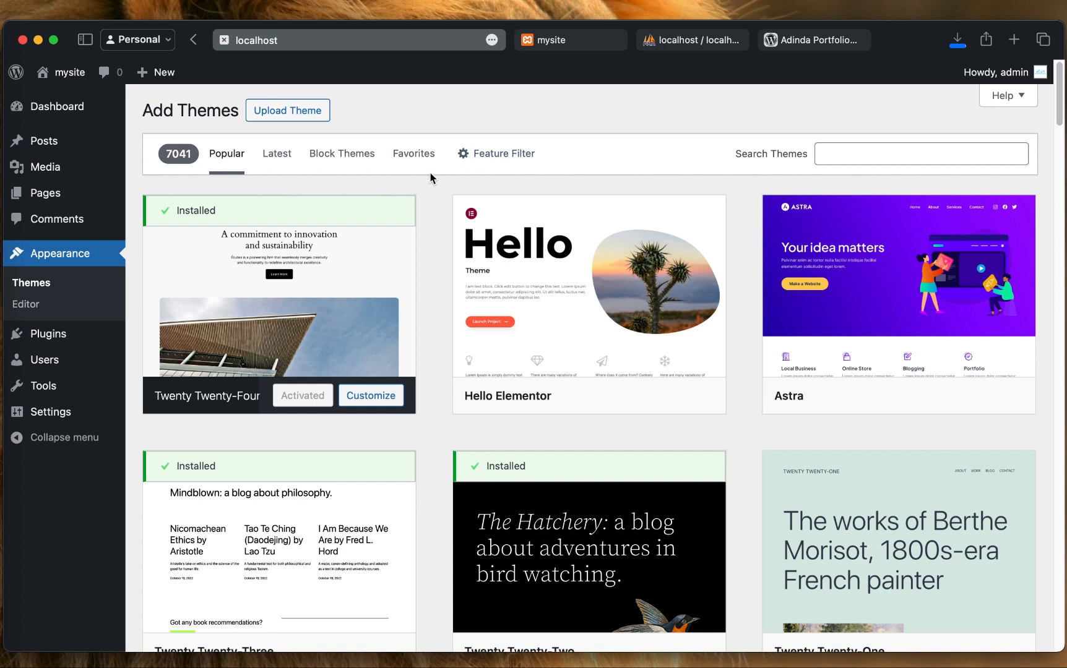
pyautogui.click(957, 40)
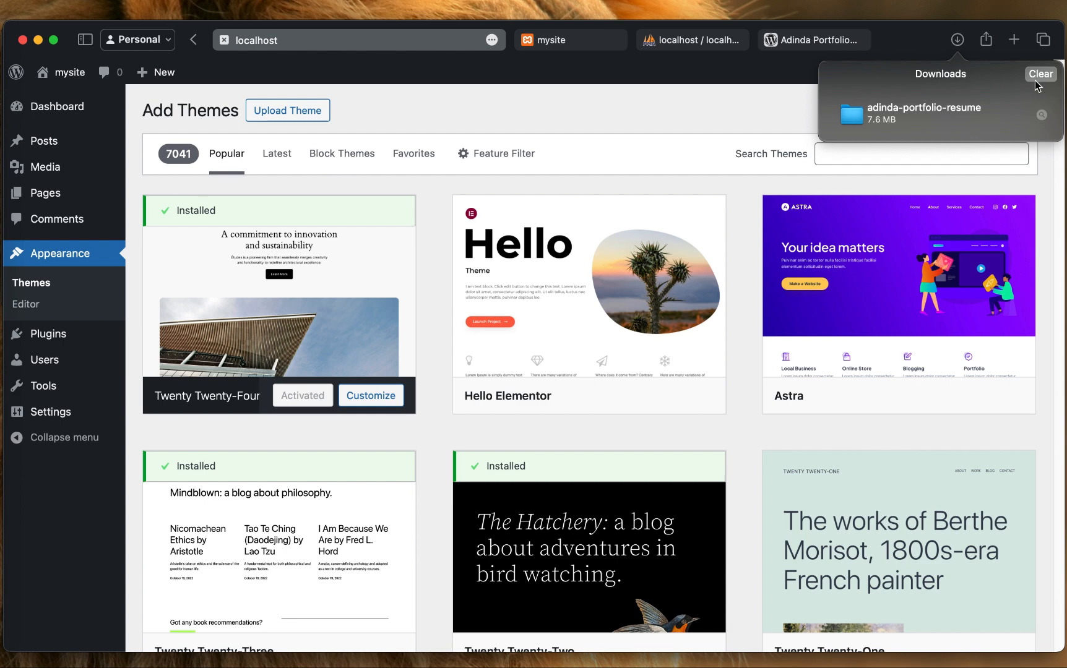
pyautogui.click(303, 114)
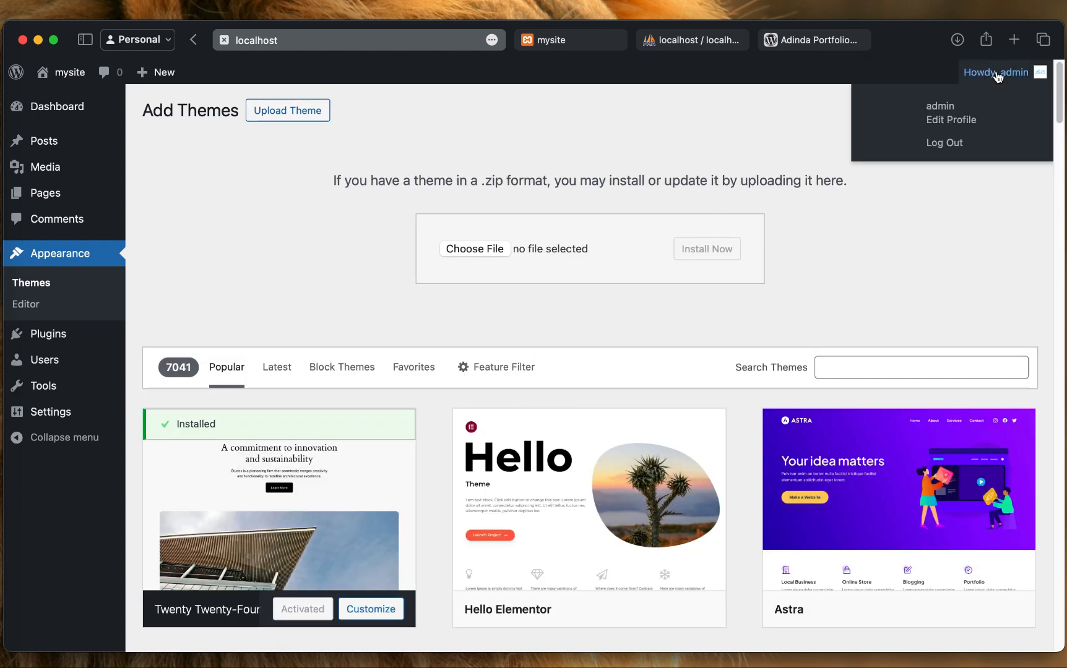
pyautogui.click(958, 50)
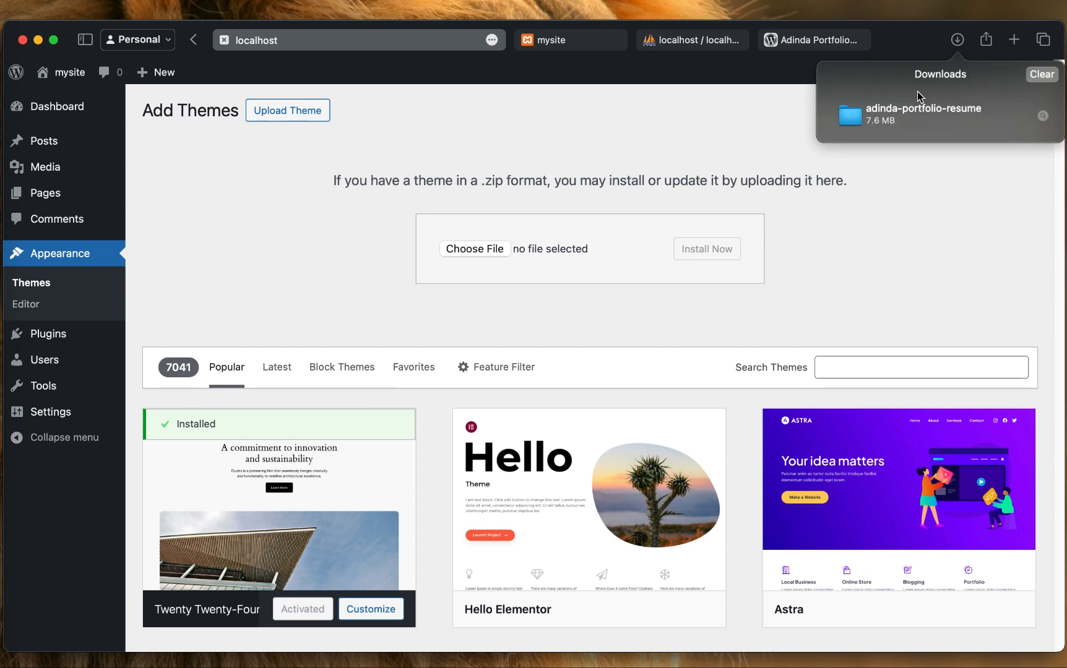
pyautogui.moveTo(901, 113); pyautogui.dragTo(573, 264)
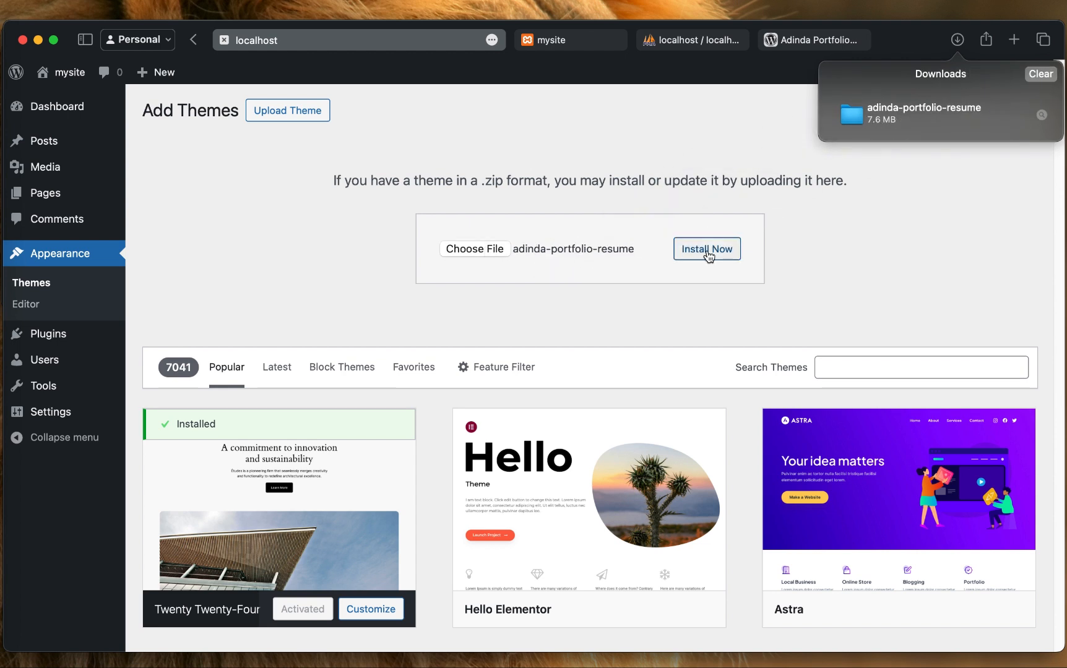
pyautogui.click(708, 251)
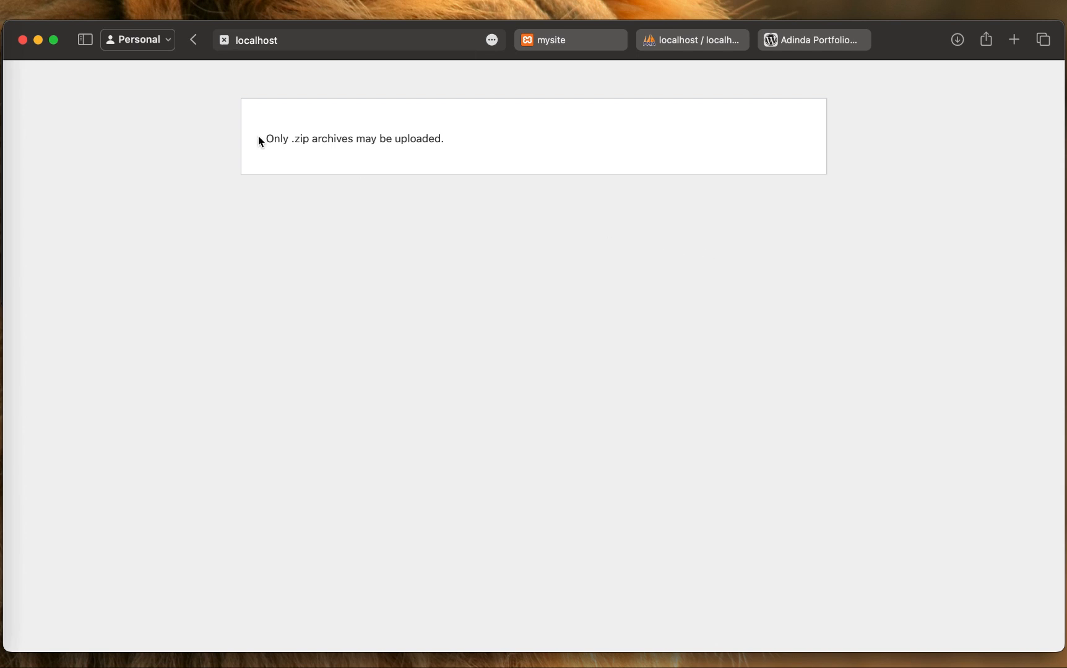
# Return to the Add Themes page and open the downloaded adinda-portfolio-resume folder in Finder
pyautogui.click(193, 41)
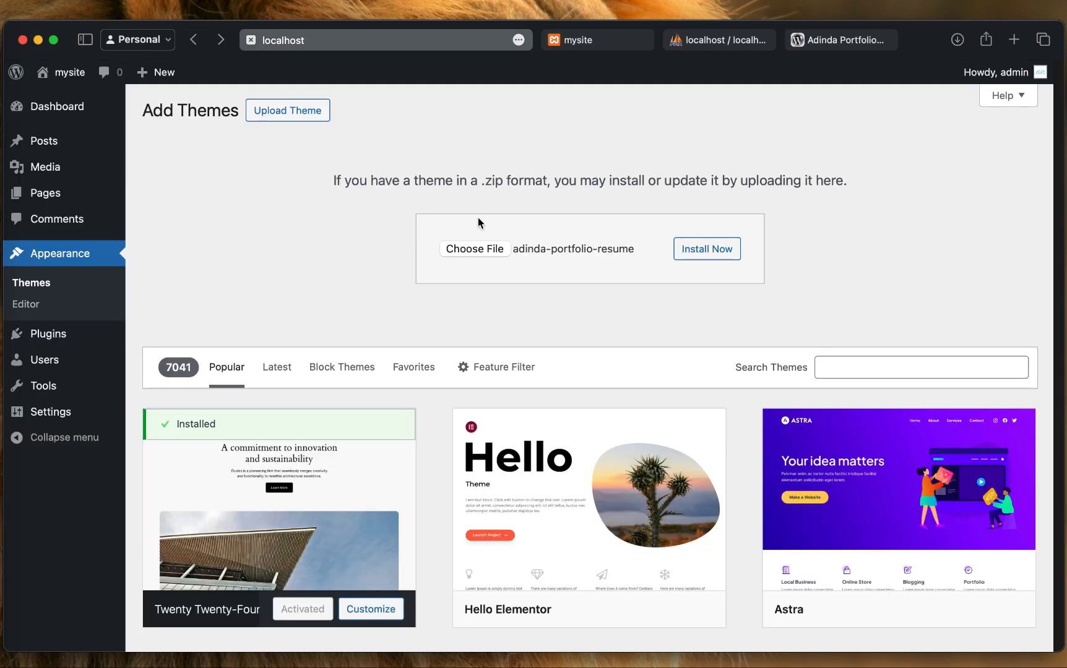
pyautogui.click(958, 40)
pyautogui.doubleClick(883, 125)
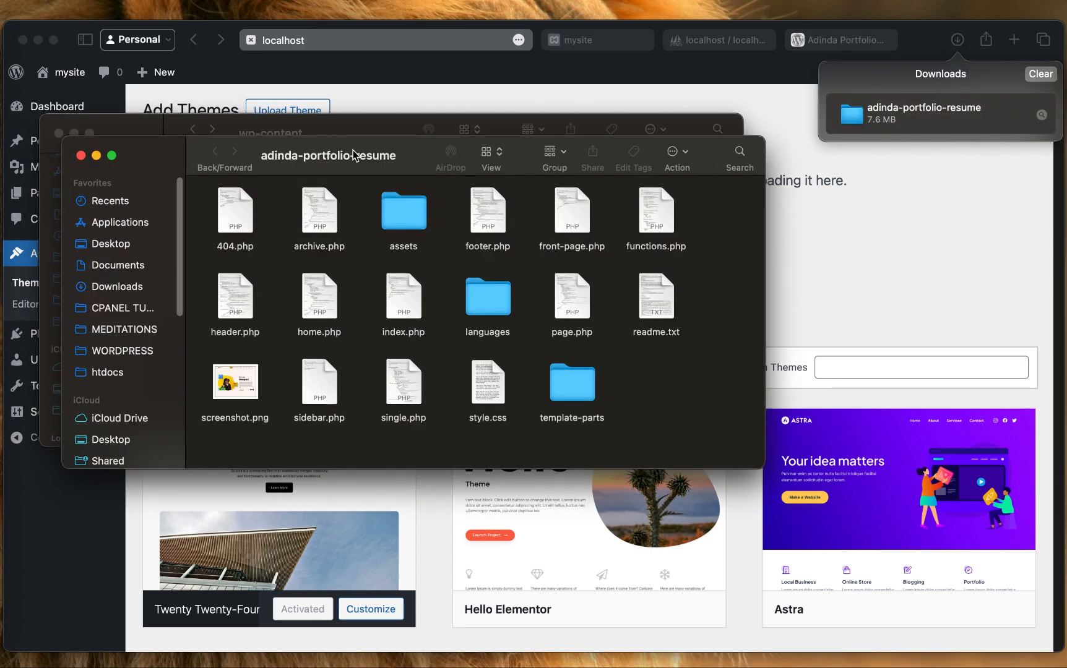
pyautogui.moveTo(354, 155); pyautogui.dragTo(514, 190)
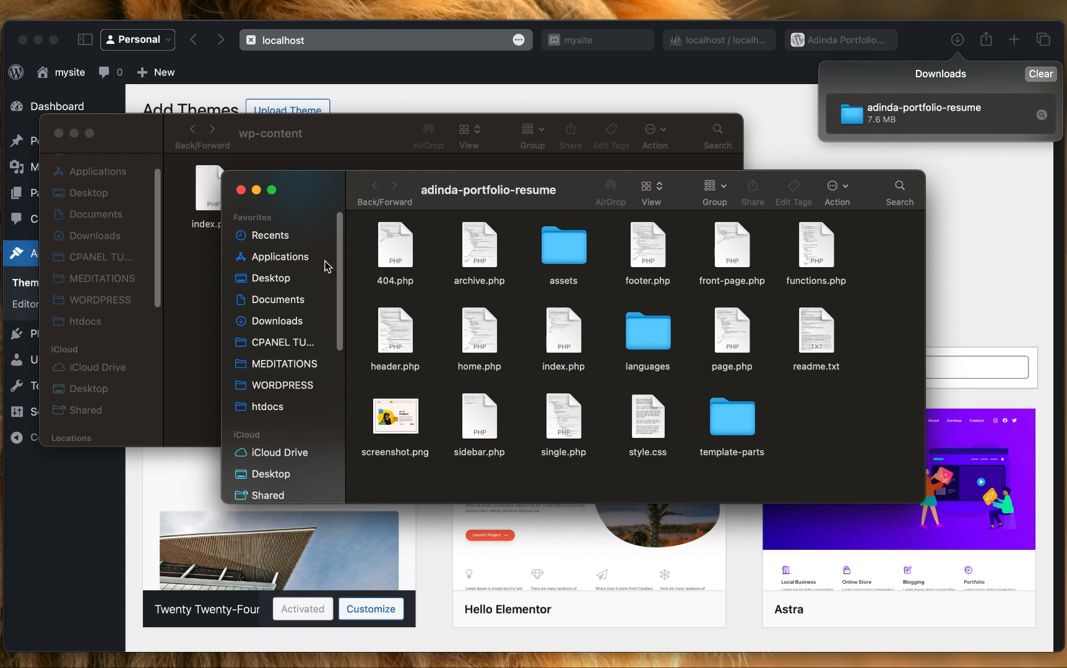
# Find the adinda-portfolio-resume folder in Downloads, move it to the WORDPRESS folder and open that folder
pyautogui.click(291, 323)
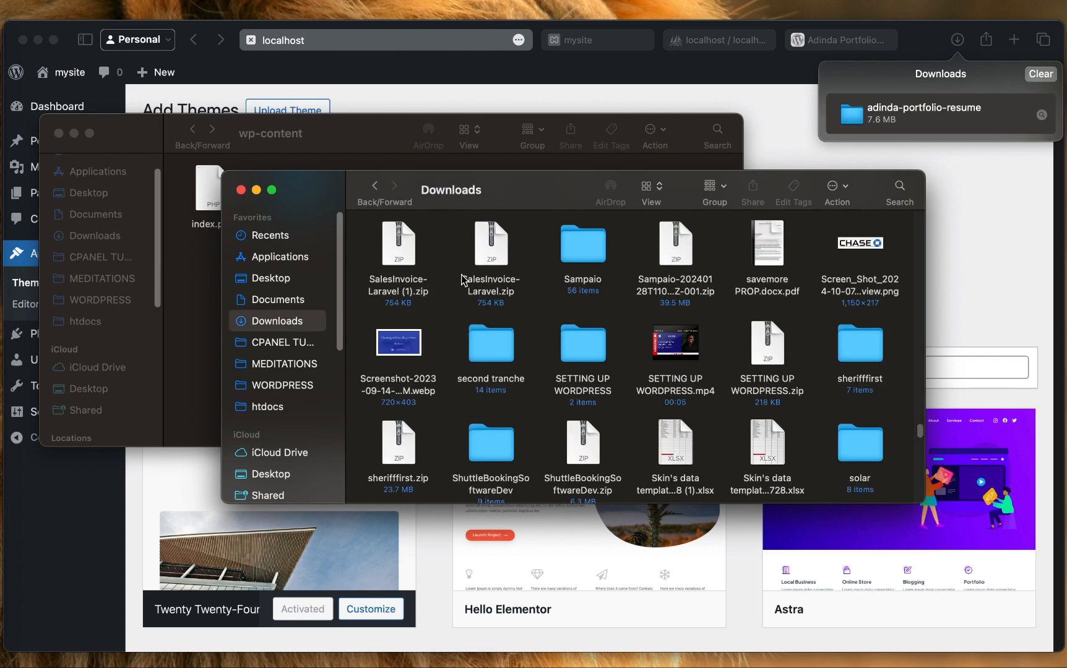
pyautogui.scroll(-10, 695, 303)
pyautogui.scroll(15, 695, 304)
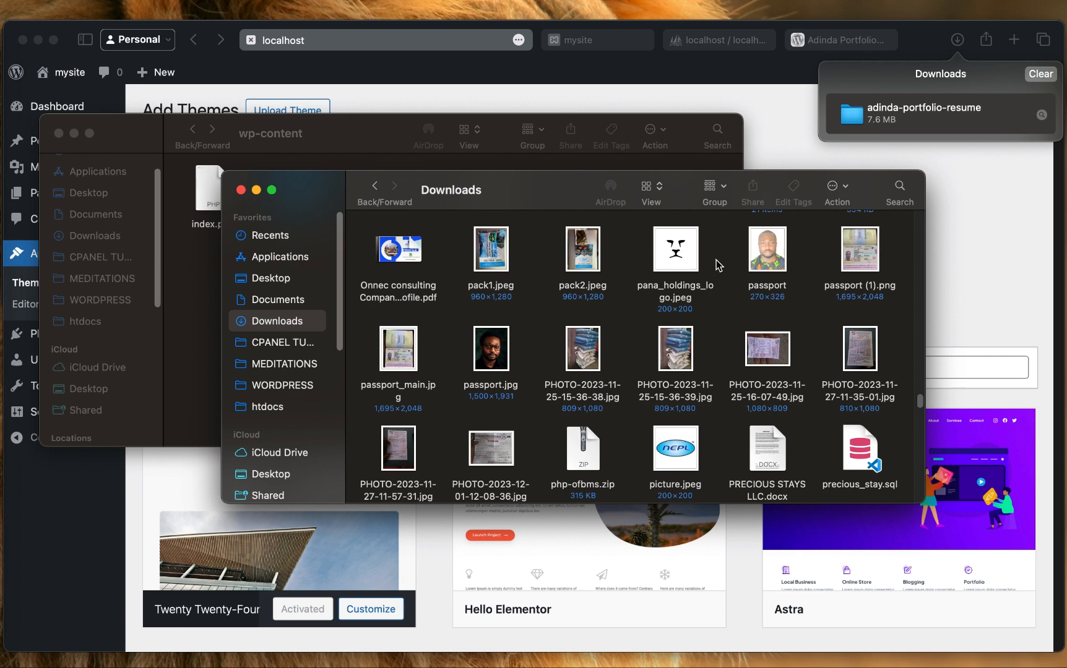
pyautogui.moveTo(922, 404); pyautogui.dragTo(872, 222)
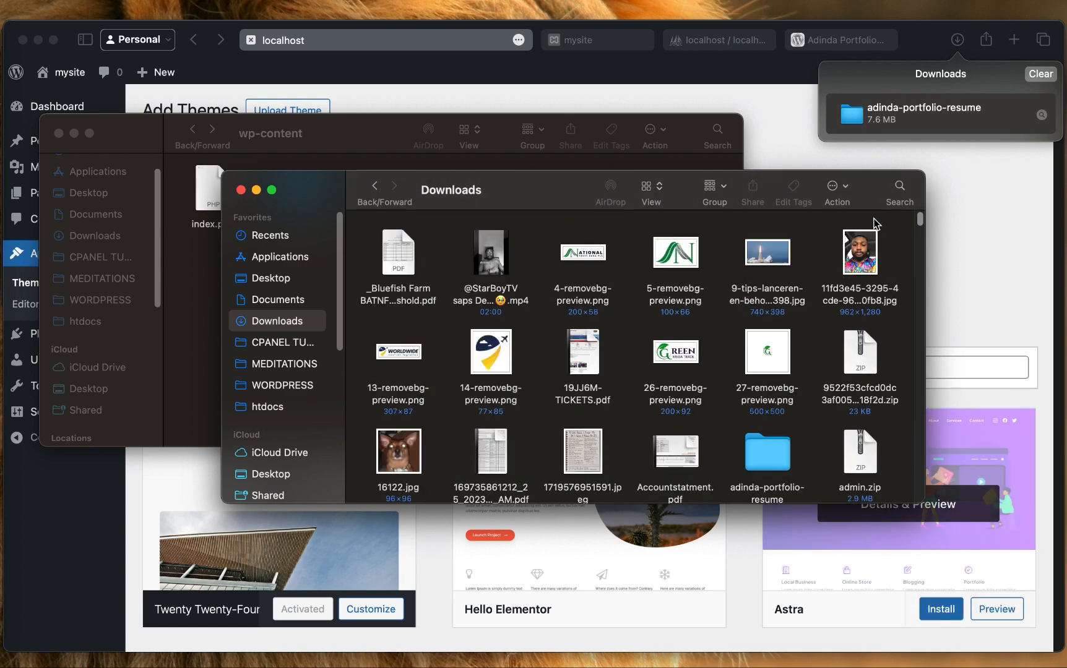
pyautogui.moveTo(573, 345)
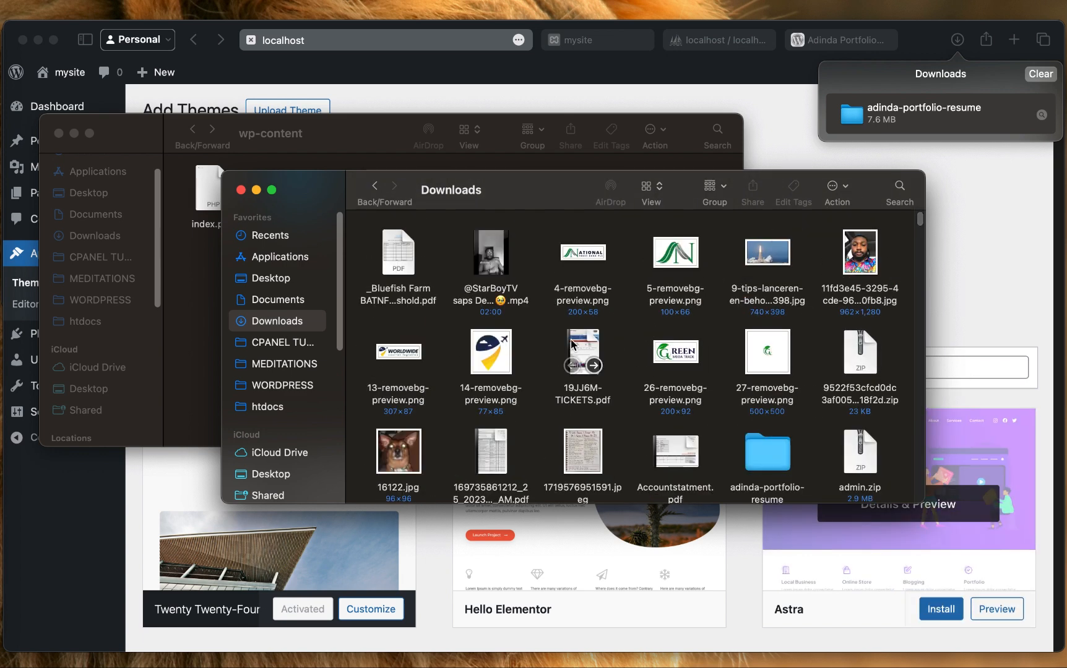
pyautogui.scroll(-2, 630, 409)
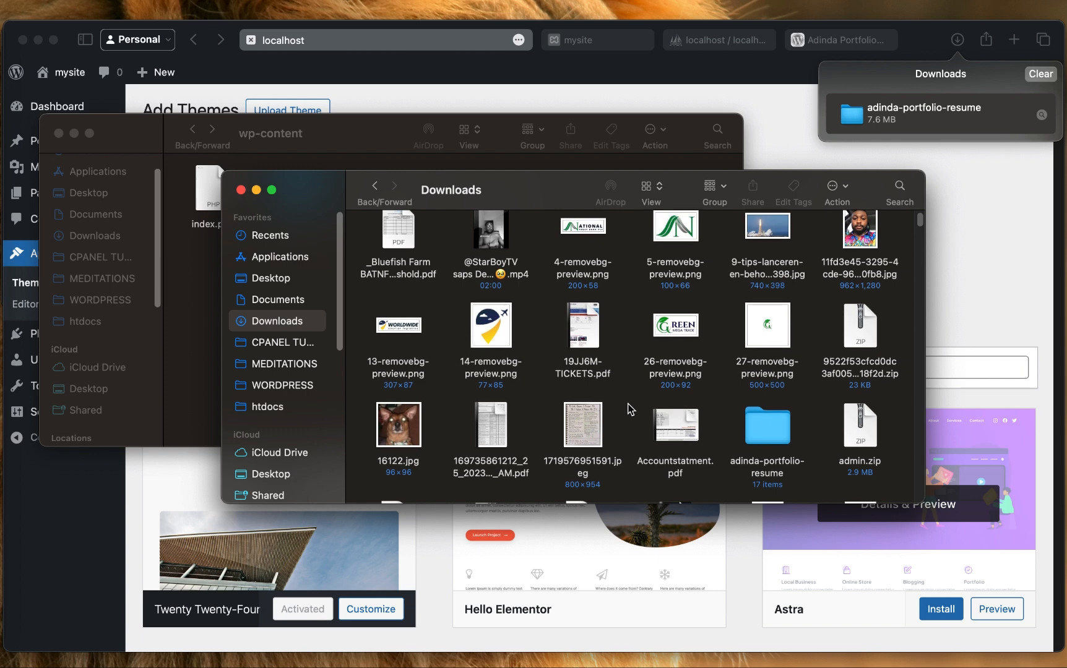
pyautogui.scroll(-2, 788, 440)
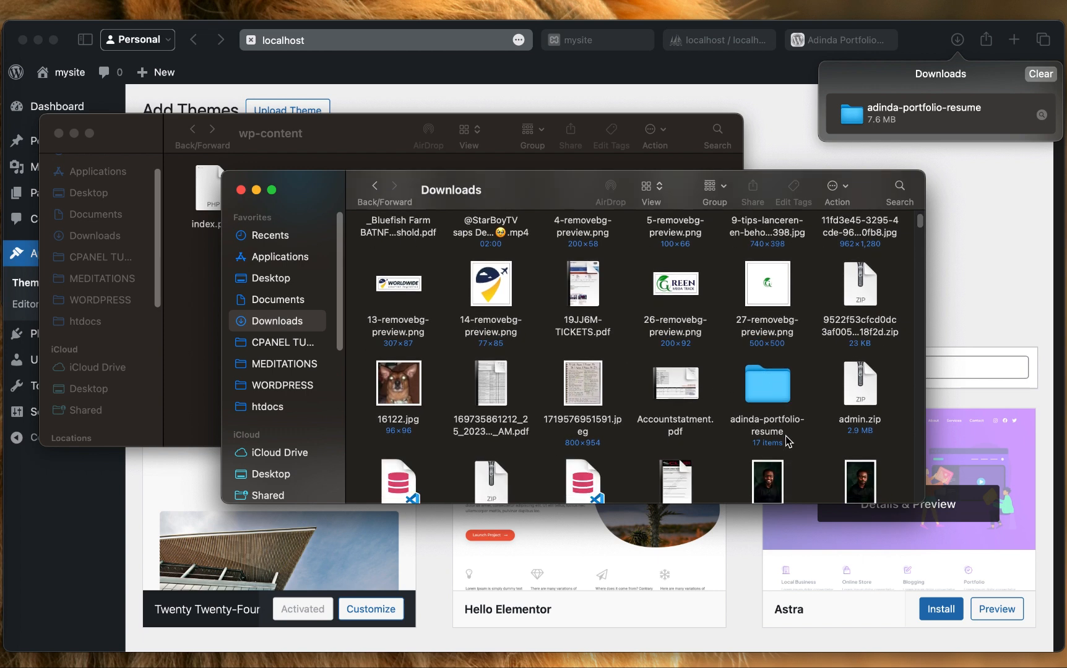
pyautogui.click(779, 383)
pyautogui.scroll(-2, 775, 383)
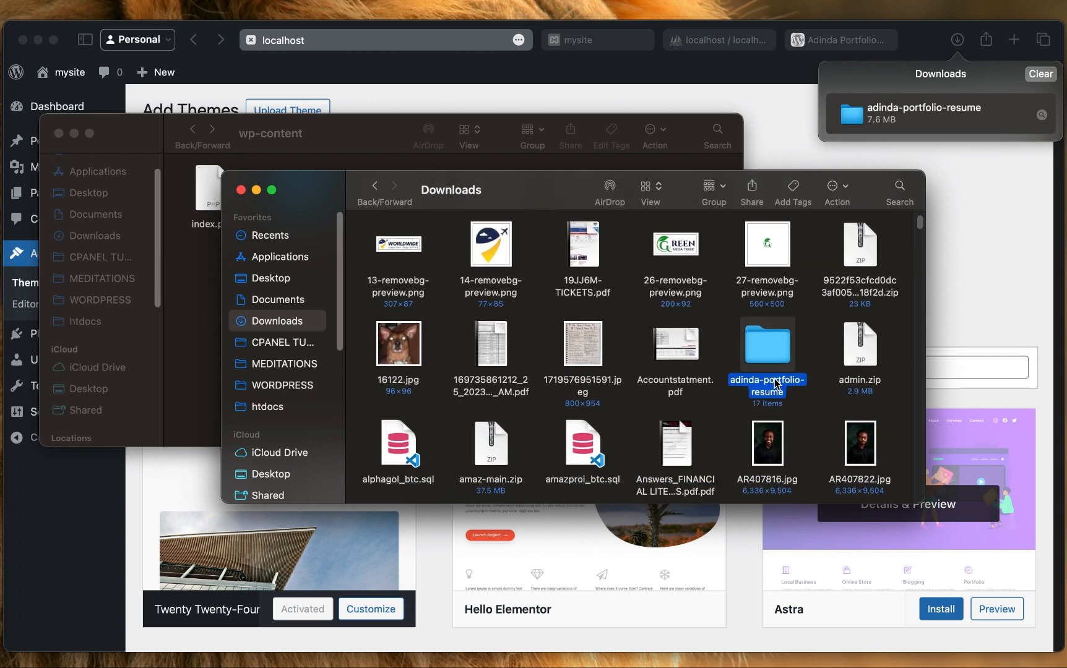
pyautogui.moveTo(775, 348); pyautogui.dragTo(285, 391)
pyautogui.click(284, 391)
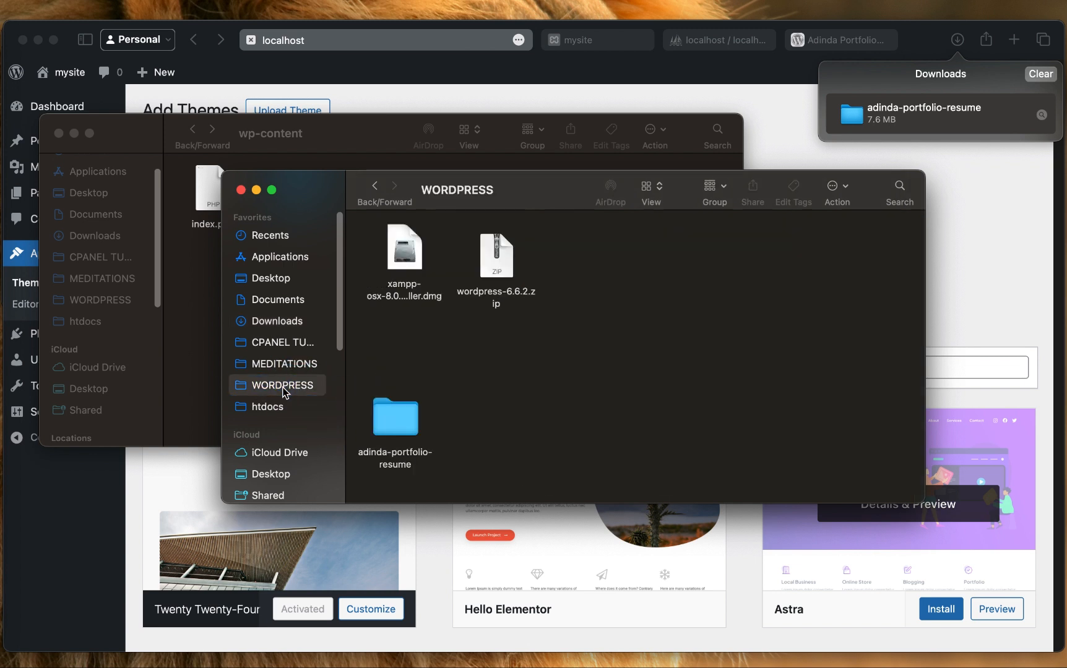
pyautogui.click(395, 437)
pyautogui.moveTo(393, 437); pyautogui.dragTo(495, 365)
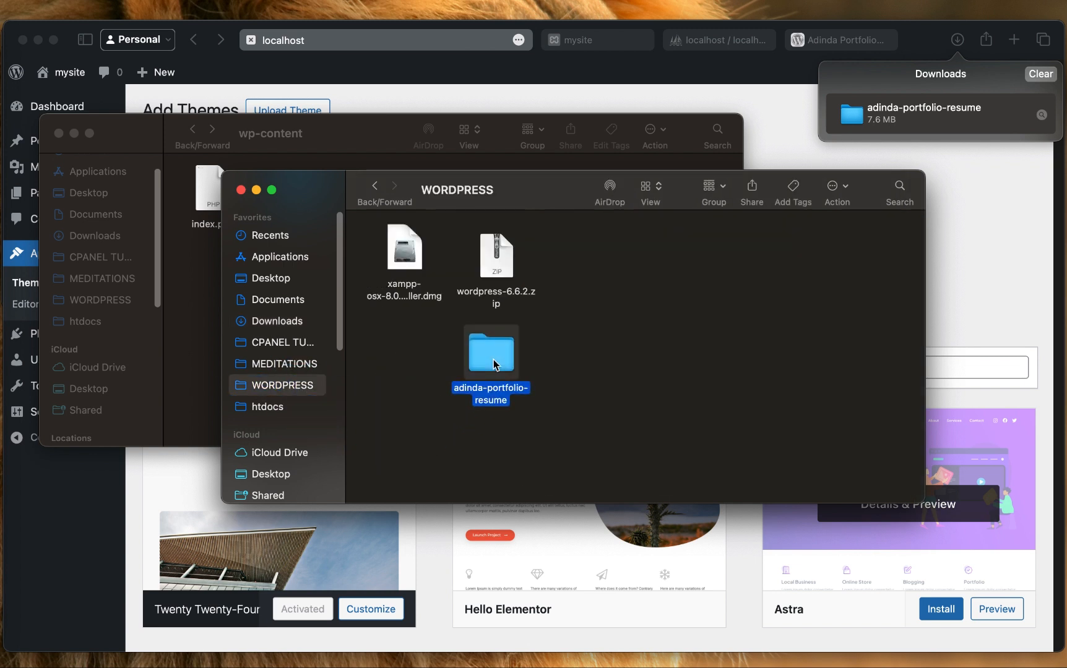
pyautogui.rightClick(498, 325)
pyautogui.click(532, 348)
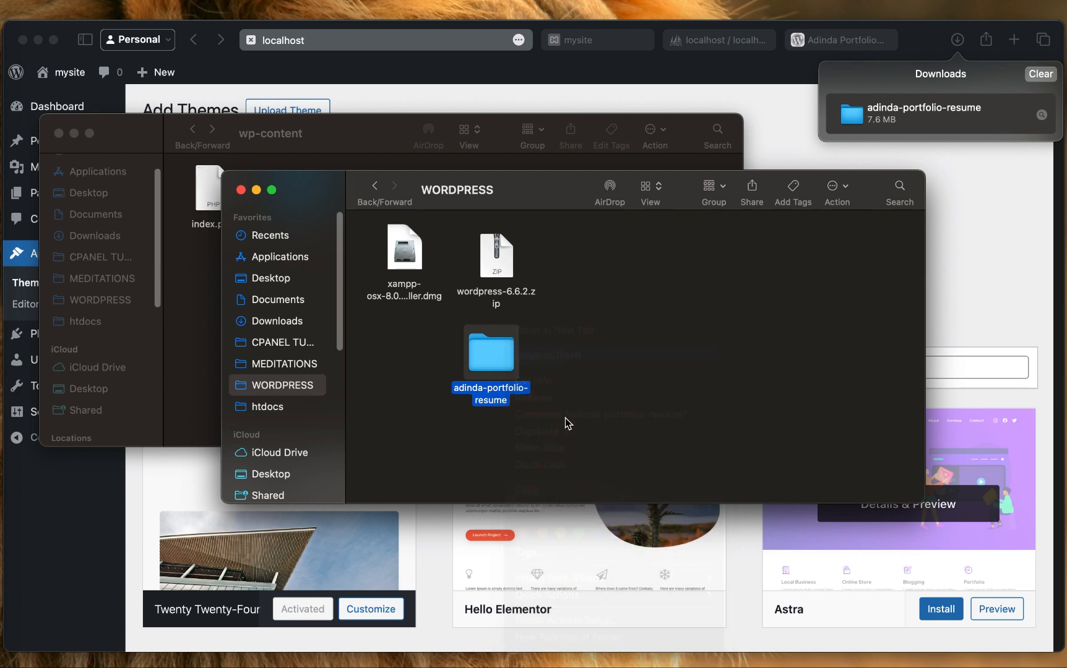
pyautogui.press('super+z')
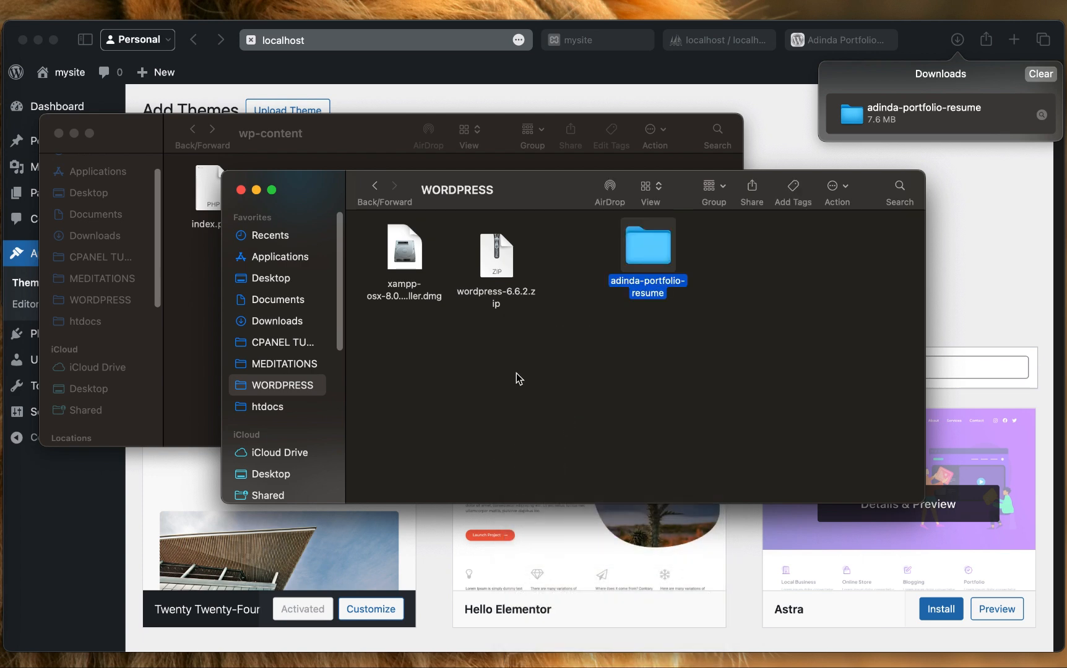
# Compress the adinda-portfolio-resume folder in the WORDPRESS folder into a zip archive
pyautogui.rightClick(652, 231)
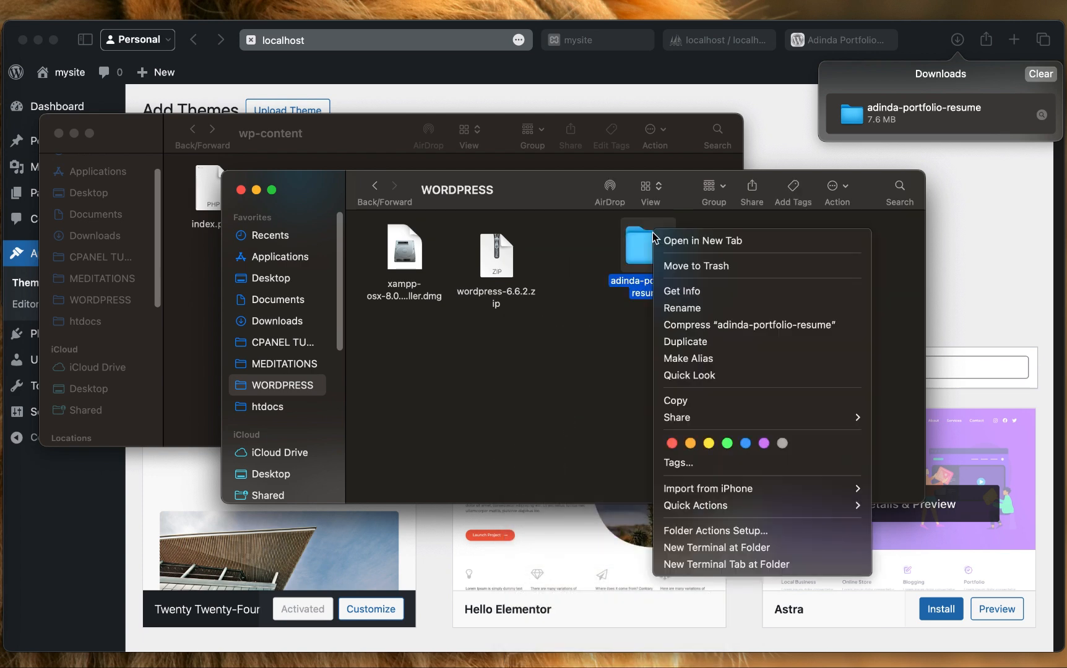
pyautogui.click(688, 326)
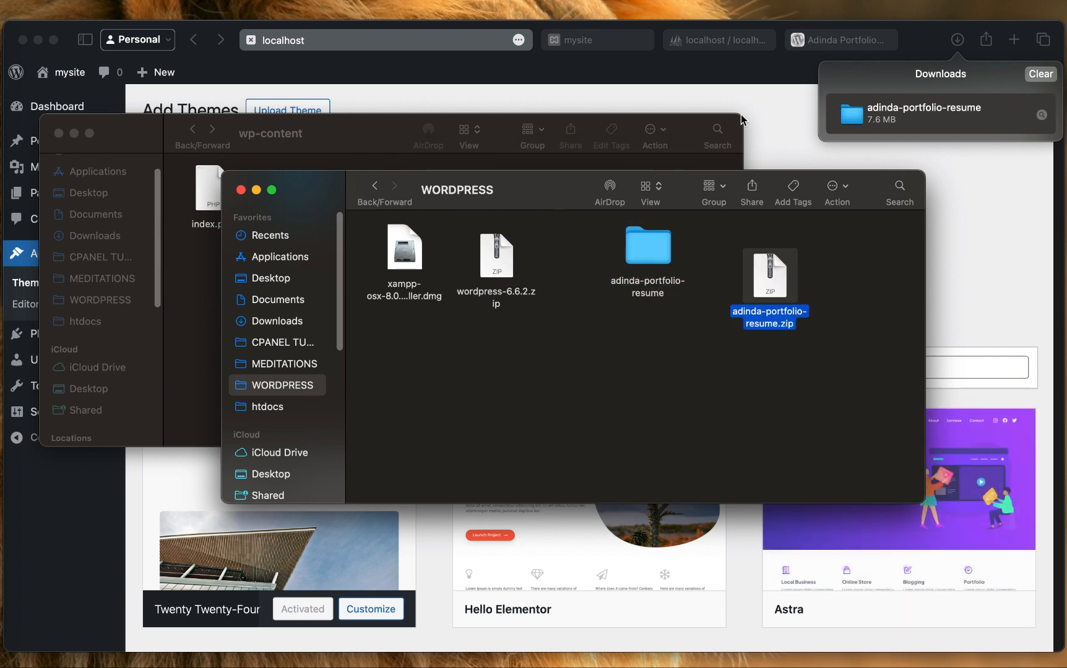
# Back on the Add Themes page, choose adinda-portfolio-resume.zip from the WORDPRESS folder as the upload file and try to install it
pyautogui.click(291, 109)
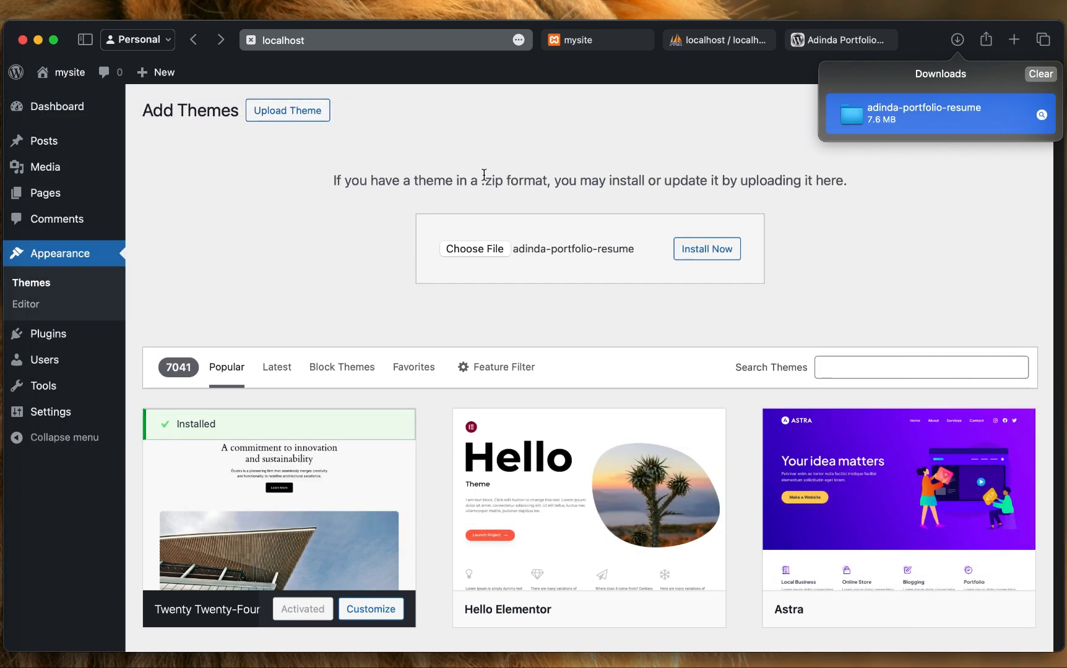
pyautogui.click(710, 254)
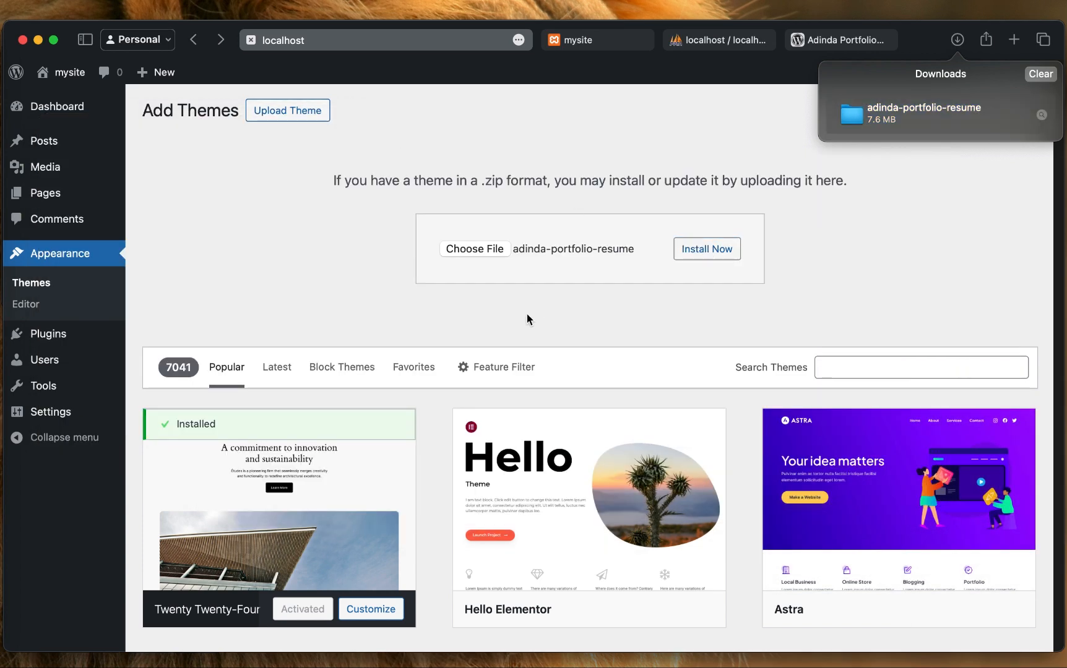
pyautogui.click(481, 247)
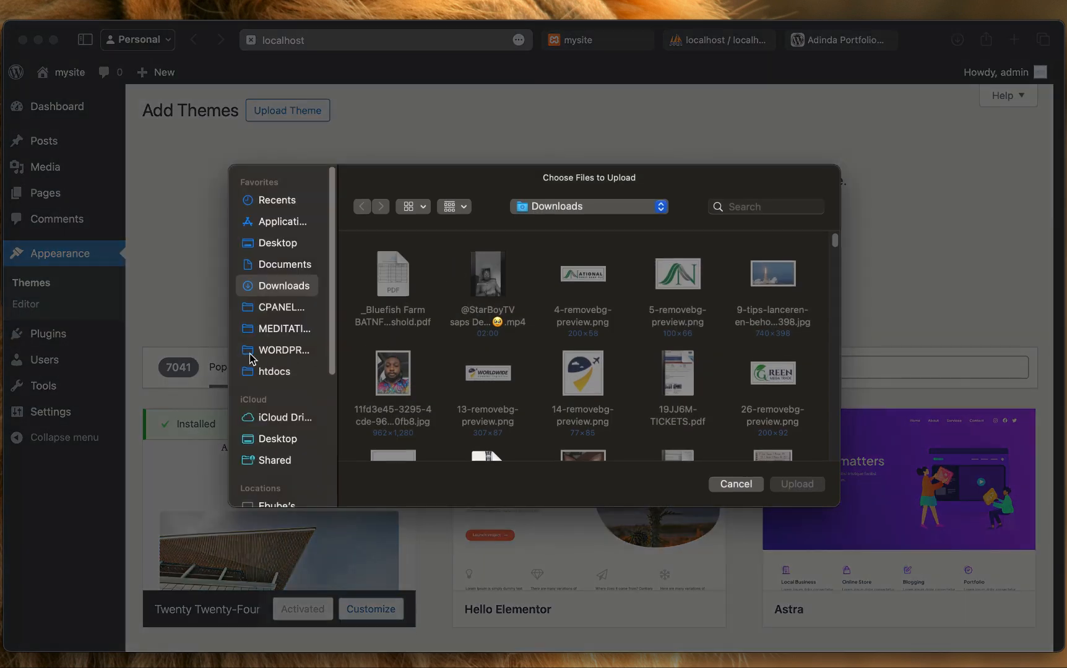
pyautogui.click(288, 349)
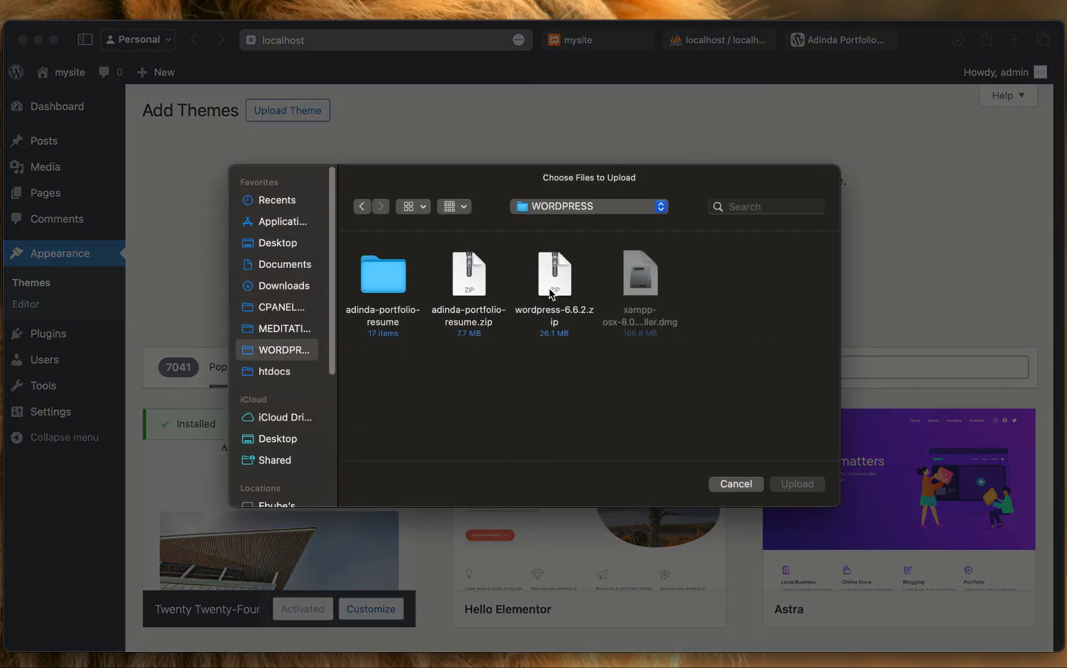
pyautogui.click(471, 276)
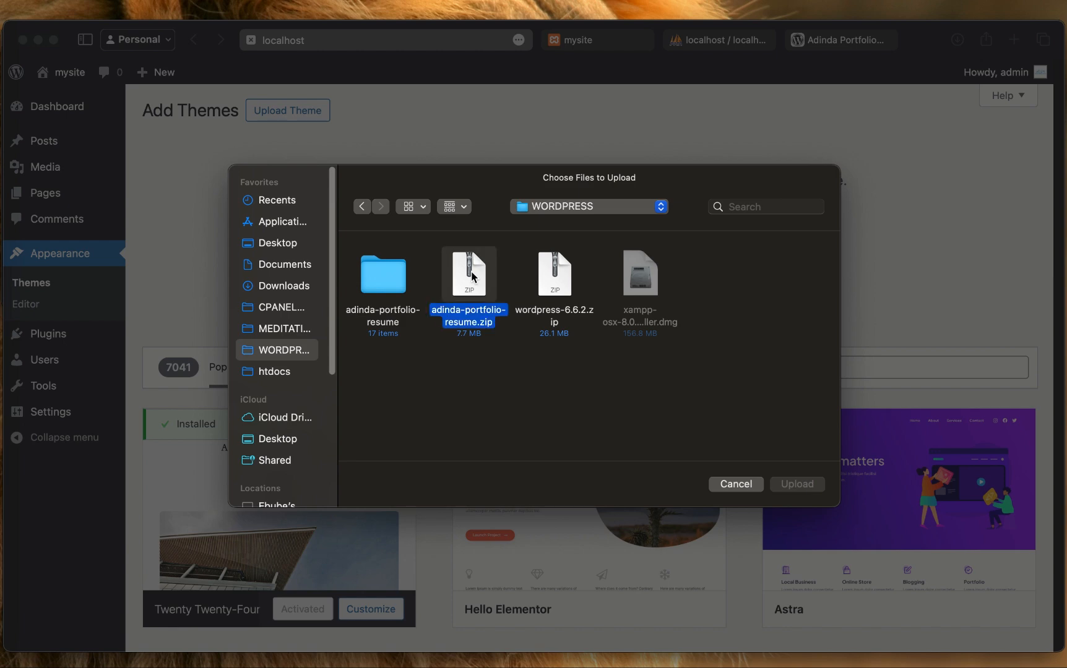
pyautogui.click(797, 484)
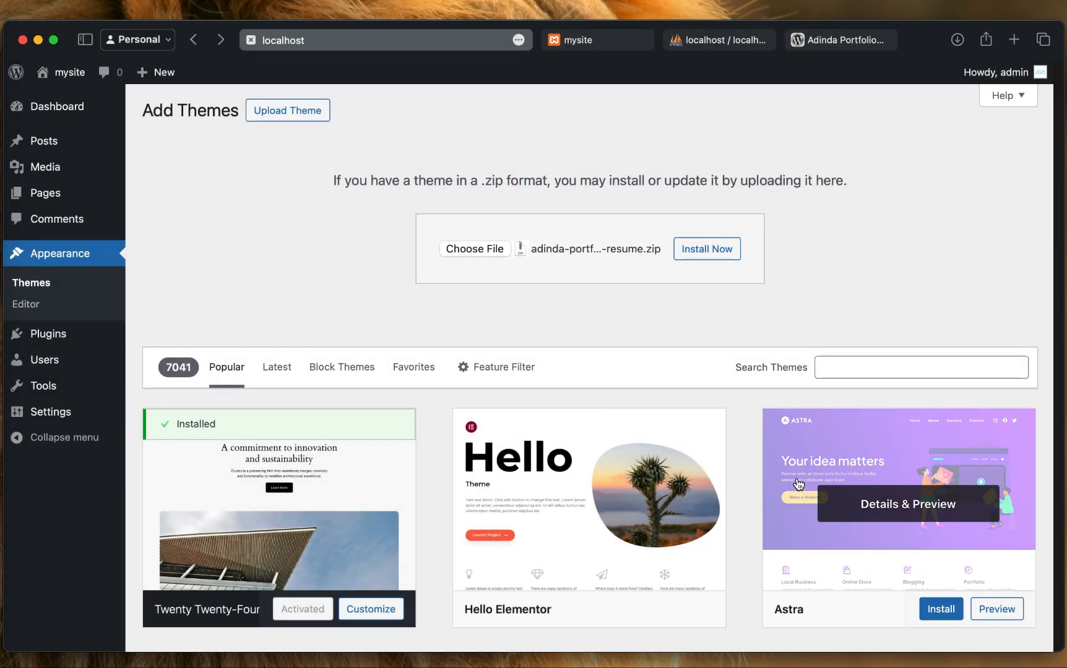
pyautogui.click(694, 254)
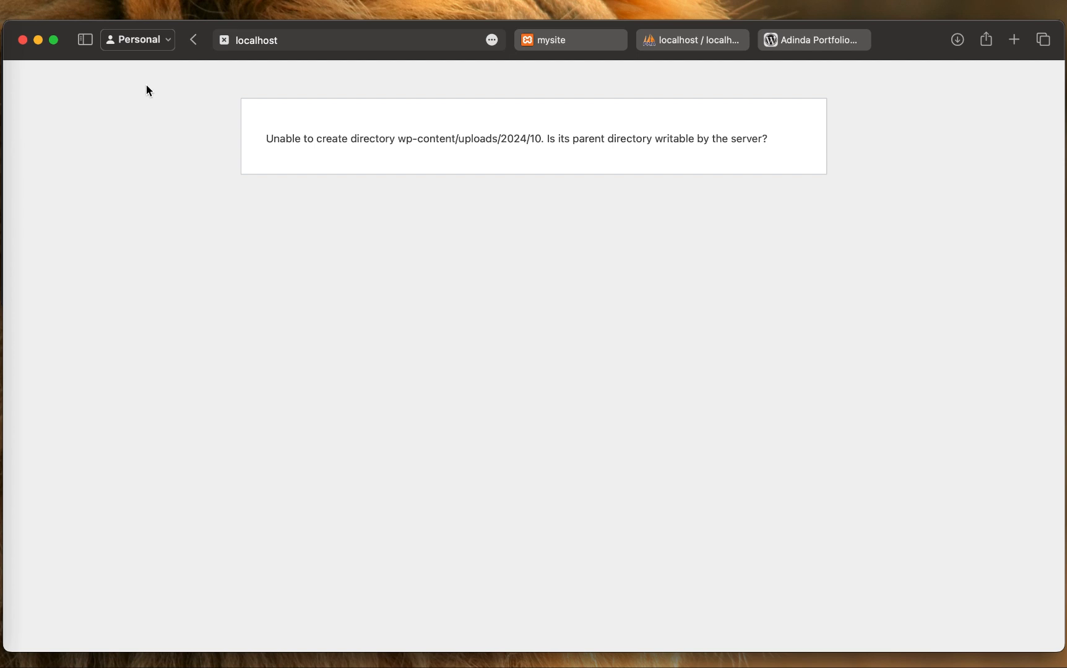
# Go back to the Add Themes page, switch to Finder and open the wp-content folder of the wordpress site in htdocs
pyautogui.click(189, 40)
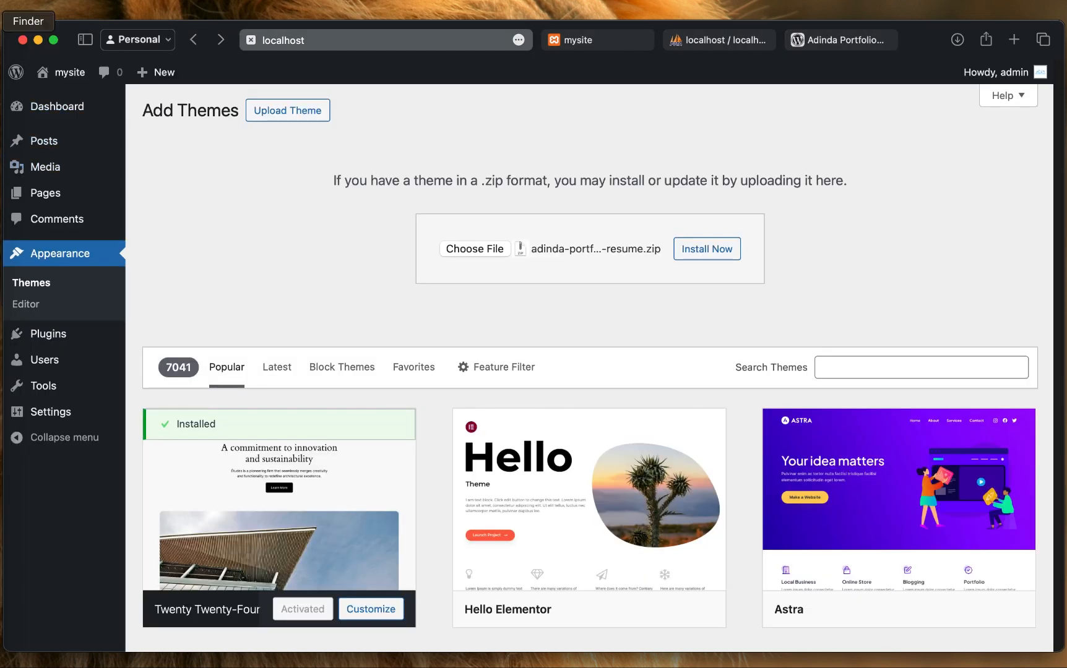
pyautogui.click(0, 28)
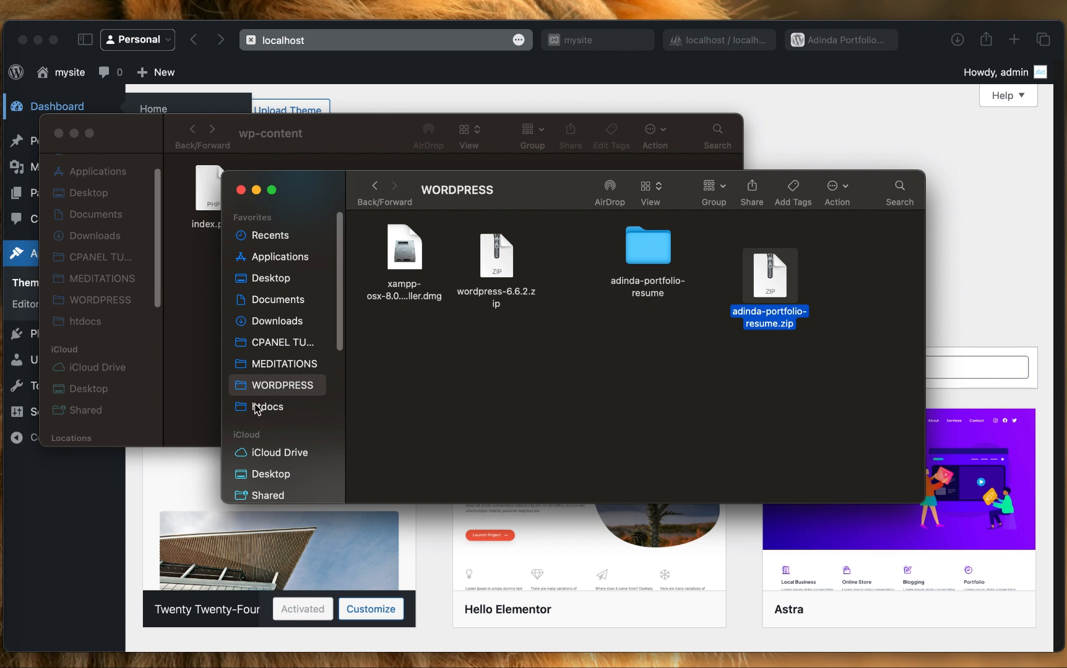
pyautogui.click(256, 406)
pyautogui.doubleClick(387, 260)
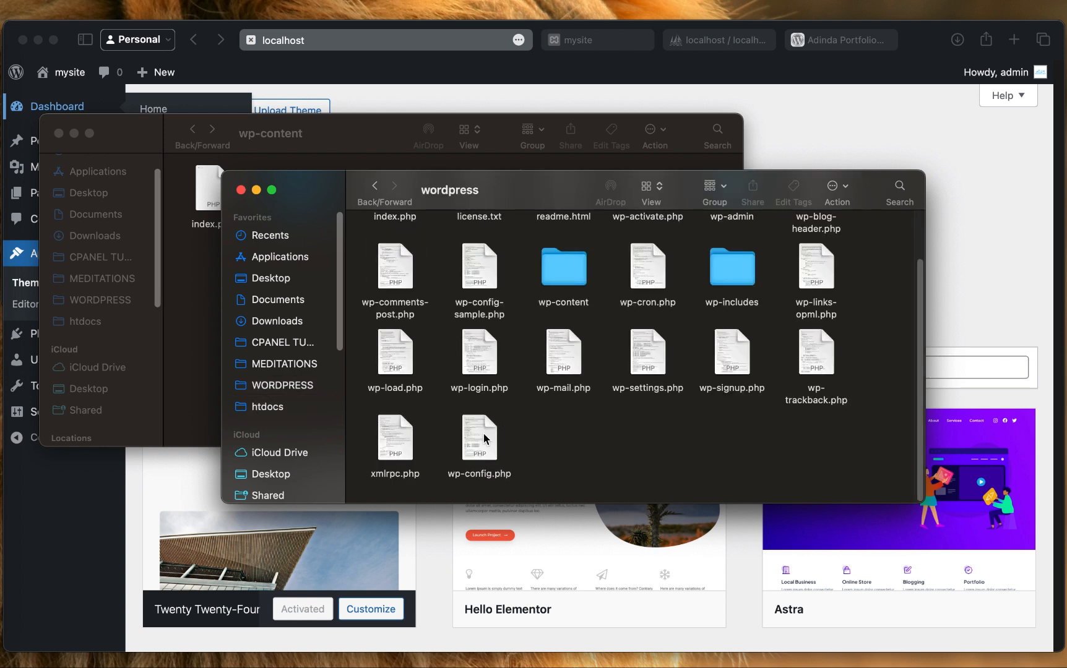
pyautogui.scroll(3, 567, 384)
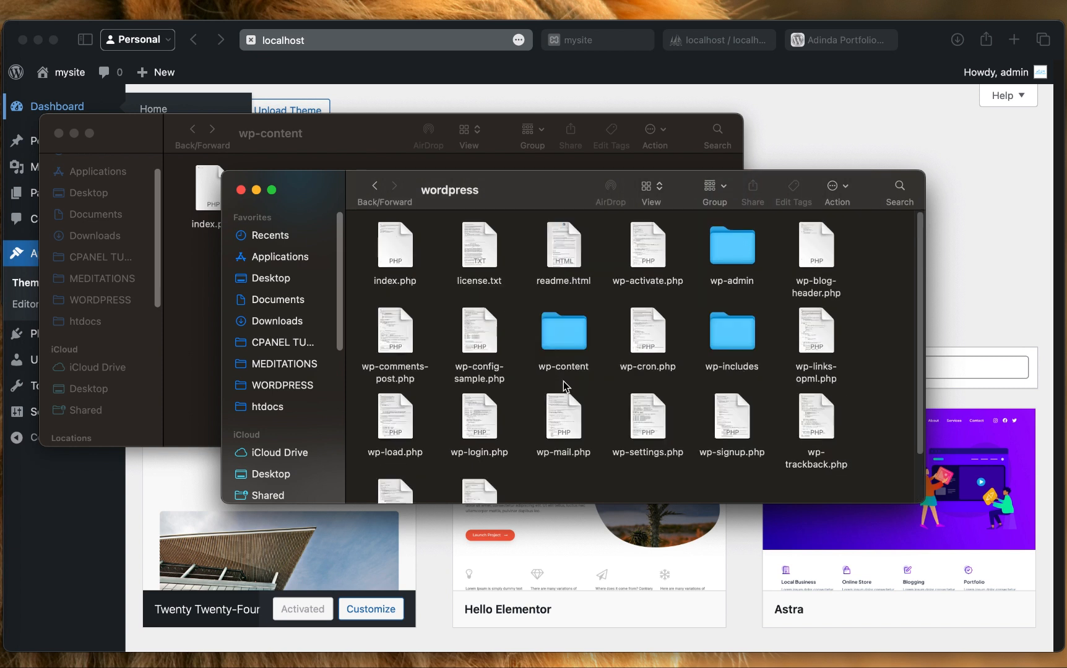
pyautogui.scroll(-2, 736, 291)
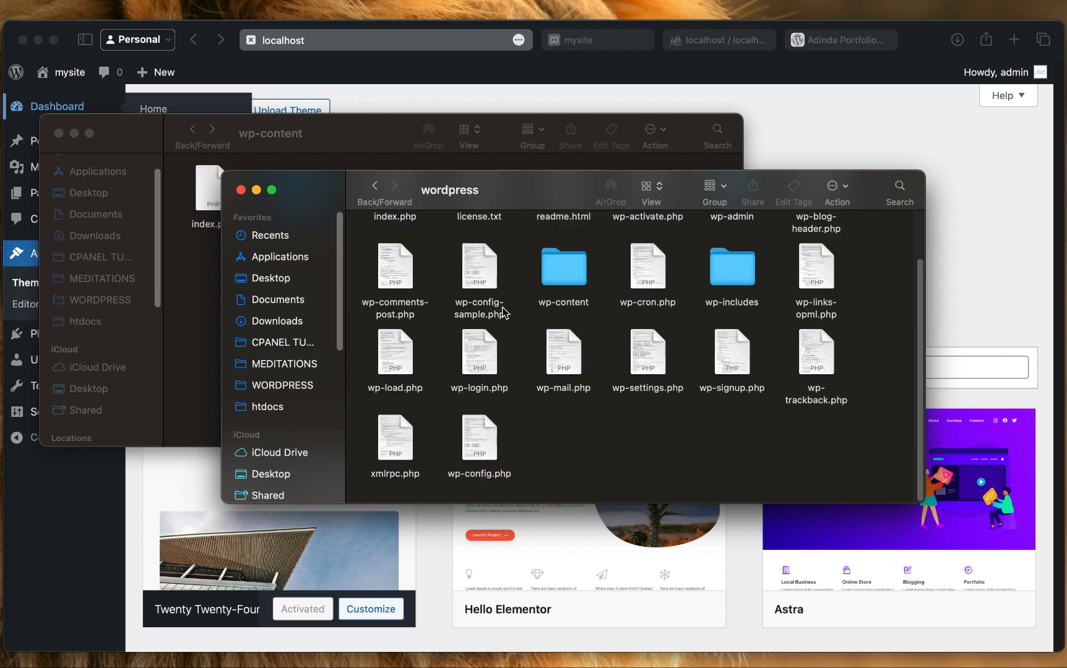
pyautogui.click(573, 267)
pyautogui.doubleClick(572, 267)
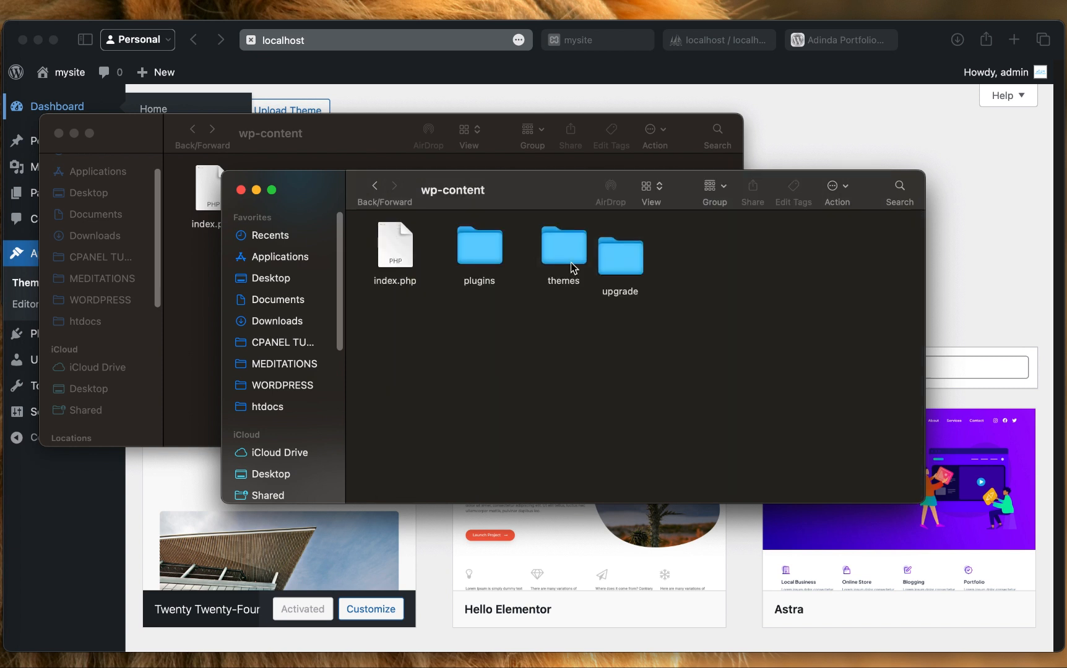
# Check the contents of the upgrade folder in wp-content and move that folder to the Trash
pyautogui.doubleClick(617, 259)
pyautogui.click(375, 187)
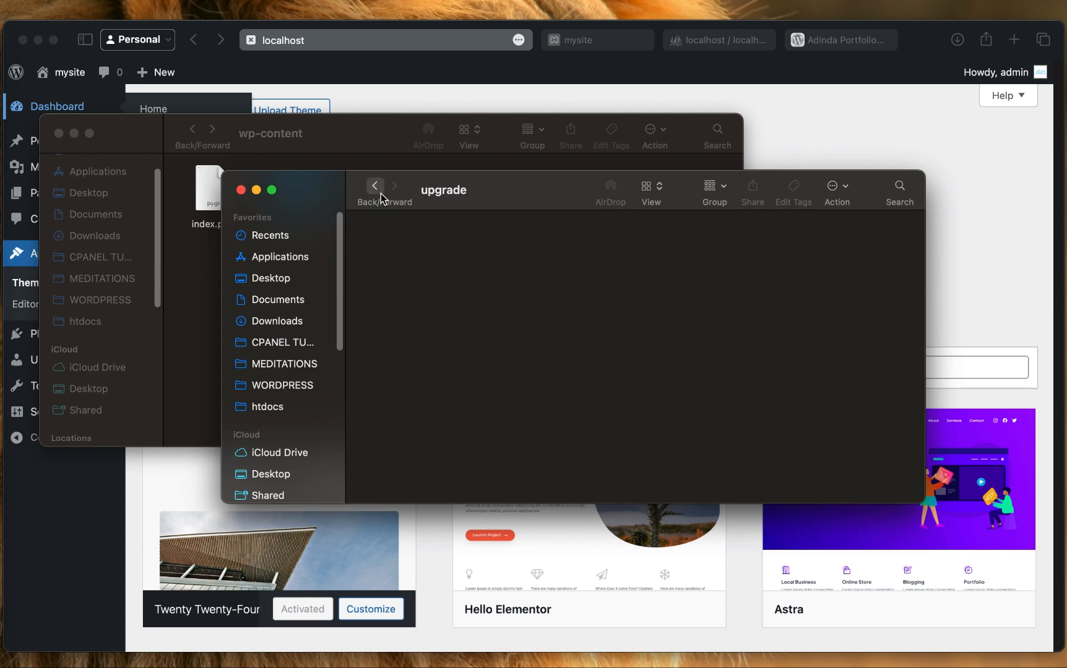
pyautogui.rightClick(634, 272)
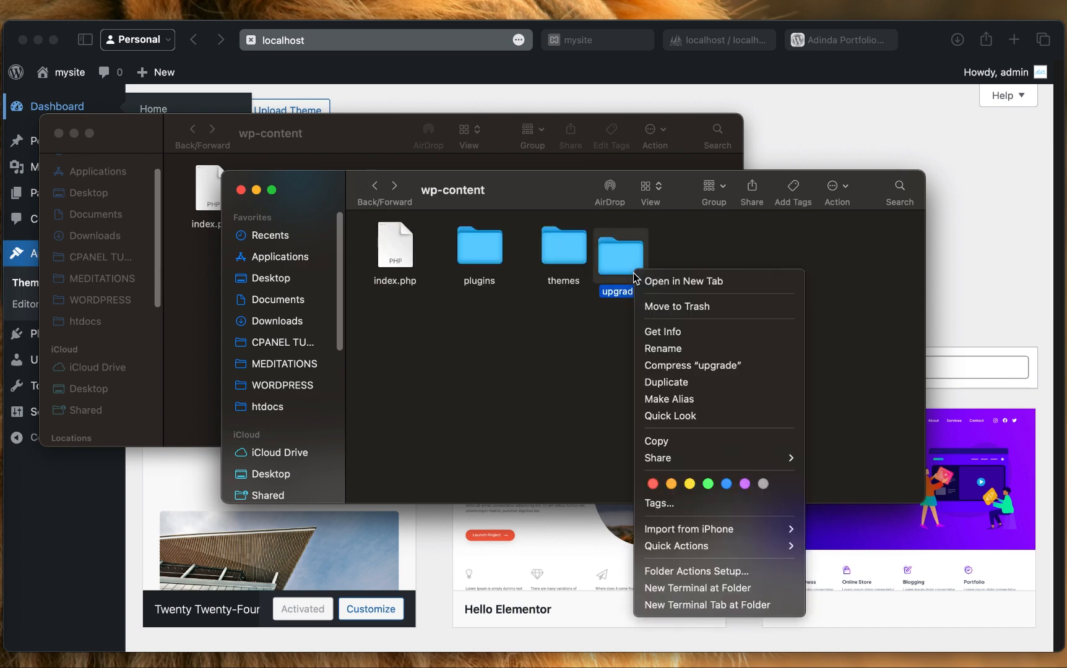
pyautogui.click(679, 316)
# Switch back to the browser, reload the Add Themes page and reopen the theme upload form
pyautogui.click(983, 208)
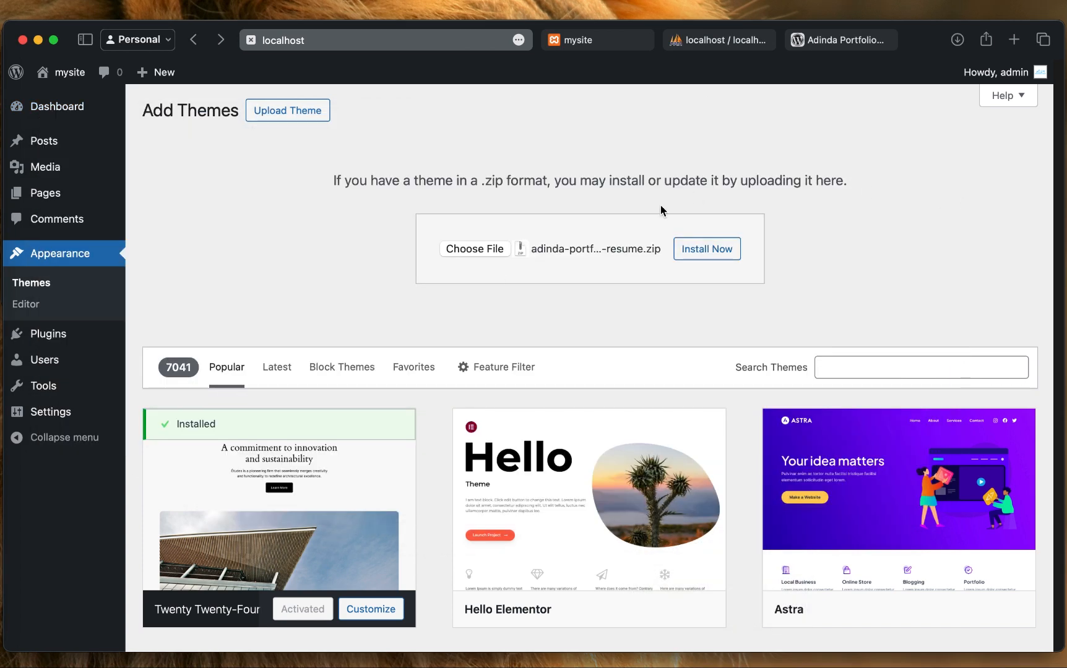
pyautogui.moveTo(179, 83)
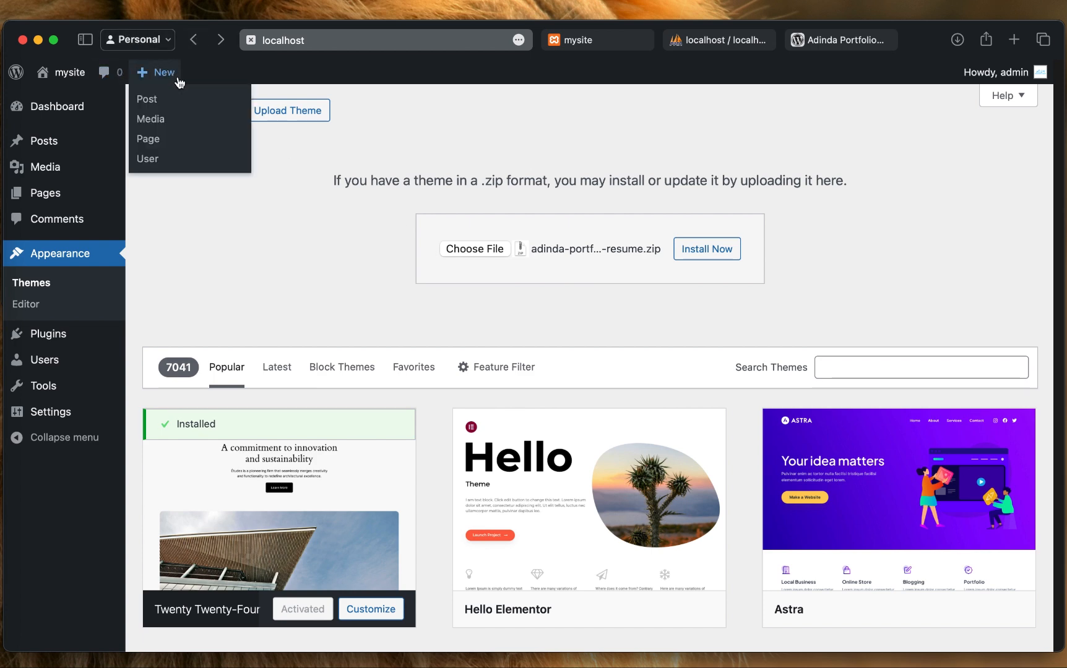
pyautogui.press('super+r')
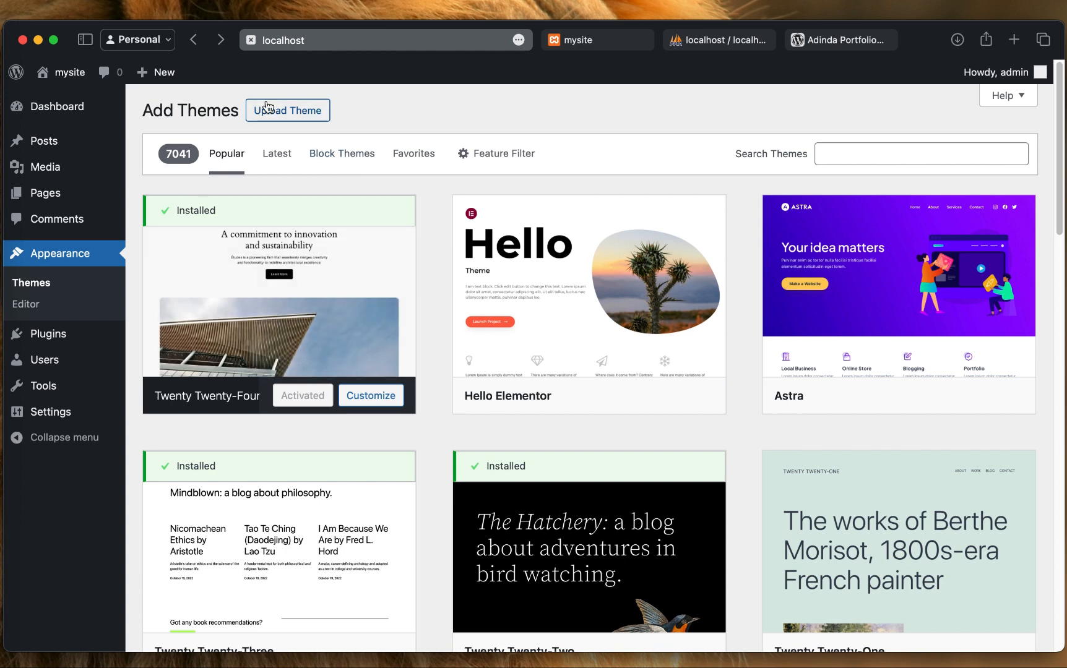
pyautogui.click(267, 108)
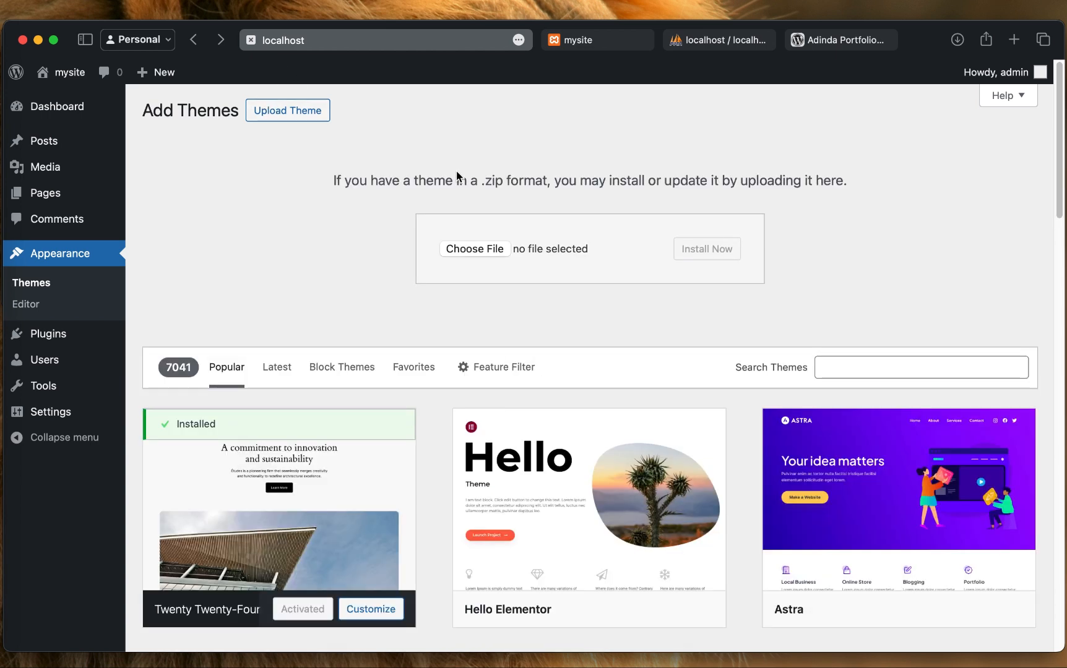
# Choose adinda-portfolio-resume.zip as the upload file, try to install it and return to the Add Themes page
pyautogui.click(463, 249)
pyautogui.click(470, 276)
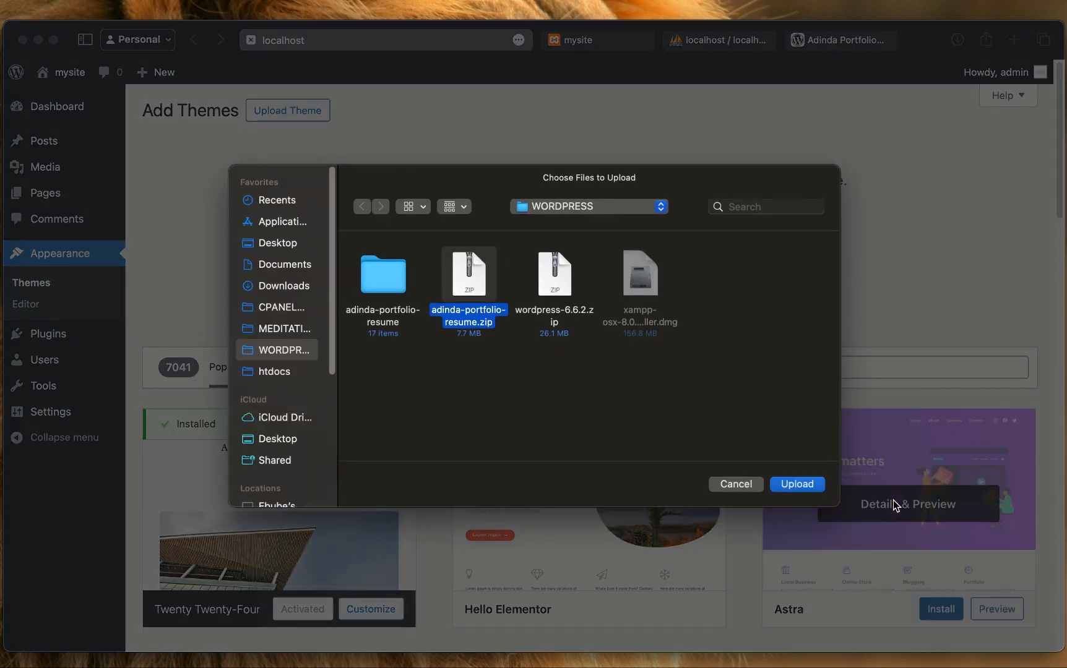
pyautogui.click(800, 487)
pyautogui.click(710, 249)
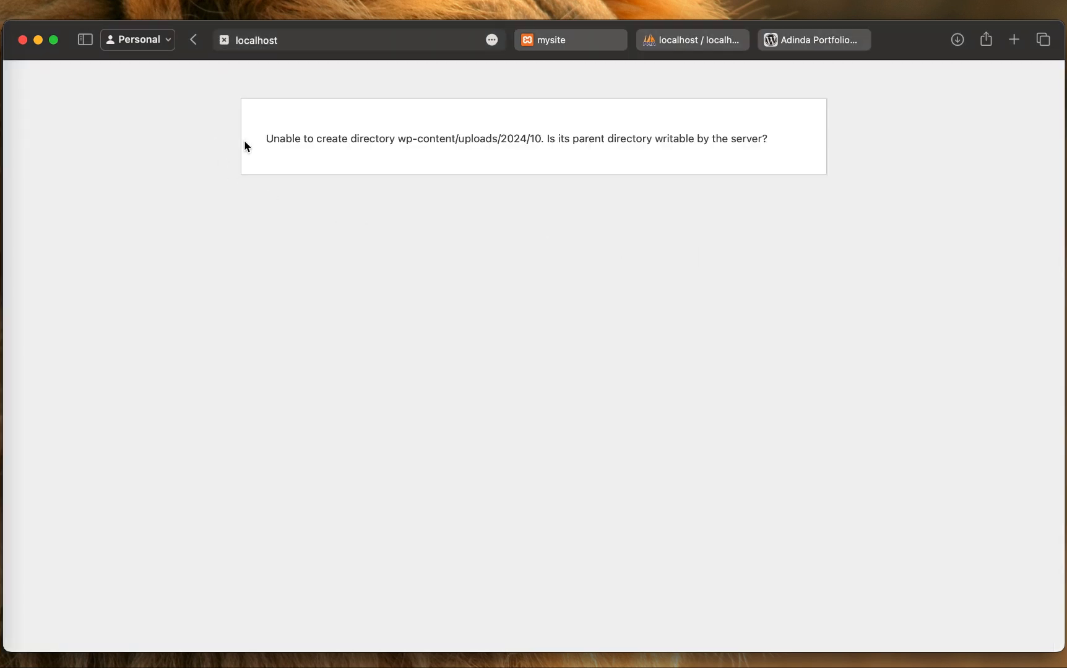
pyautogui.moveTo(245, 146); pyautogui.dragTo(804, 140)
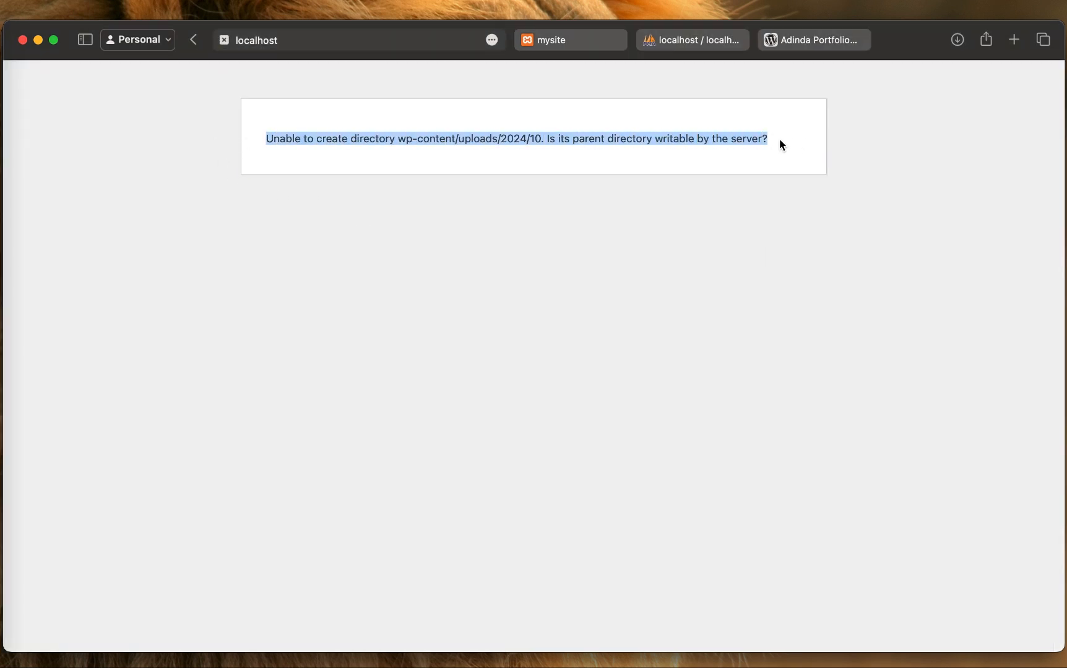
pyautogui.click(779, 139)
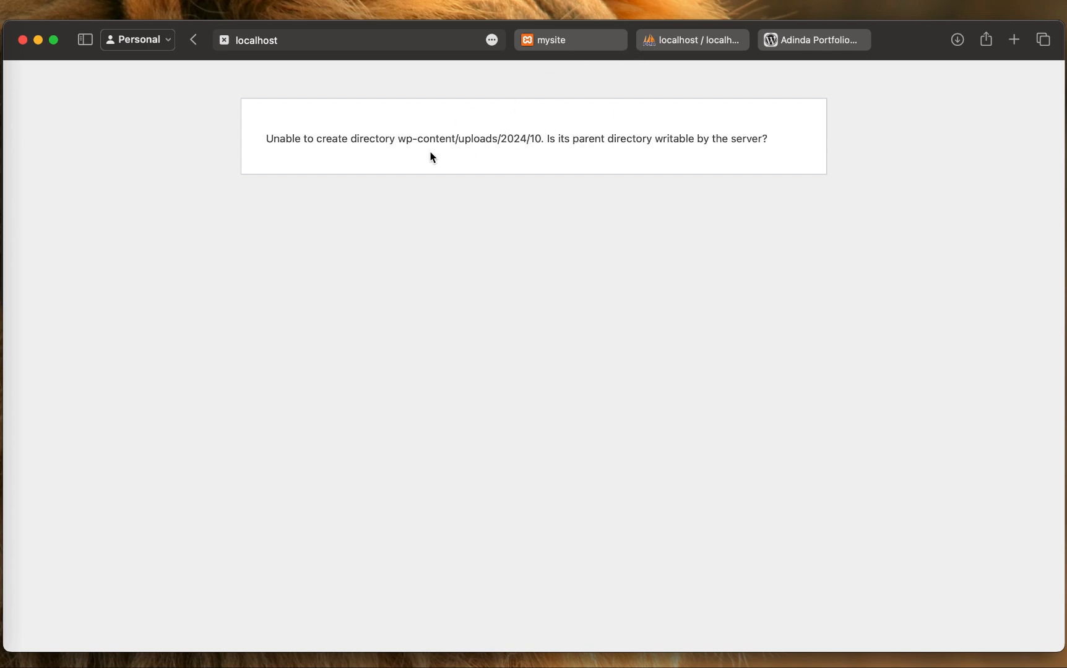
pyautogui.click(195, 39)
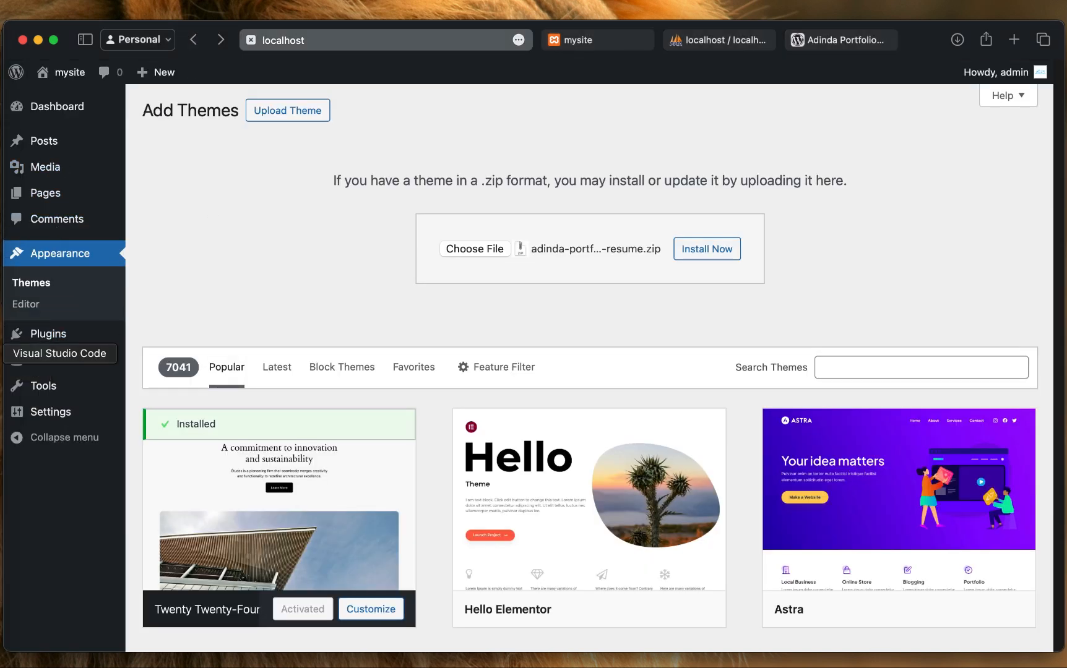
# Switch to Finder and go back from wp-content to htdocs to check the options available for the wordpress folder
pyautogui.click(7, 362)
pyautogui.hotkey('ctrl', 'Left')
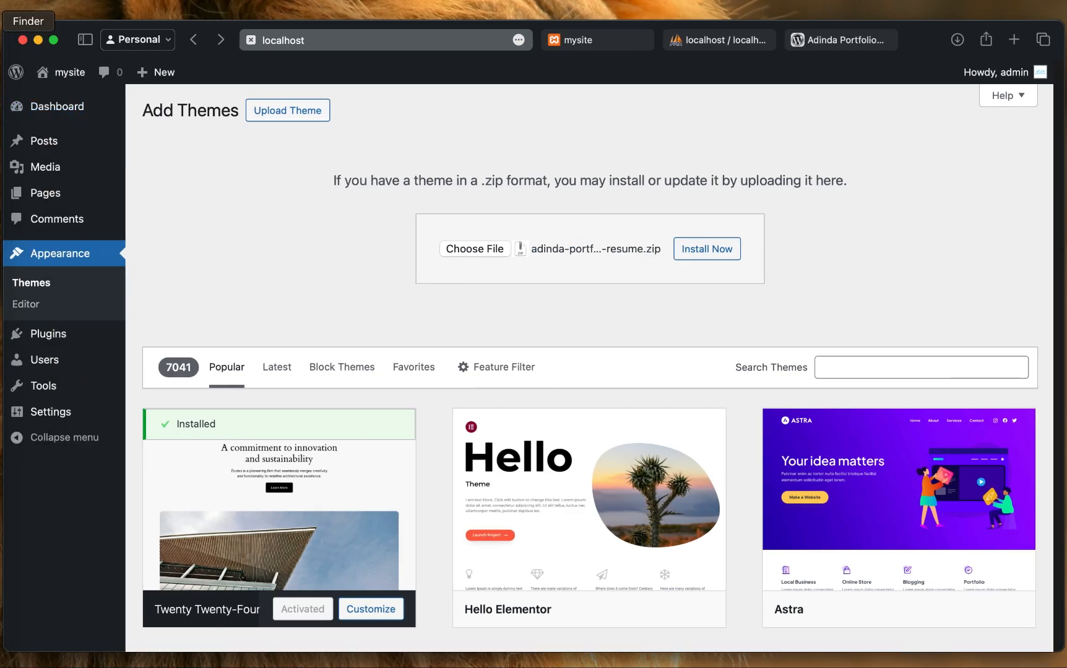
pyautogui.click(1, 21)
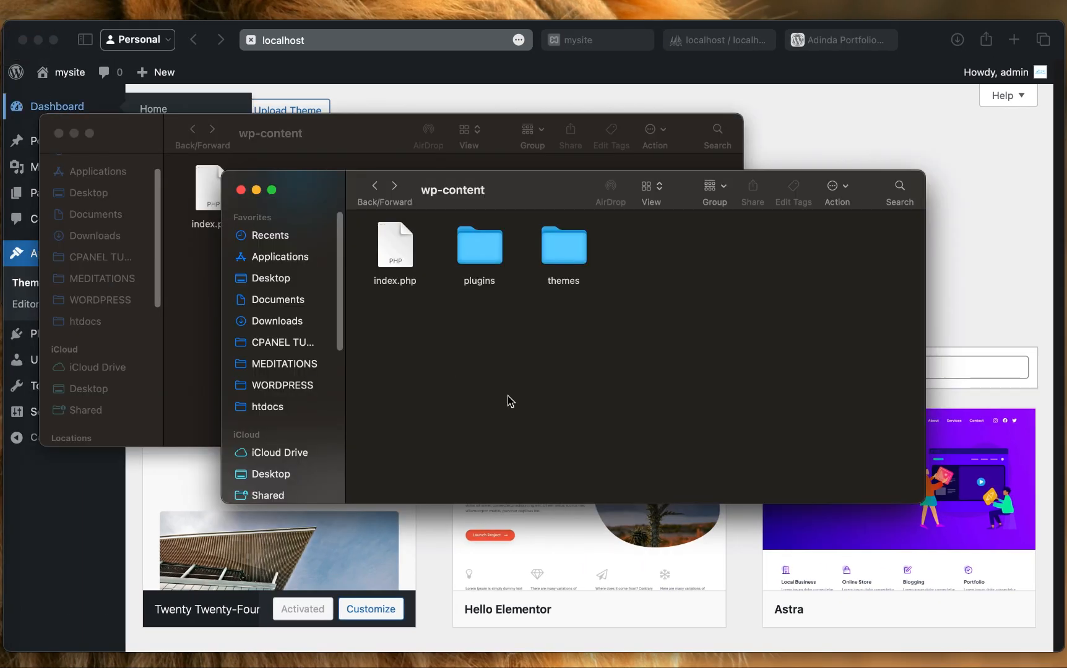
pyautogui.click(374, 186)
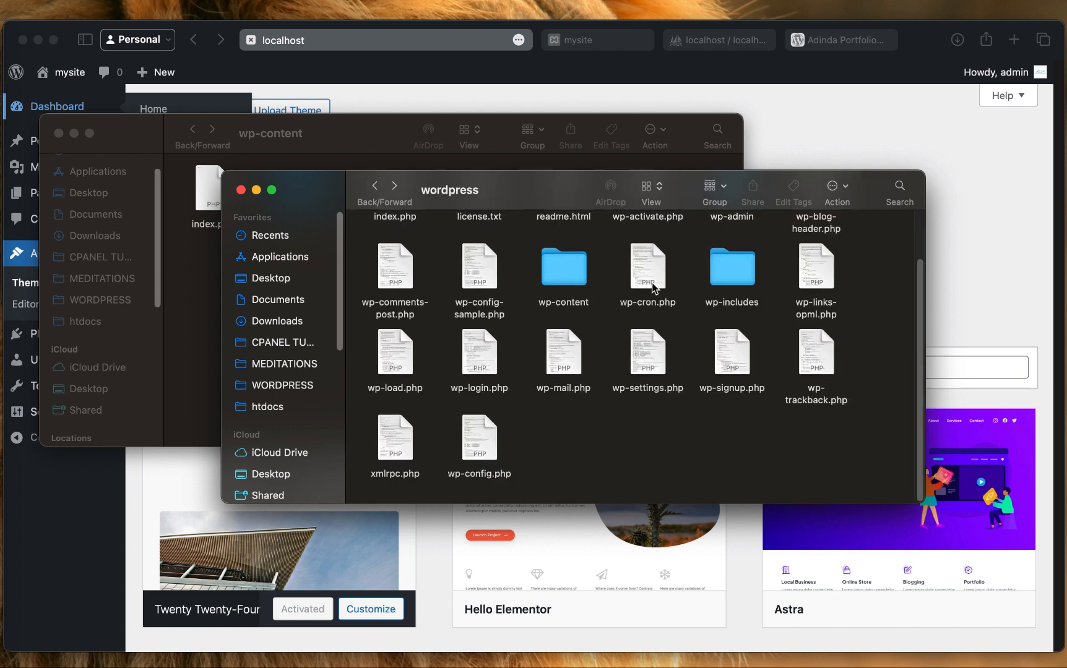
pyautogui.click(843, 188)
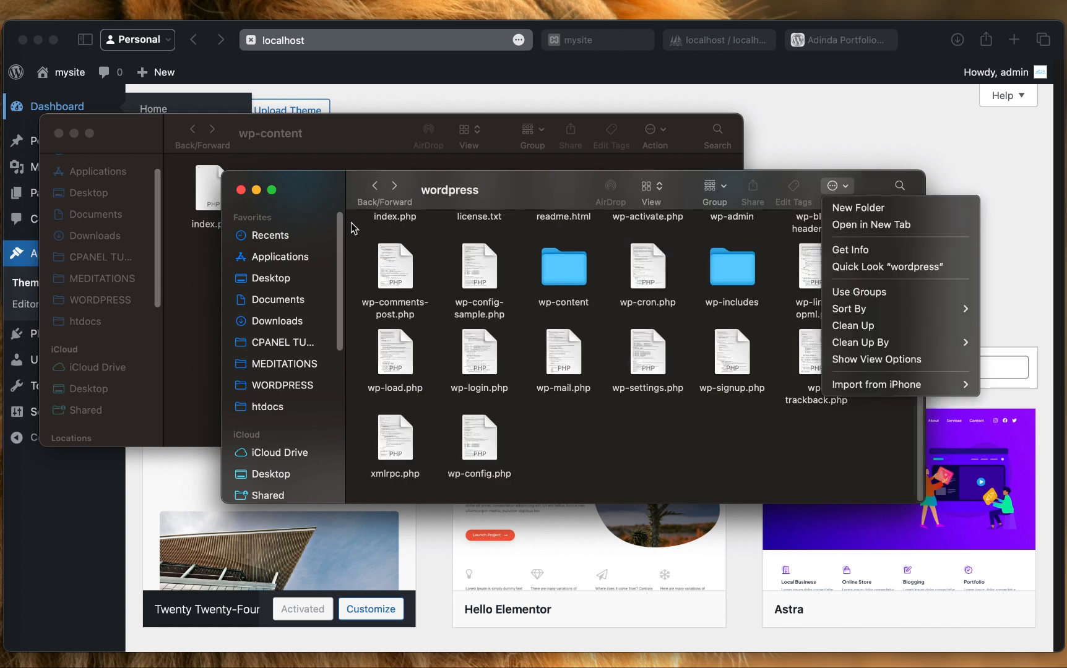
pyautogui.click(371, 187)
pyautogui.click(375, 193)
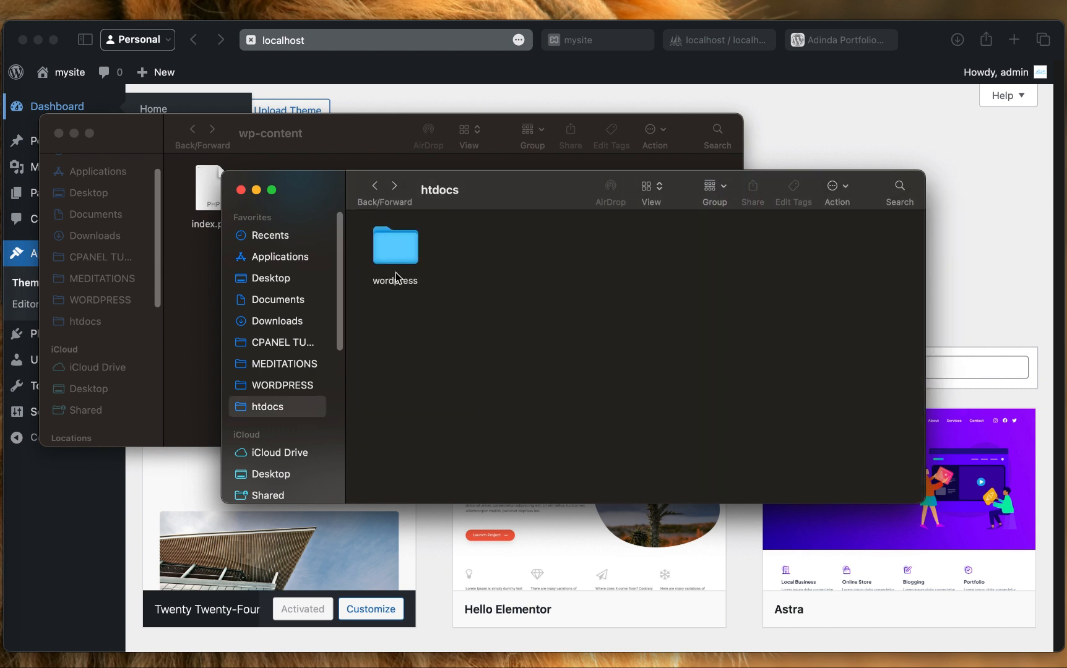
pyautogui.rightClick(400, 245)
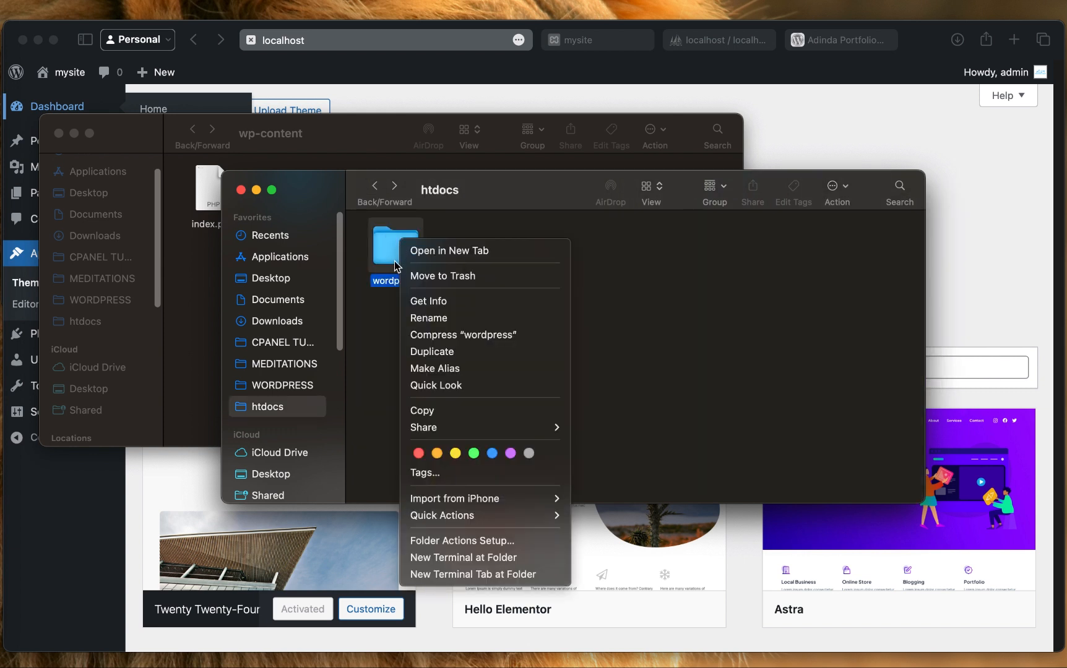
pyautogui.click(381, 323)
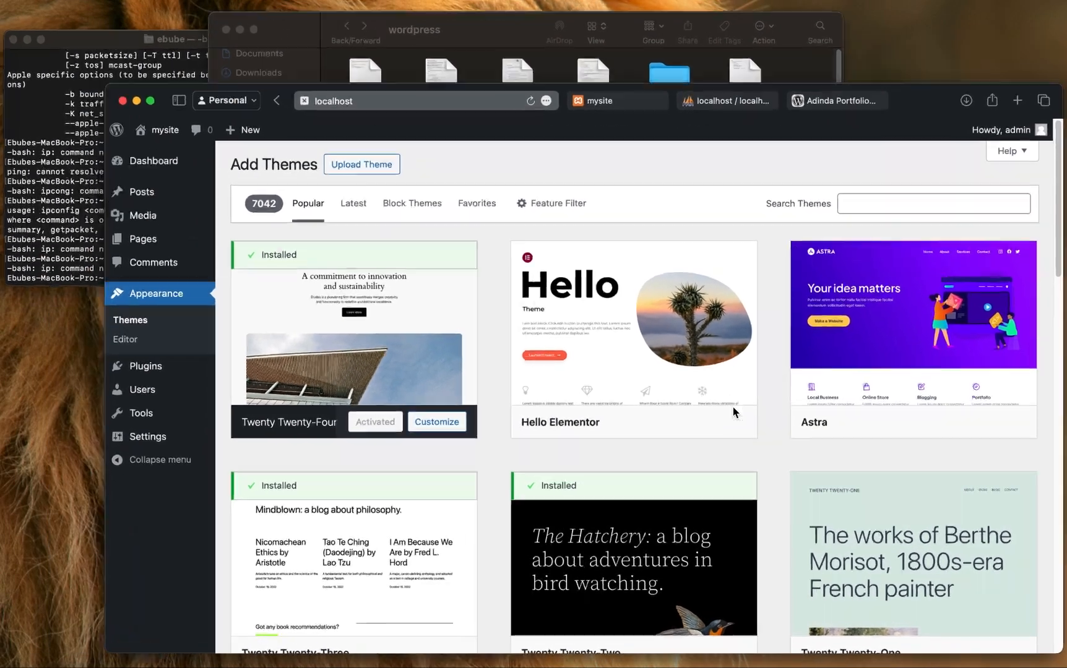
# Switch to Visual Studio Code and select wp-config.php in the wordpress project, with the FTP bypass notes alongside
pyautogui.hotkey('ctrl', 'Right')
pyautogui.hotkey('ctrl', 'Left')
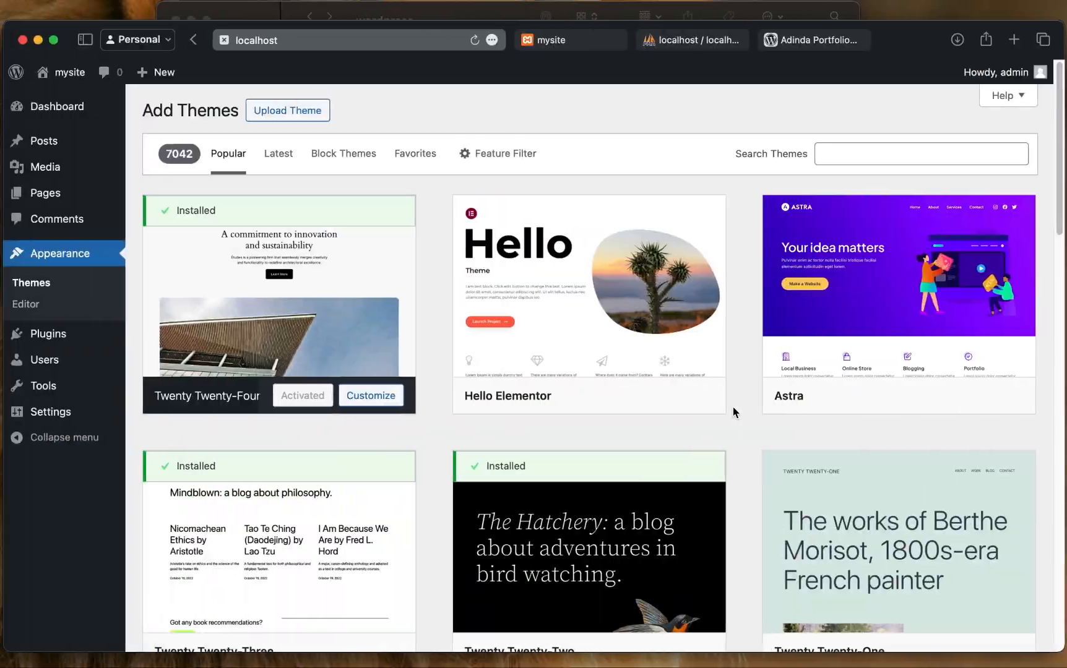
pyautogui.hotkey('ctrl', 'Right')
pyautogui.hotkey('ctrl', 'Left')
pyautogui.hotkey('ctrl', 'Right')
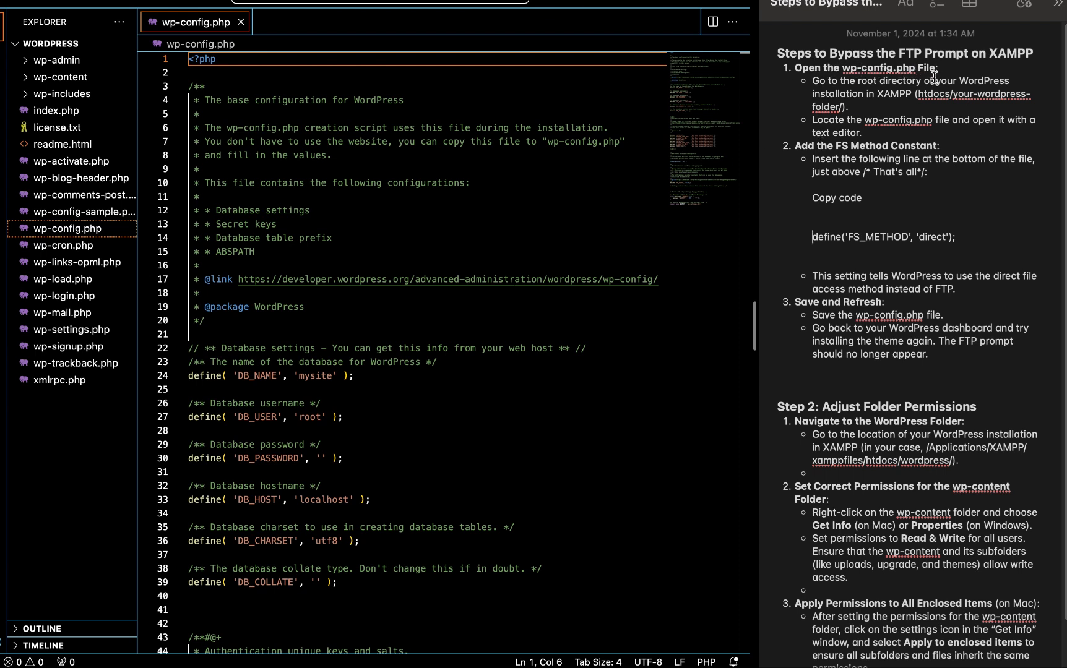
pyautogui.click(67, 236)
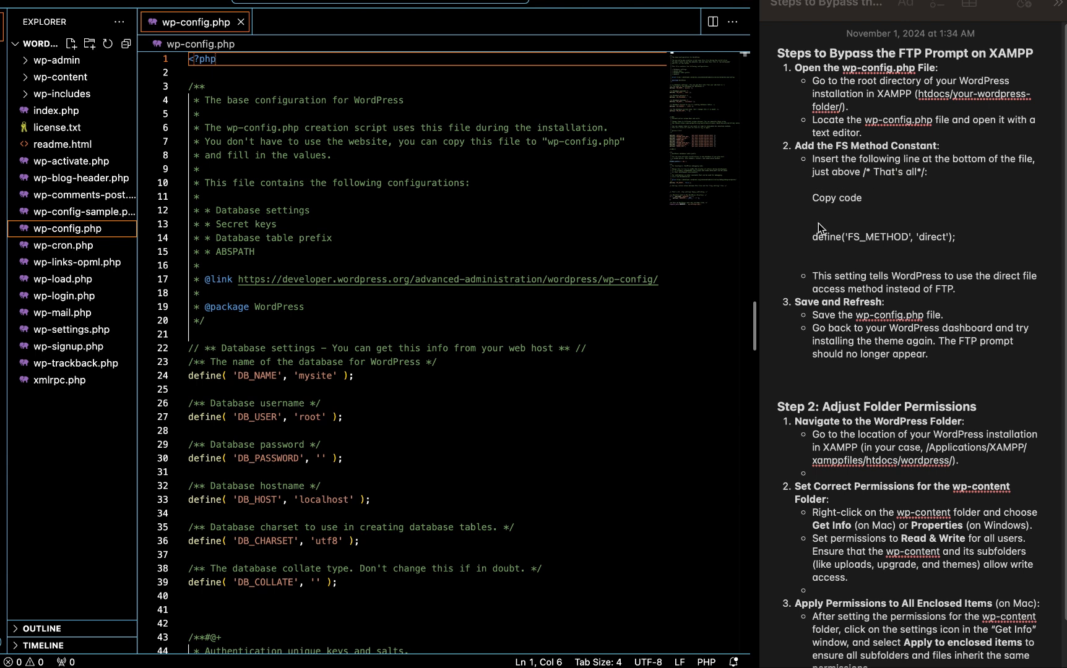
# Copy define('FS_METHOD', 'direct'); from the notes and paste it on line 2 of wp-config.php, below the opening PHP tag
pyautogui.click(813, 242)
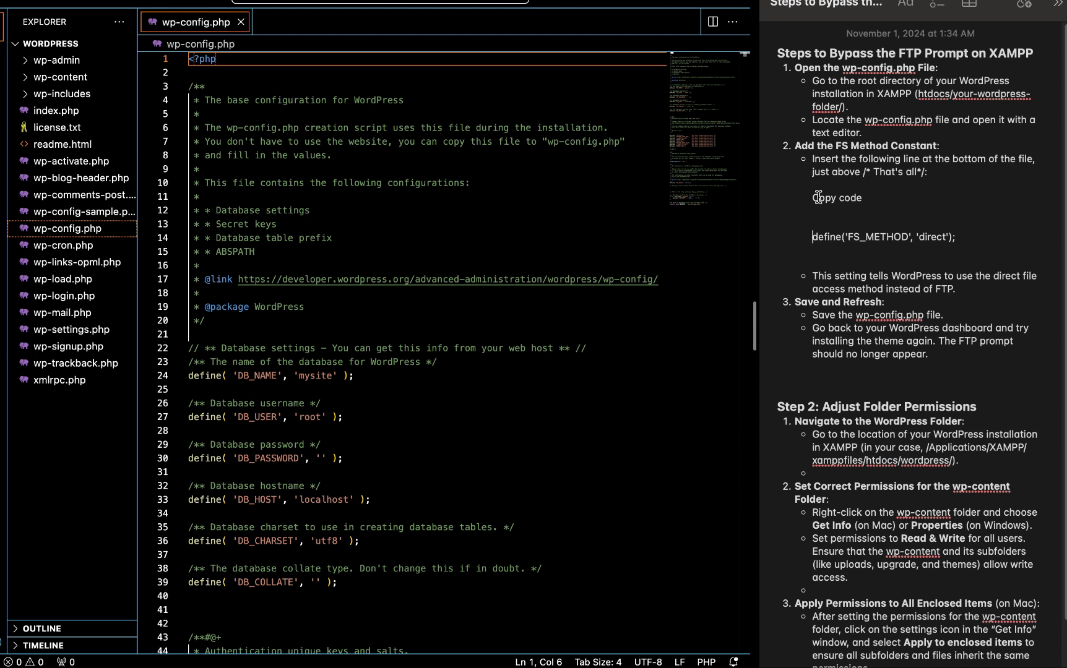
pyautogui.moveTo(810, 198); pyautogui.dragTo(894, 199)
pyautogui.click(965, 223)
pyautogui.moveTo(989, 242); pyautogui.dragTo(812, 234)
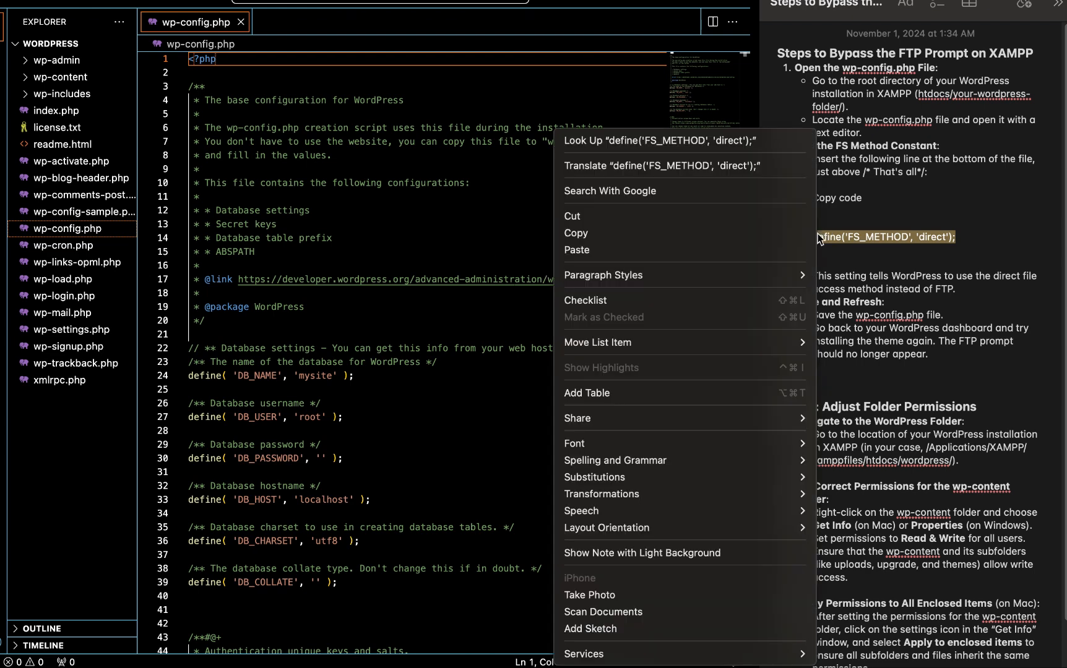
pyautogui.rightClick(818, 233)
pyautogui.click(714, 229)
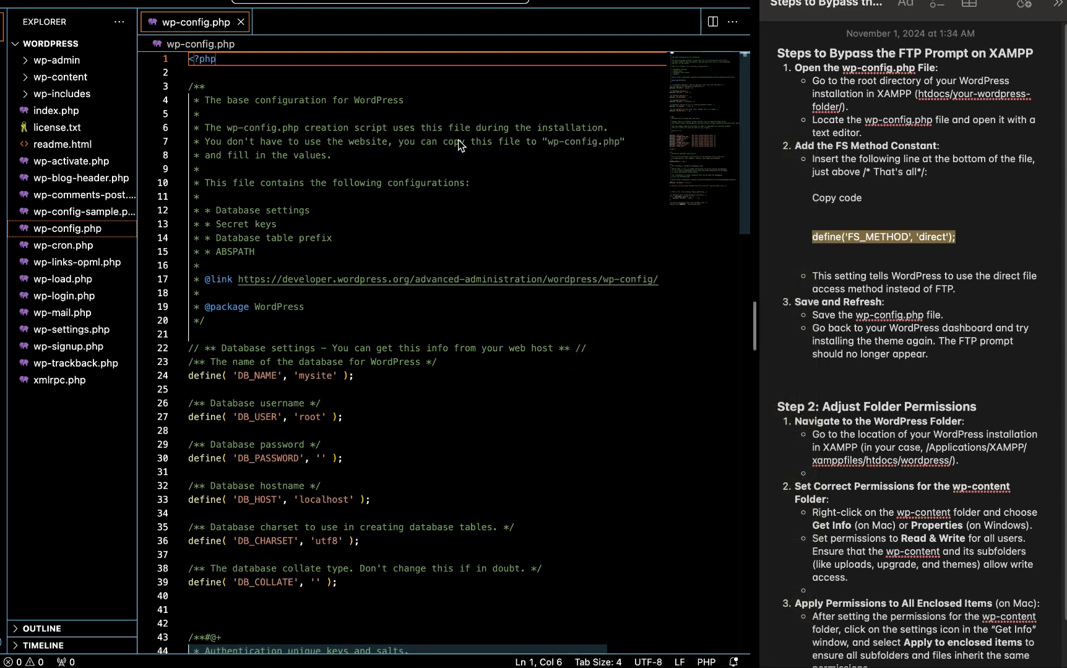
pyautogui.click(201, 69)
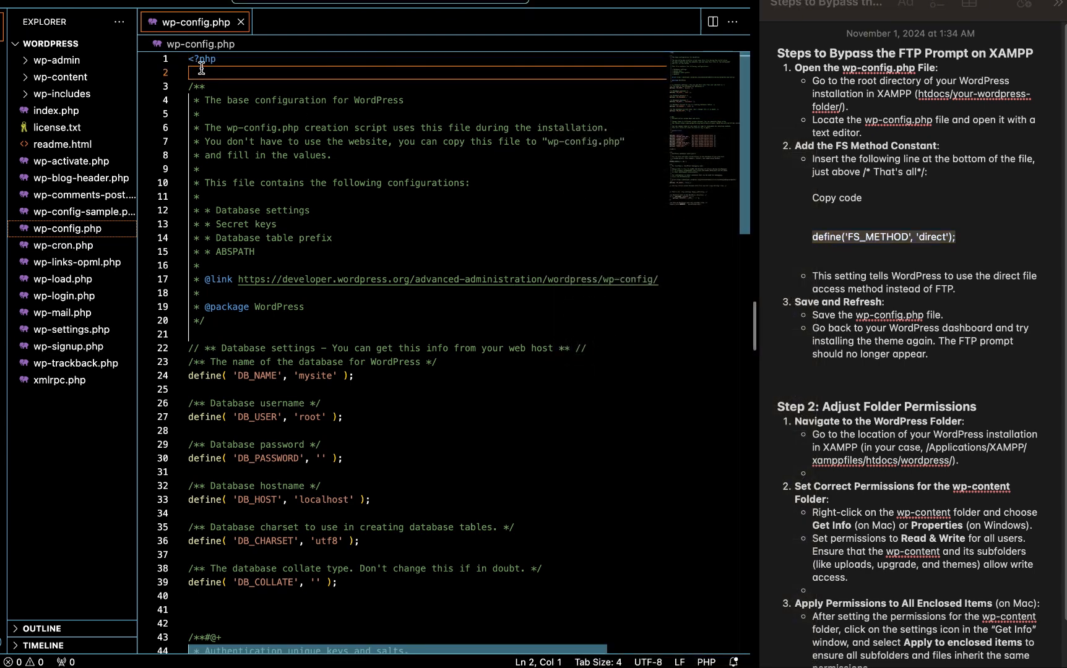
pyautogui.press('super+v')
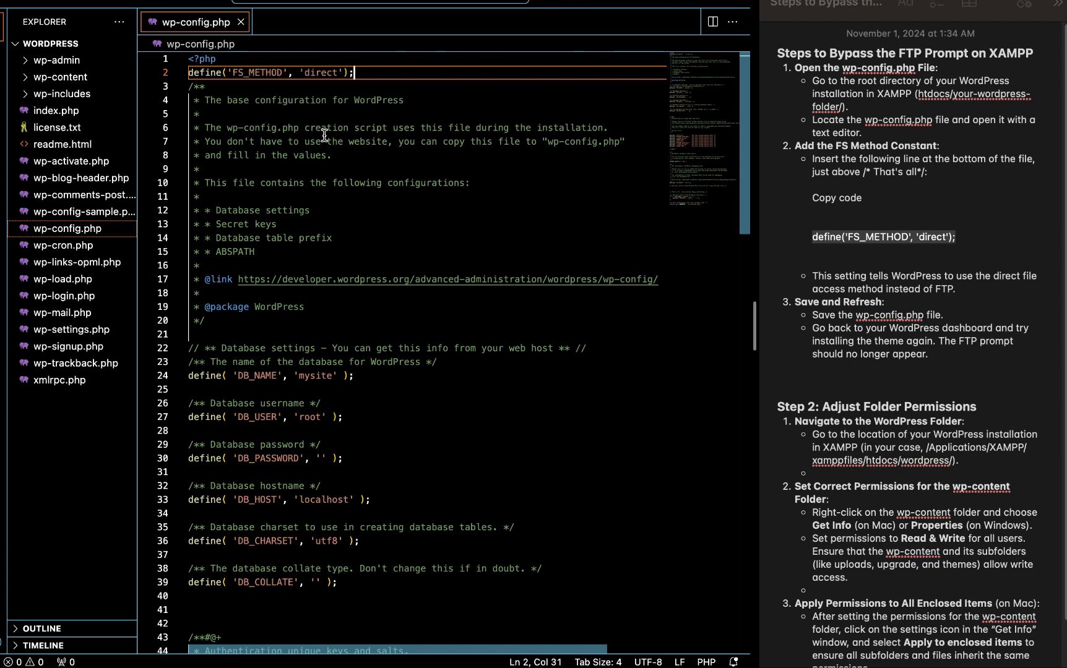
# Check the FS_METHOD line in wp-config.php and read the remaining notes on saving and adjusting folder permissions
pyautogui.press('Down')
pyautogui.press('Down')
pyautogui.click(226, 70)
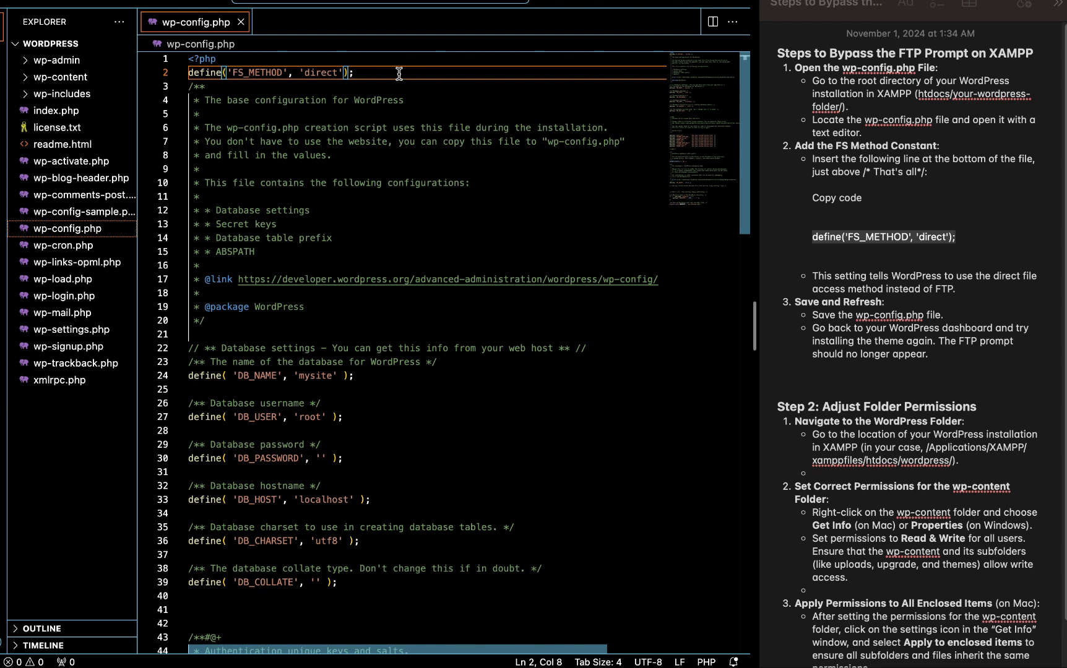
pyautogui.click(364, 74)
pyautogui.moveTo(364, 74); pyautogui.dragTo(200, 55)
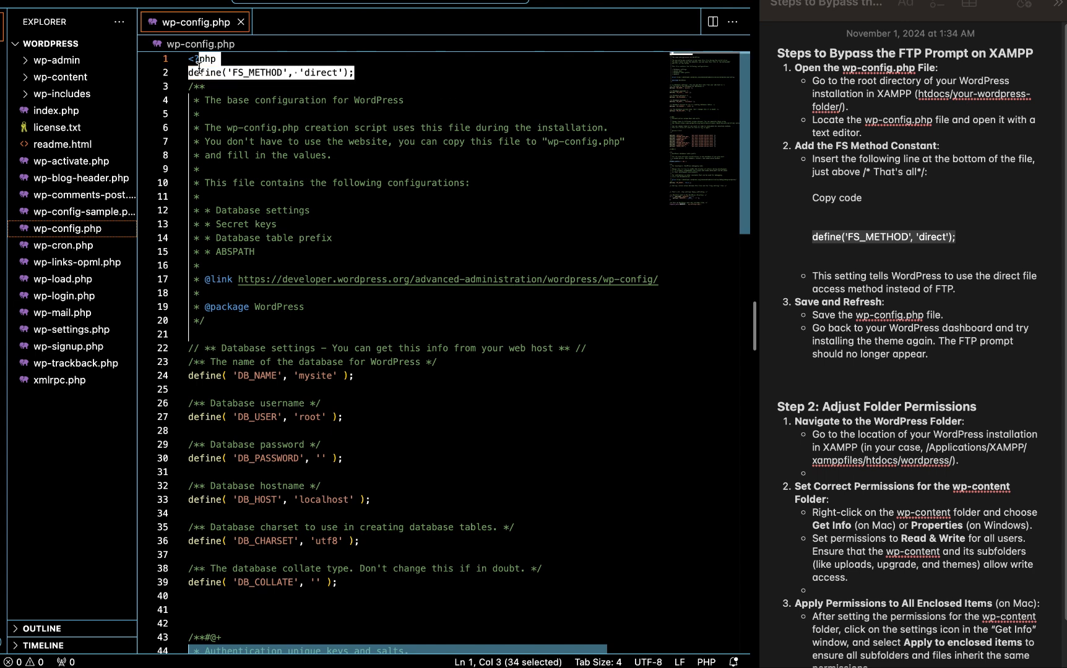
pyautogui.click(192, 86)
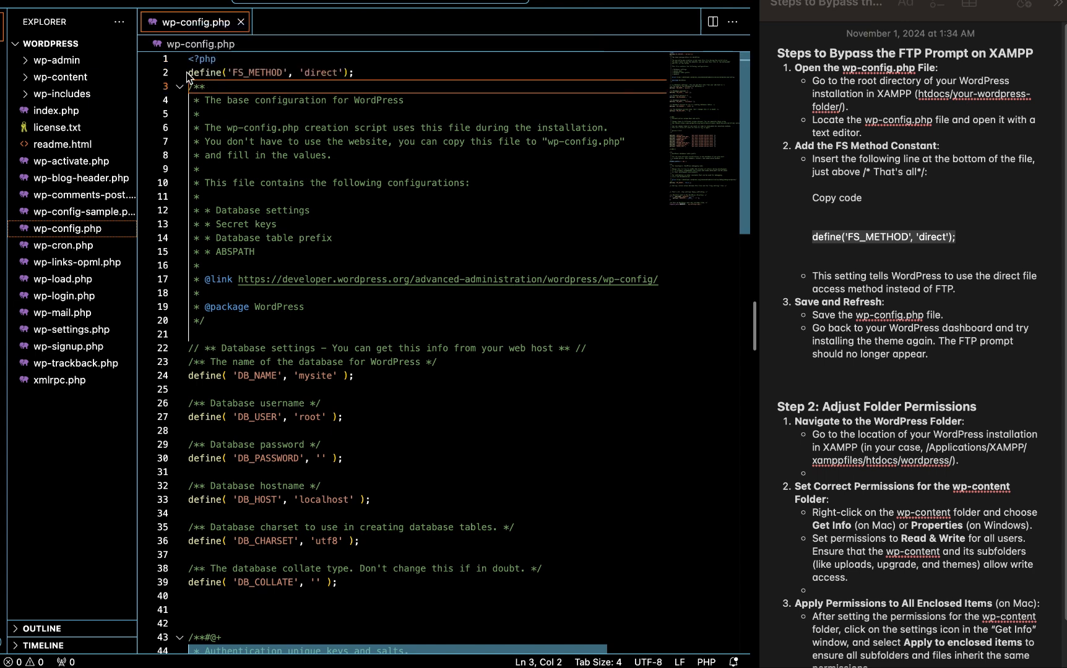
pyautogui.moveTo(188, 73); pyautogui.dragTo(224, 75)
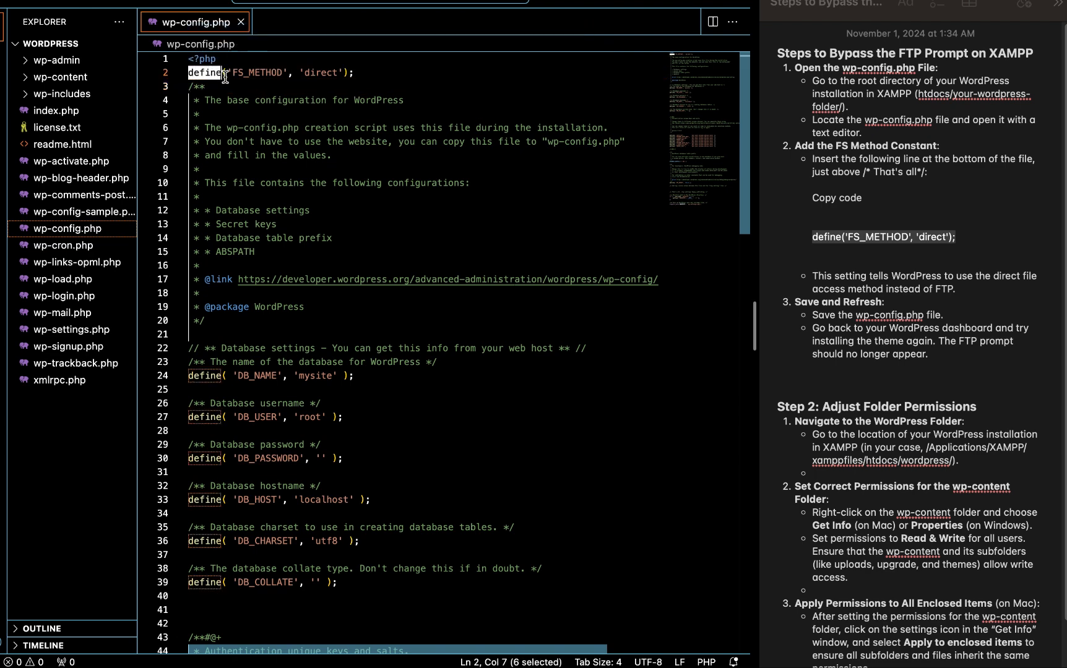
pyautogui.click(370, 72)
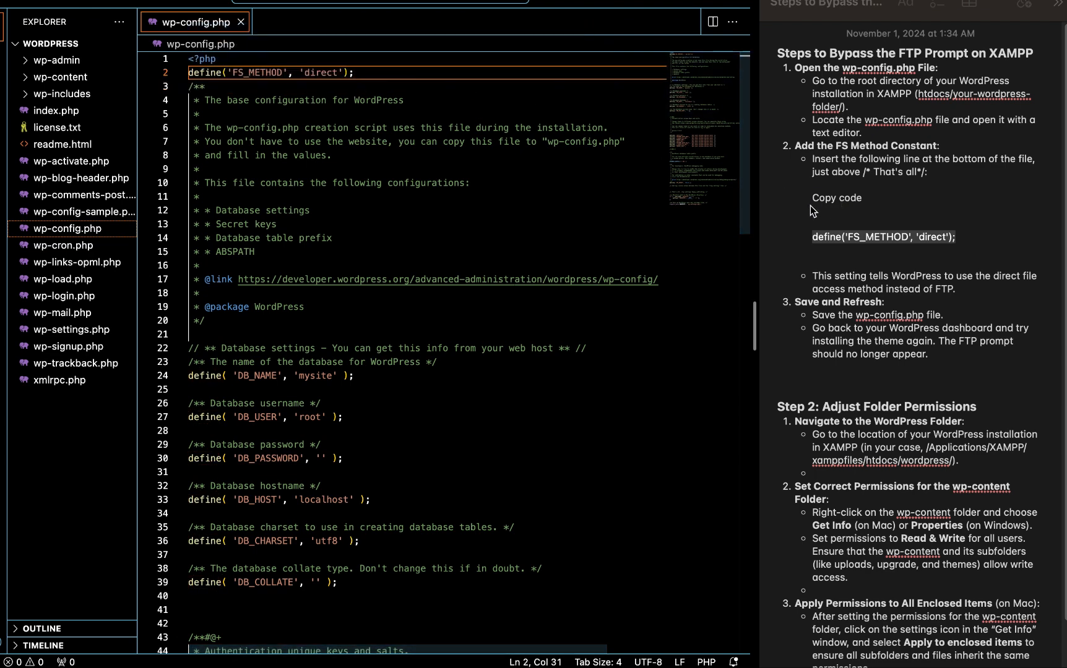
pyautogui.scroll(-1, 872, 271)
pyautogui.scroll(-3, 872, 271)
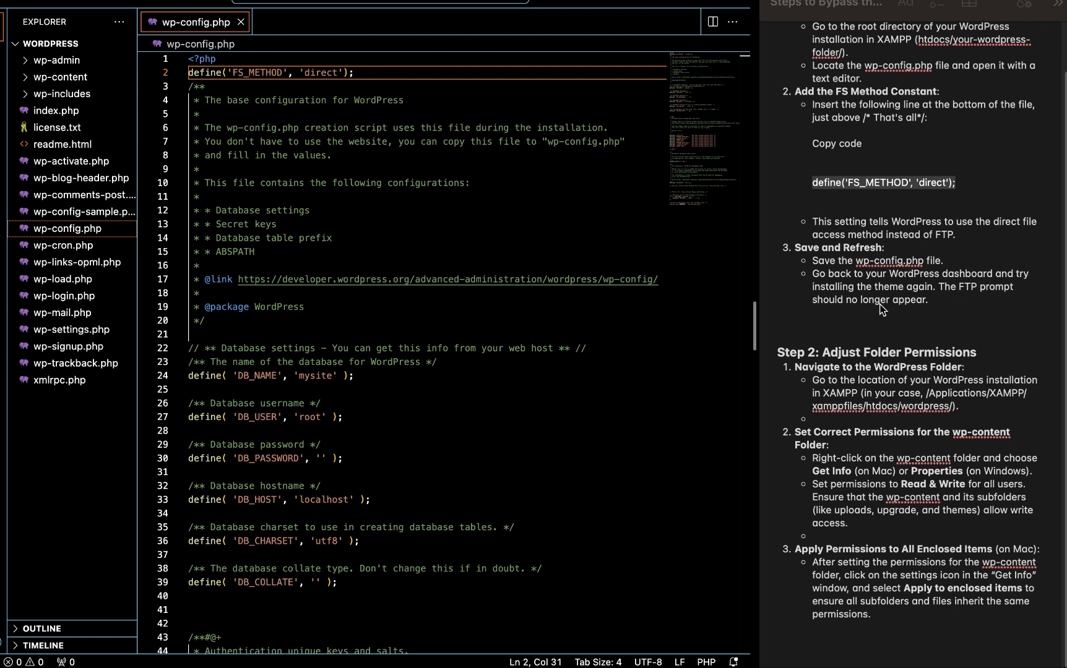
pyautogui.click(630, 324)
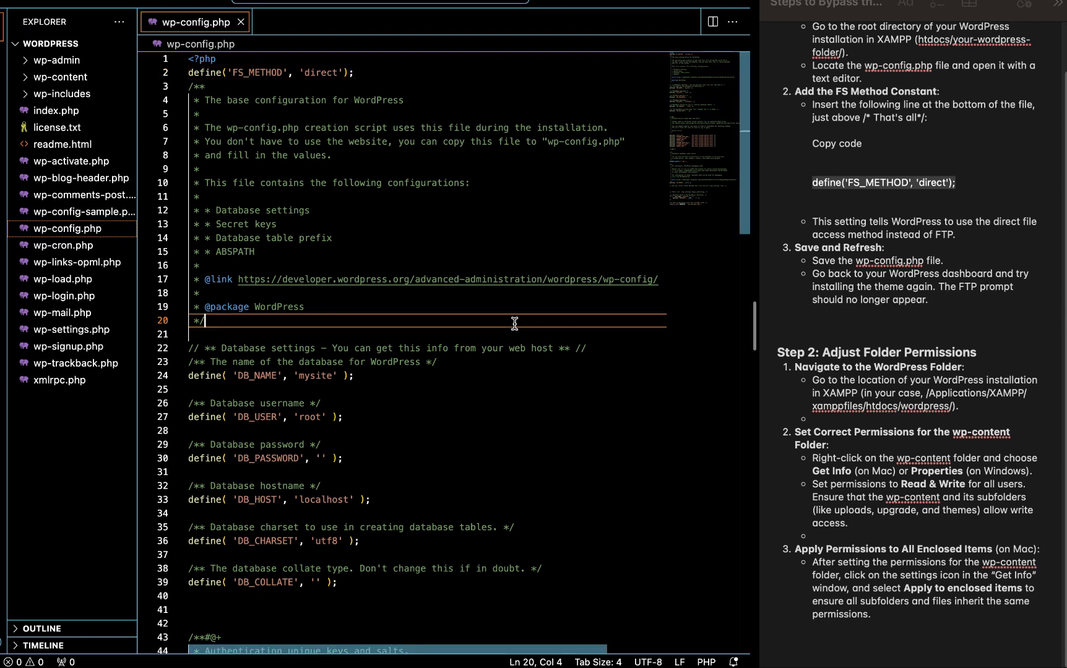
# Switch back to the browser, reload the Add Themes page and install the Blocksy theme from the popular themes
pyautogui.hotkey('ctrl', 'Left')
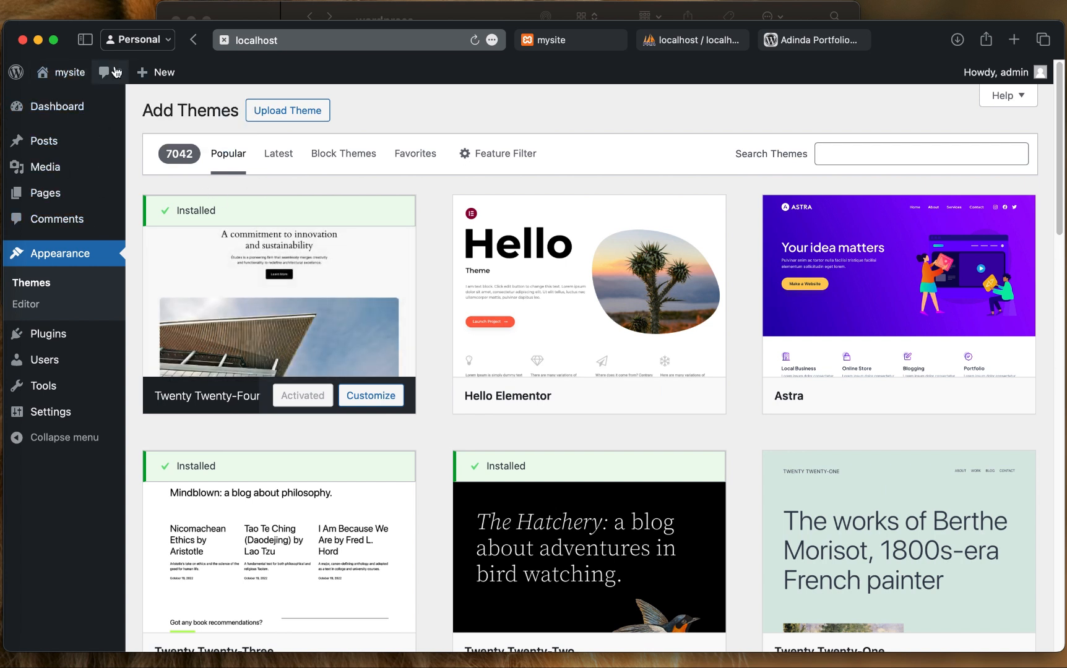
pyautogui.press('super+r')
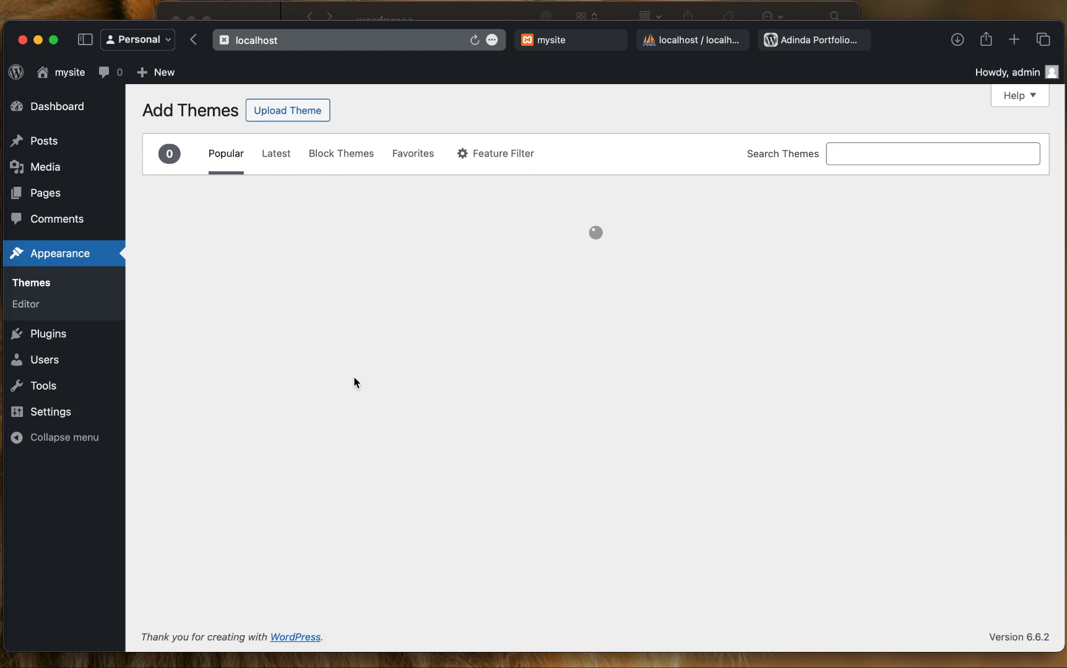
pyautogui.scroll(-2, 527, 542)
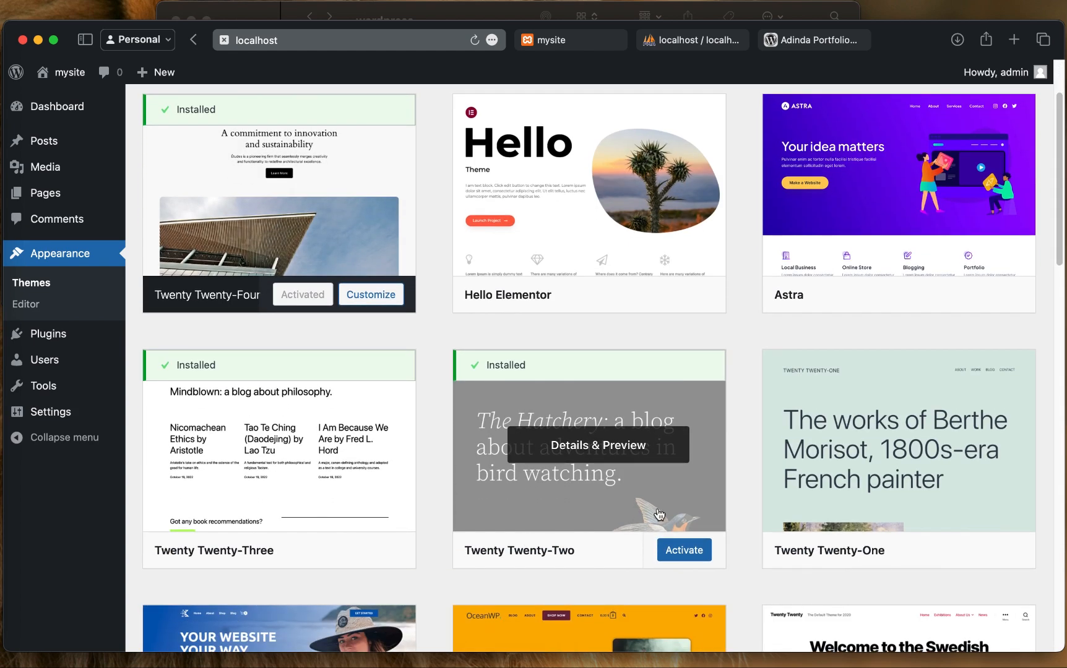
pyautogui.scroll(-10, 659, 515)
pyautogui.scroll(-7, 659, 515)
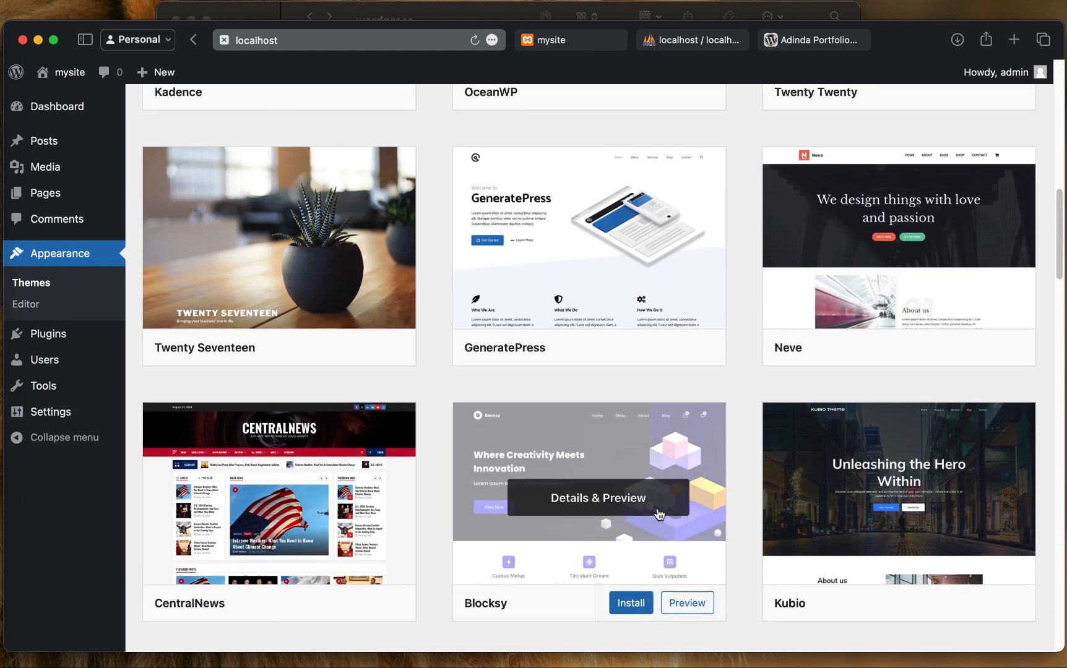
pyautogui.scroll(-1, 659, 515)
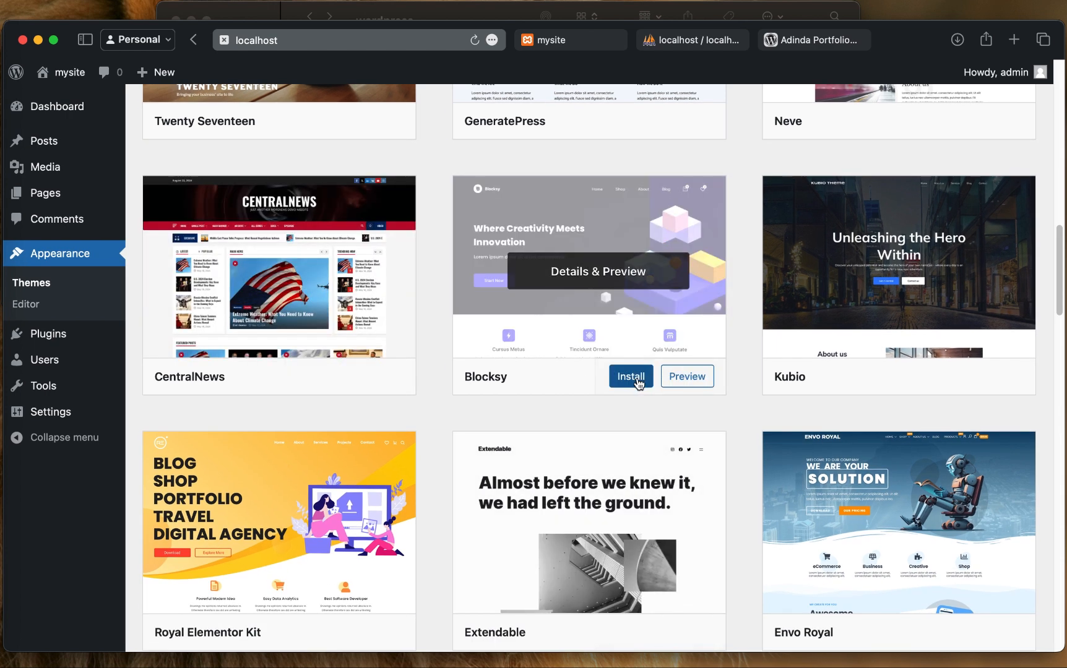
pyautogui.click(638, 379)
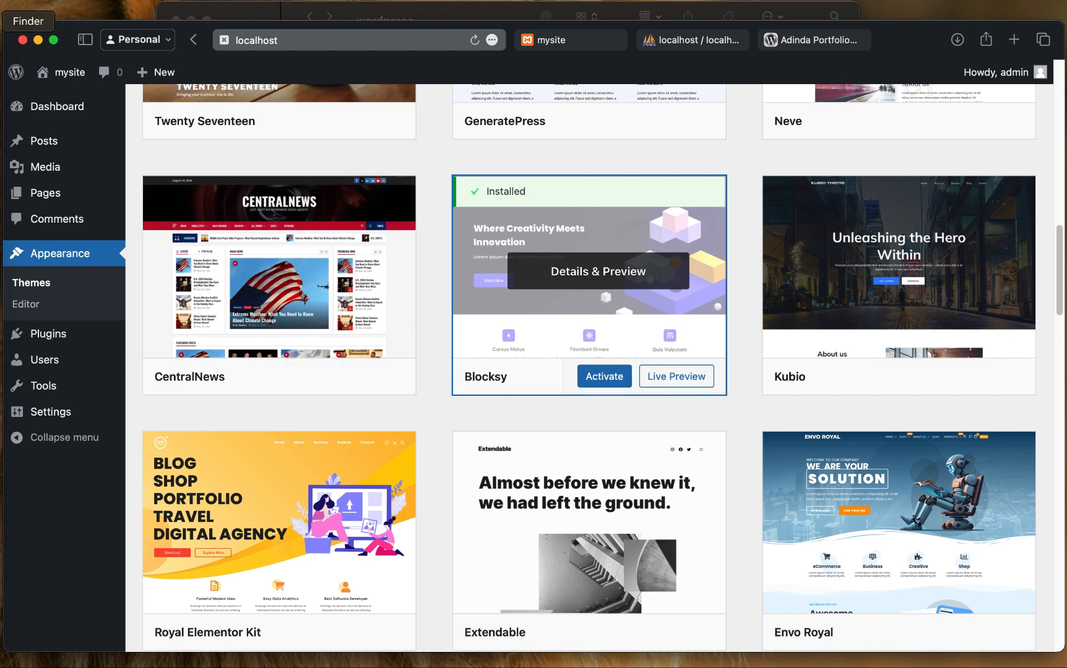
# Switch to Finder, check the contents of wp-content in htdocs/wordpress, and open the info window for the wp-content folder
pyautogui.click(2, 21)
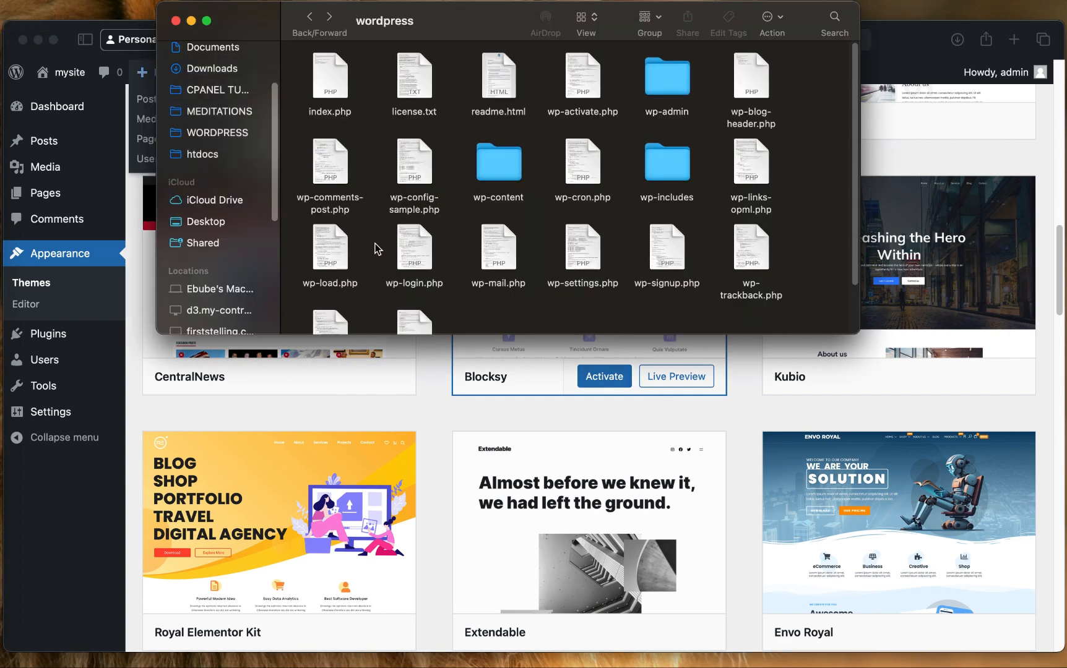
pyautogui.click(309, 17)
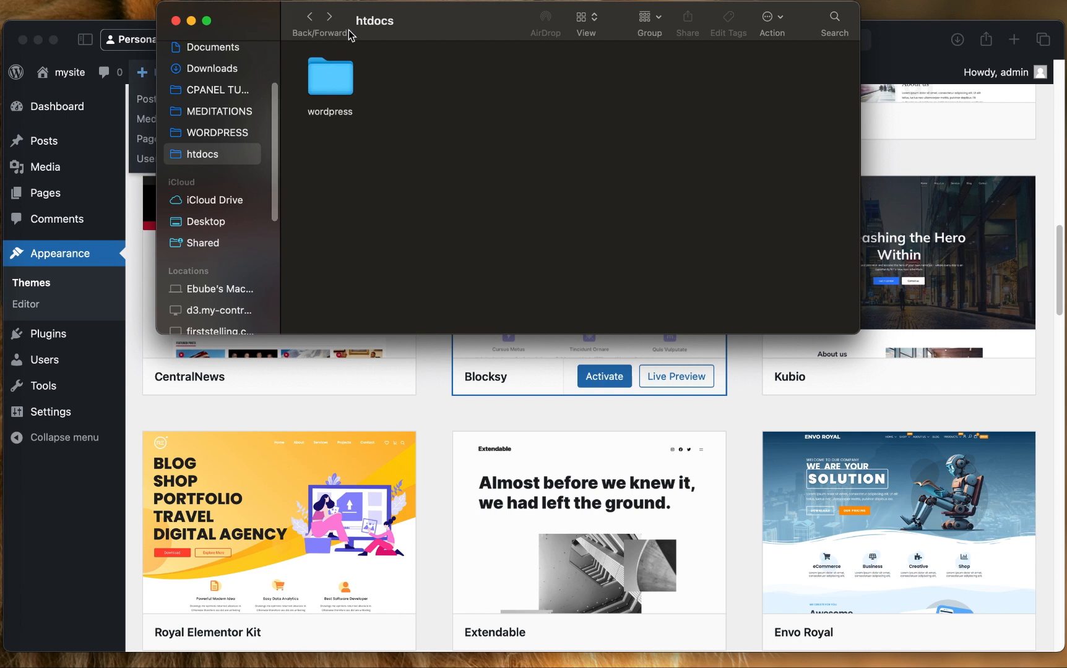
pyautogui.doubleClick(330, 80)
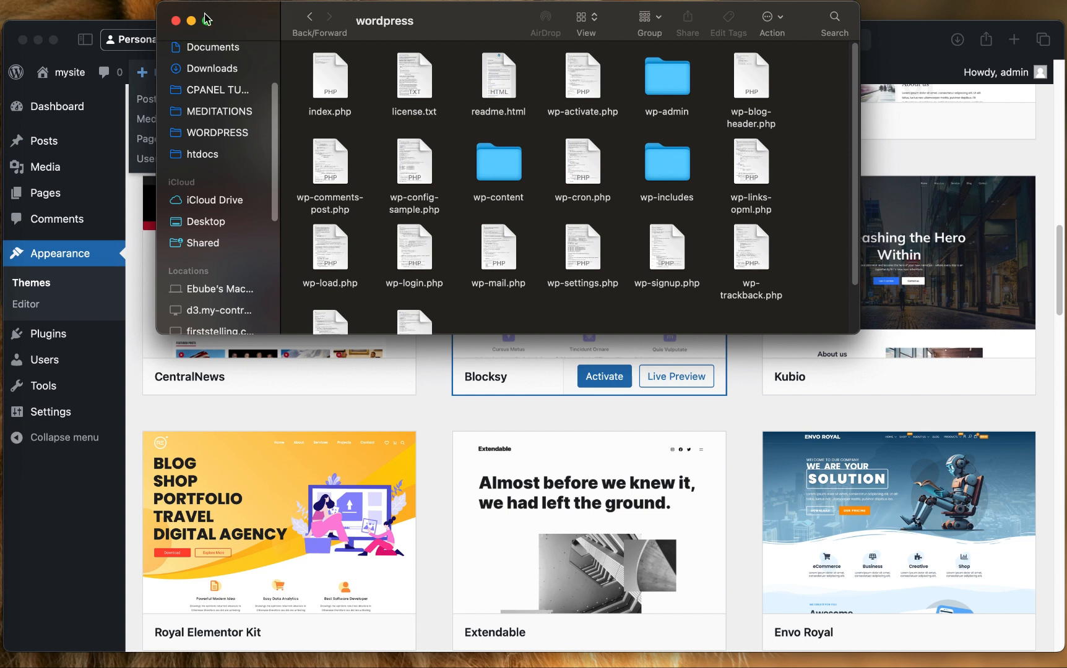
pyautogui.click(489, 168)
pyautogui.doubleClick(489, 168)
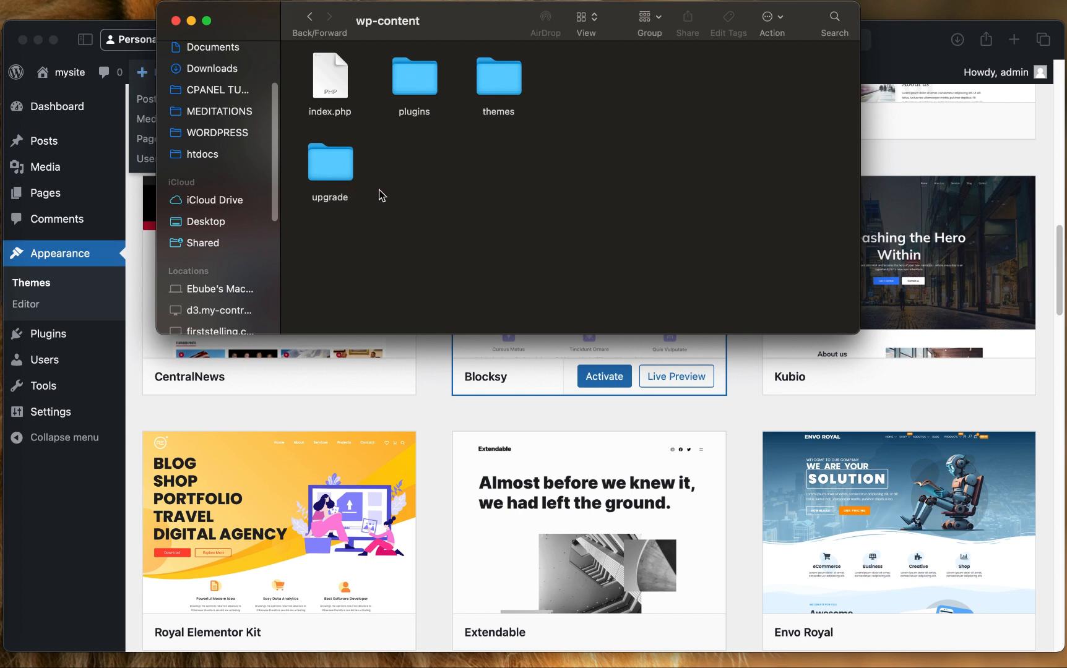
pyautogui.click(310, 18)
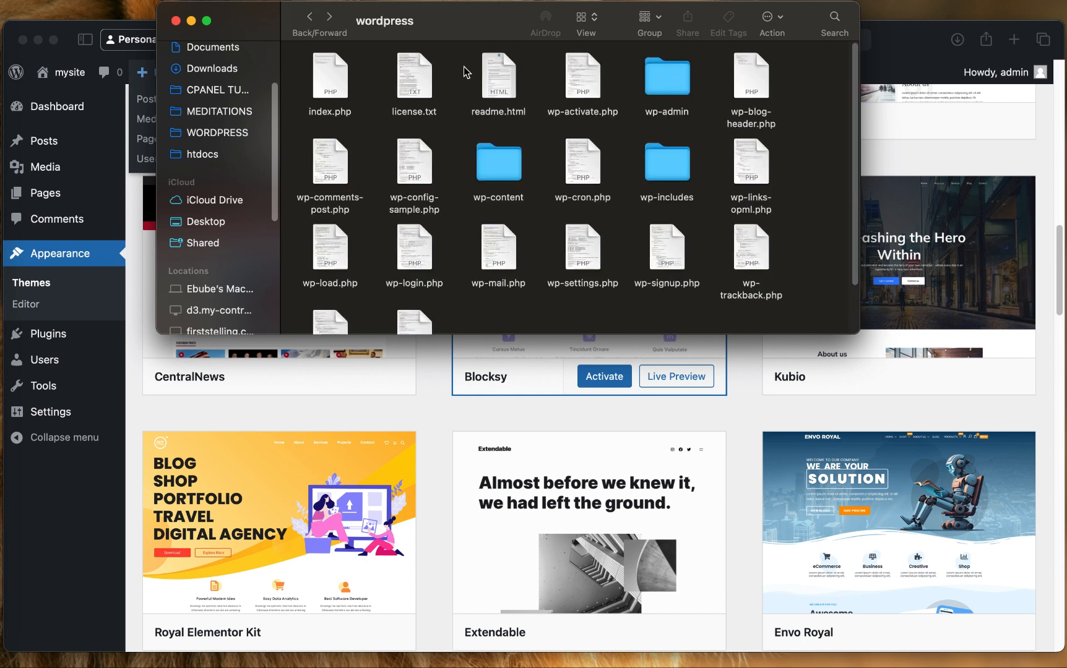
pyautogui.rightClick(498, 171)
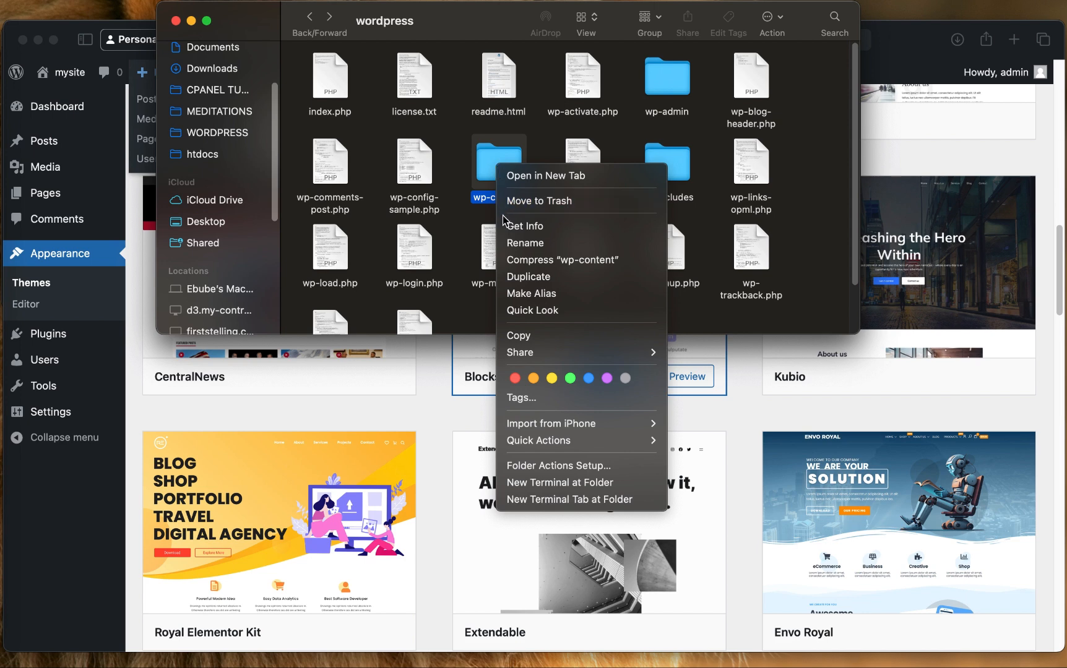
pyautogui.click(539, 230)
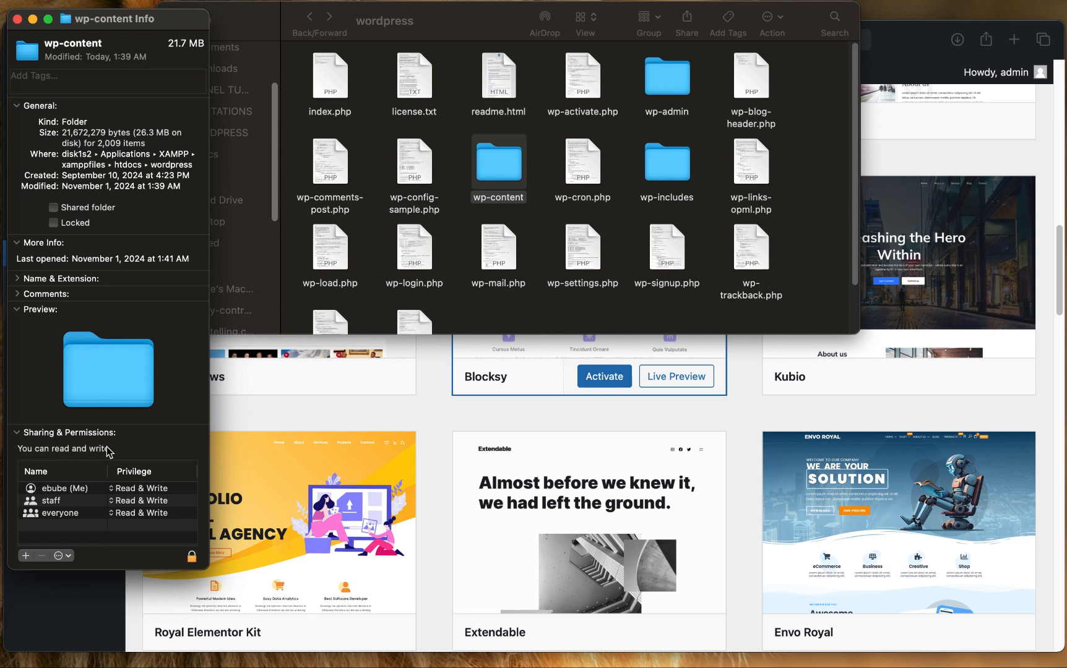
# Unlock the wp-content sharing and permissions settings by entering the account password
pyautogui.click(192, 559)
pyautogui.write('*')
pyautogui.press('Return')
# Set the wp-content privileges for staff and everyone to Read only
pyautogui.click(135, 502)
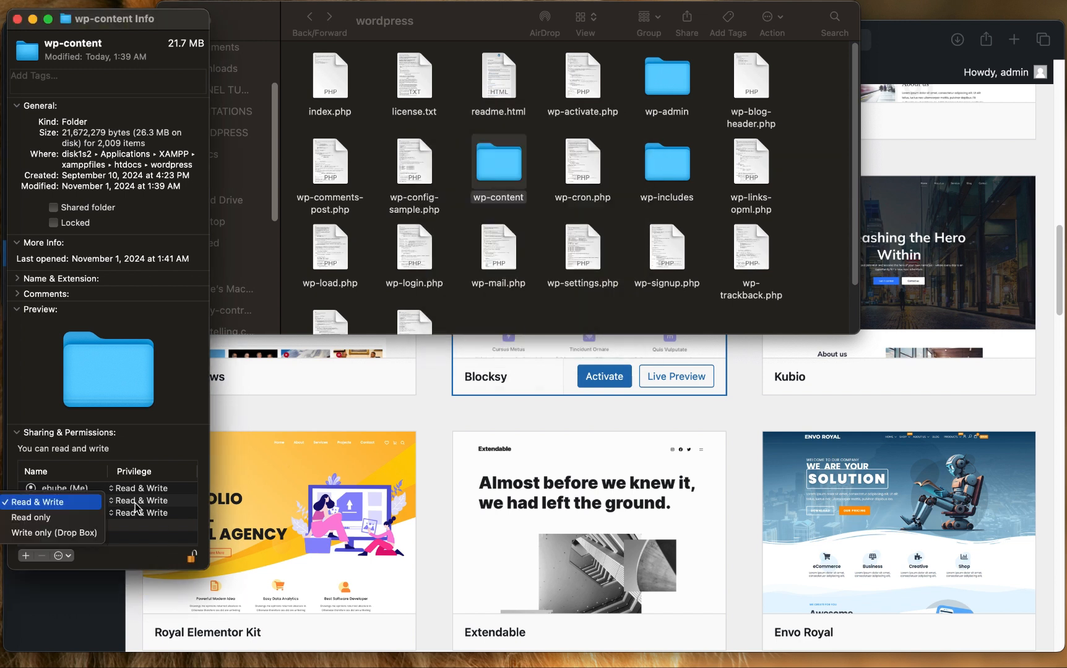
pyautogui.click(75, 518)
pyautogui.click(162, 513)
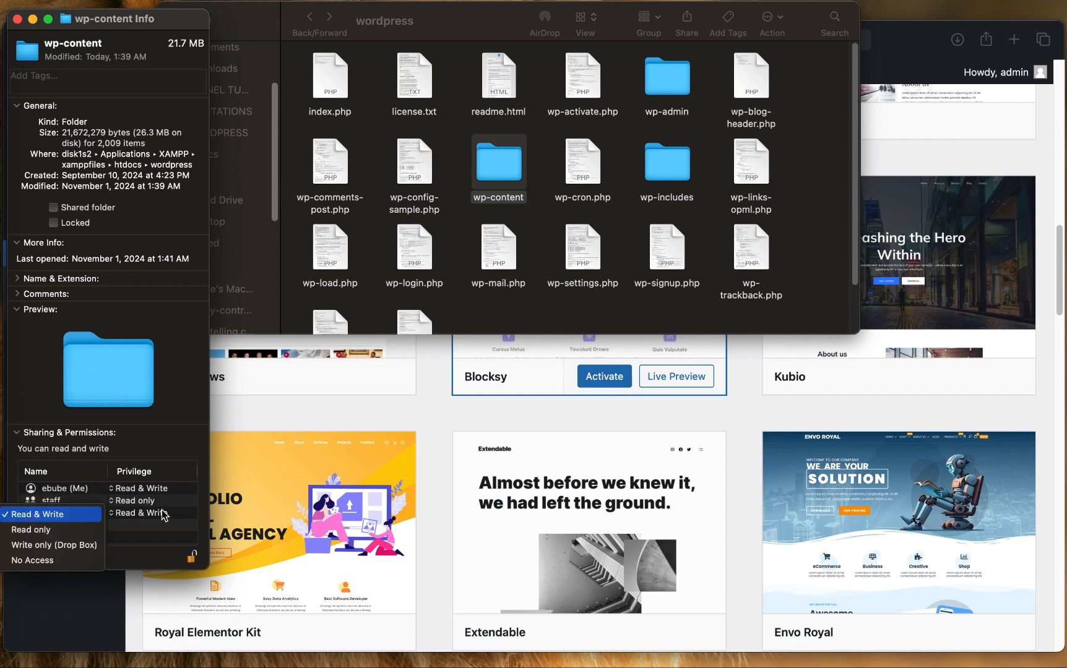
pyautogui.click(45, 530)
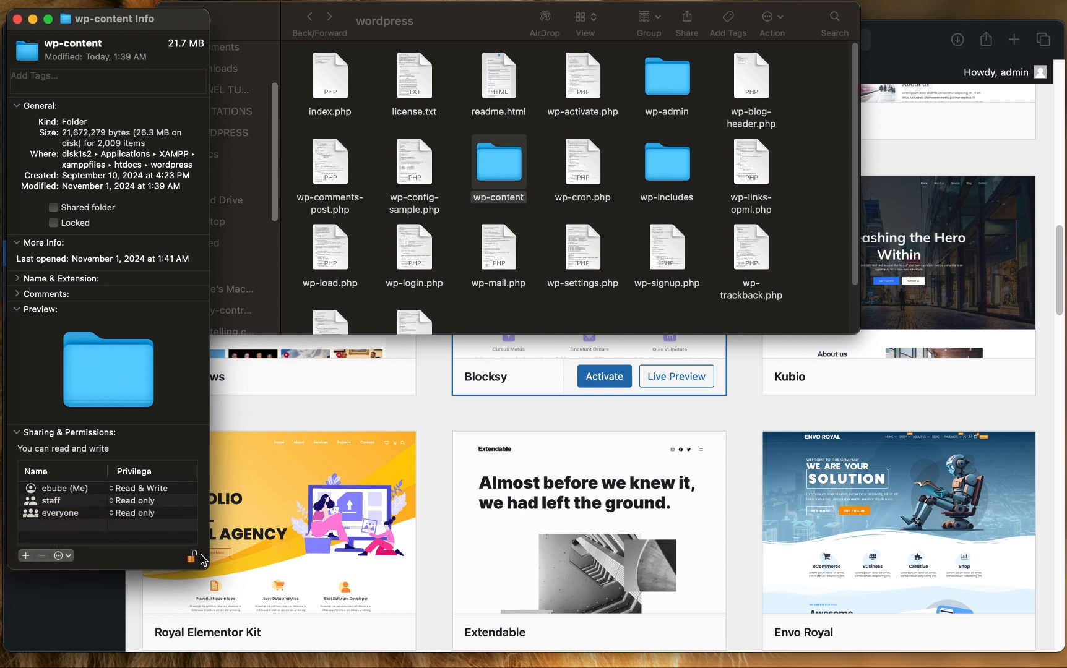
# Set the wp-content privileges for staff and everyone to Read & Write
pyautogui.click(149, 503)
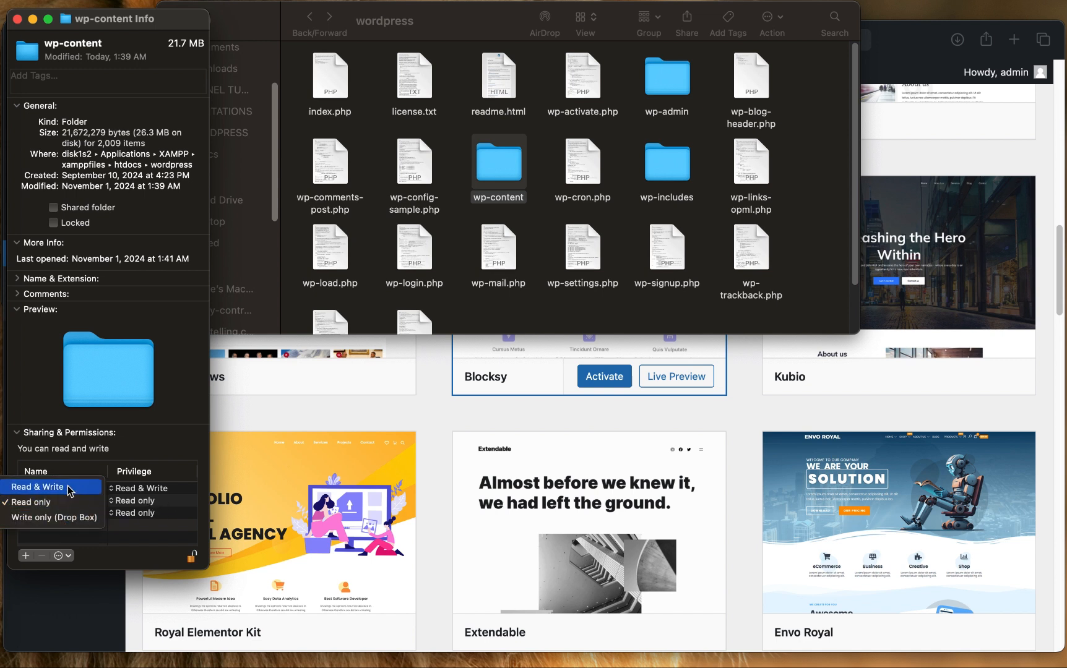
pyautogui.click(102, 489)
pyautogui.click(135, 513)
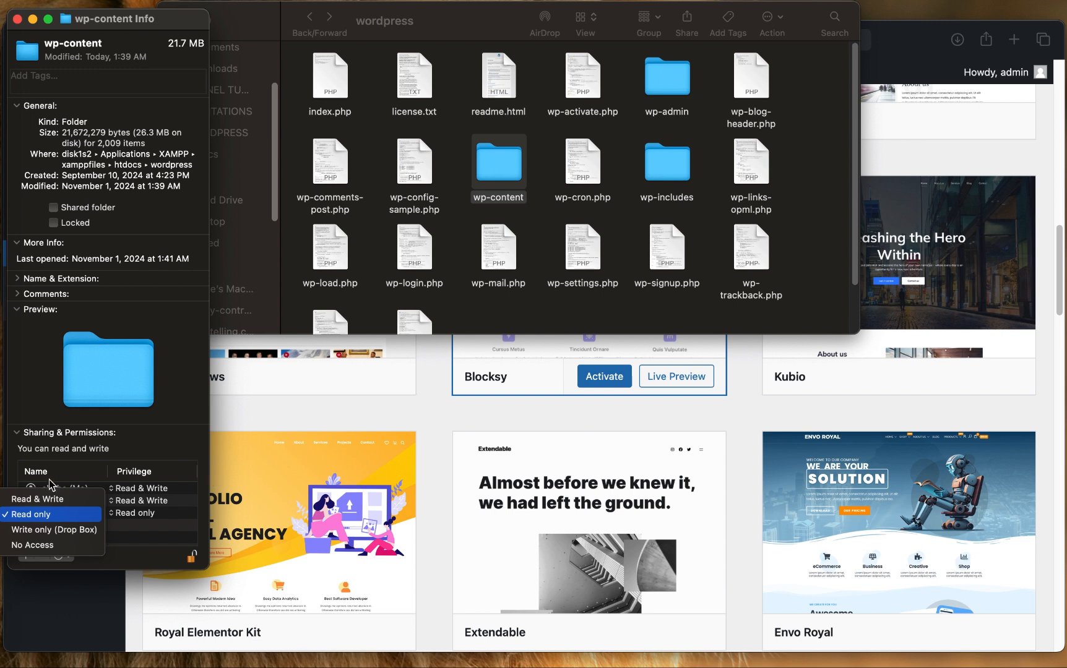
pyautogui.click(69, 500)
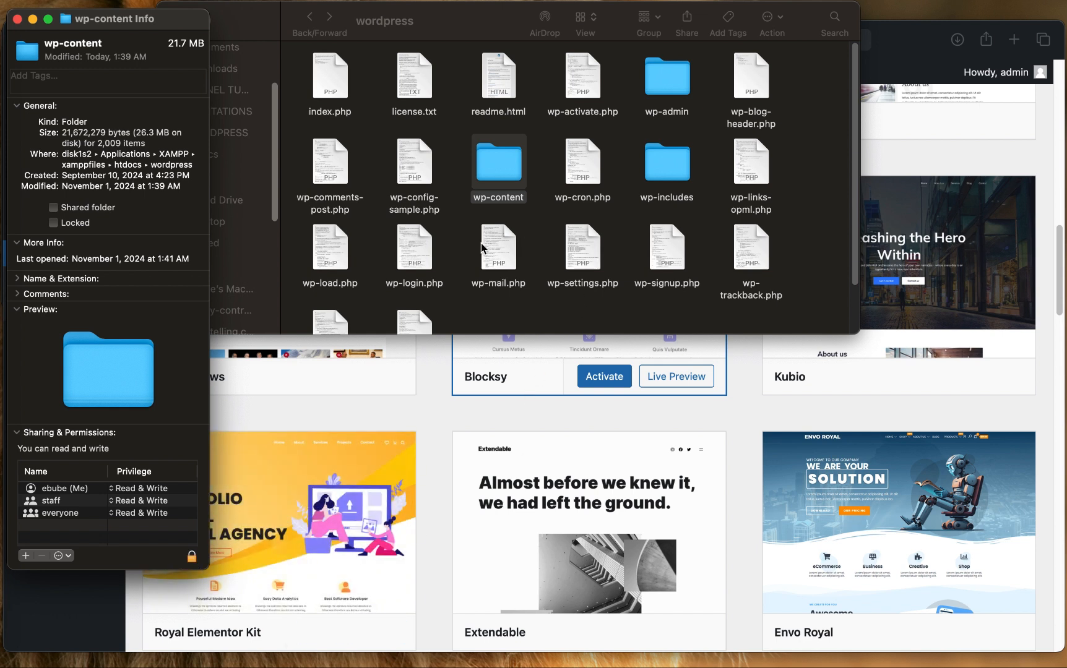
# Switch to the FTP bypass notes and read the Step 2 instructions on navigating to the WordPress folder and setting wp-content permissions
pyautogui.hotkey('ctrl', 'Left')
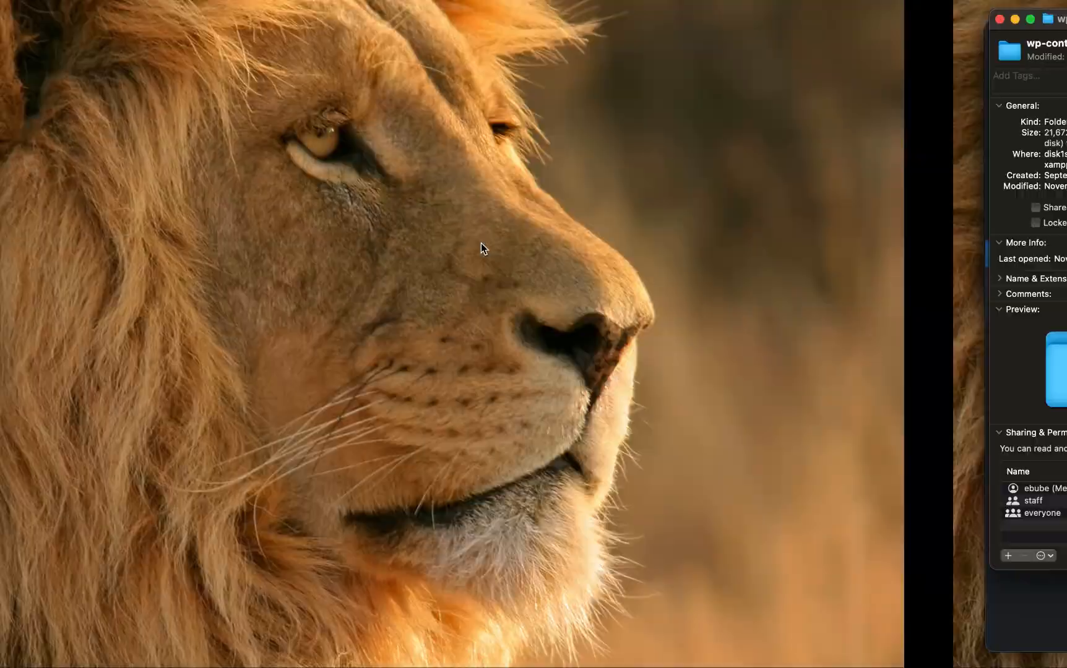
pyautogui.hotkey('ctrl', 'Right')
pyautogui.hotkey('ctrl', 'Right')
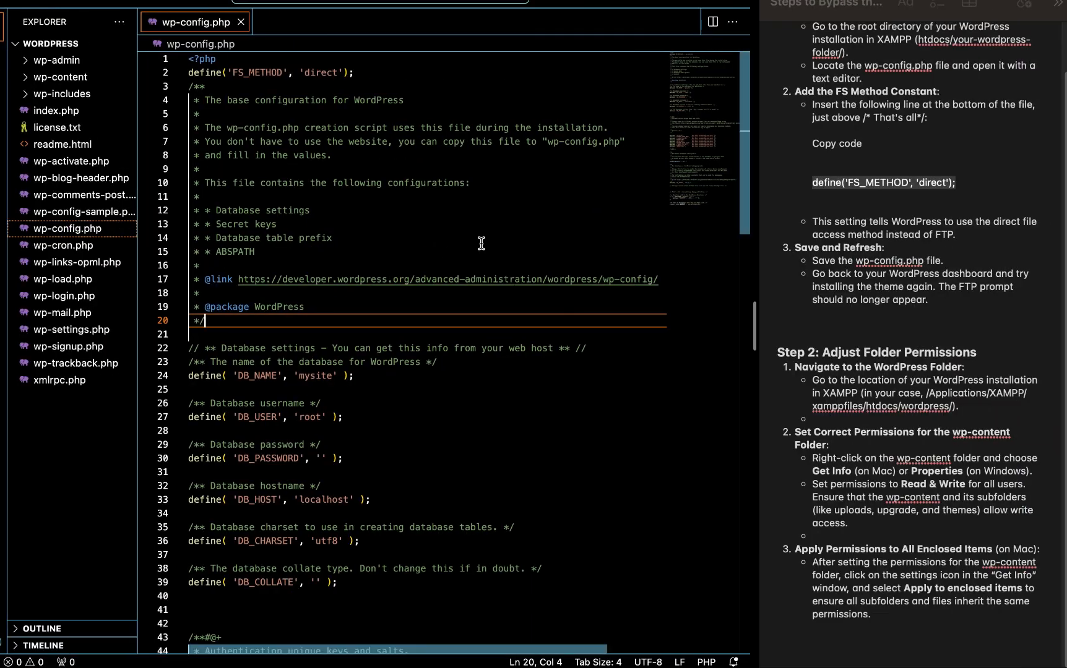
pyautogui.click(854, 377)
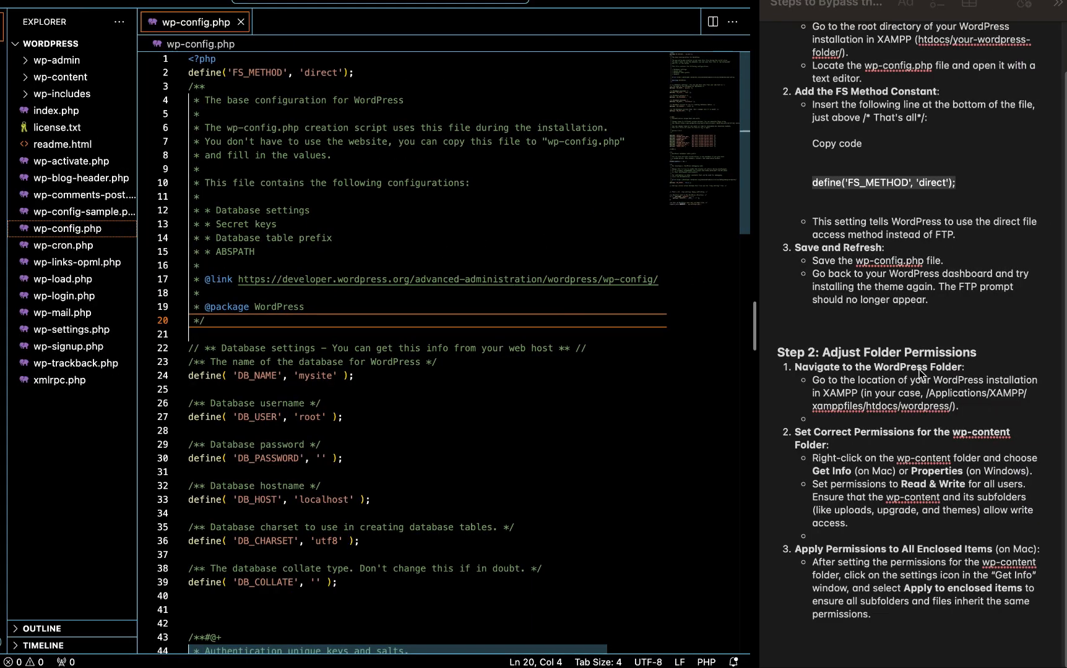
pyautogui.click(822, 353)
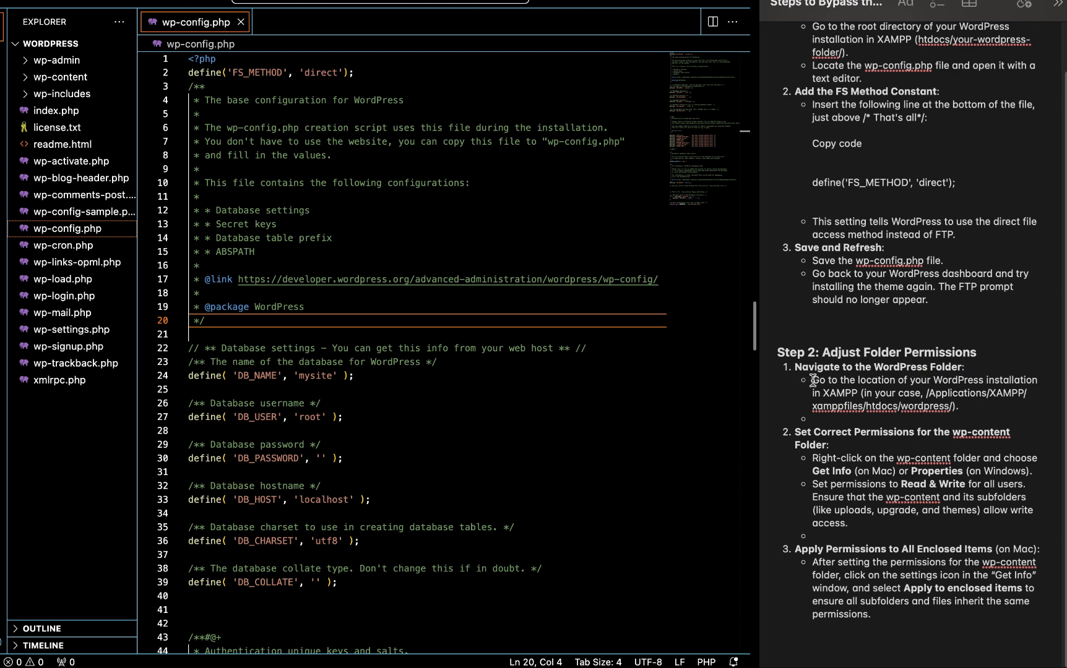
pyautogui.click(859, 380)
pyautogui.moveTo(952, 407); pyautogui.dragTo(867, 386)
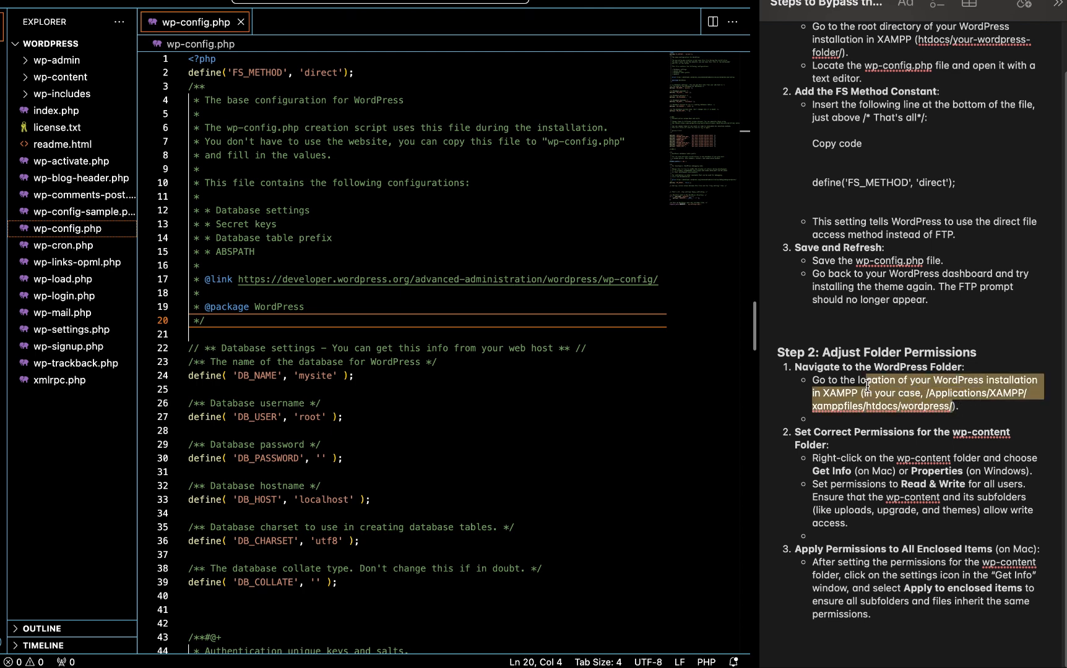
pyautogui.click(885, 396)
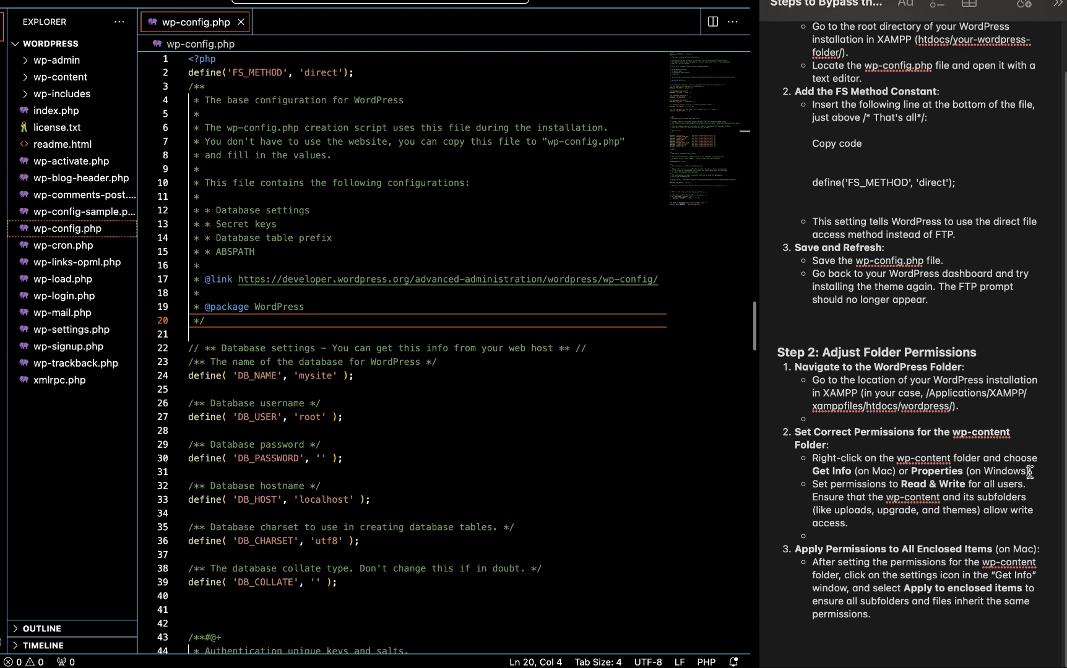
pyautogui.moveTo(1029, 472); pyautogui.dragTo(978, 473)
pyautogui.click(932, 473)
# Switch back to Finder, open the wp-content folder and show the info window for its upgrade subfolder
pyautogui.hotkey('ctrl', 'Right')
pyautogui.hotkey('ctrl', 'Left')
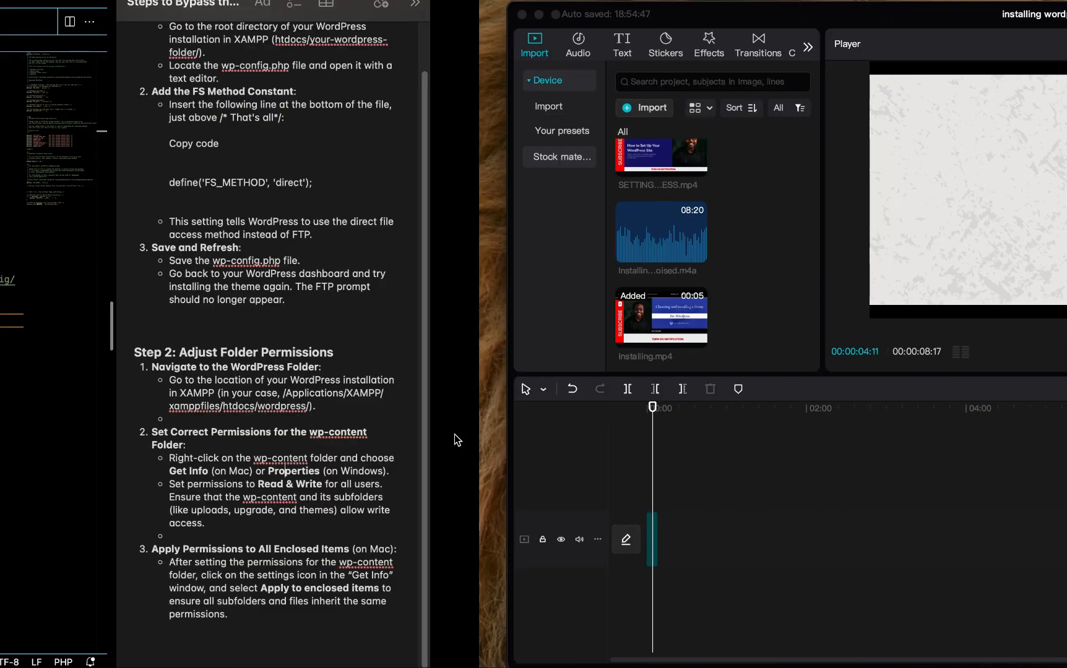
pyautogui.hotkey('ctrl', 'Left')
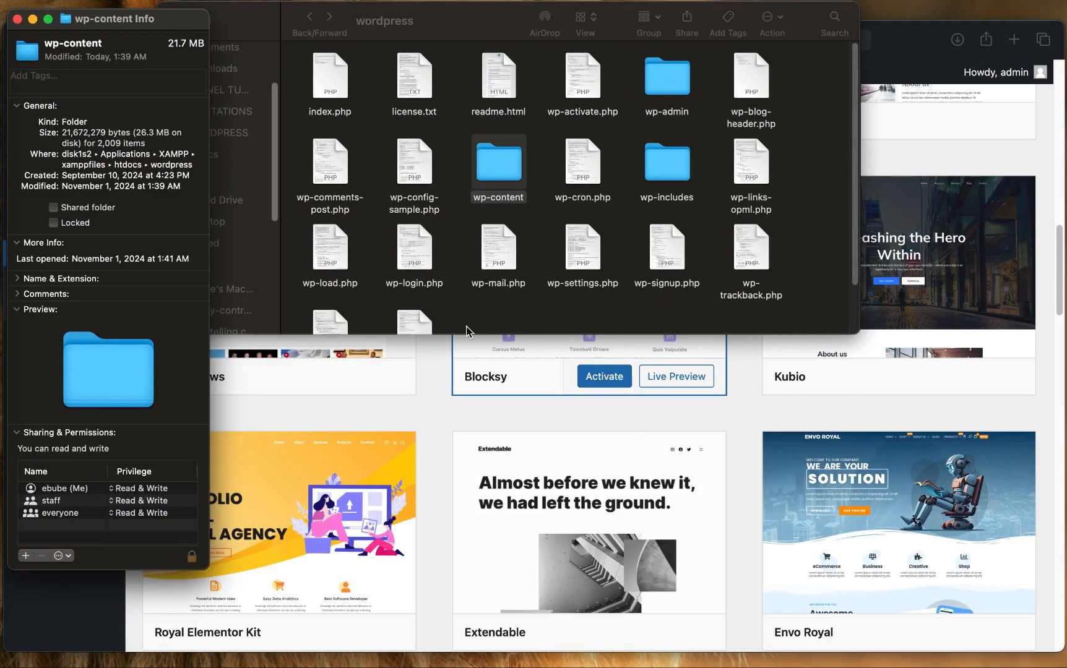
pyautogui.click(513, 273)
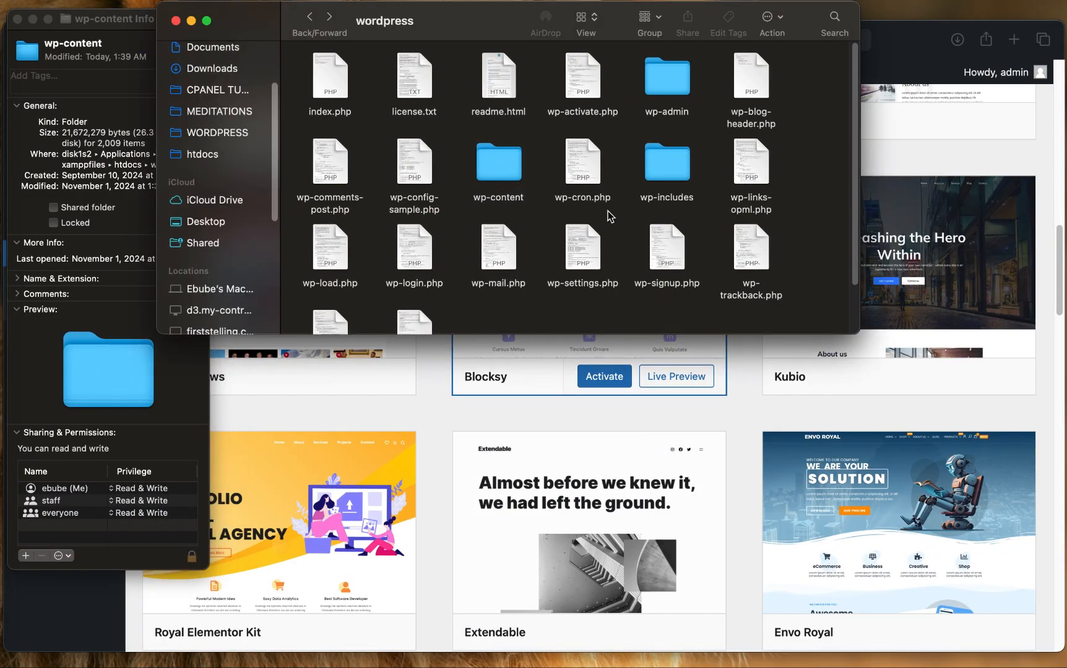
pyautogui.doubleClick(494, 168)
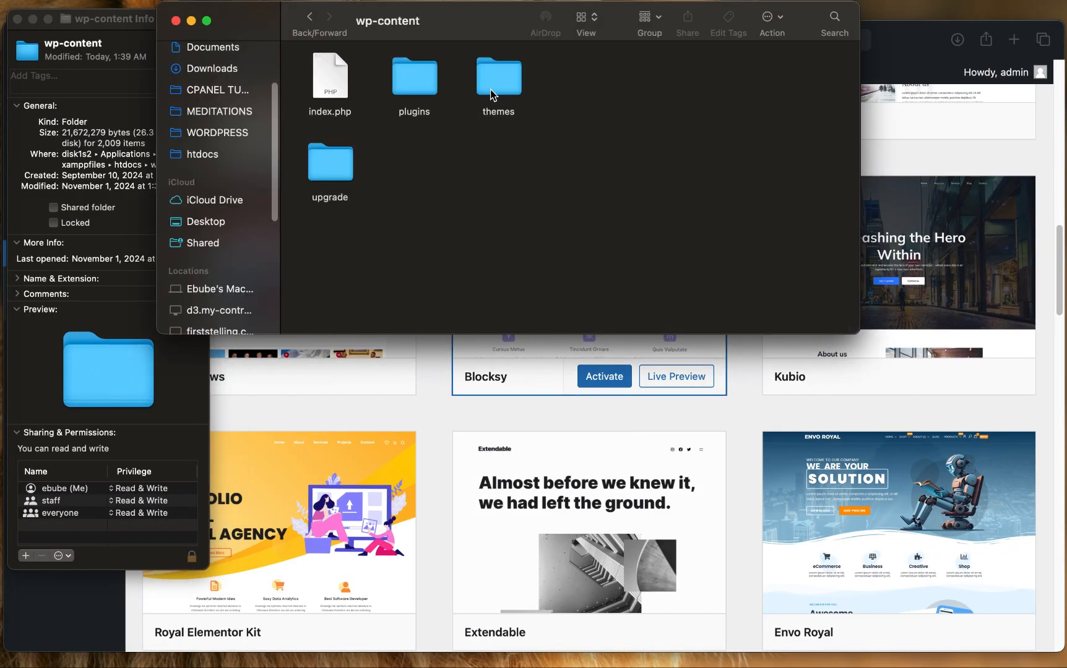
pyautogui.click(519, 85)
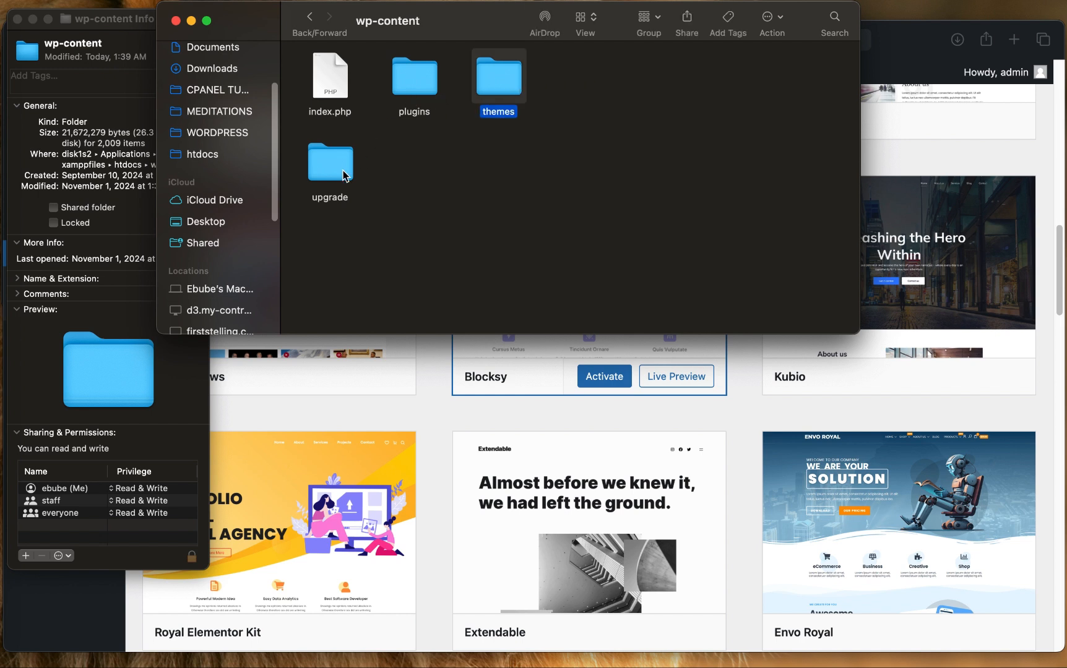
pyautogui.click(344, 177)
pyautogui.click(495, 78)
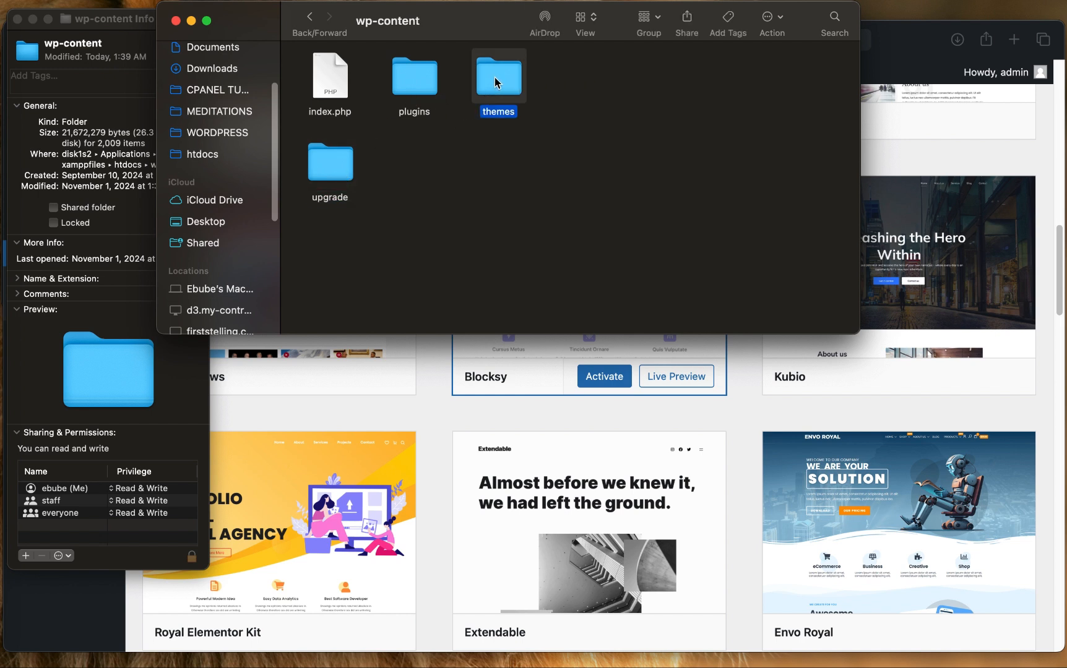
pyautogui.click(343, 176)
pyautogui.rightClick(342, 175)
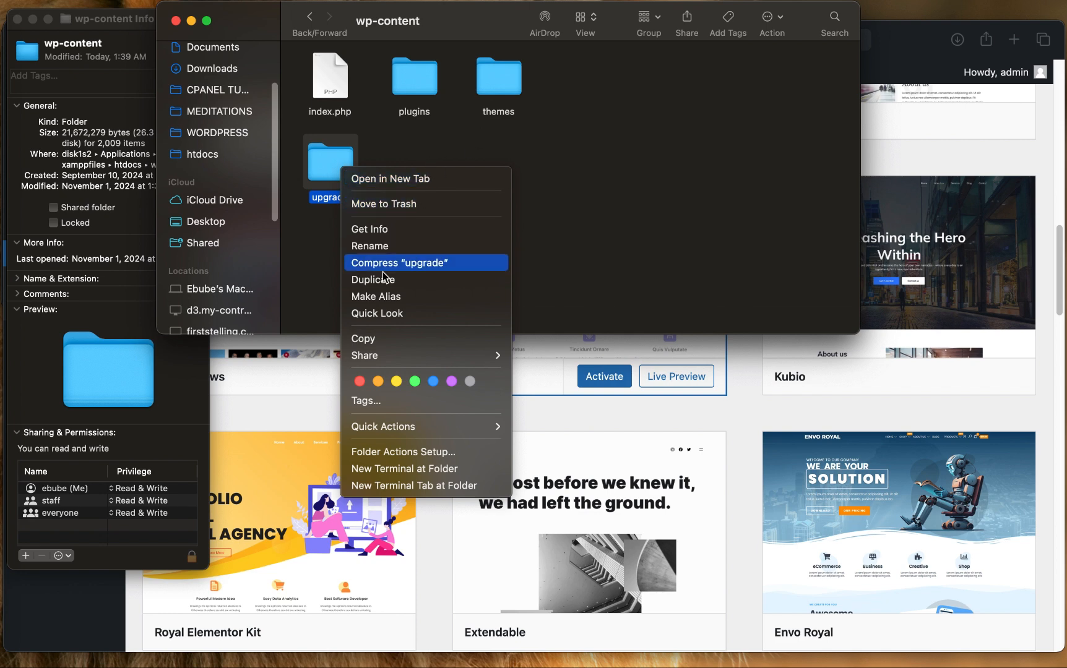
pyautogui.click(408, 231)
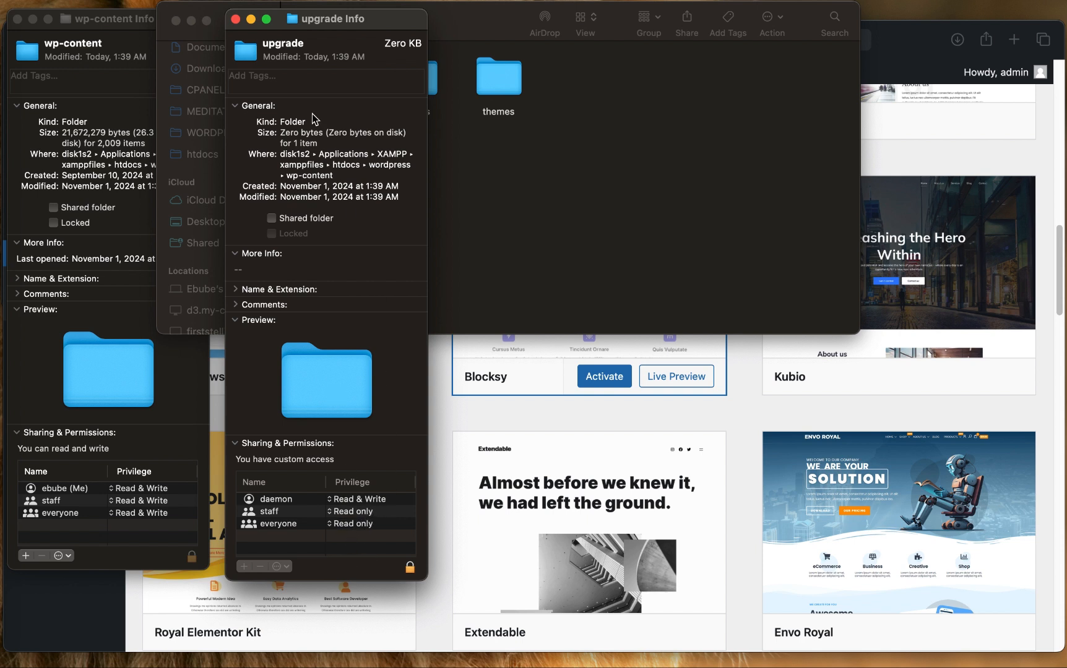
# Unlock the upgrade folder's permissions with the account password, set staff and everyone to Read & Write, relock, and close both info windows
pyautogui.click(343, 514)
pyautogui.click(410, 570)
pyautogui.write('•')
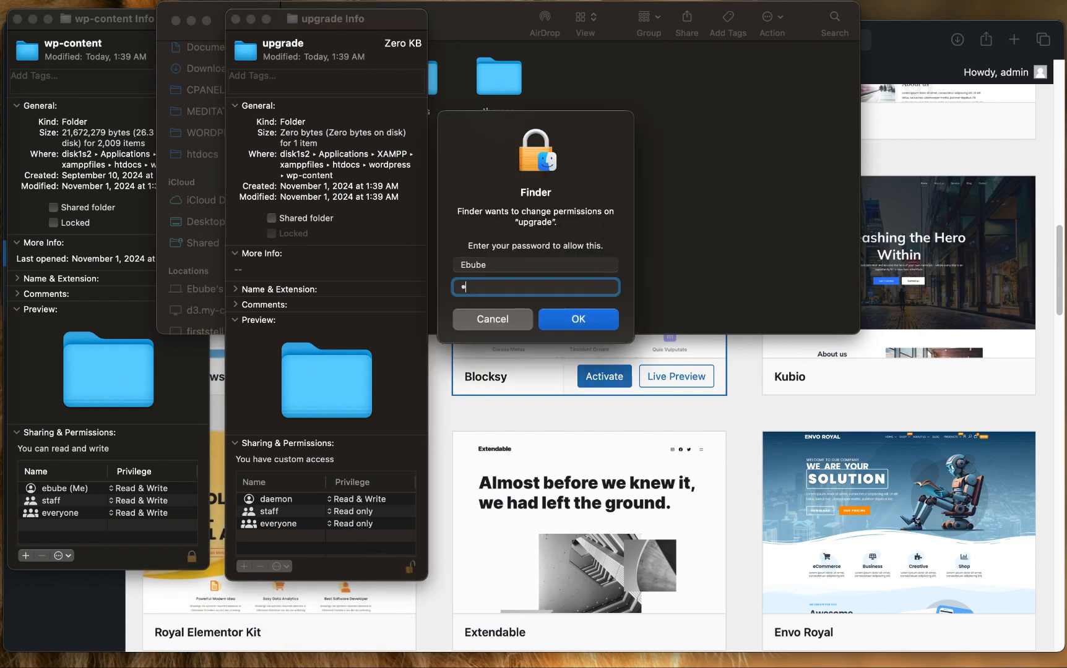
pyautogui.press('Return')
pyautogui.click(368, 513)
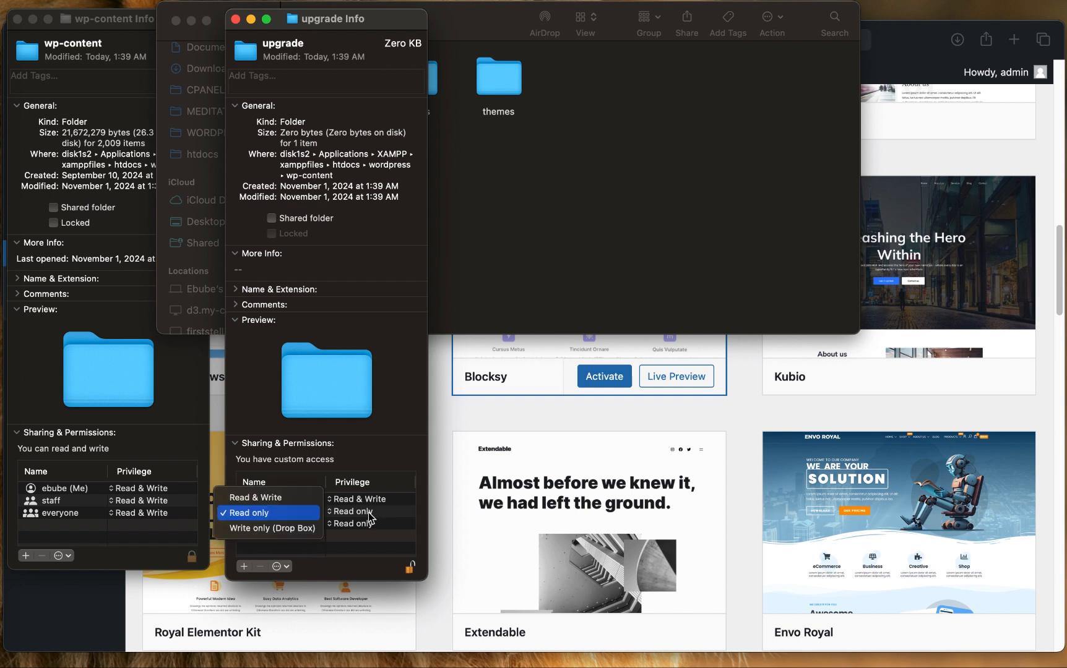
pyautogui.click(279, 500)
pyautogui.click(356, 523)
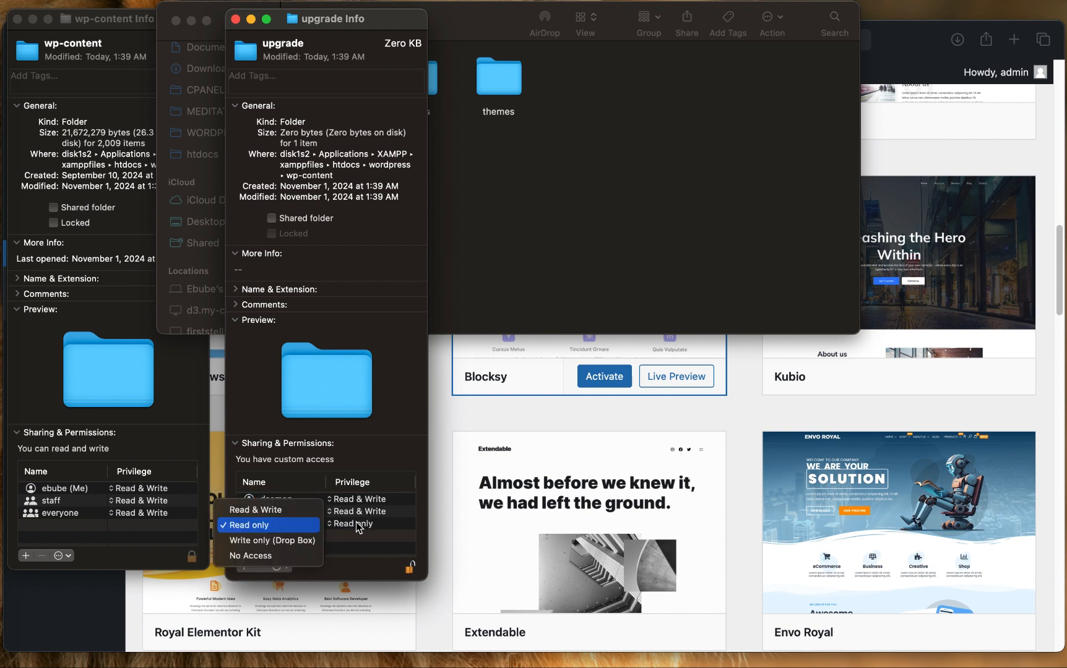
pyautogui.click(291, 512)
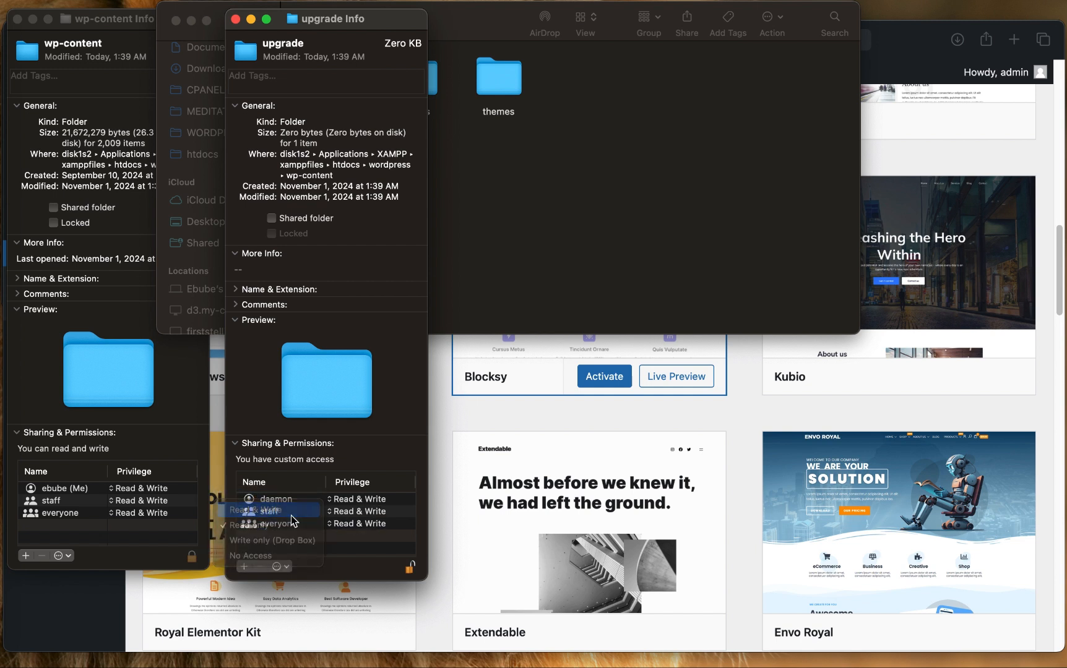
pyautogui.click(409, 568)
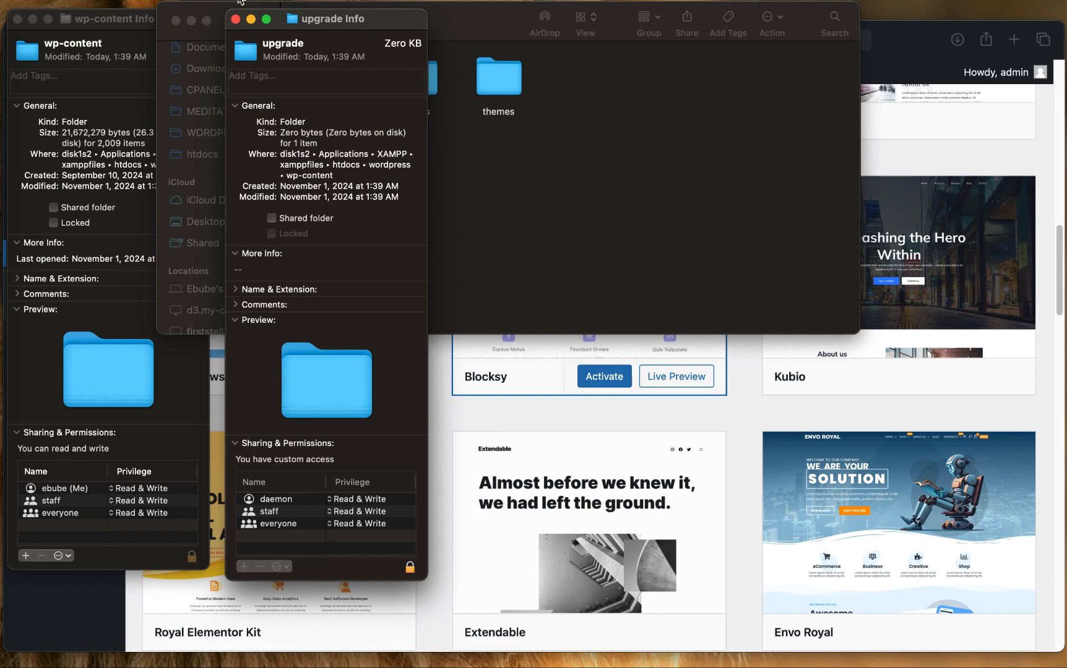
pyautogui.click(235, 19)
pyautogui.click(17, 19)
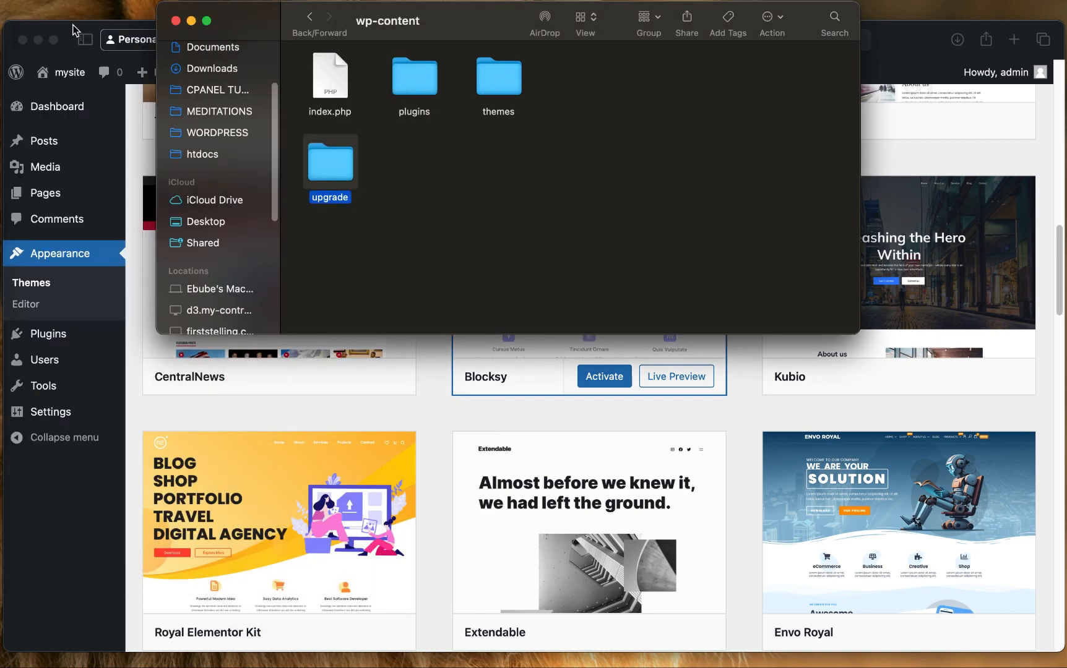
# Check the sharing and permission settings of the themes folder in its info window, then close the window
pyautogui.click(363, 171)
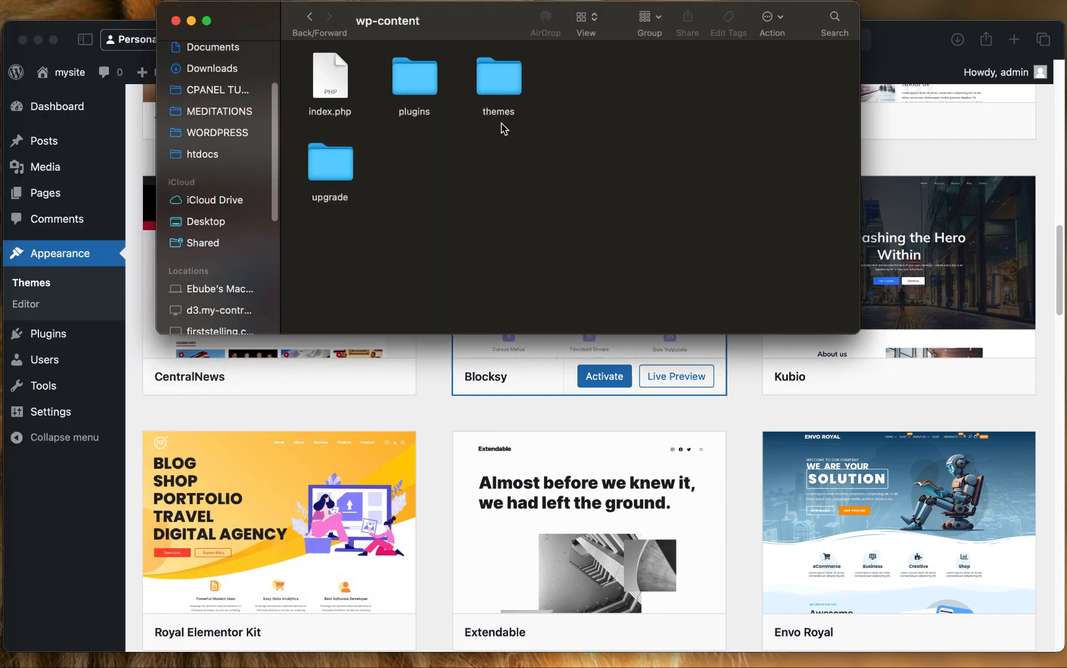
pyautogui.rightClick(507, 80)
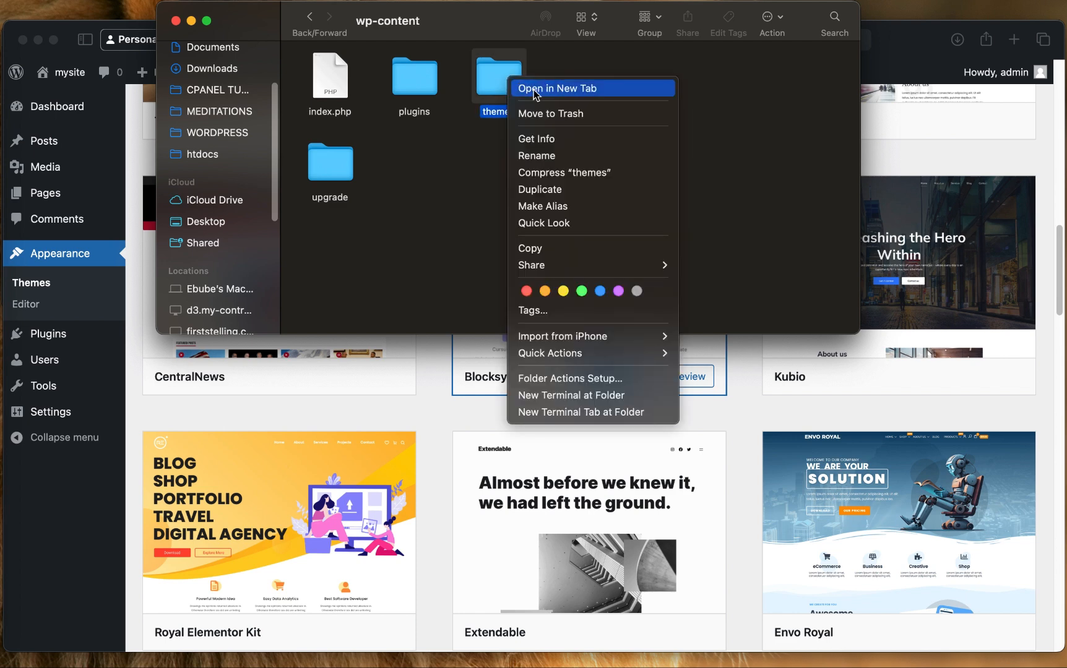
pyautogui.click(571, 140)
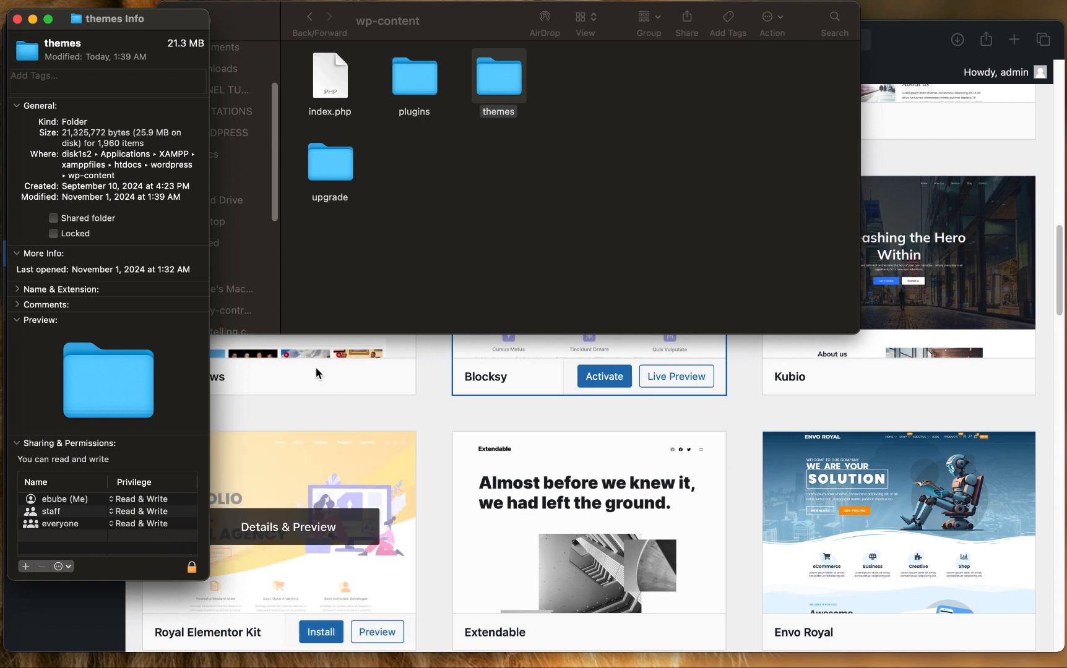
pyautogui.click(18, 20)
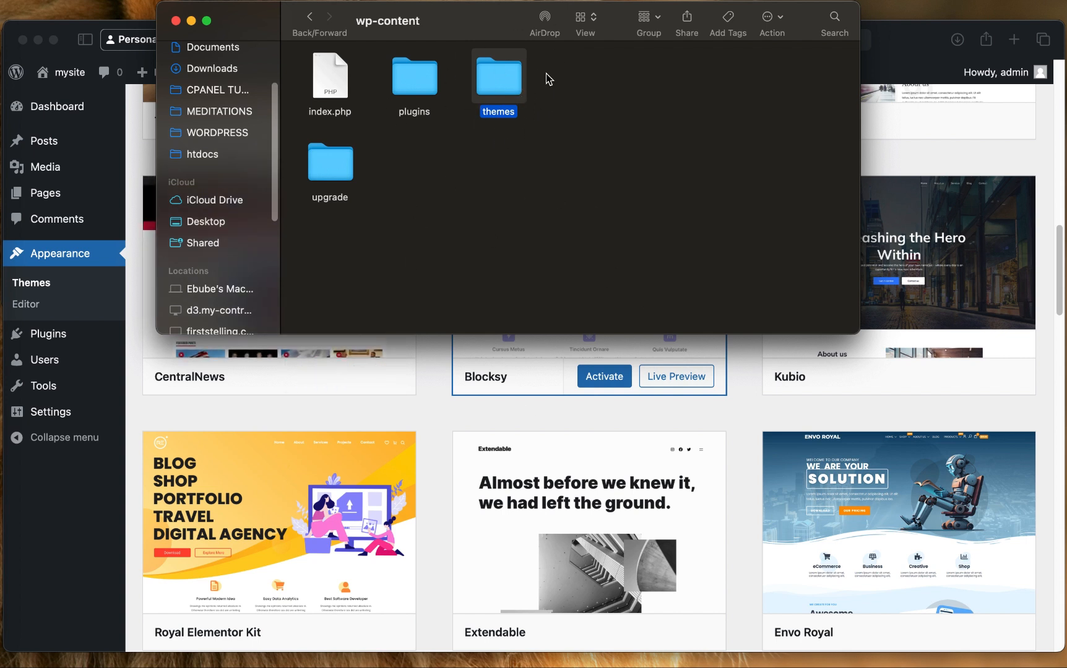
# Open the themes folder, look through the files inside its blocksy folder, and return to the themes folder
pyautogui.doubleClick(510, 85)
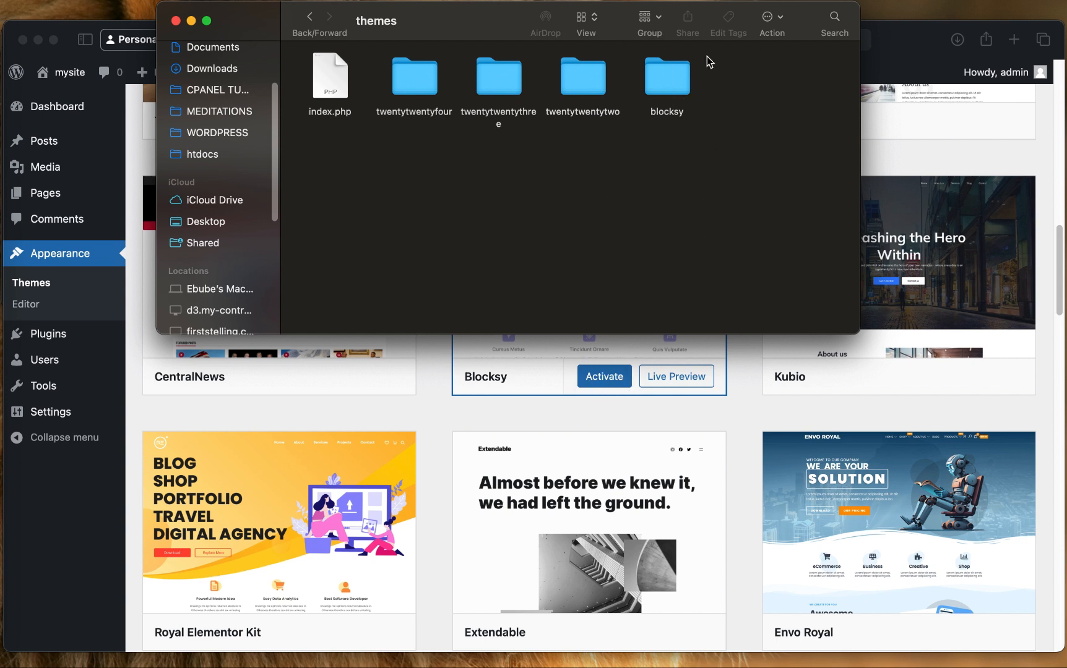
pyautogui.doubleClick(669, 88)
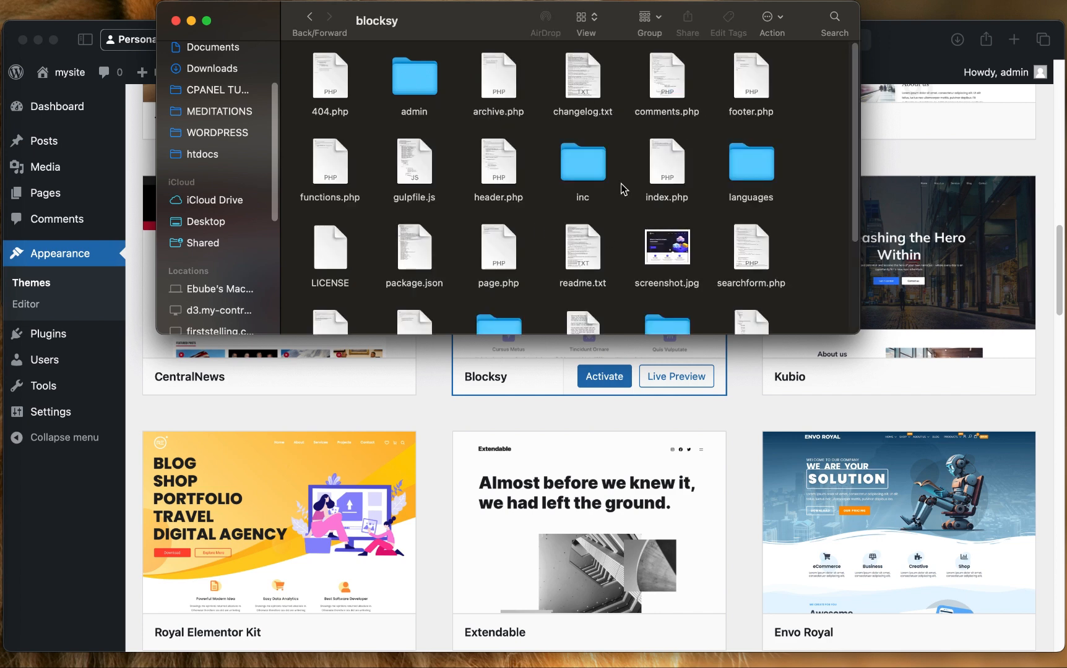
pyautogui.scroll(-5, 600, 240)
pyautogui.scroll(5, 601, 239)
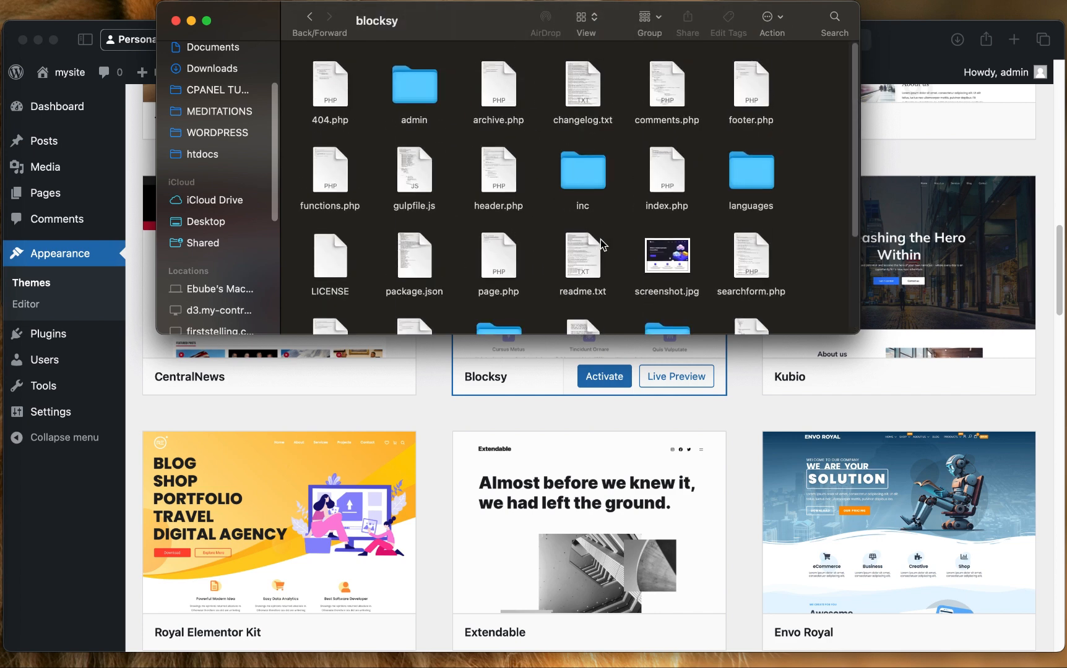
pyautogui.click(311, 24)
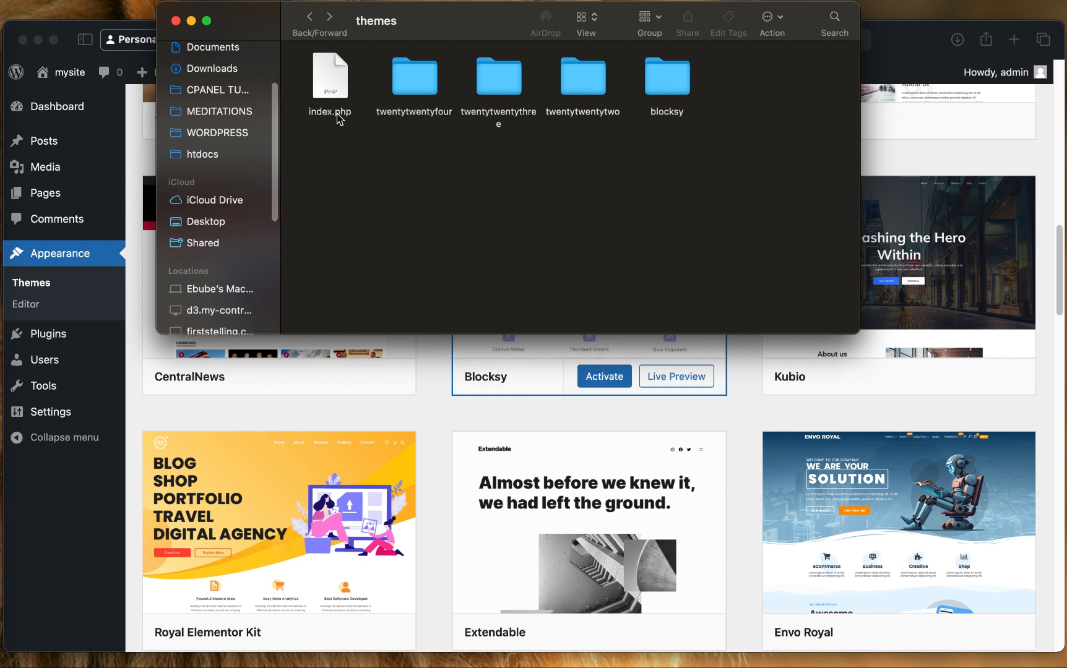
# Switch back to the WordPress theme gallery in the browser and activate the Blocksy theme
pyautogui.click(438, 356)
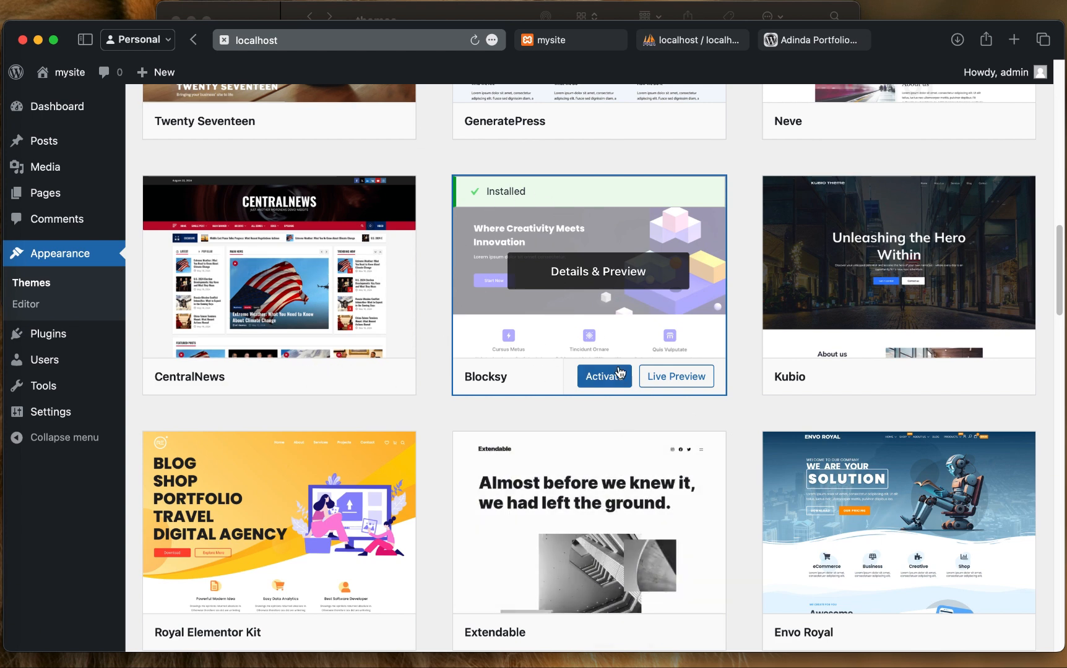
pyautogui.scroll(-5, 561, 388)
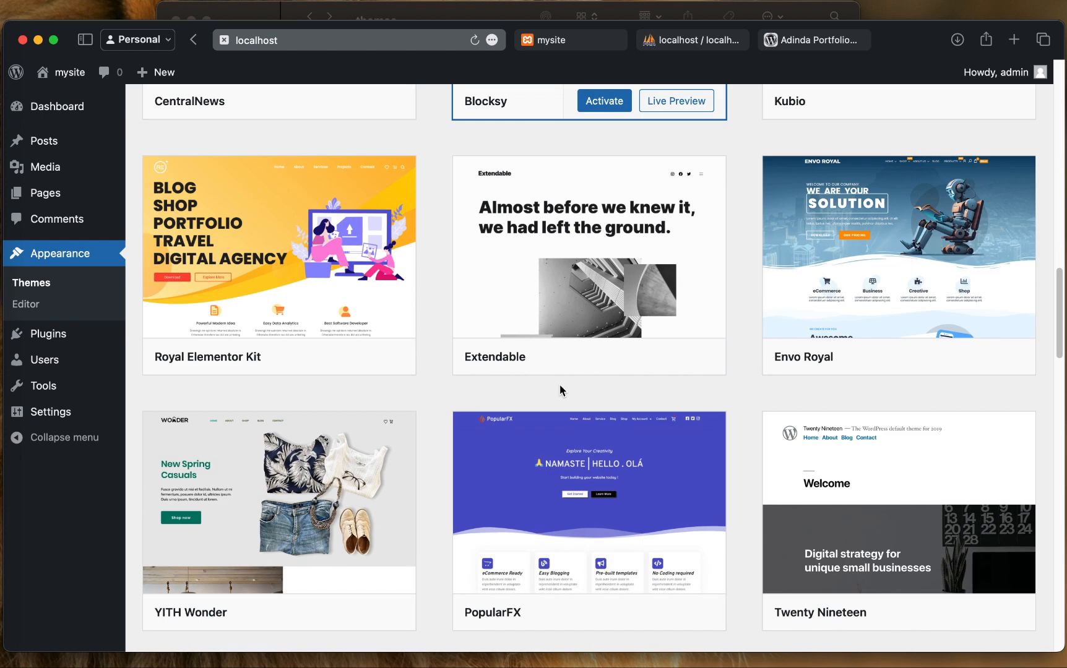
pyautogui.scroll(5, 562, 389)
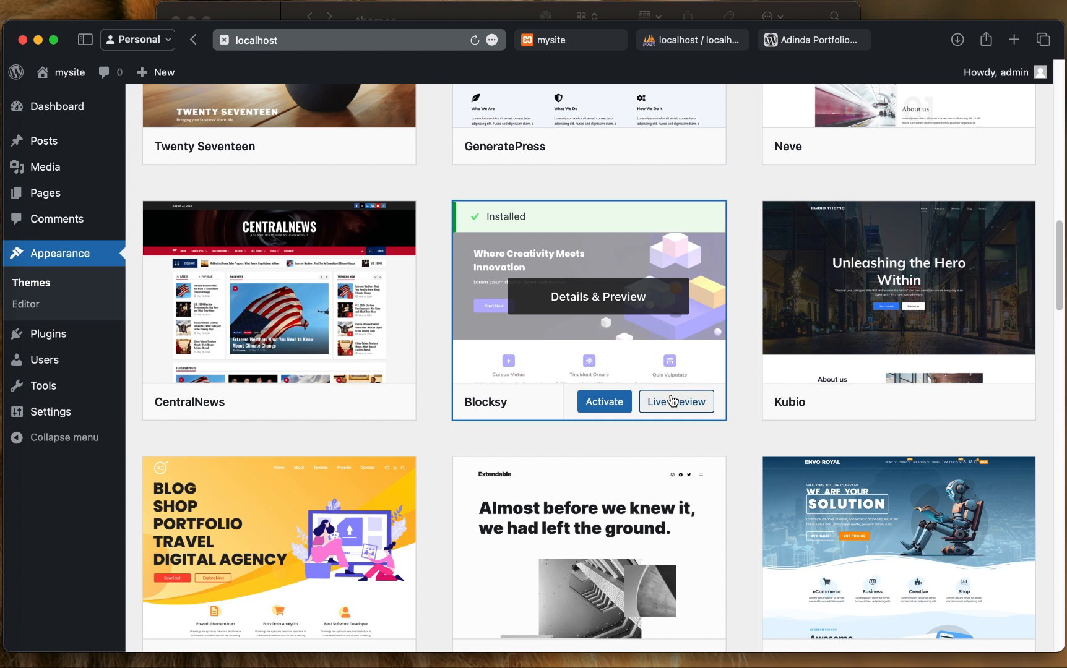
pyautogui.click(600, 402)
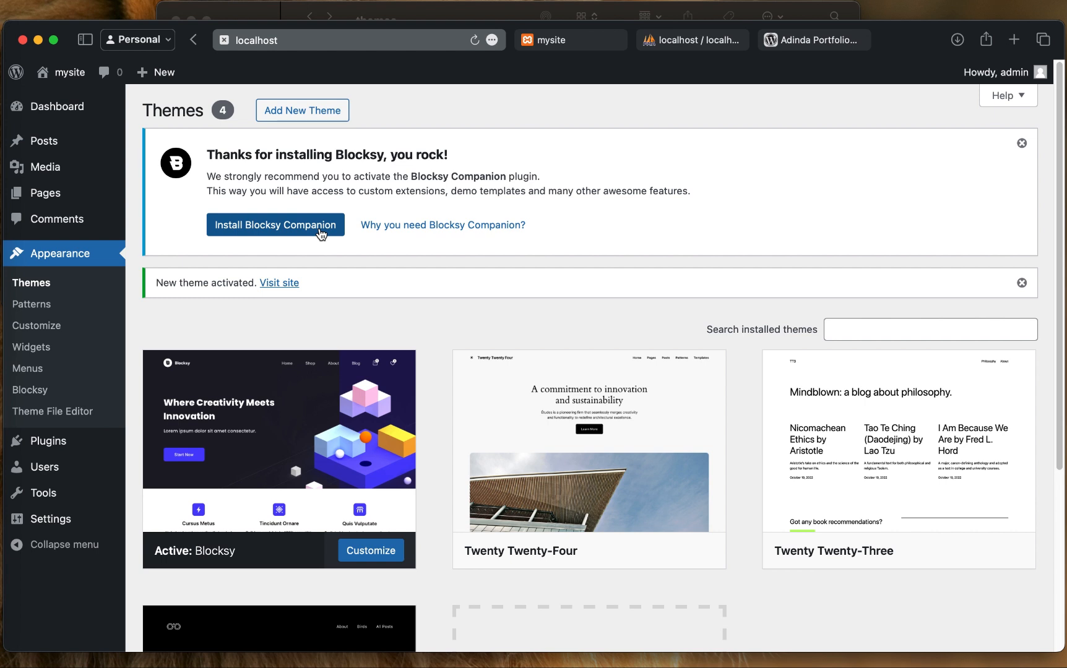
# Open the mysite front end in a new browser tab and view it with the Blocksy theme
pyautogui.moveTo(67, 73)
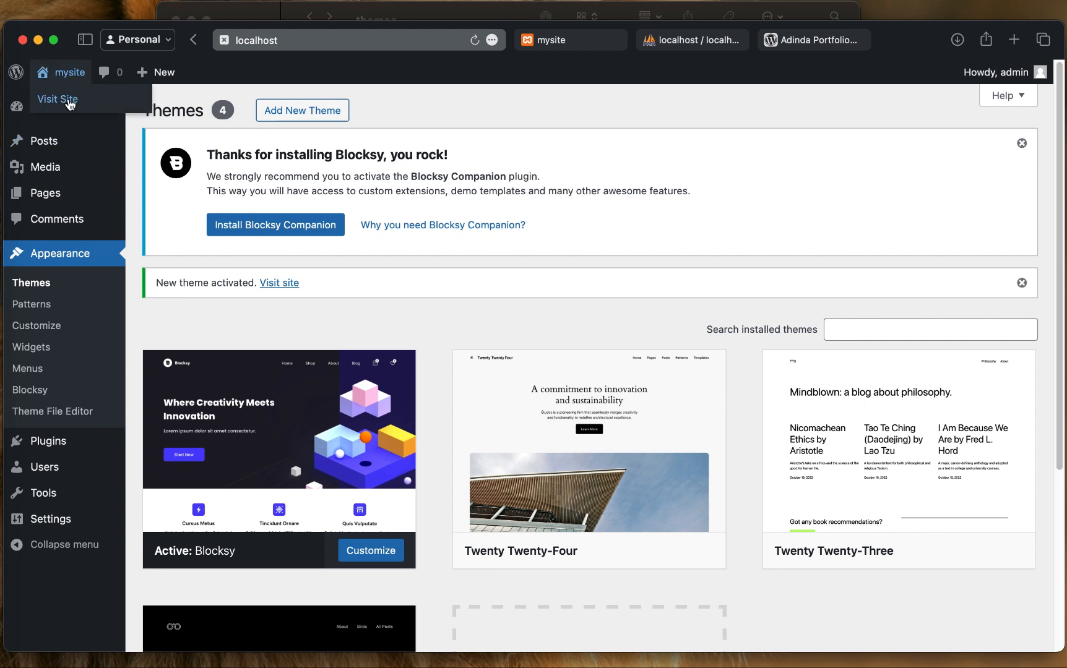
pyautogui.rightClick(70, 105)
pyautogui.click(216, 110)
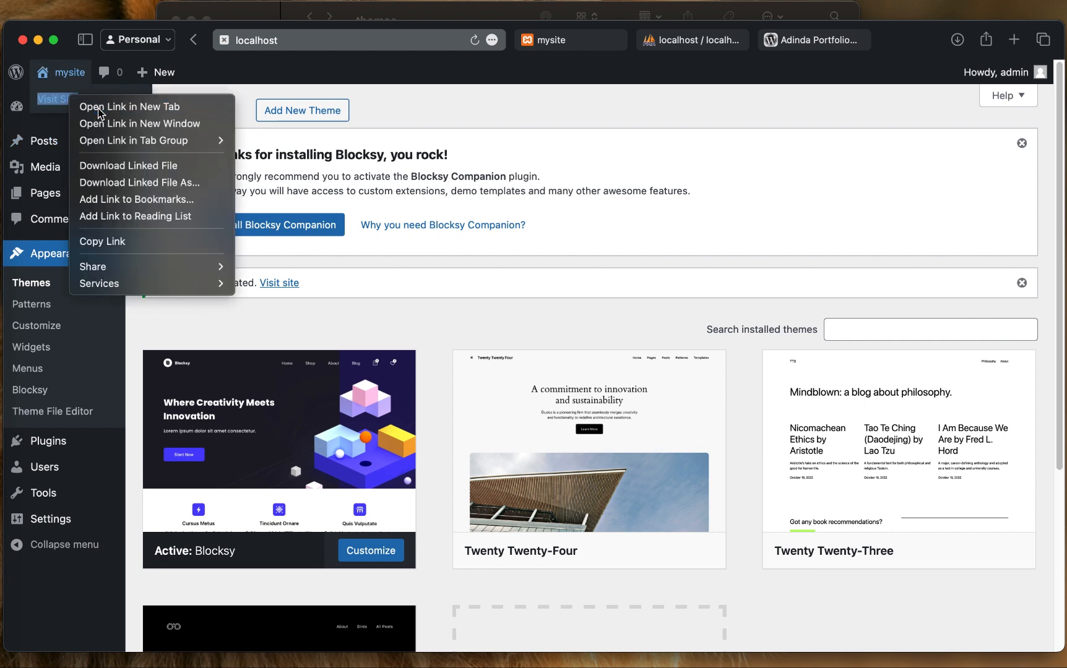
pyautogui.click(735, 40)
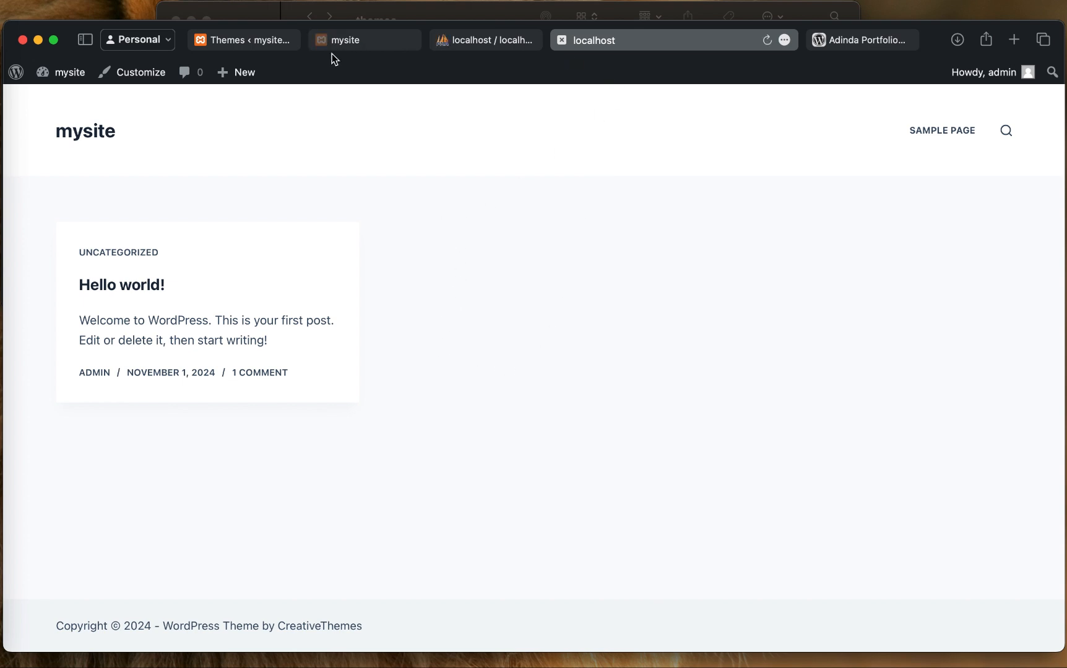
# Return to the Themes page, visit the site from the activation notice, and view its Sample Page and home page
pyautogui.click(254, 45)
pyautogui.scroll(-3, 342, 503)
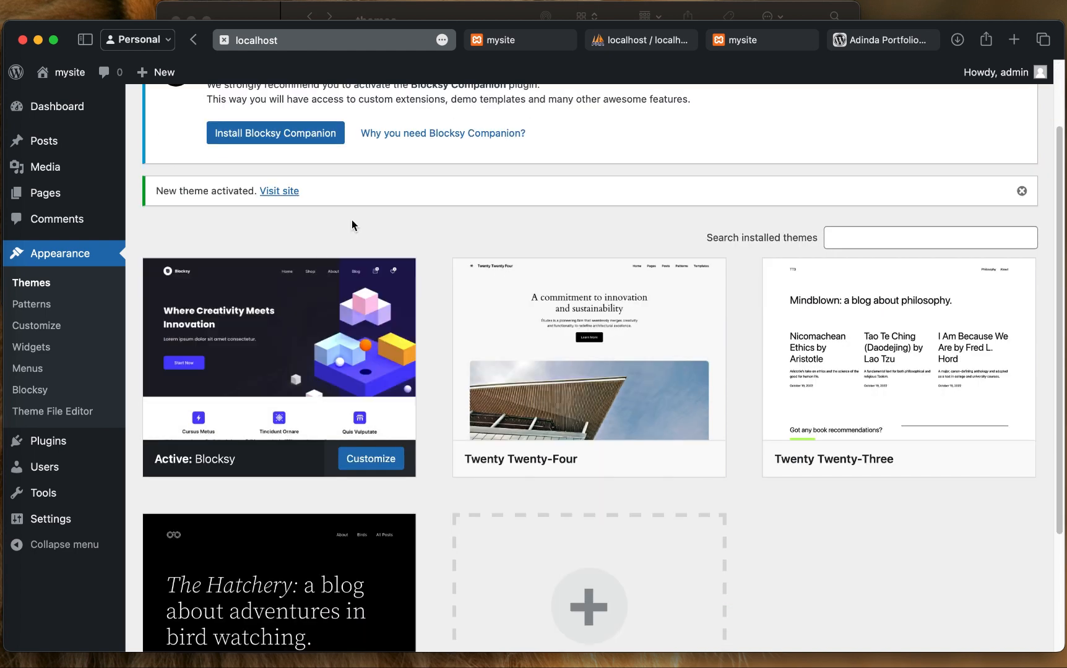
pyautogui.click(287, 194)
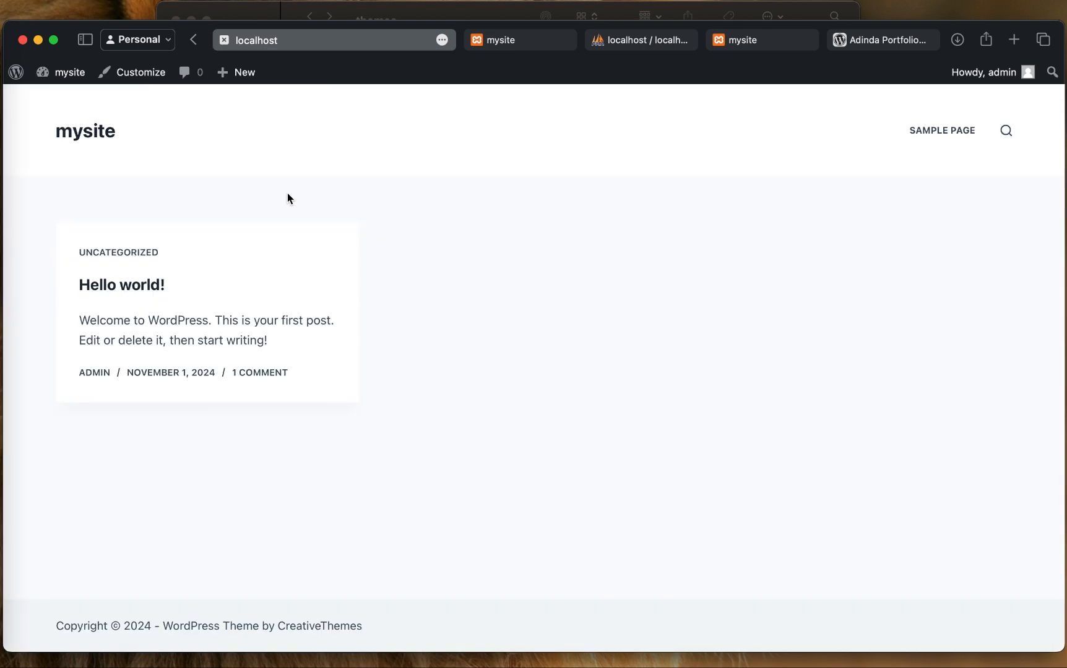
pyautogui.click(948, 131)
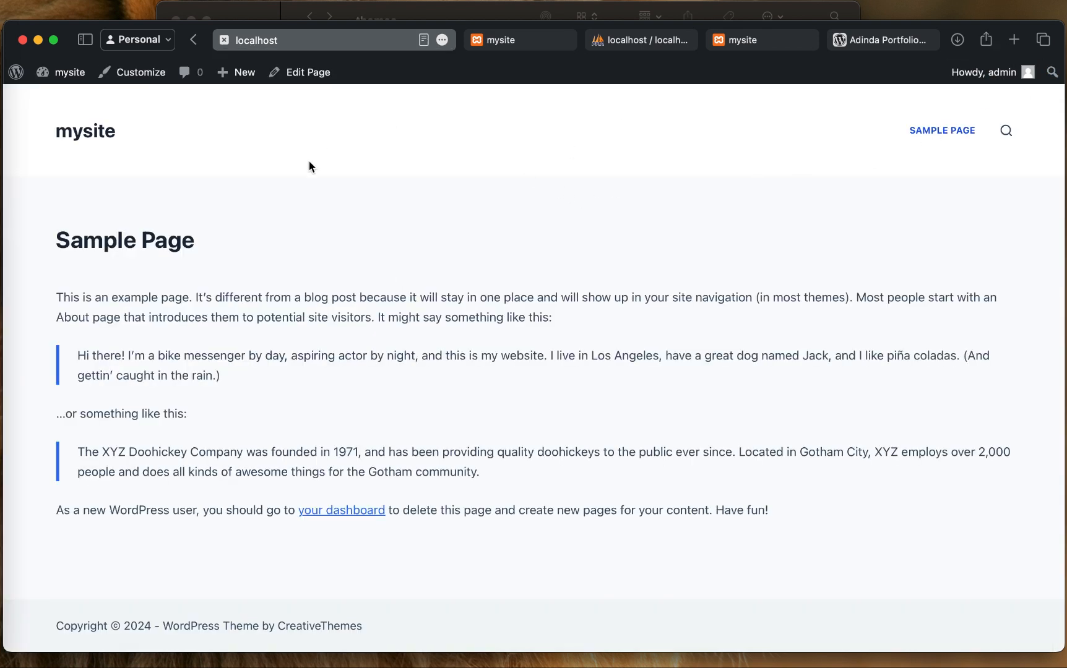
pyautogui.click(95, 135)
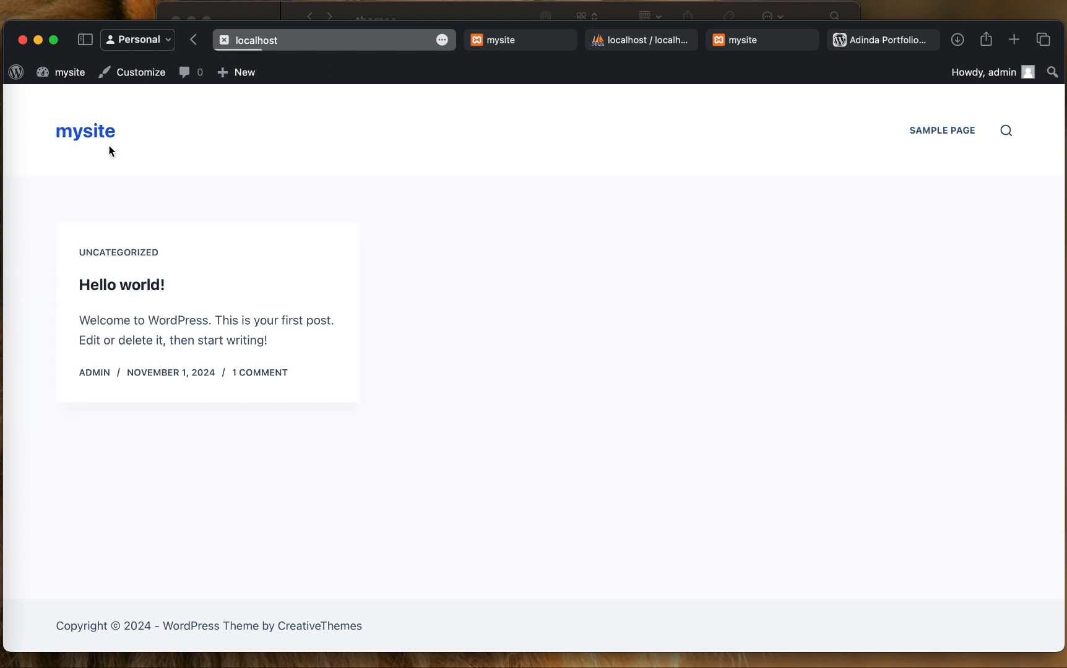
# Close a duplicate mysite tab and check the remaining tabs, ending on the mysite front page
pyautogui.click(748, 41)
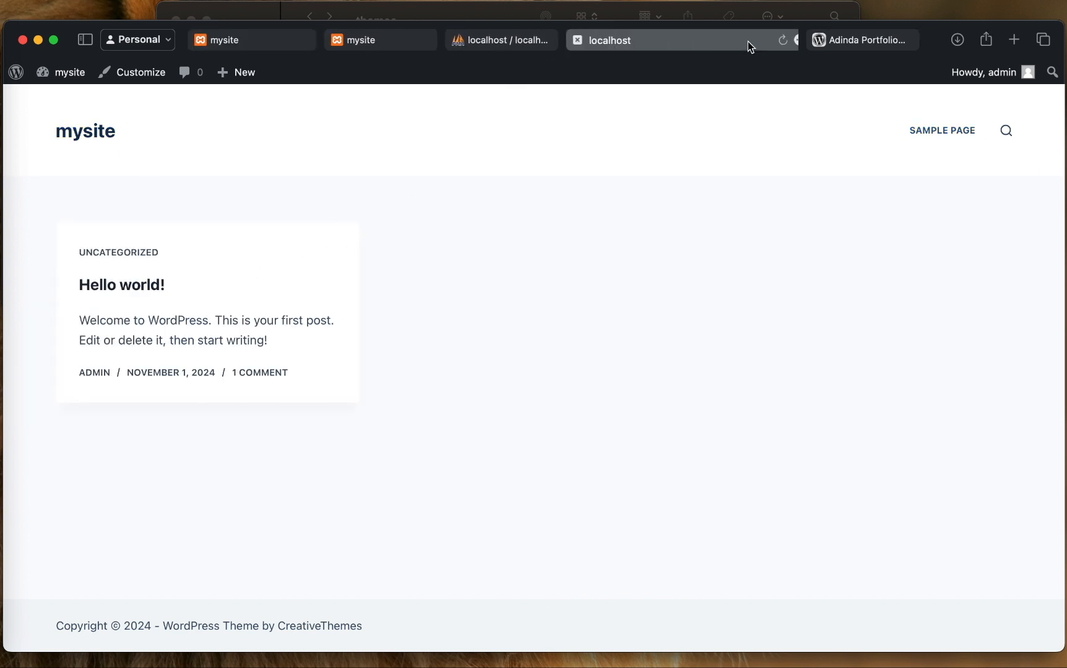
pyautogui.click(467, 38)
pyautogui.click(346, 40)
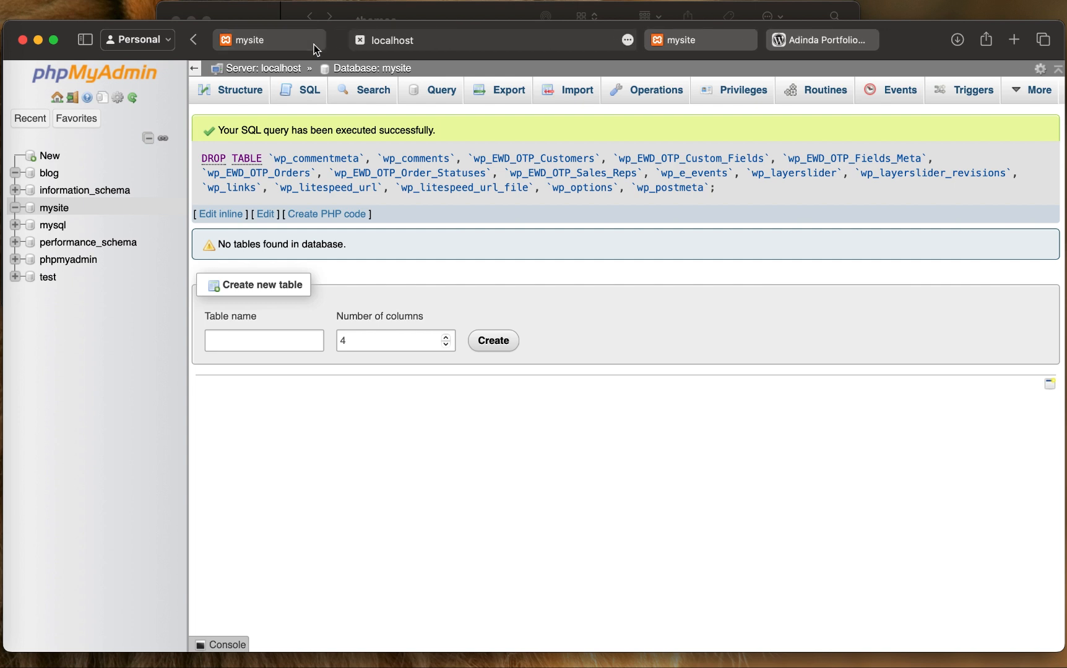
pyautogui.click(261, 42)
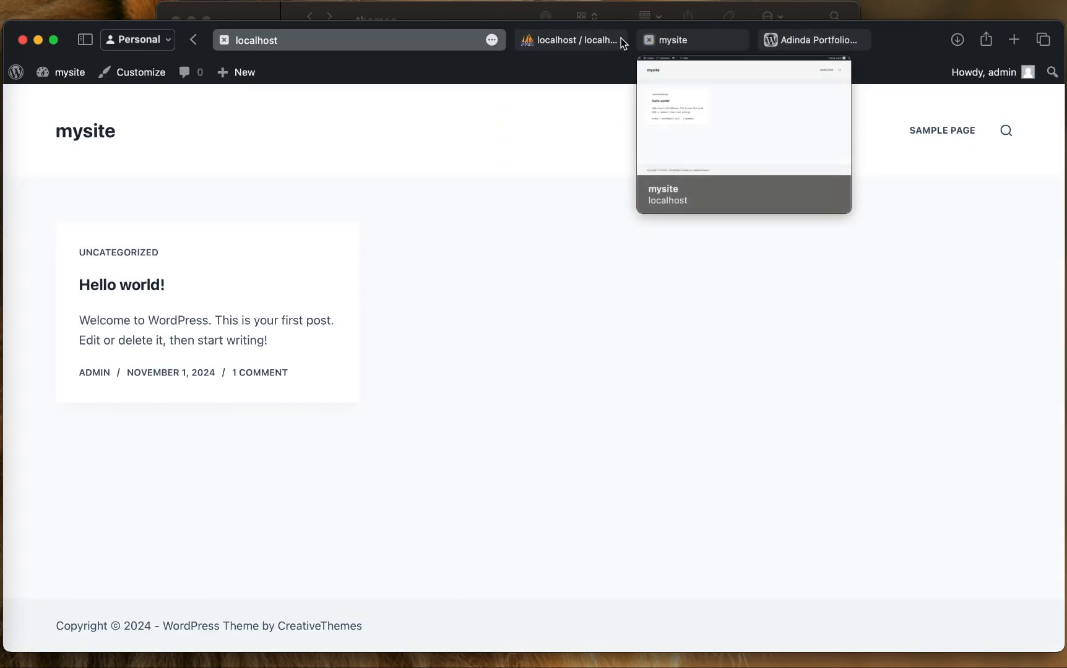
pyautogui.click(682, 38)
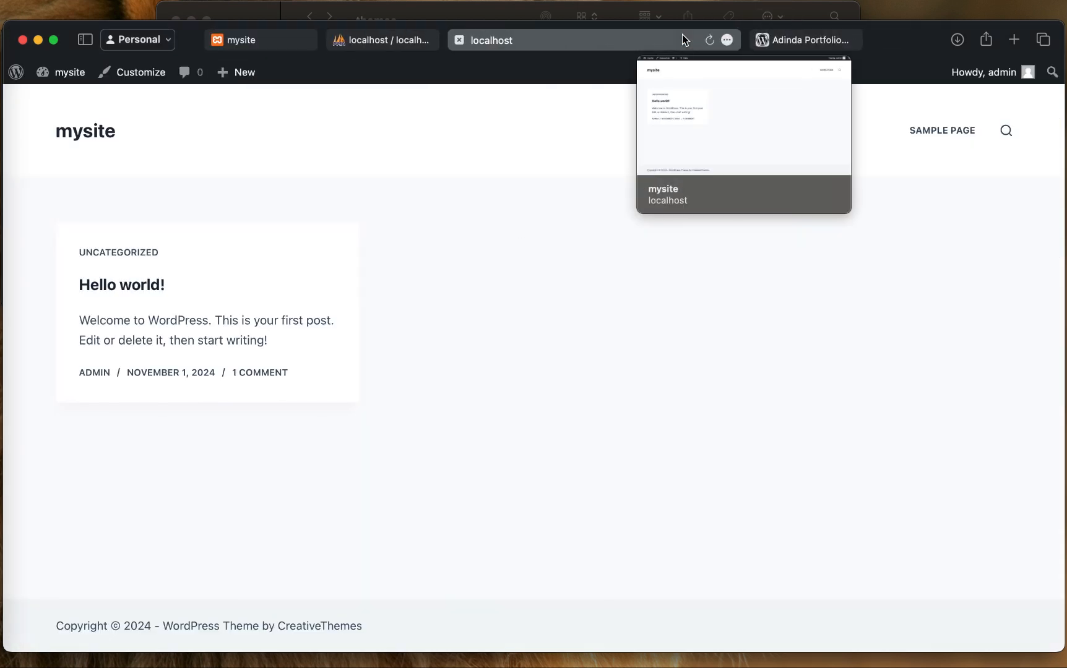
pyautogui.click(821, 40)
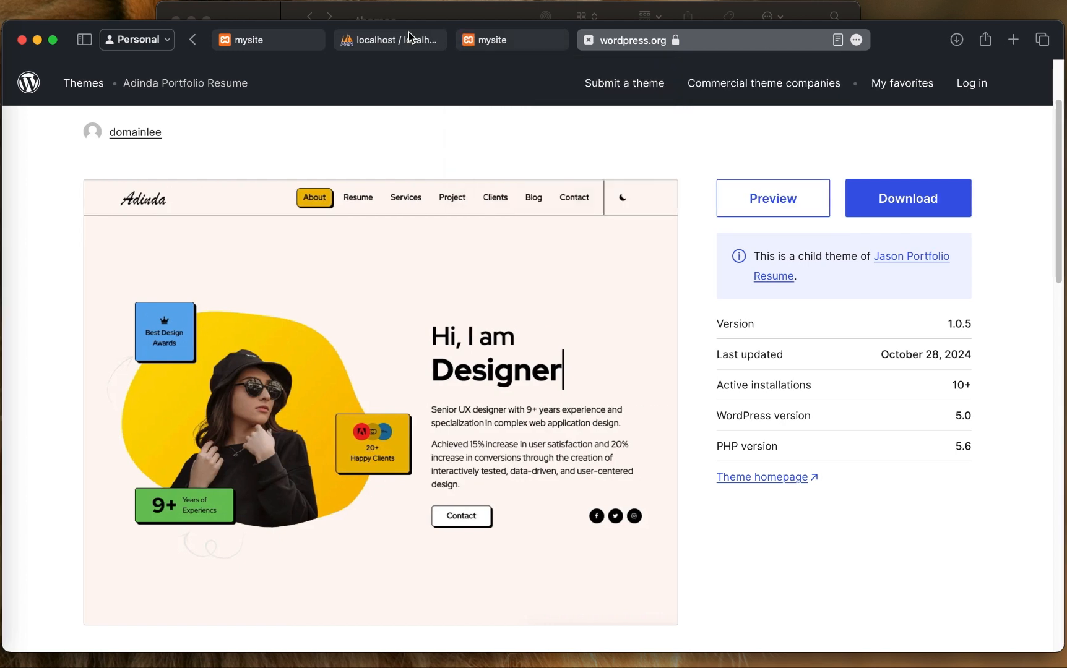
pyautogui.click(495, 41)
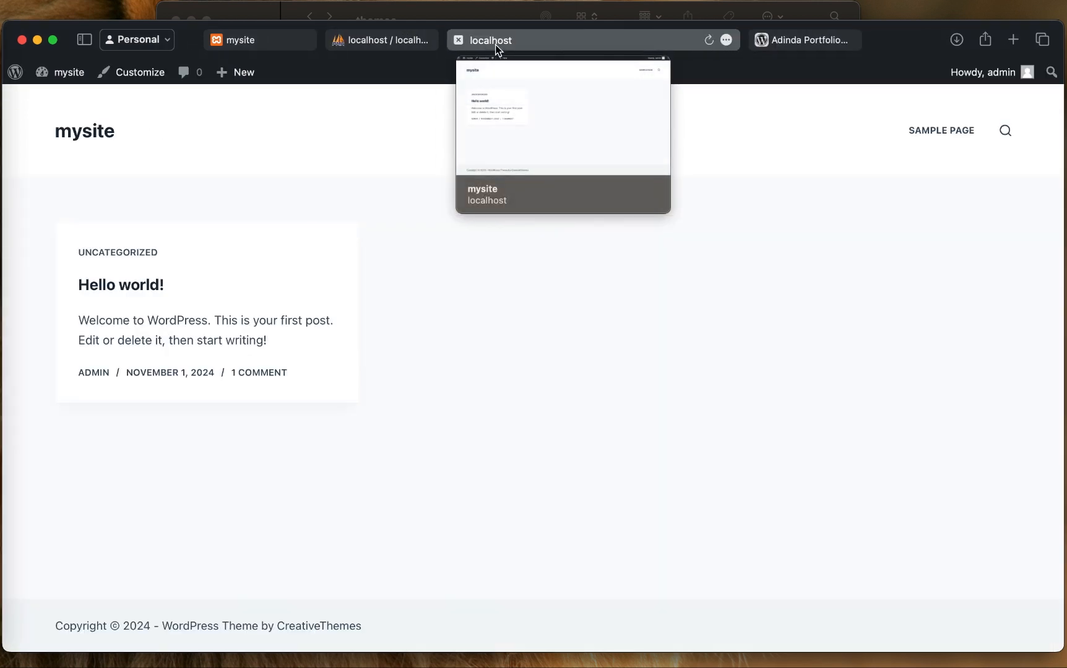
# Open the site dashboard, try to install the Blocksy Companion plugin, and look through the Blocksy theme page
pyautogui.moveTo(69, 77)
pyautogui.click(68, 99)
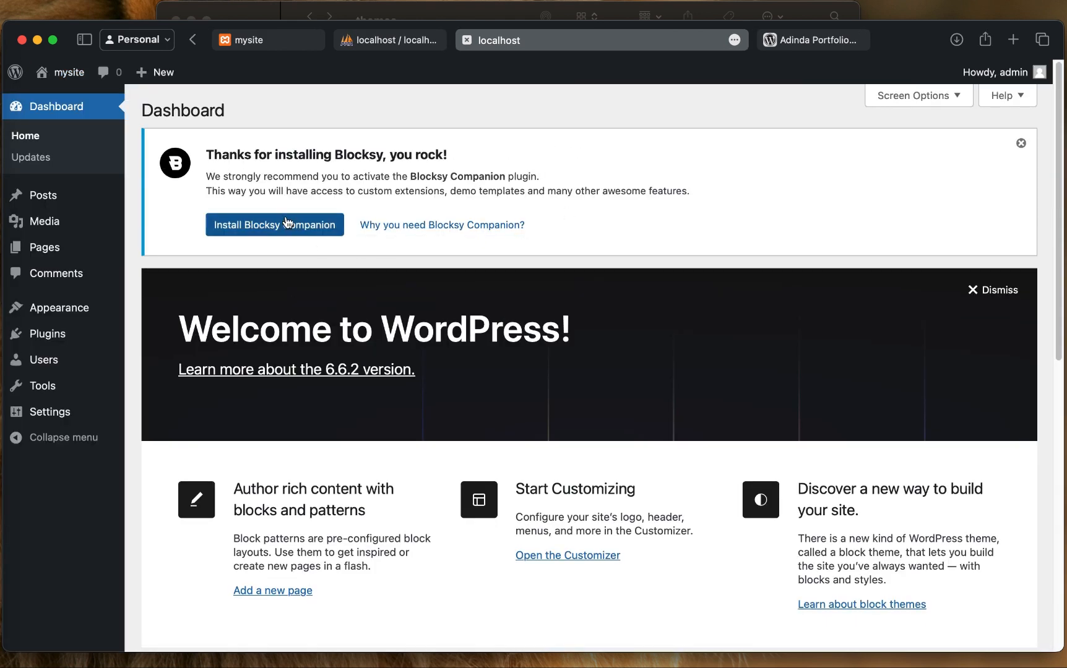
pyautogui.click(285, 223)
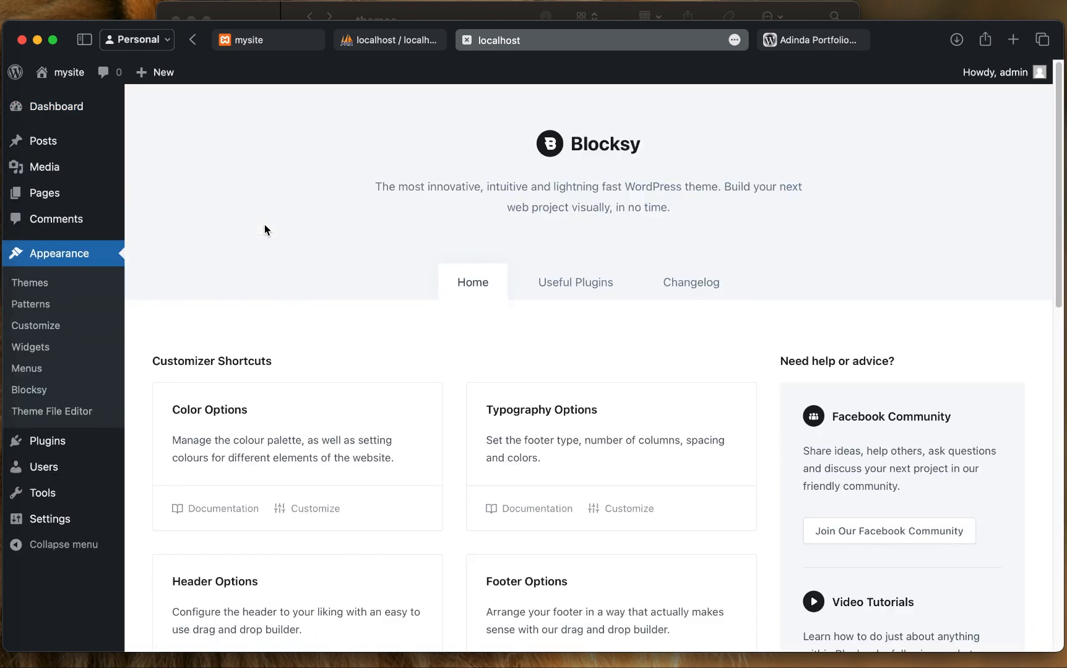
pyautogui.scroll(-10, 476, 235)
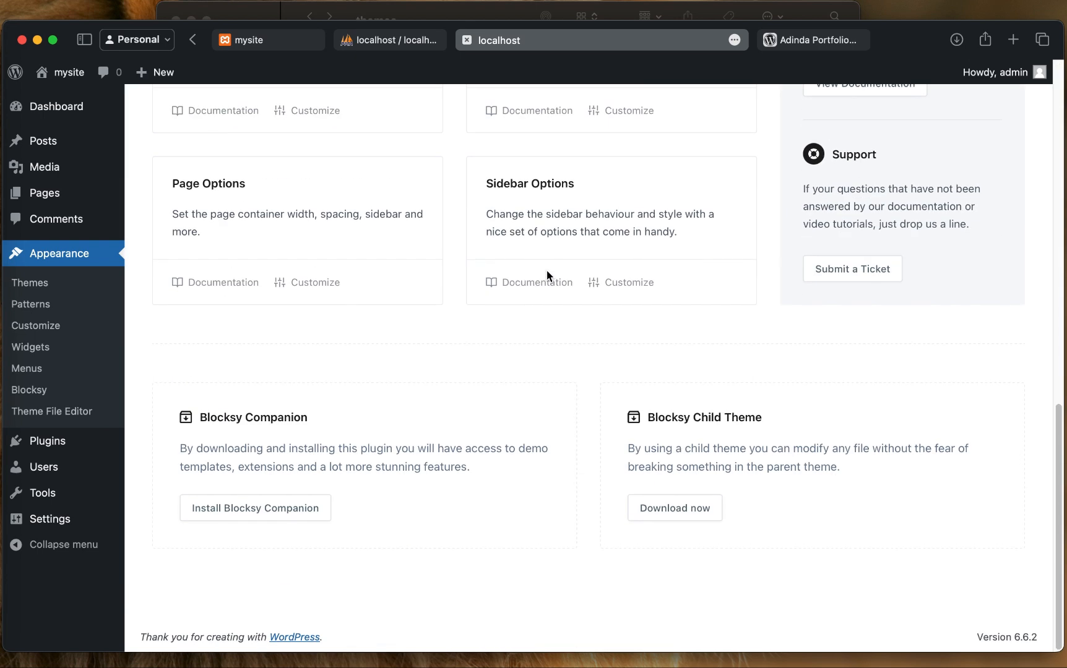
pyautogui.scroll(1, 547, 272)
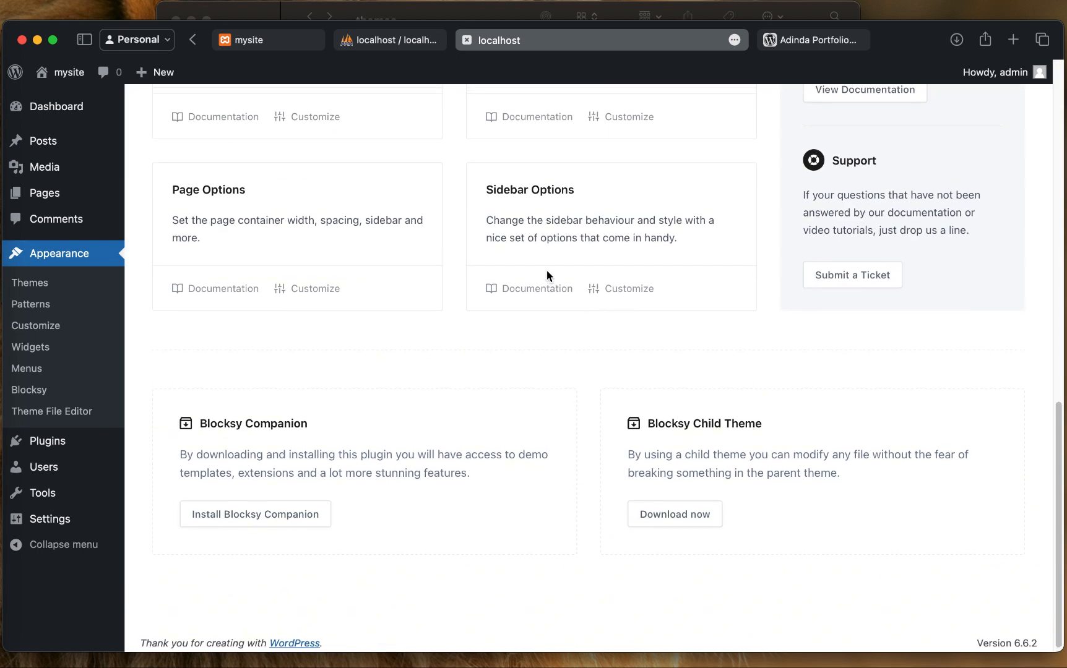
pyautogui.scroll(10, 547, 271)
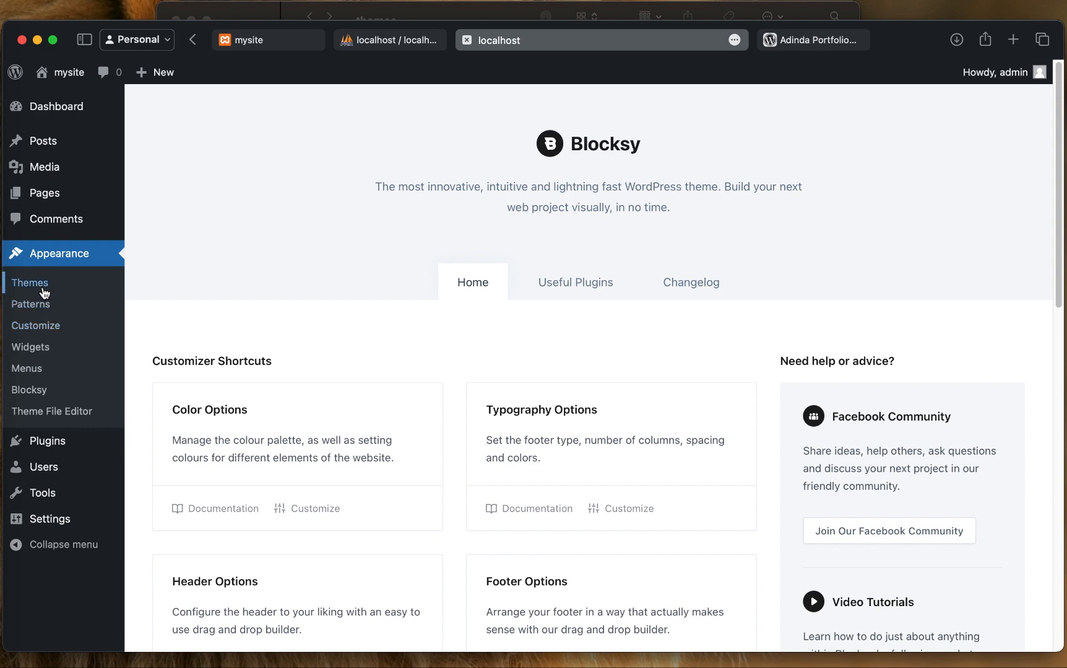
# Open the theme customizer for mysite, look through its Blocksy option sections, and close it
pyautogui.click(53, 327)
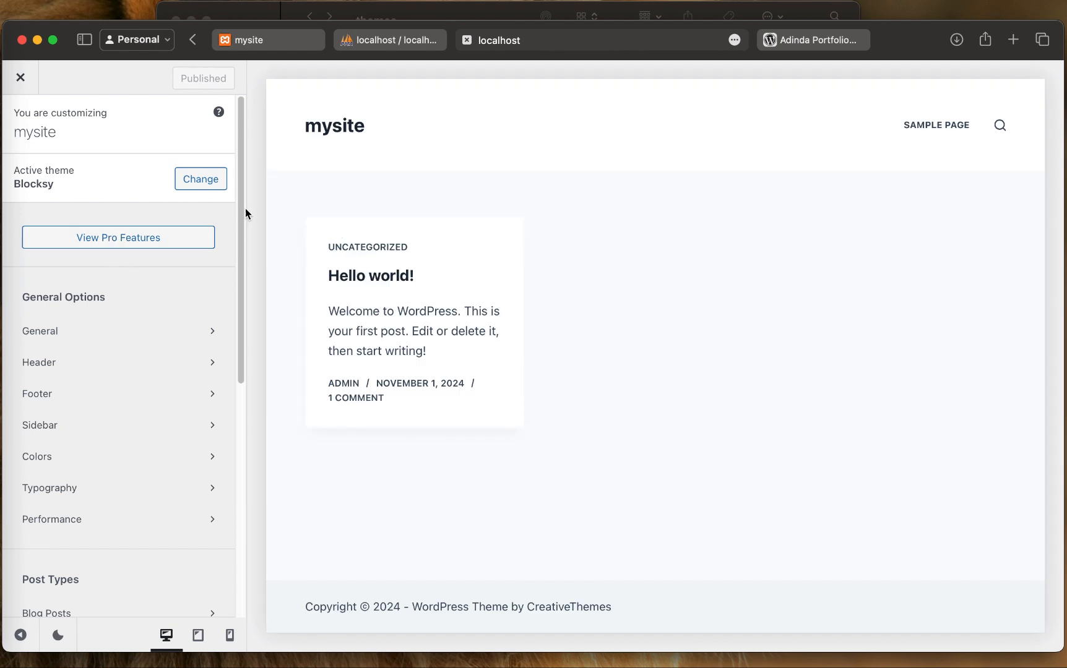
pyautogui.scroll(-5, 162, 334)
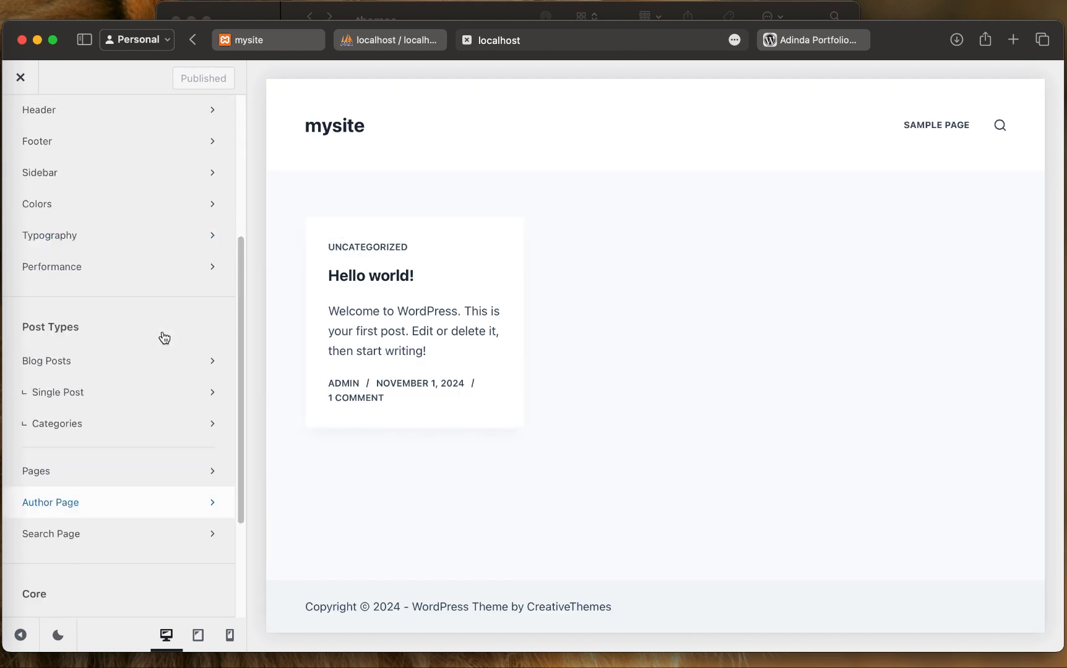
pyautogui.scroll(5, 164, 337)
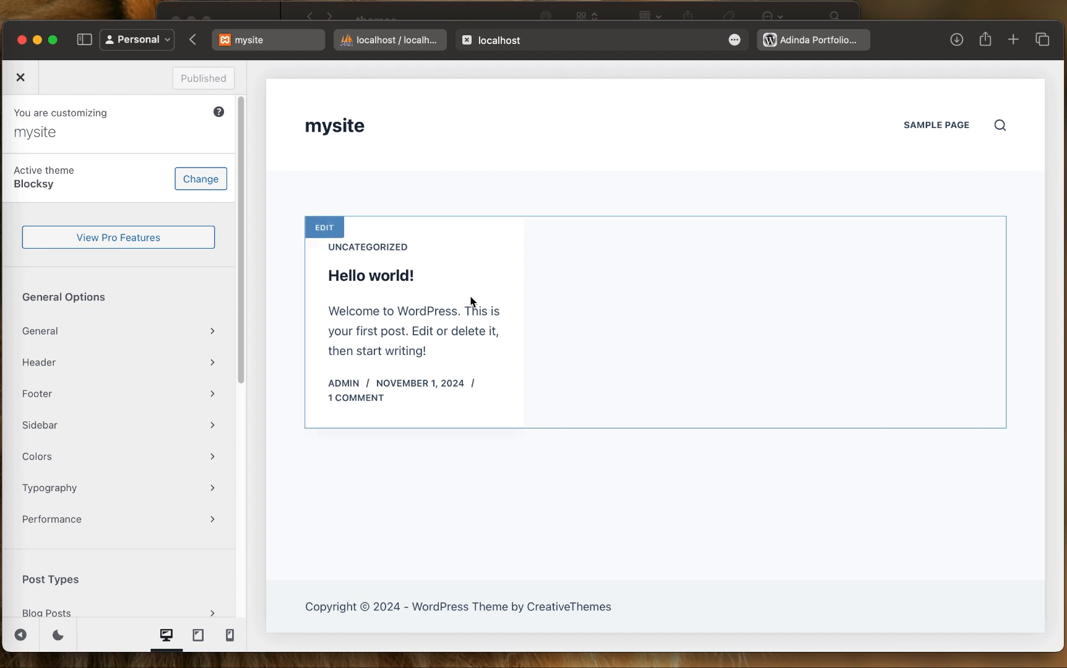
pyautogui.click(21, 77)
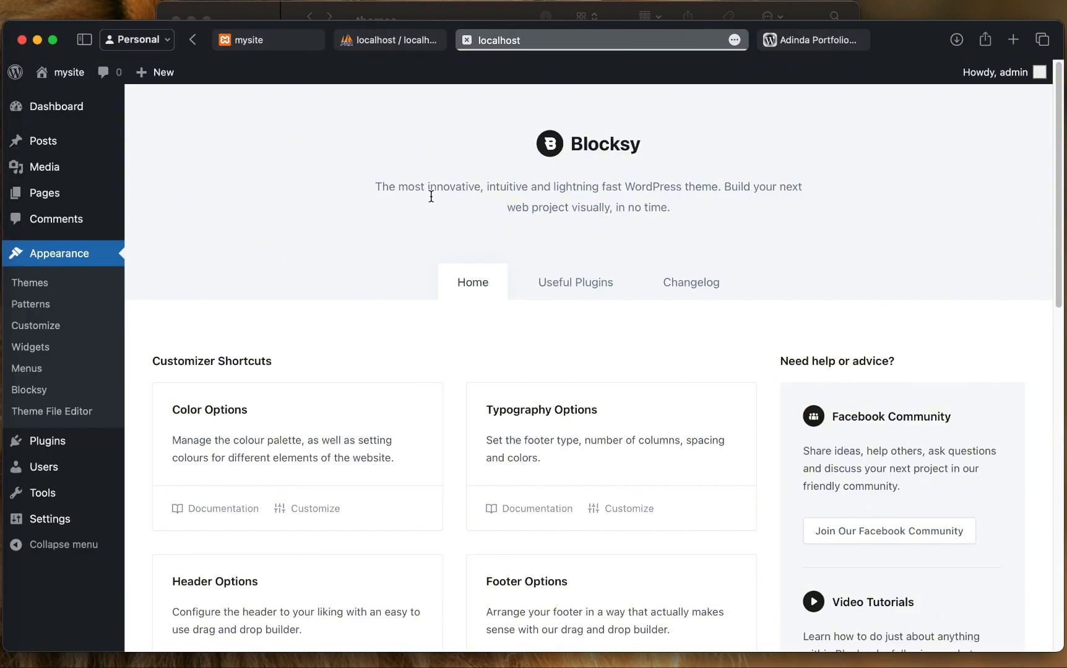
# Look through the useful plugins suggested on the Blocksy page and the installed themes on the Themes page
pyautogui.click(579, 282)
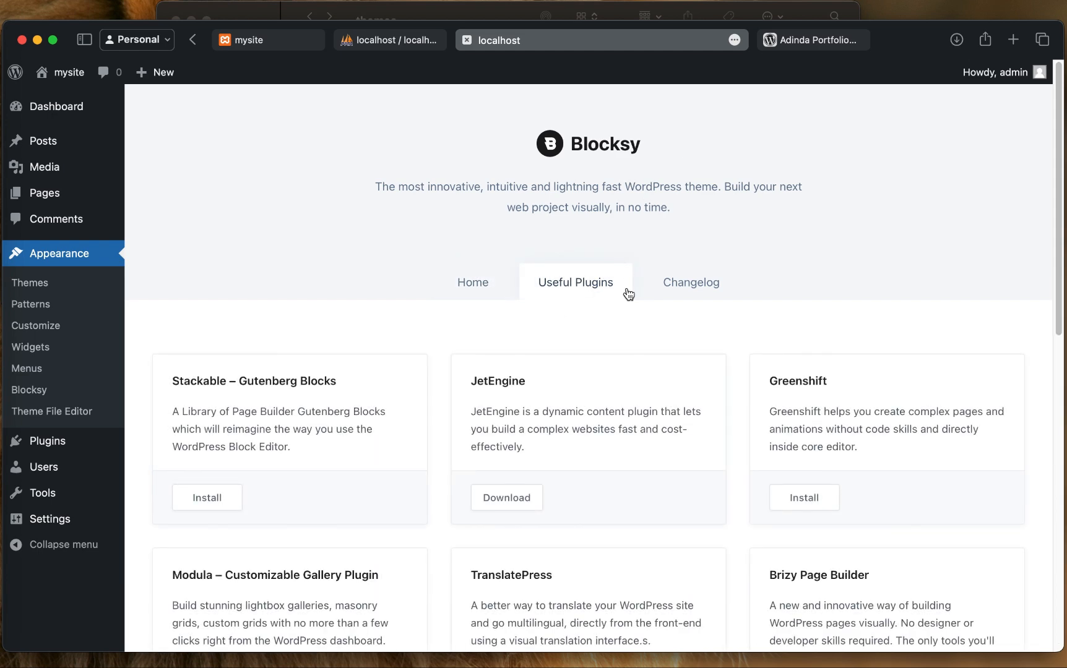
pyautogui.scroll(-1, 679, 279)
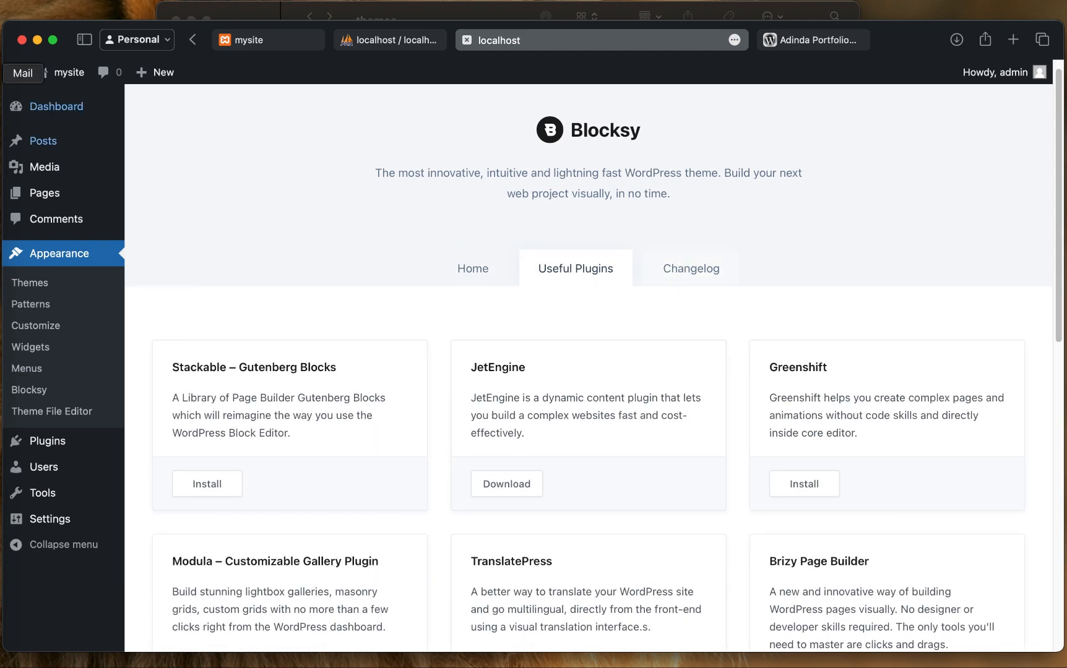
pyautogui.scroll(1, 77, 309)
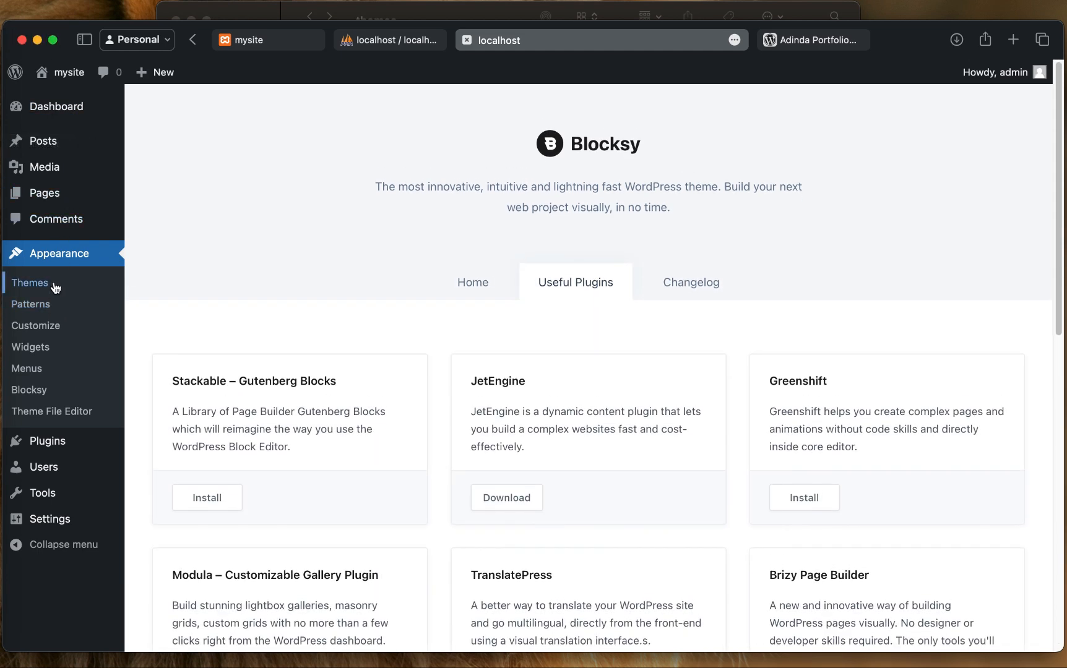
pyautogui.click(54, 284)
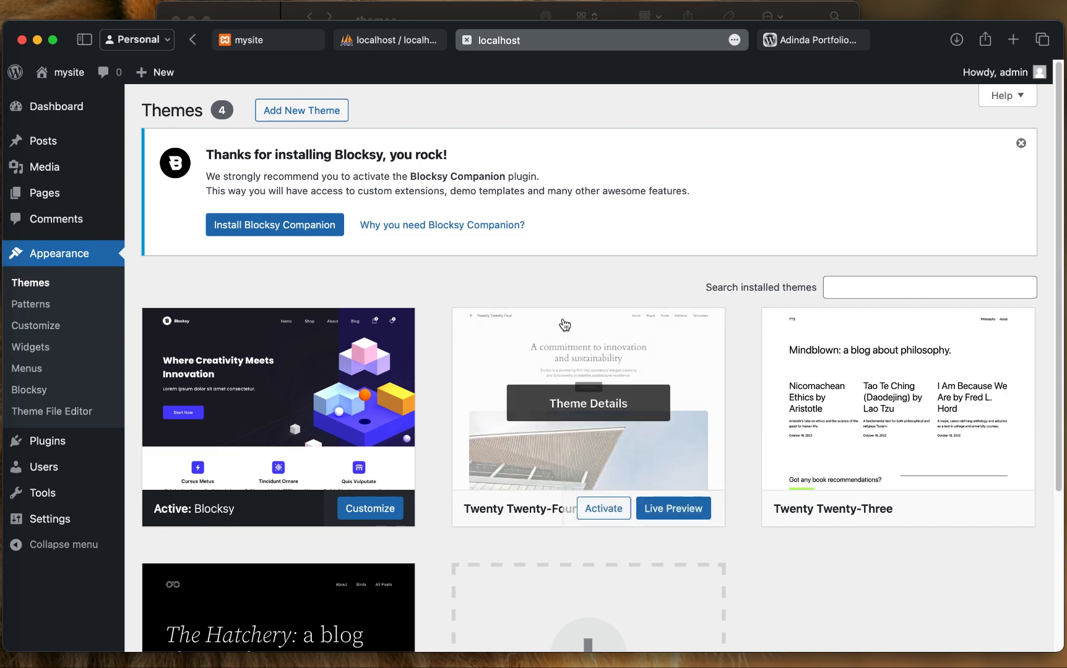
pyautogui.scroll(-5, 563, 325)
pyautogui.scroll(1, 561, 321)
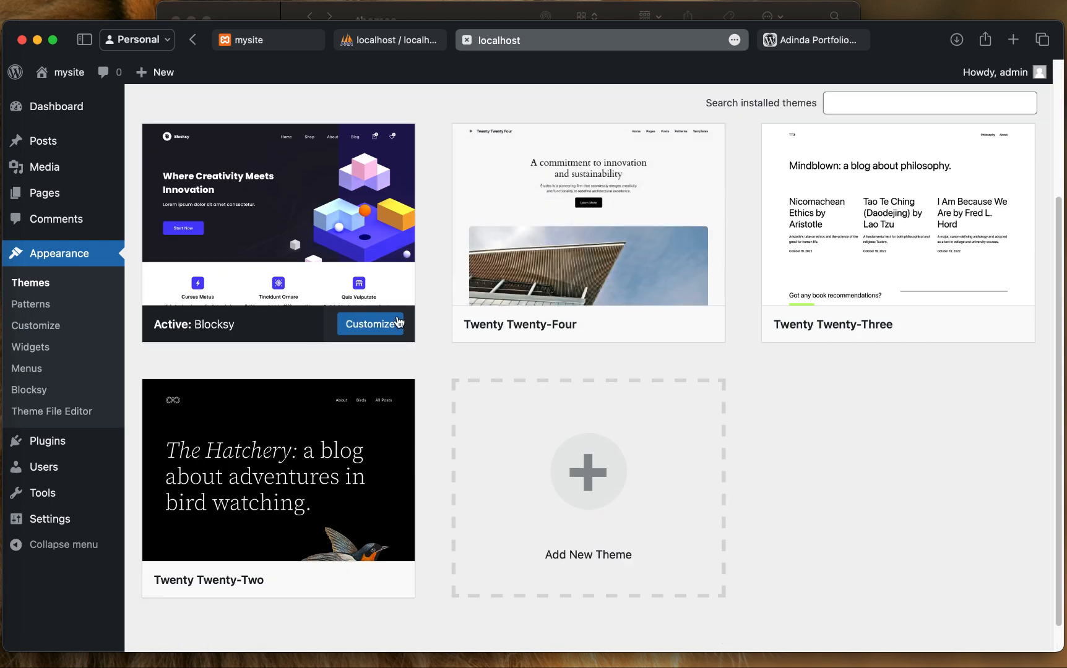
pyautogui.scroll(5, 398, 321)
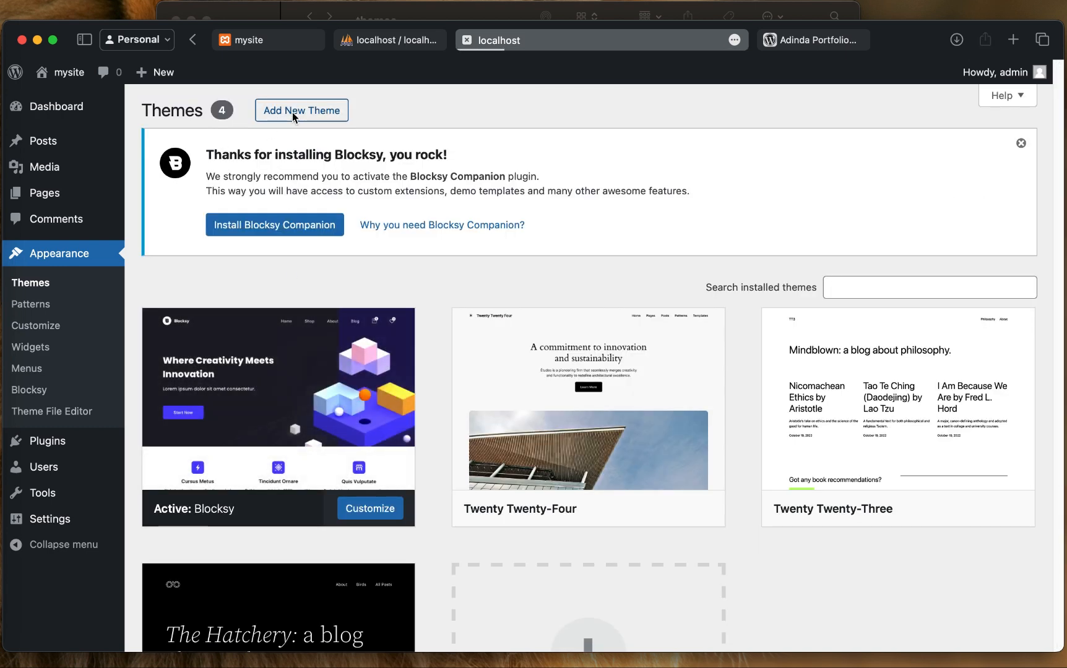
# Browse the popular themes available to add, then install and activate the Woostify theme
pyautogui.click(291, 112)
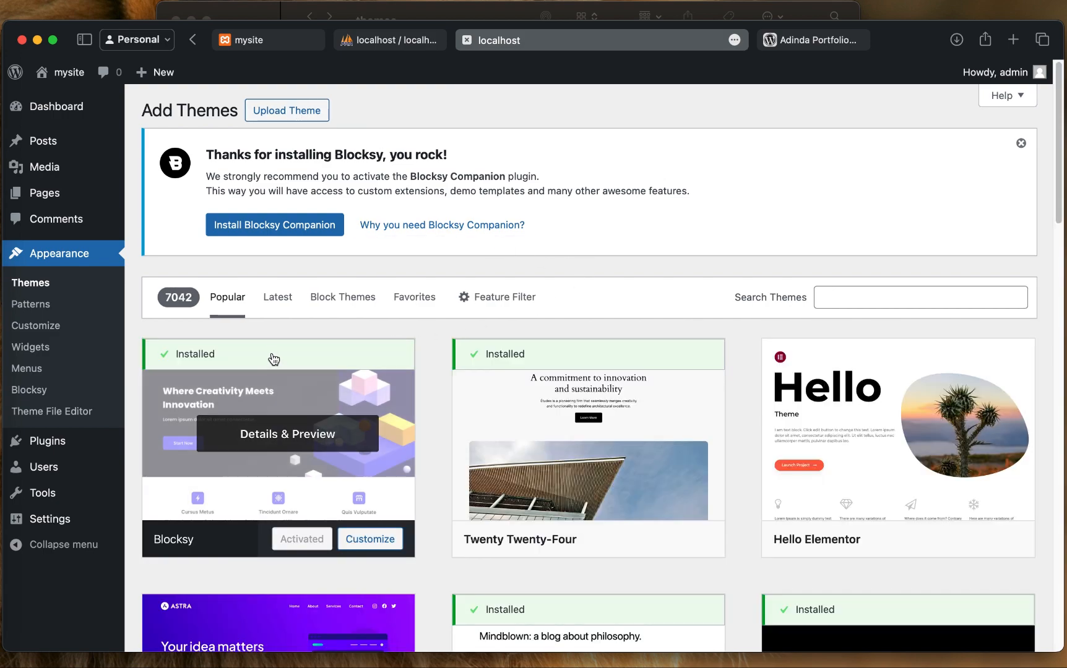
pyautogui.scroll(-15, 274, 357)
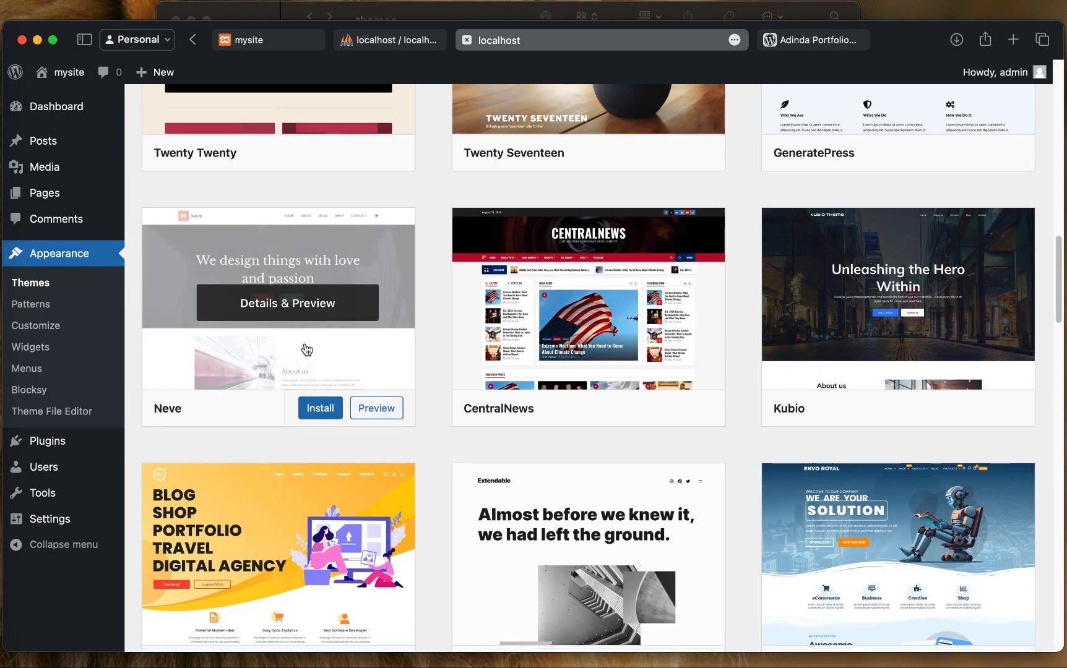
pyautogui.scroll(-3, 307, 350)
pyautogui.scroll(-12, 562, 319)
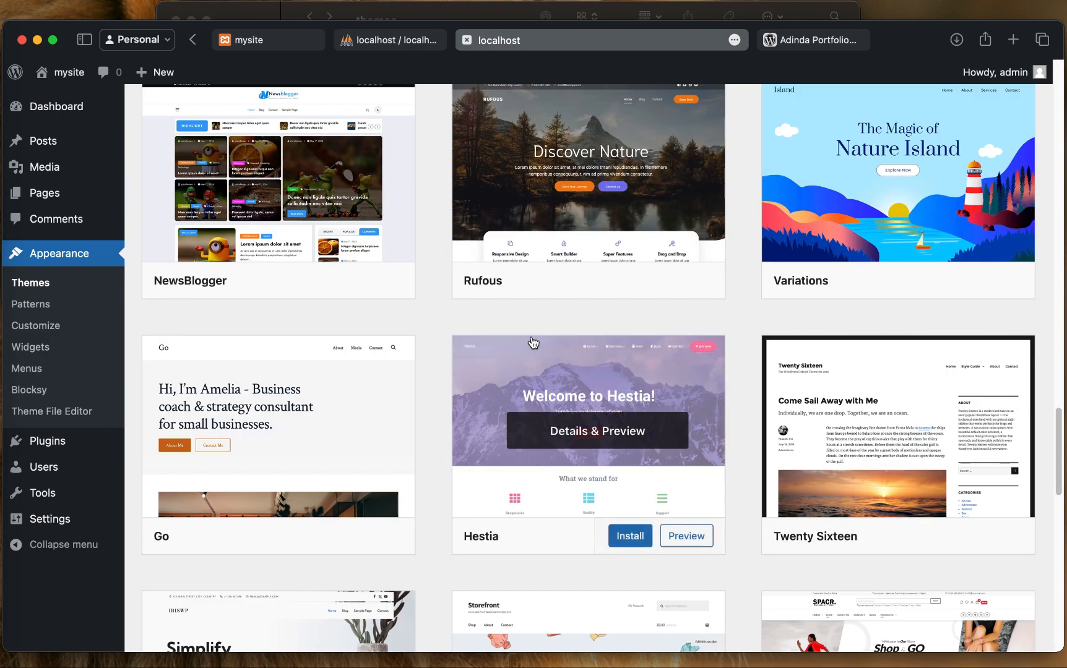
pyautogui.scroll(-8, 619, 346)
pyautogui.scroll(-10, 668, 355)
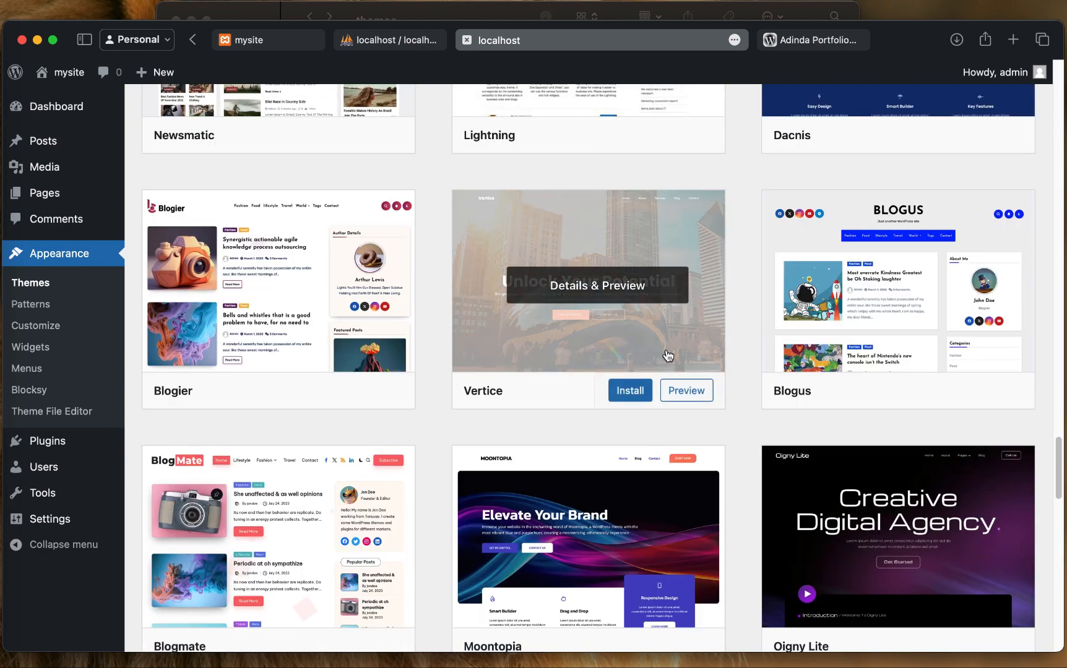
pyautogui.scroll(-9, 667, 356)
pyautogui.scroll(-4, 575, 387)
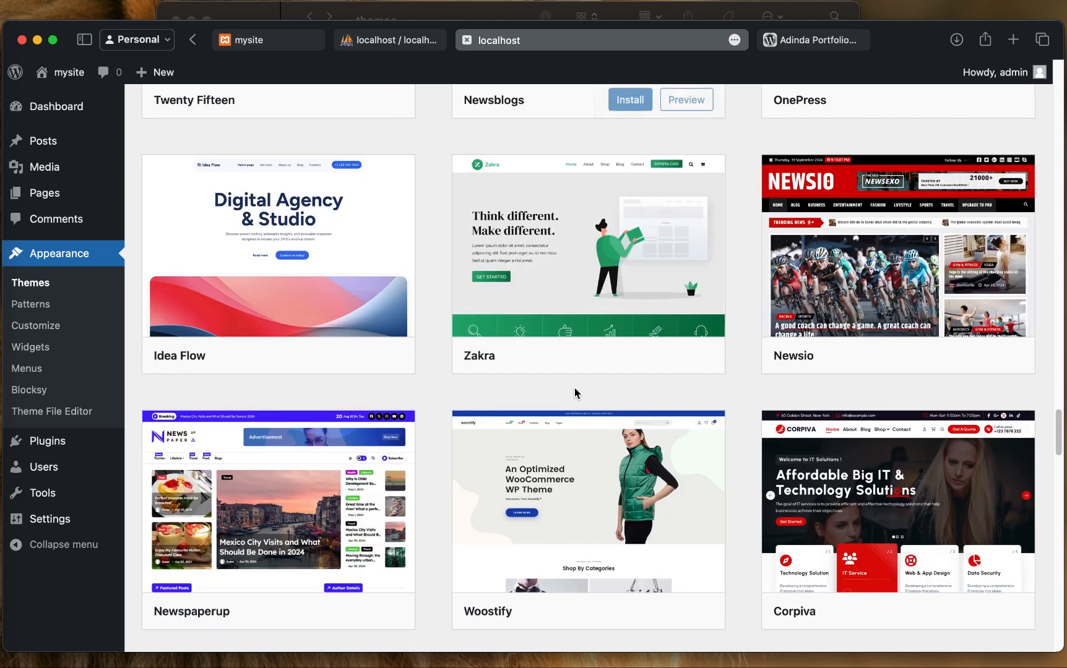
pyautogui.scroll(-2, 576, 372)
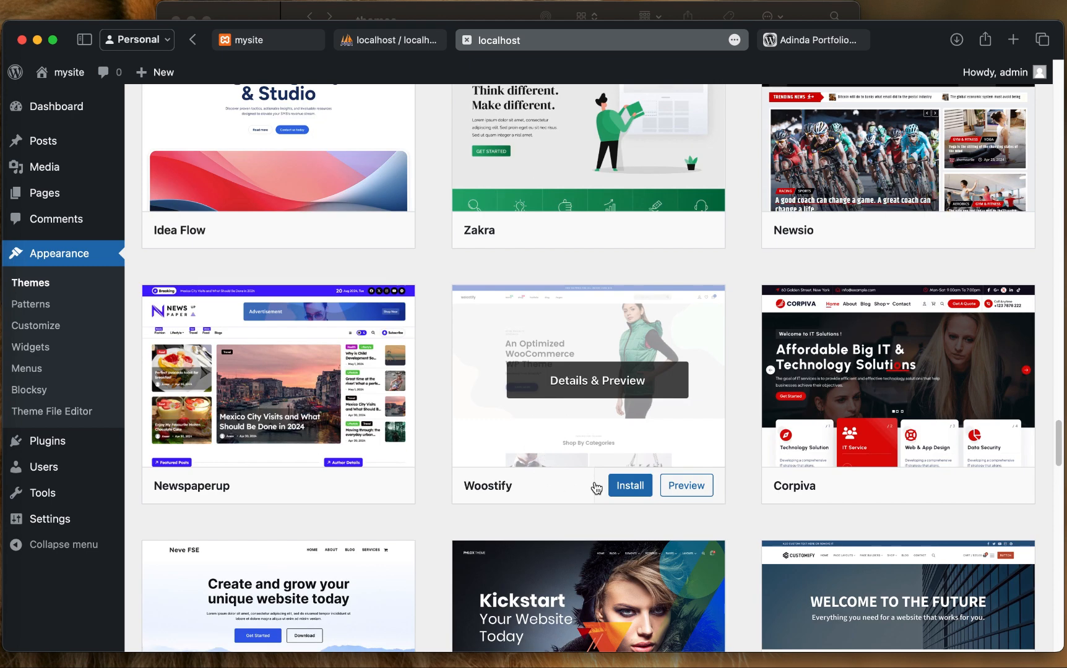
pyautogui.click(632, 486)
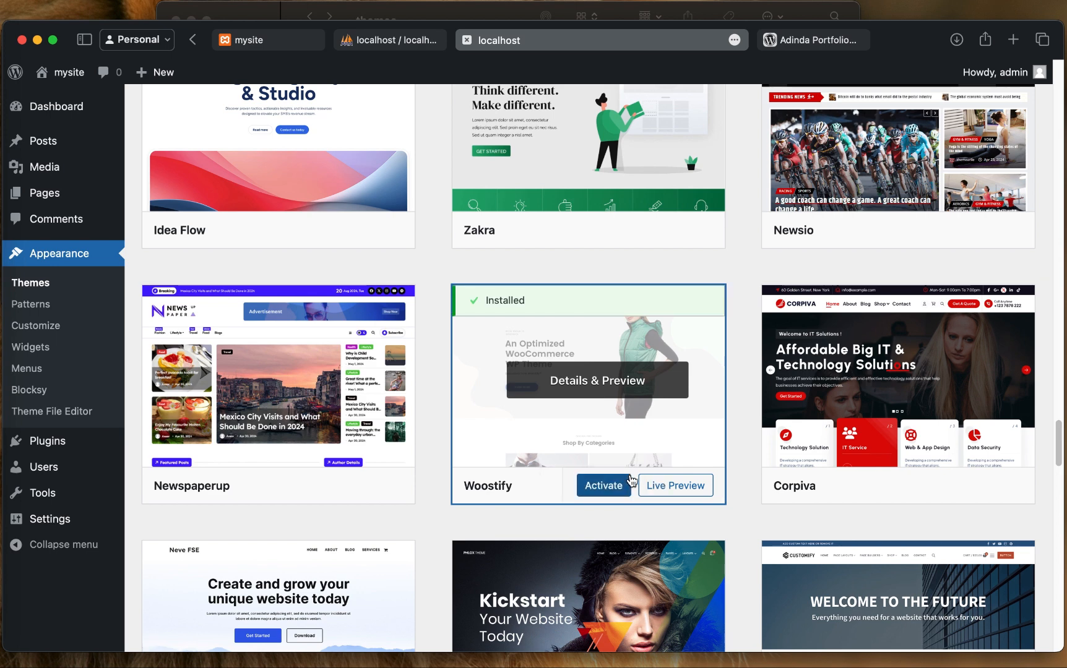
pyautogui.click(616, 486)
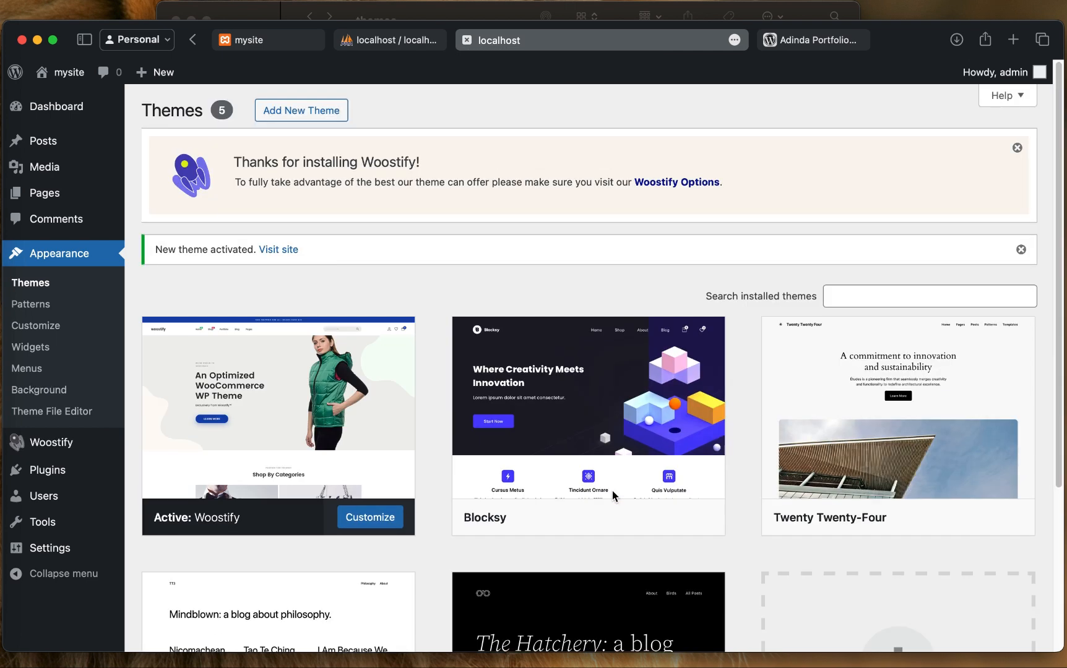
# Open the site from the activation notice in a new tab and look over the front page with the Woostify theme
pyautogui.rightClick(286, 251)
pyautogui.click(299, 258)
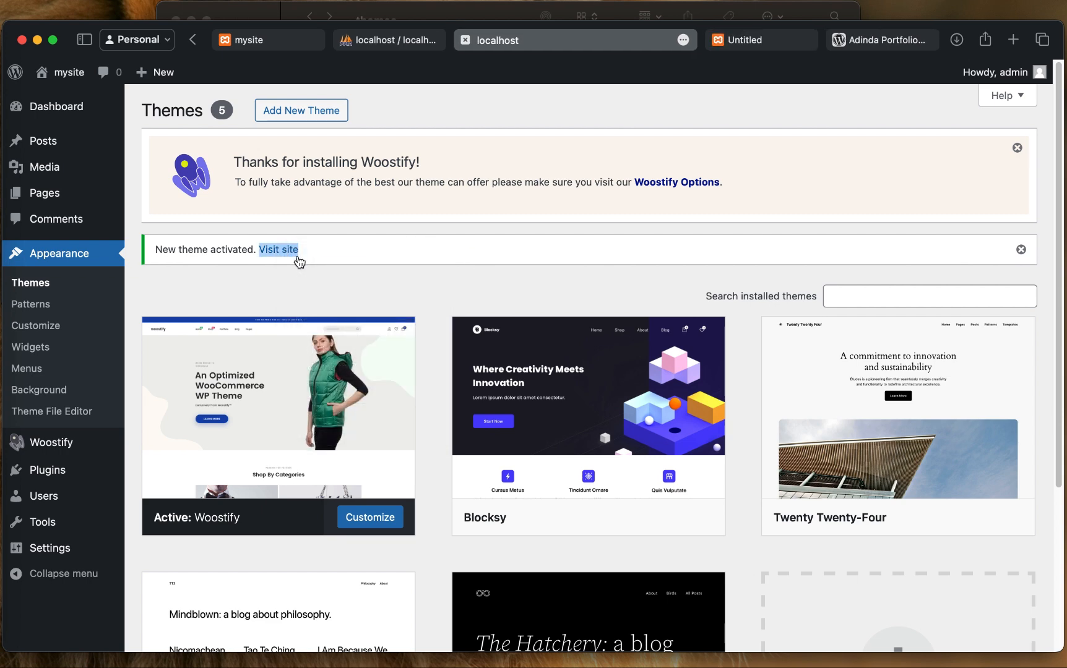
pyautogui.click(765, 40)
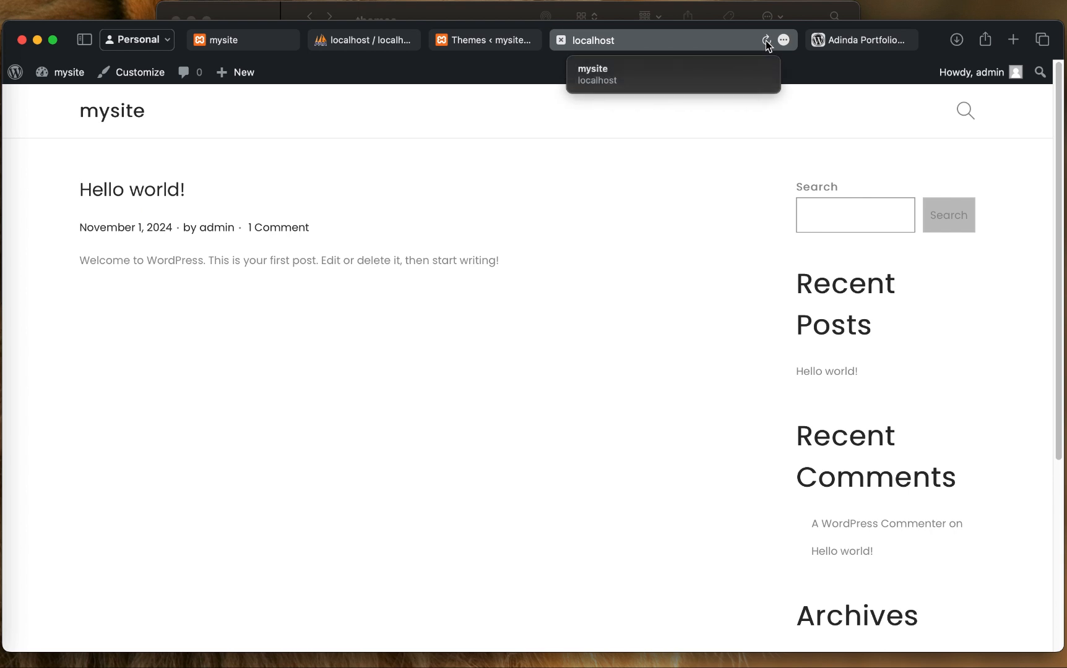
pyautogui.scroll(-5, 280, 438)
pyautogui.scroll(5, 283, 437)
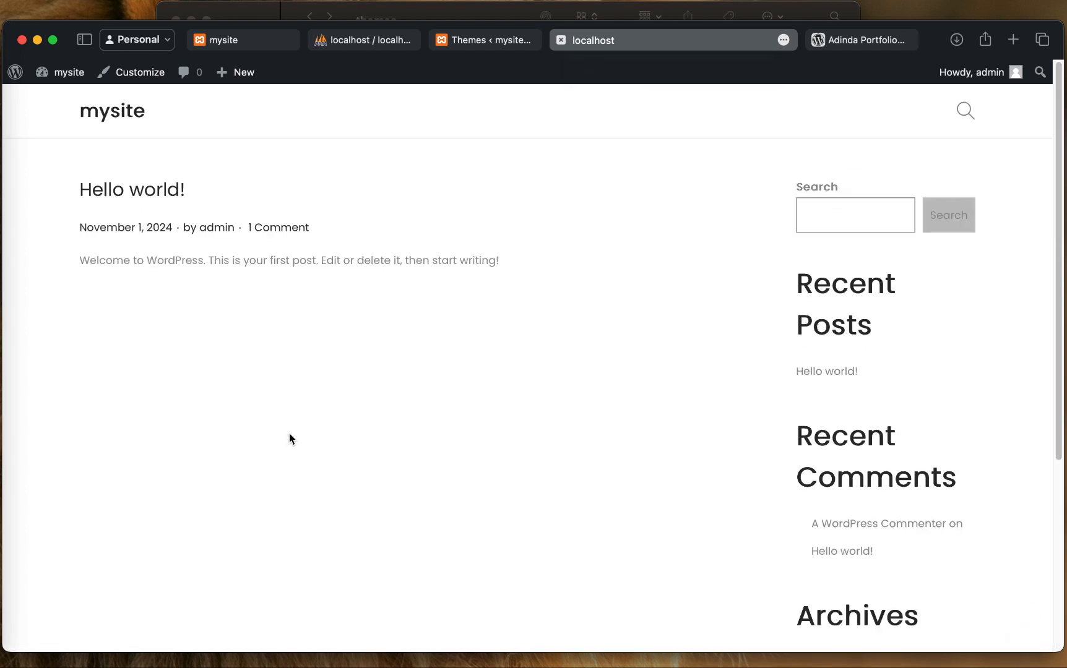
pyautogui.moveTo(68, 255); pyautogui.dragTo(296, 274)
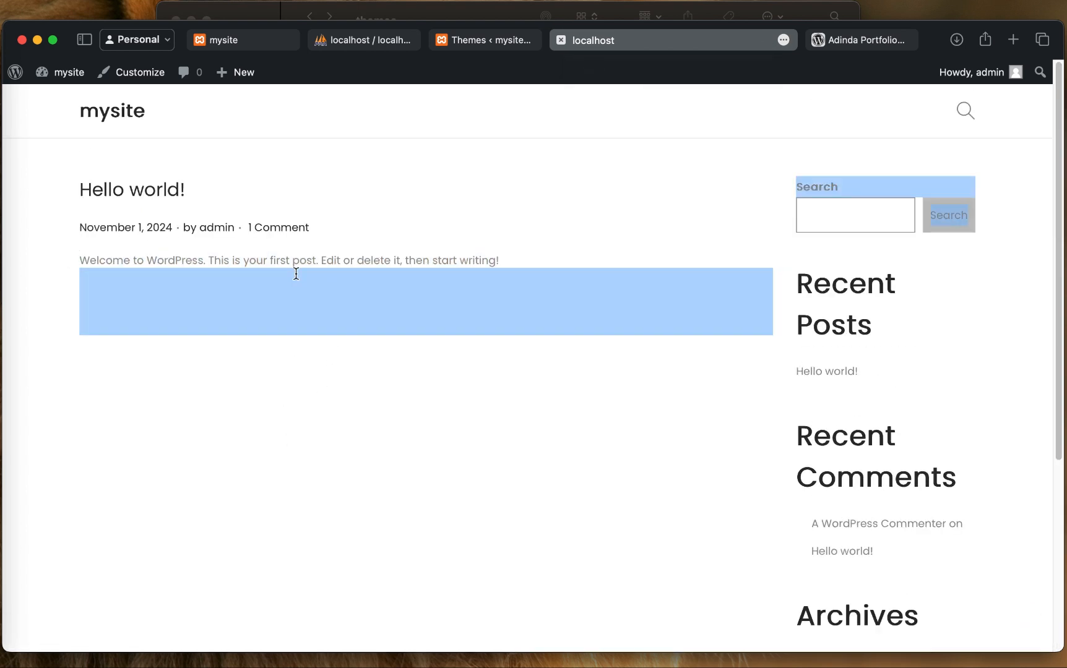
pyautogui.click(739, 264)
pyautogui.scroll(-5, 467, 488)
pyautogui.scroll(5, 350, 350)
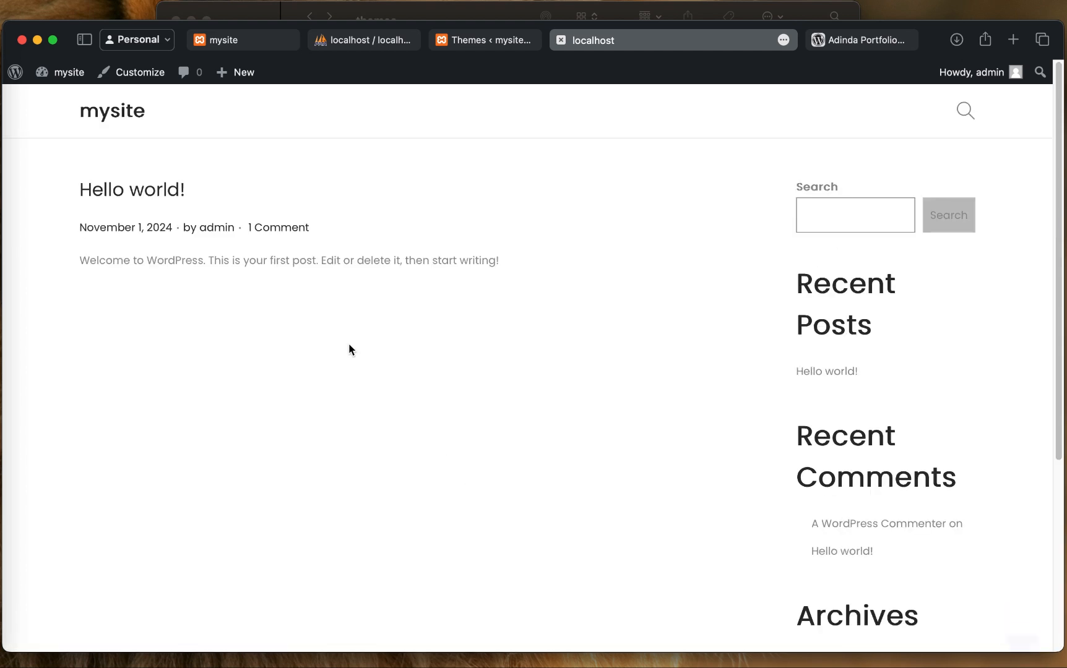
pyautogui.click(589, 44)
pyautogui.press('Escape')
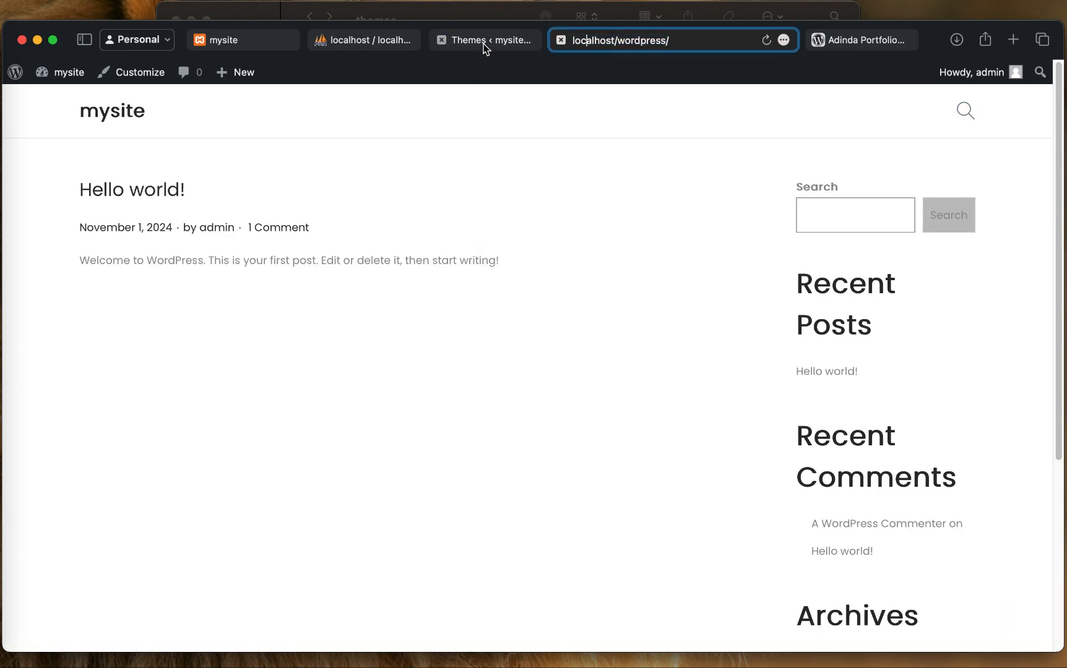
# Return to the Themes page, open the customizer for Woostify, and look through its Site Identity options
pyautogui.click(483, 45)
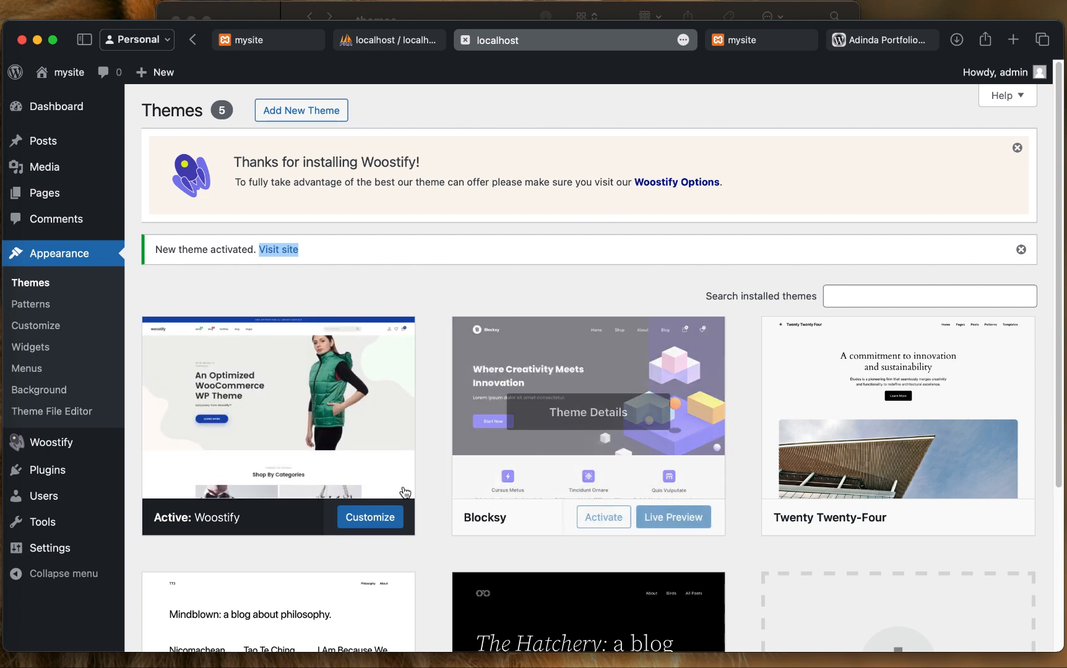
pyautogui.click(394, 525)
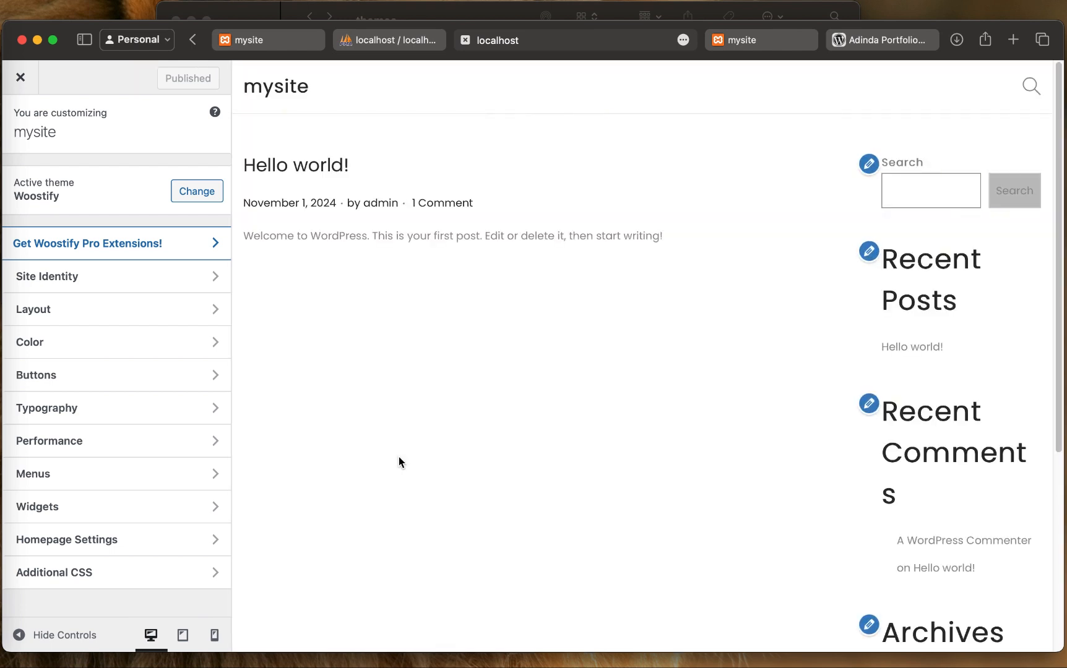
pyautogui.click(156, 275)
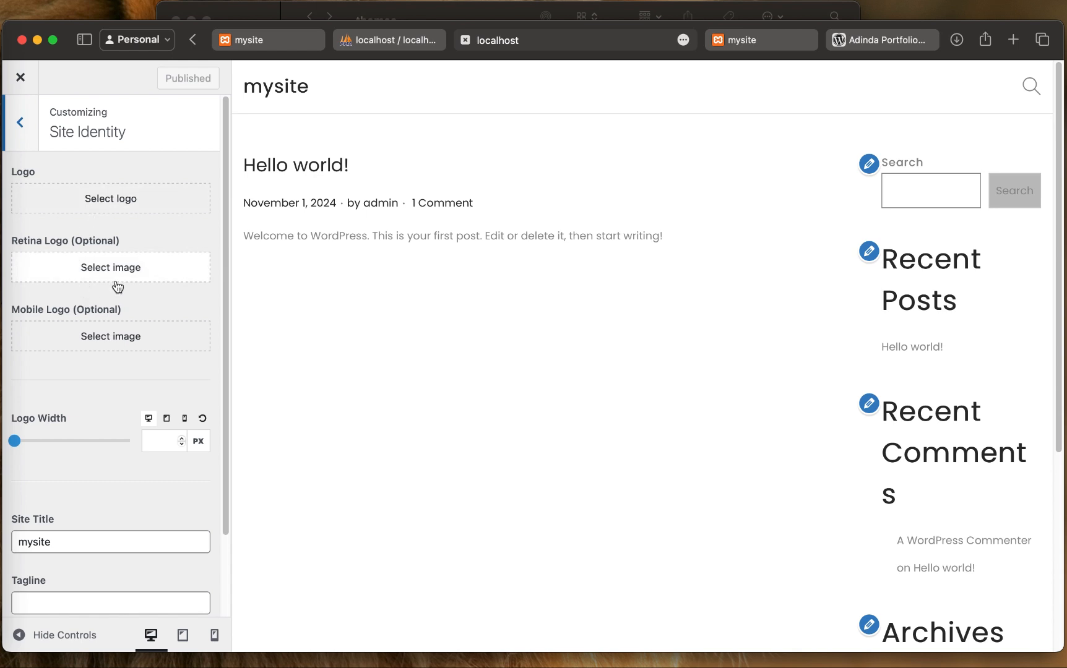
pyautogui.scroll(-3, 167, 346)
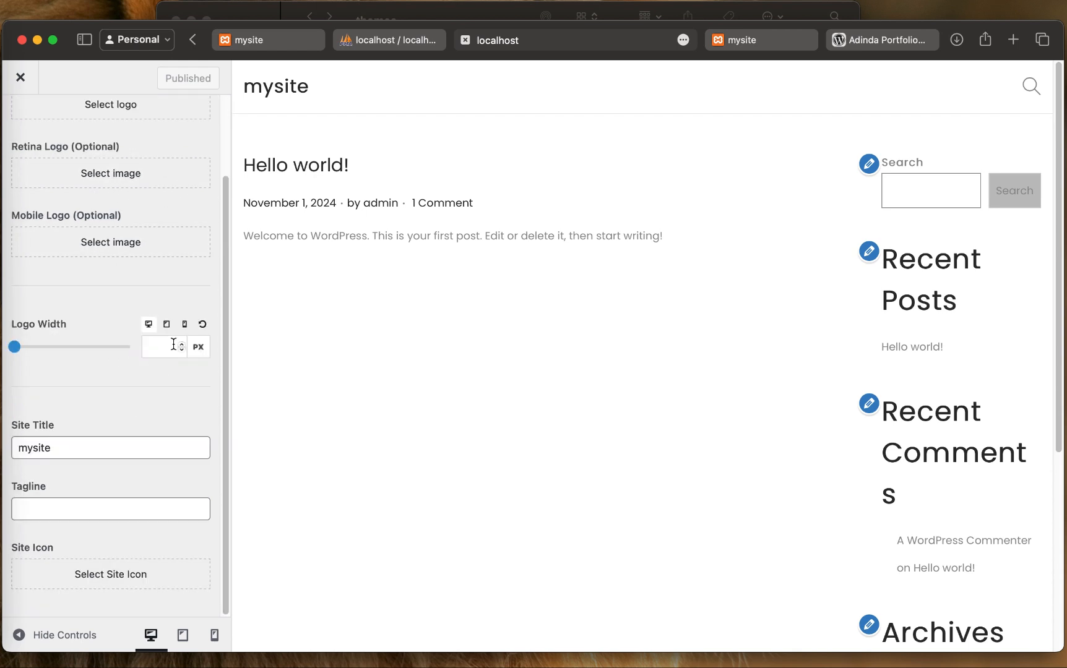
pyautogui.click(40, 450)
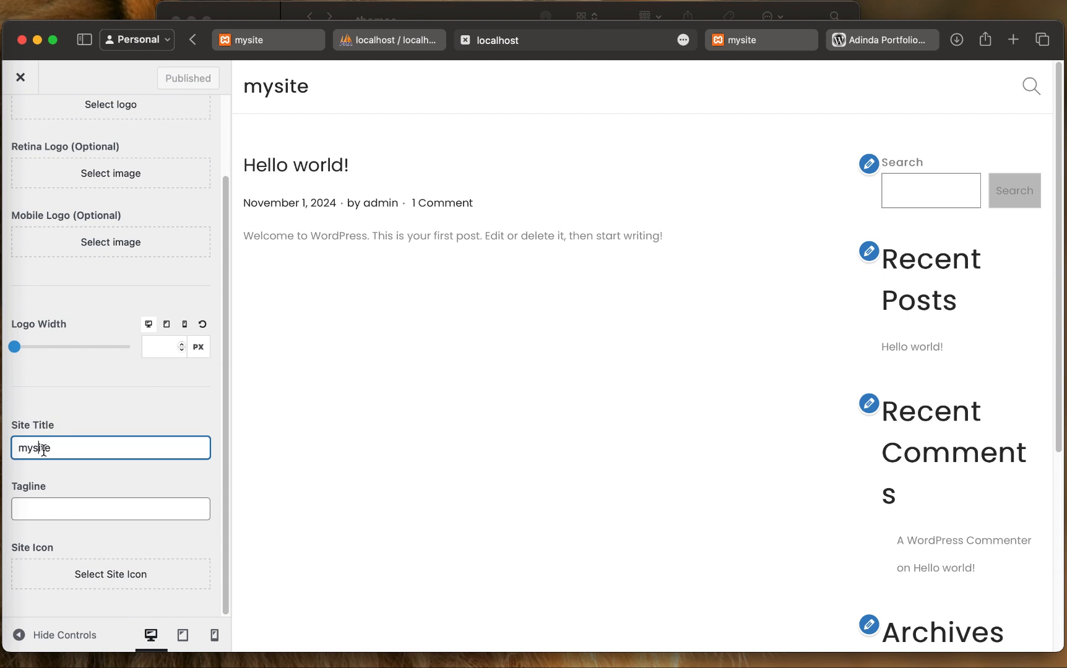
pyautogui.click(60, 515)
pyautogui.scroll(3, 34, 143)
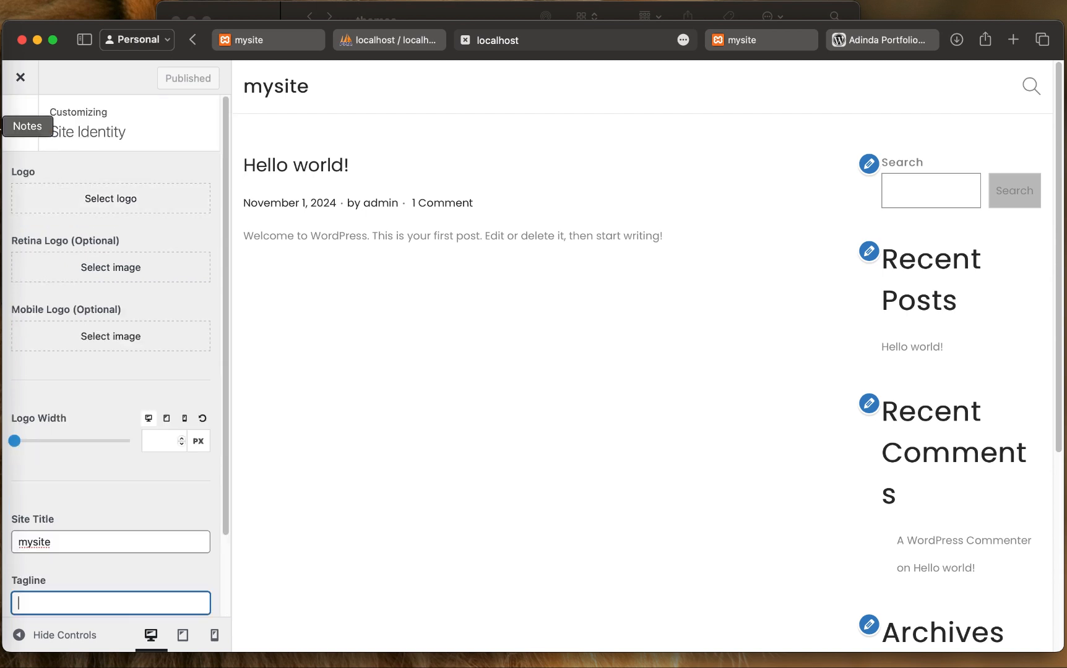
pyautogui.click(22, 122)
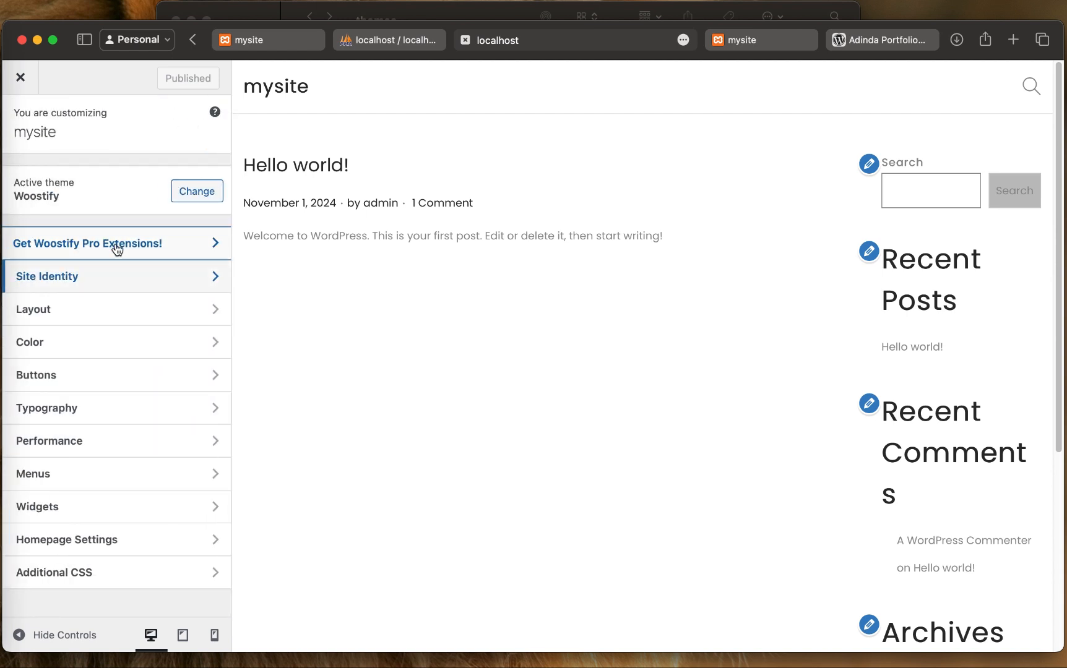
# Open the Layout section of the customizer and review its Site Container options
pyautogui.click(126, 310)
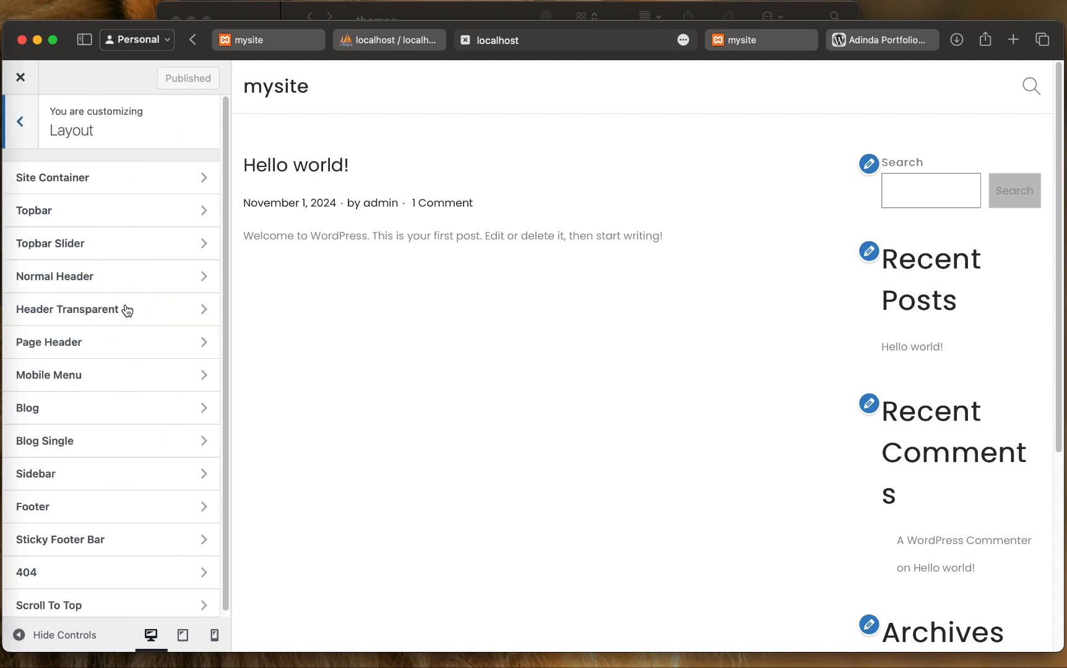
pyautogui.click(124, 184)
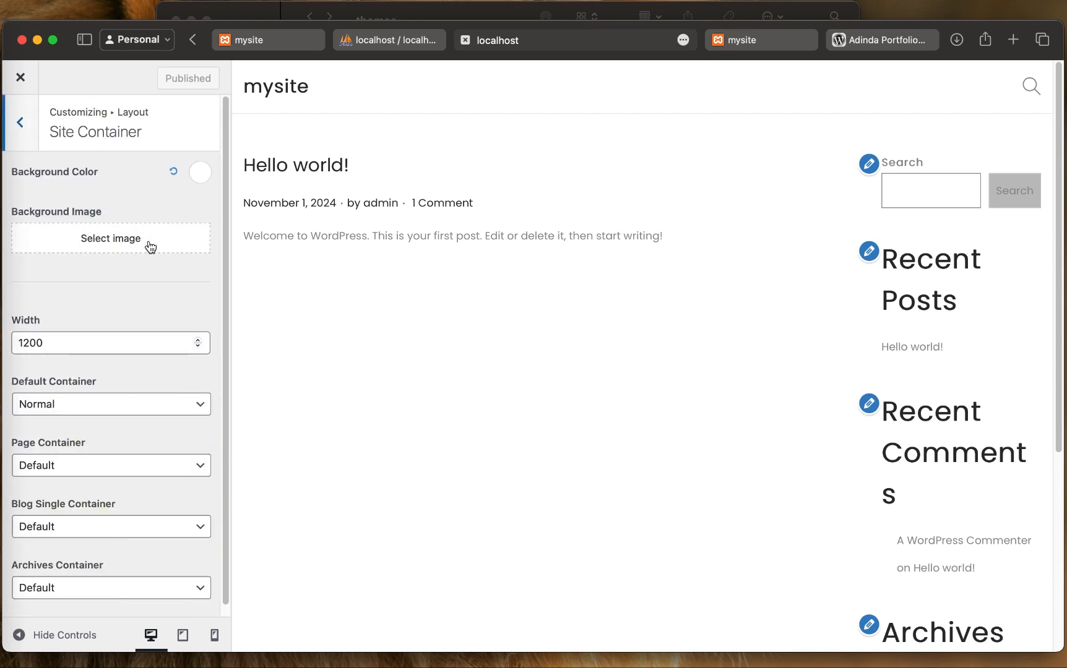
pyautogui.scroll(-1, 162, 289)
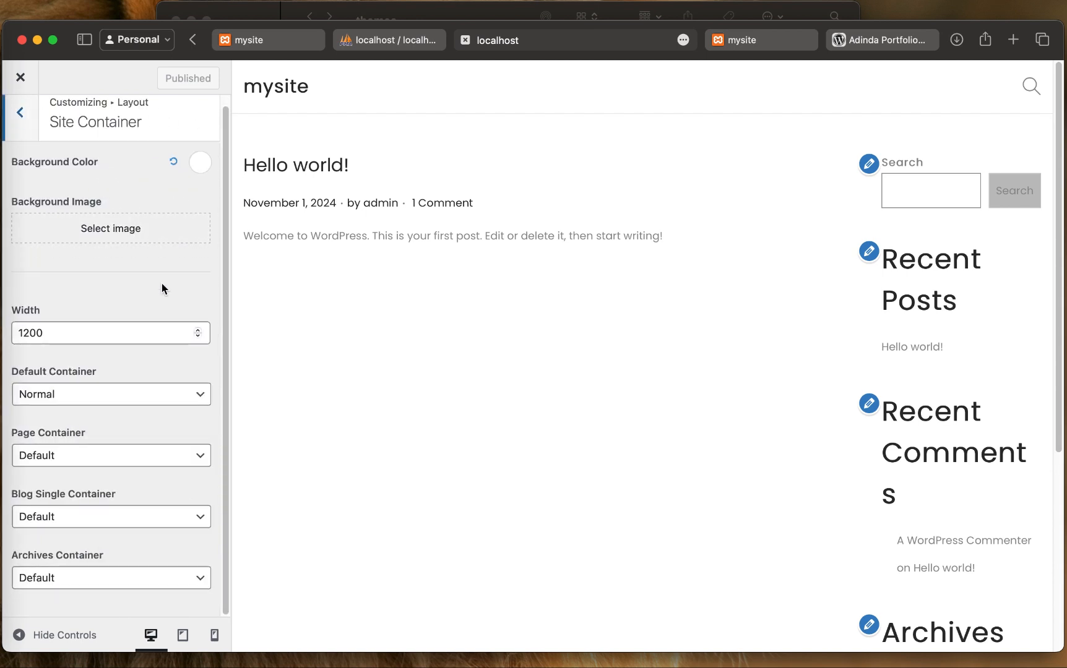
pyautogui.click(23, 116)
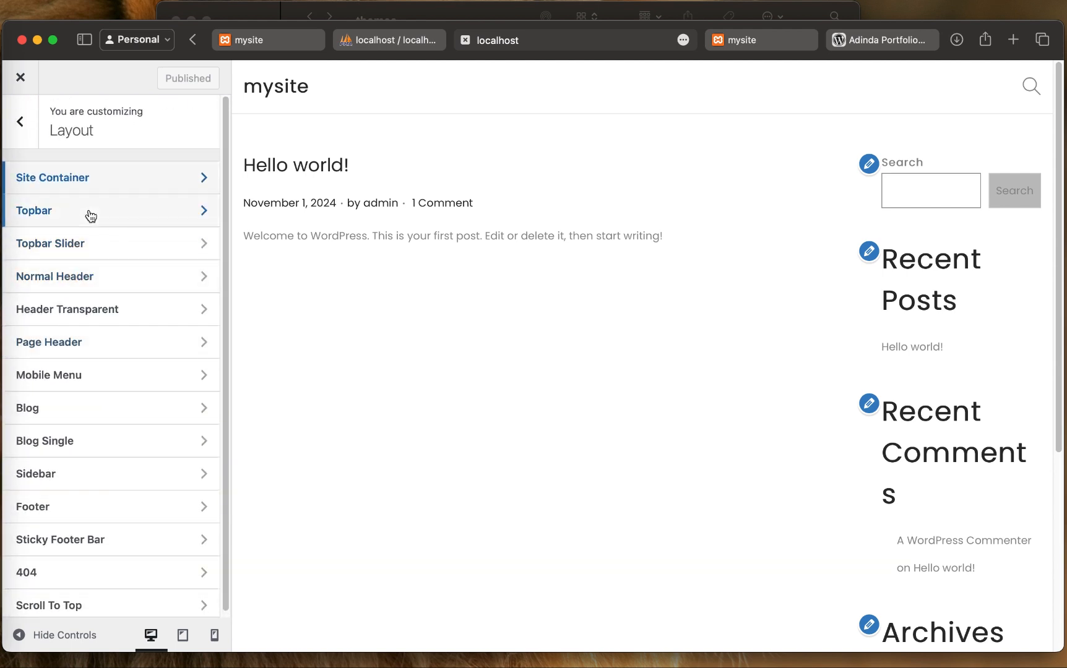
# Set the Site Container background color to a dark red and return to the Layout section
pyautogui.click(88, 179)
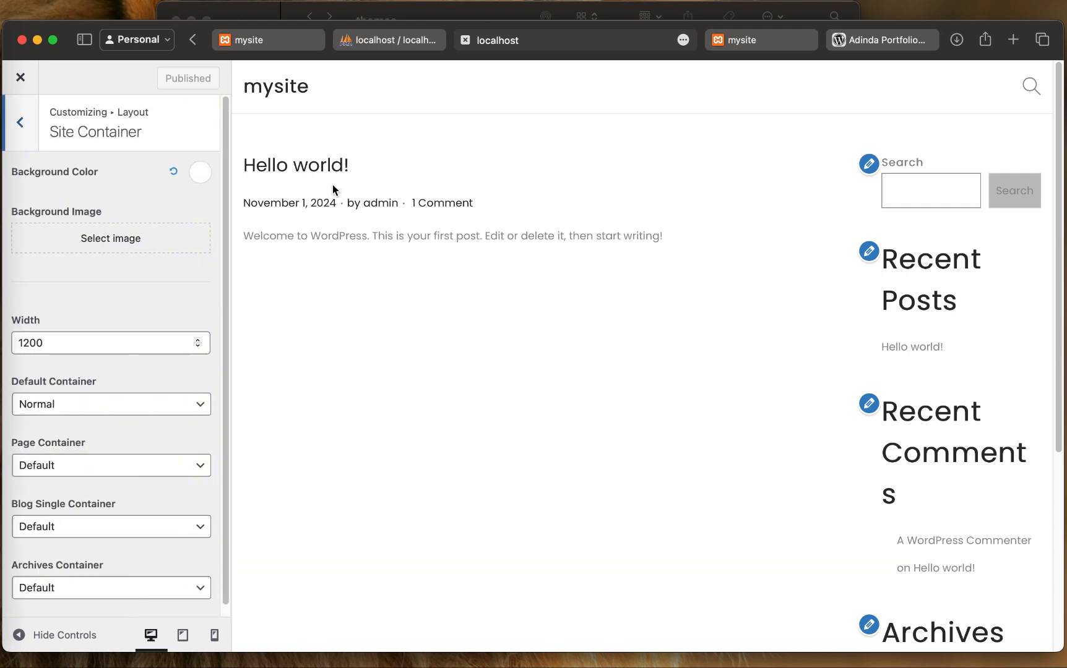
pyautogui.click(199, 173)
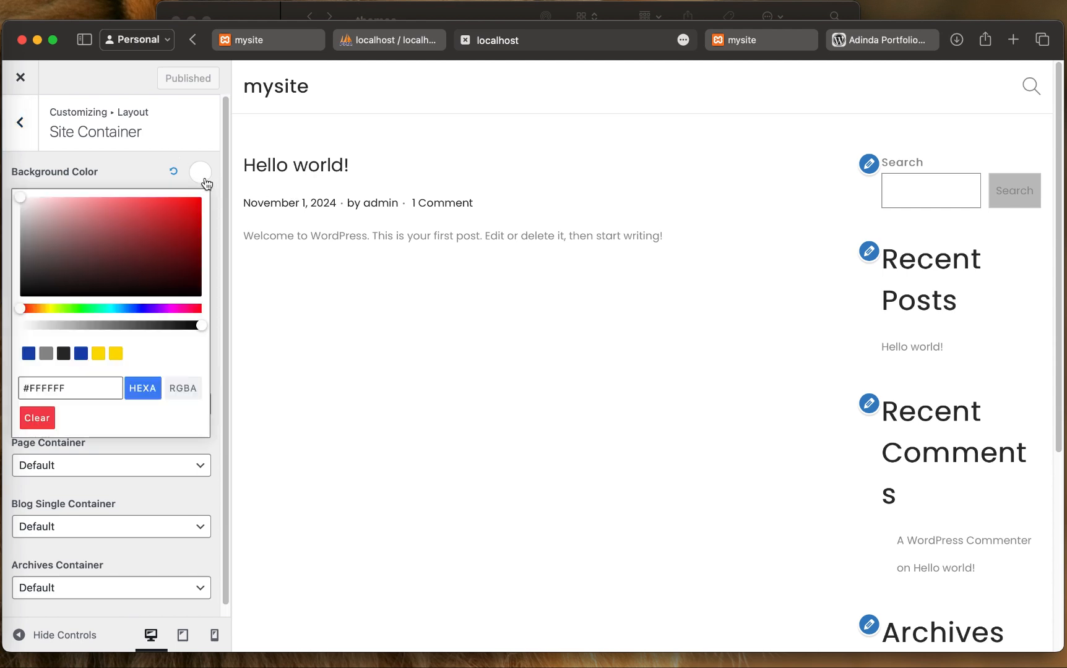
pyautogui.click(167, 221)
pyautogui.moveTo(162, 217)
pyautogui.mouseDown()
pyautogui.moveTo(166, 240)
pyautogui.moveTo(96, 243)
pyautogui.moveTo(126, 248)
pyautogui.moveTo(192, 223)
pyautogui.mouseUp()
pyautogui.click(132, 176)
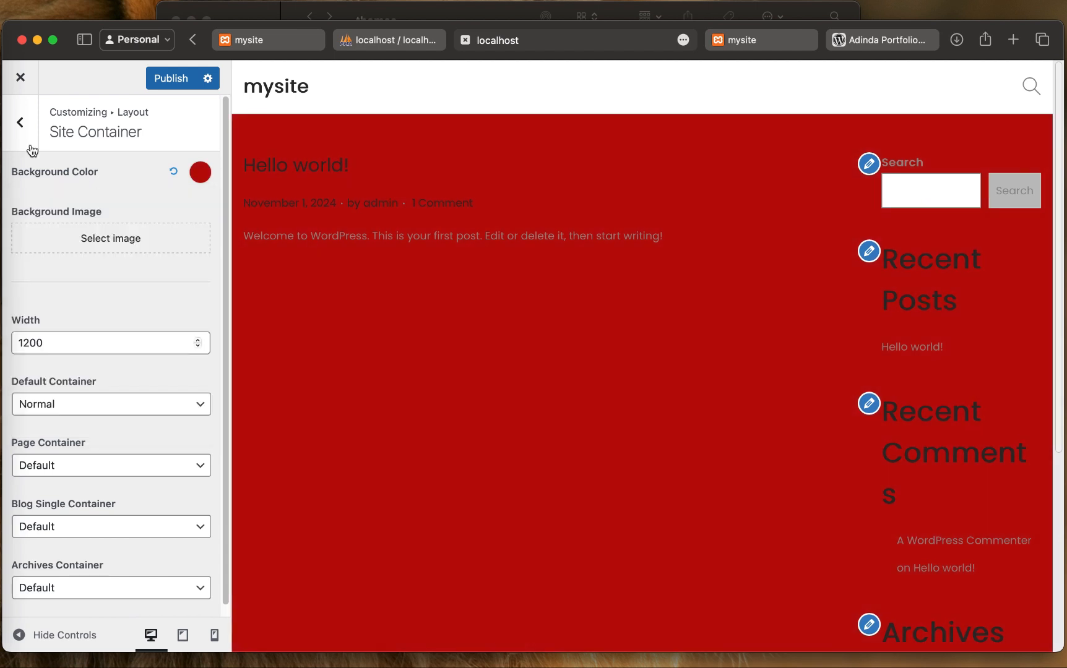
pyautogui.click(20, 122)
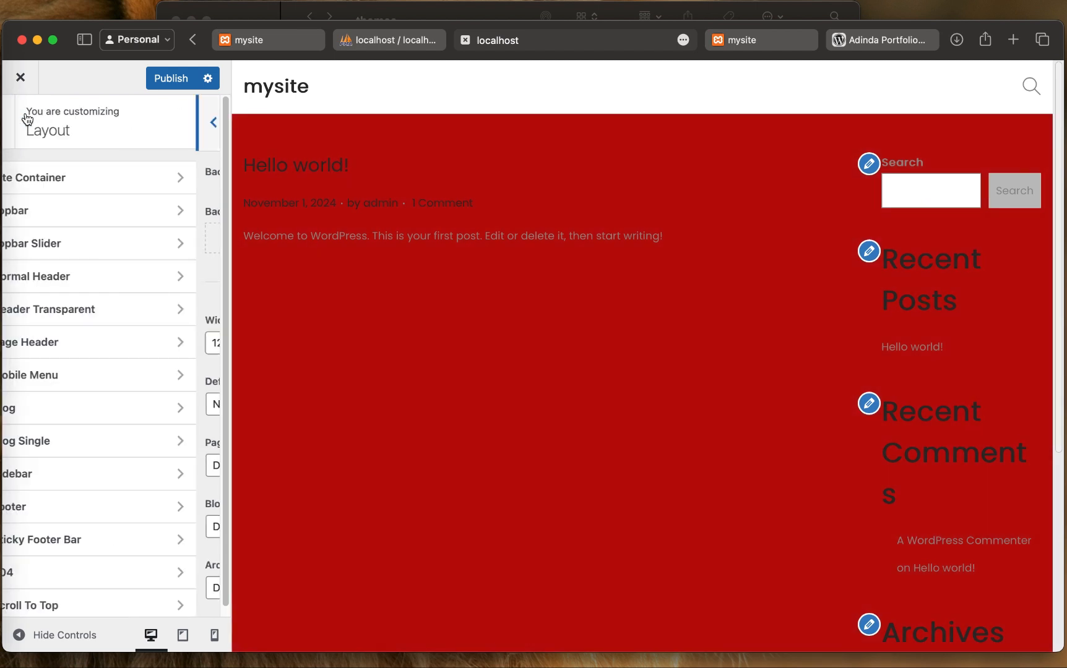
# Review the general and design options of the Topbar, and return to the Layout section
pyautogui.click(121, 217)
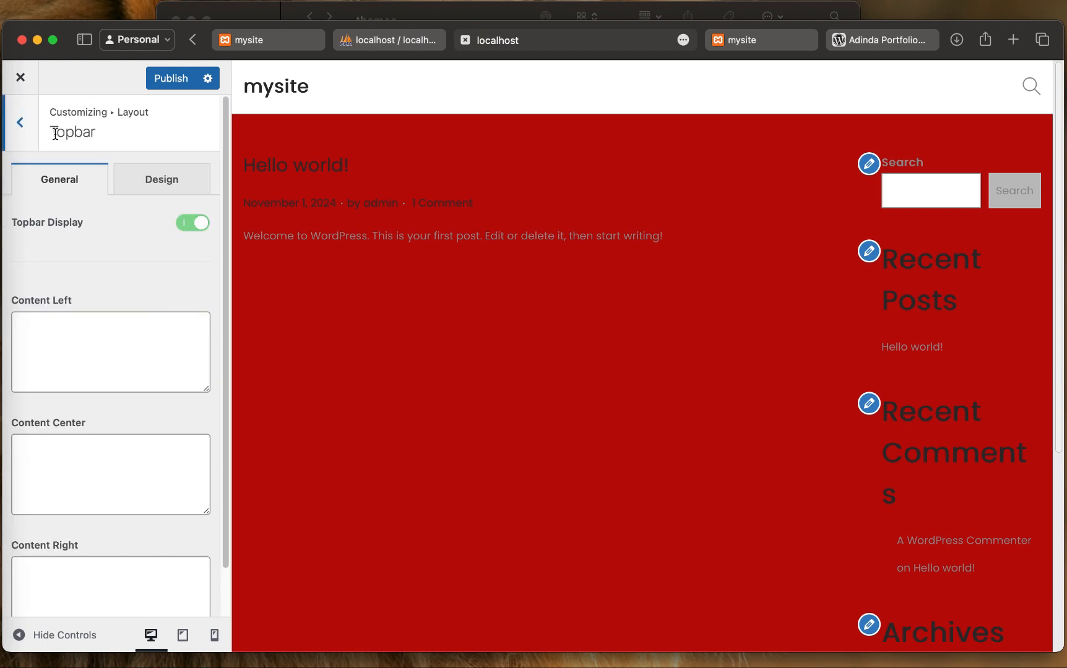
pyautogui.click(172, 178)
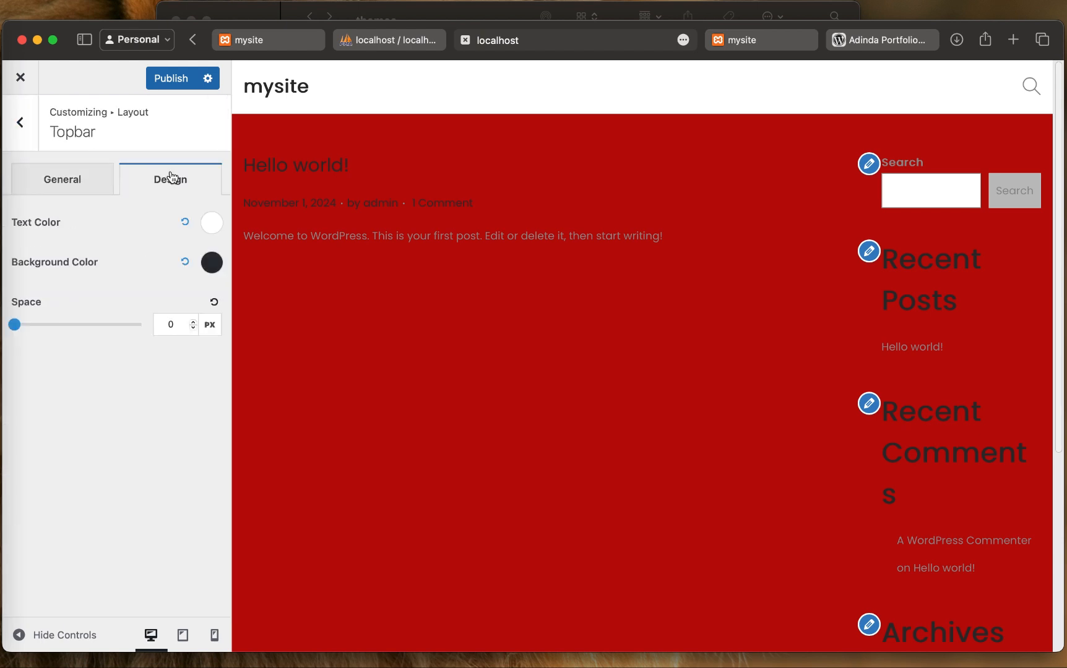
pyautogui.click(33, 123)
# Review the general and design options of the Mobile Menu, and return to the customizer's main list of sections
pyautogui.click(103, 374)
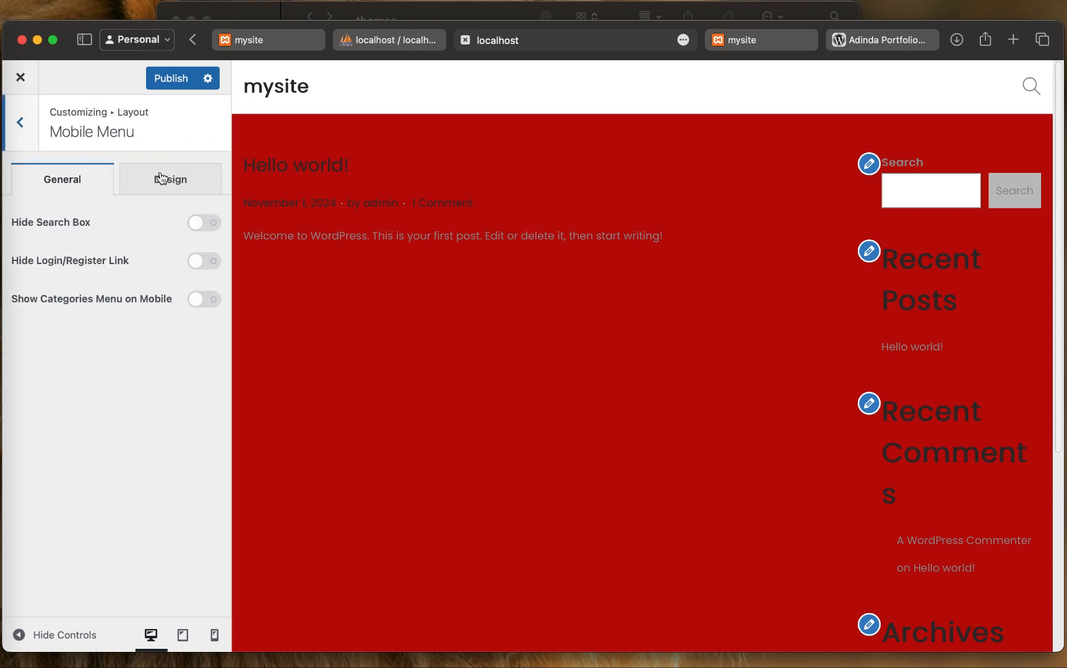
pyautogui.click(161, 193)
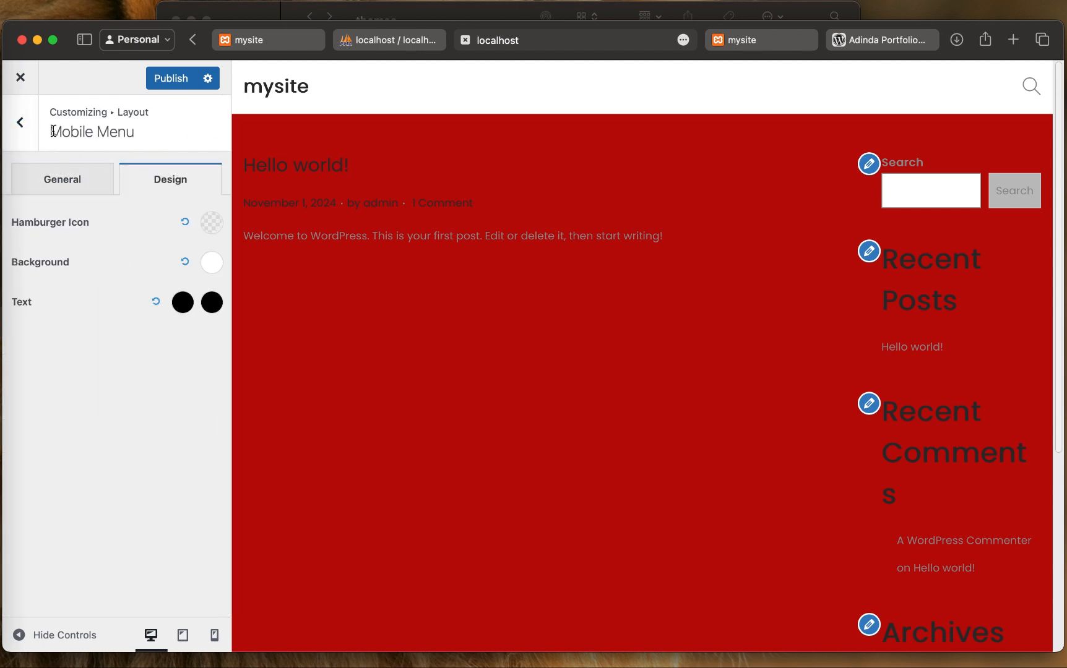
pyautogui.click(31, 133)
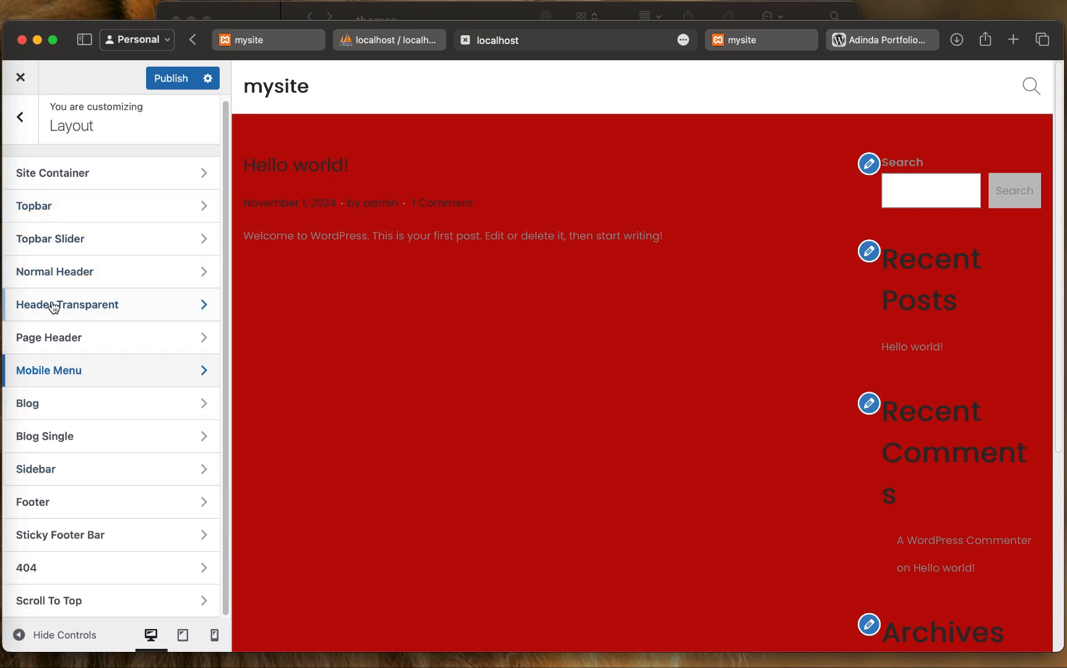
pyautogui.scroll(1, 73, 267)
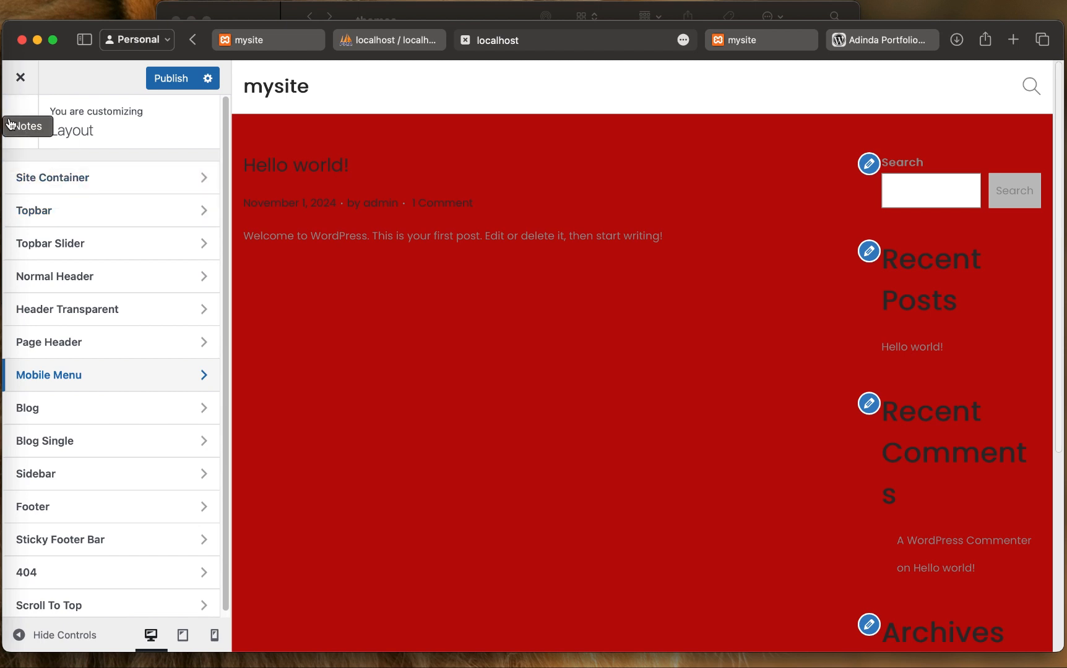
pyautogui.click(31, 121)
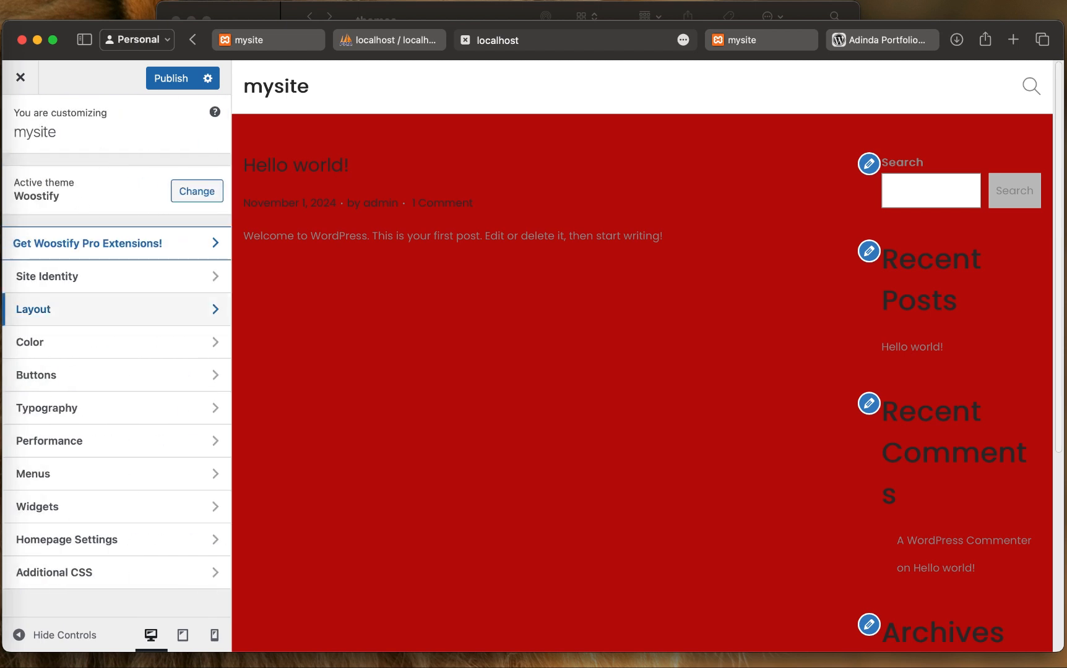